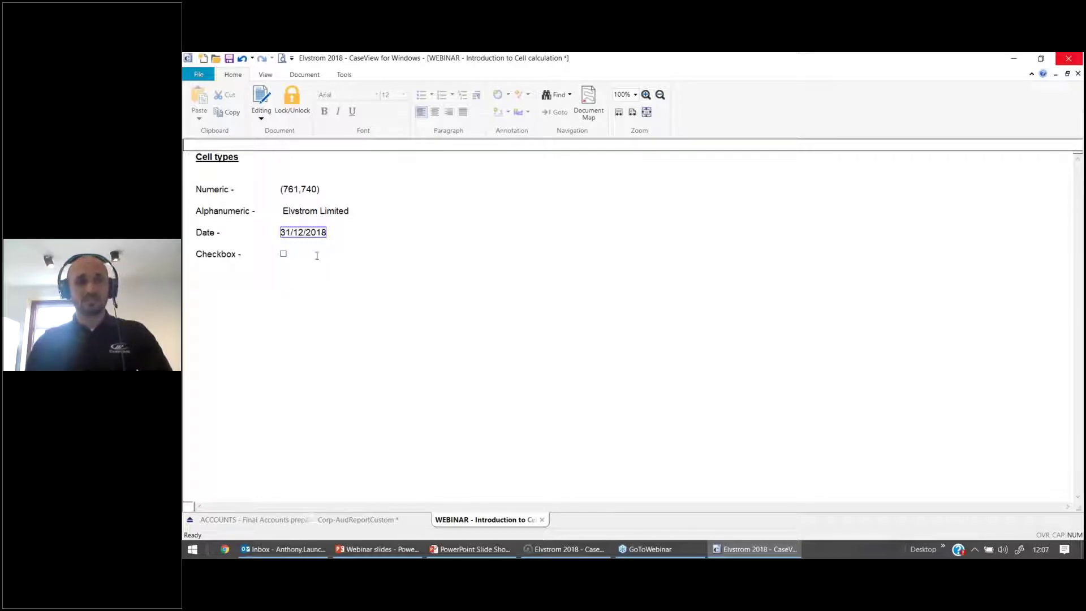
Tick and untick the Checkbox cell, and select the Numeric, Alphanumeric and Date cells in turn.
left_click(283, 254)
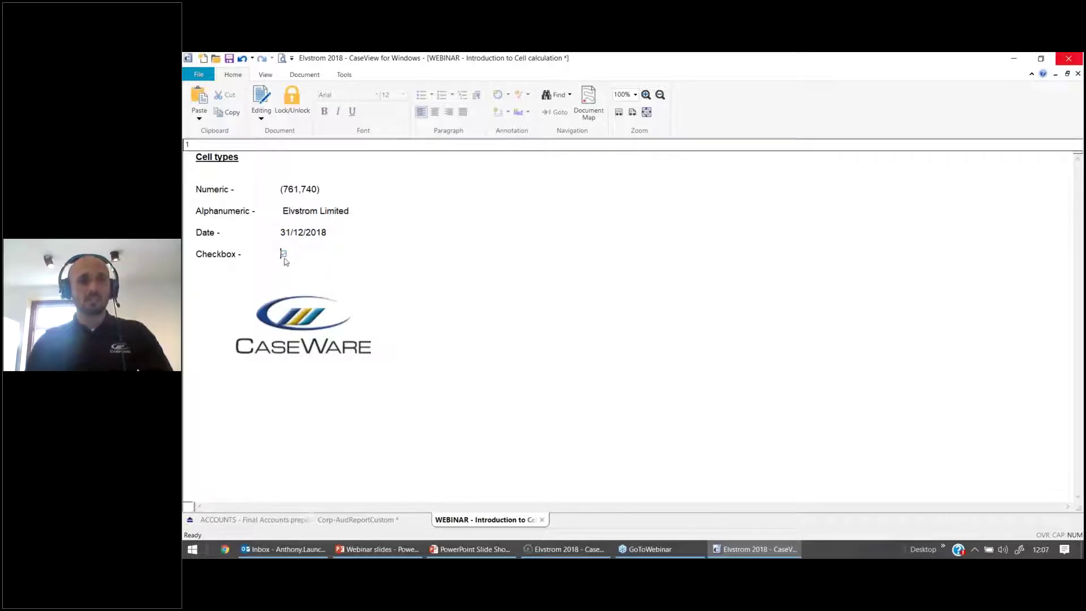
left_click(284, 257)
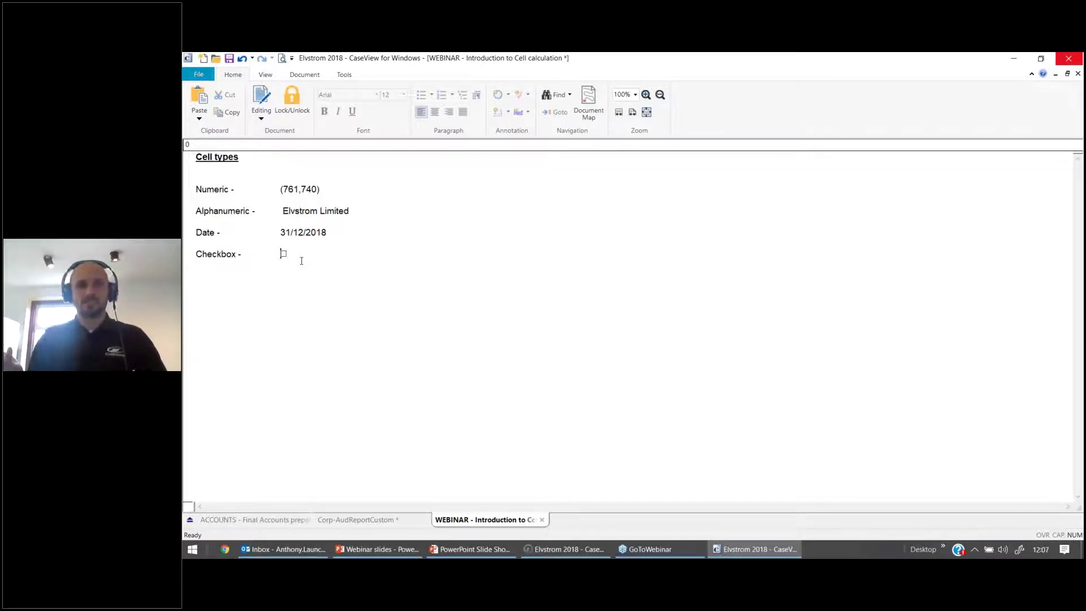
left_click(309, 194)
left_click(316, 217)
left_click(315, 237)
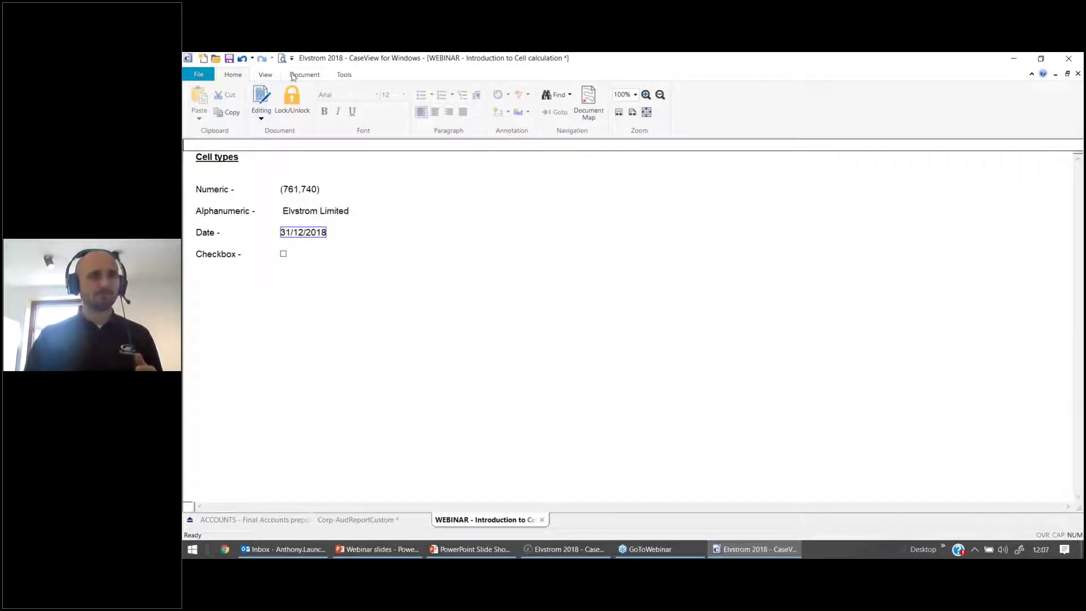
Switch the document to Design Mode and change the year reference in the Numeric cell's act(…,"NETINC") calculation.
left_click(265, 74)
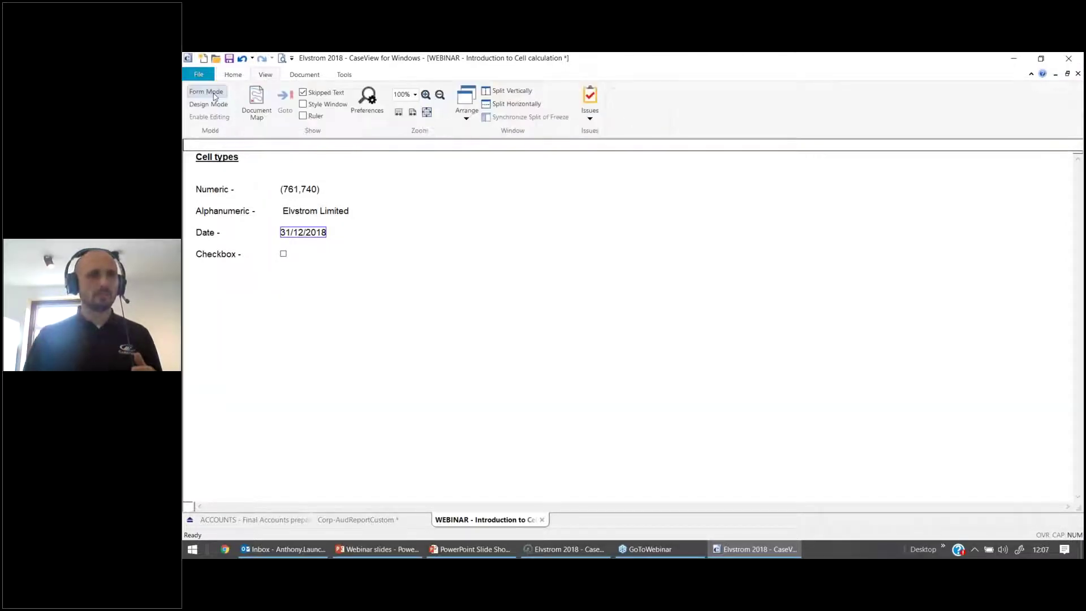
left_click(210, 105)
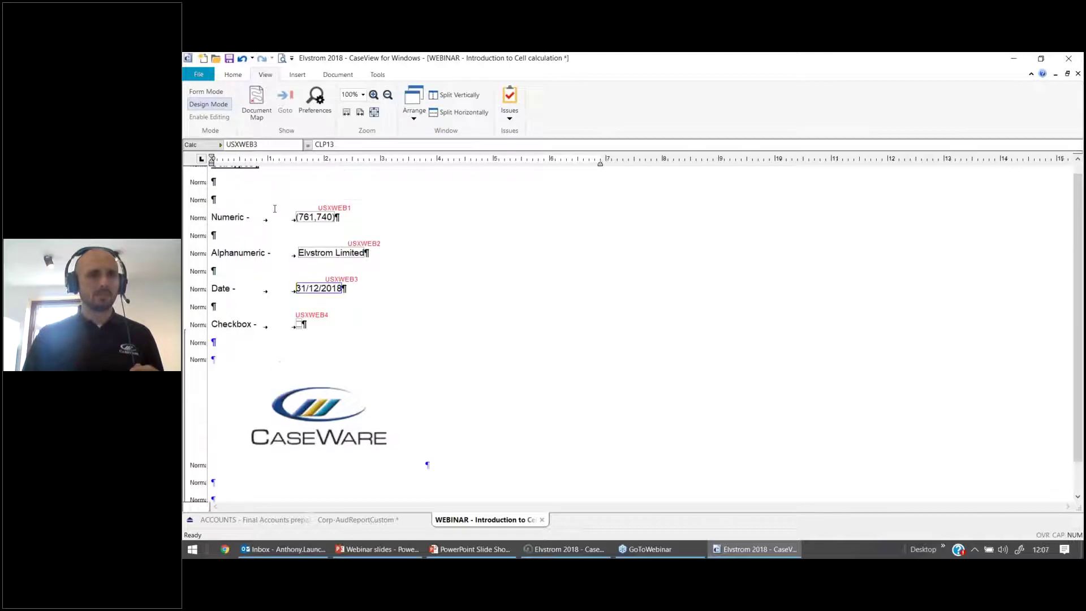
left_click(326, 237)
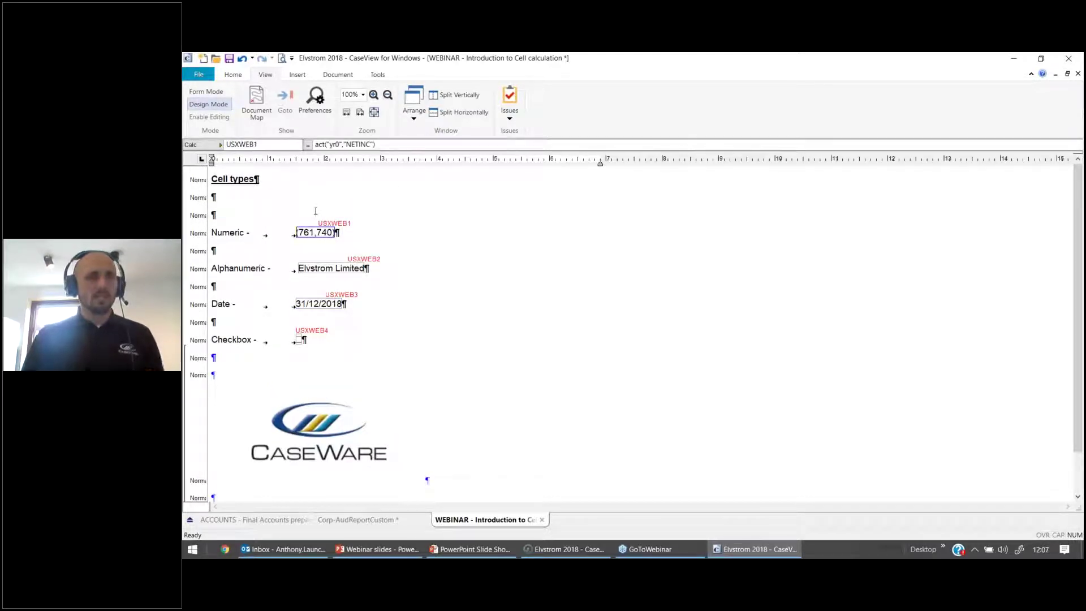
left_click(396, 144)
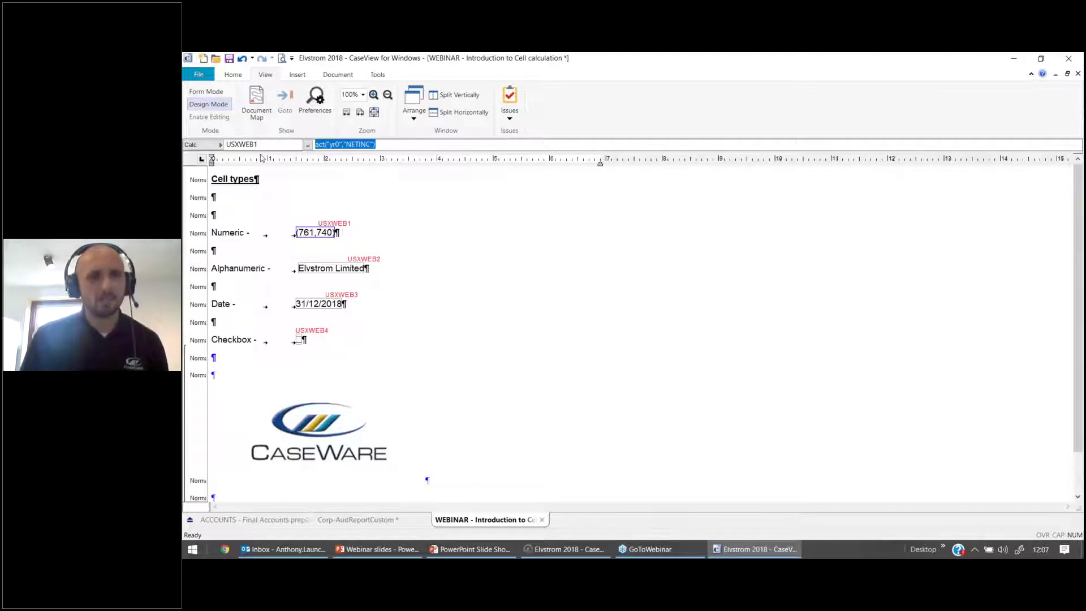
mouse_move(325, 149)
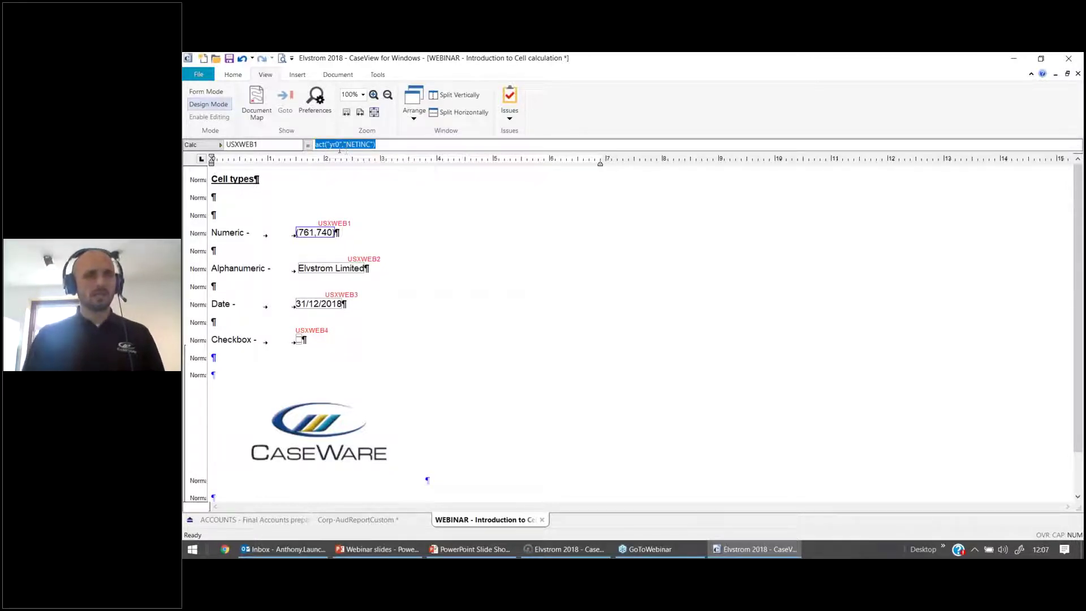
double_click(337, 145)
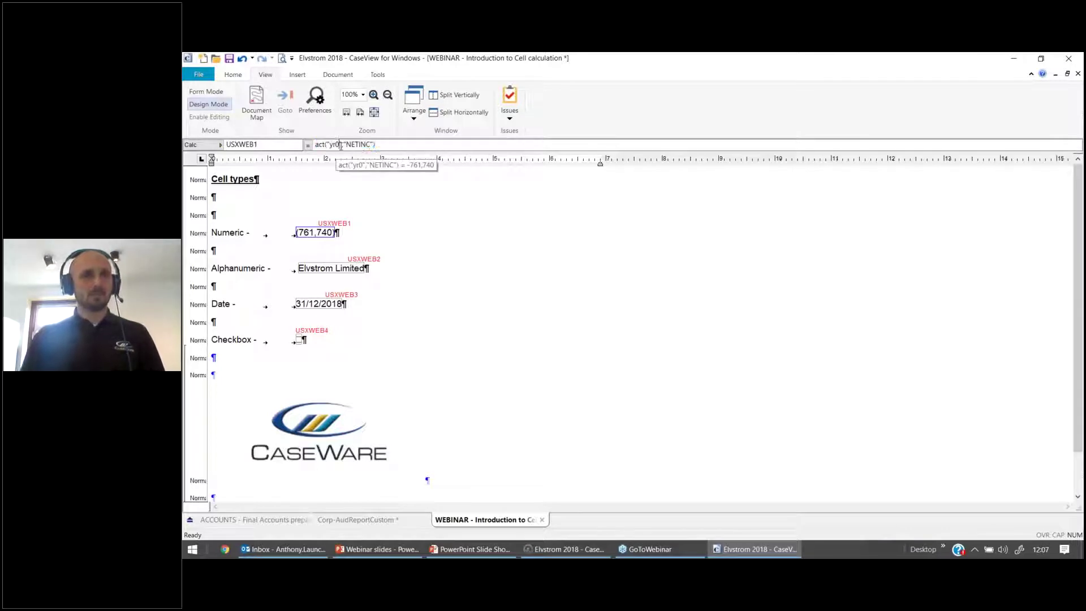
left_click_drag(343, 145, 367, 145)
left_click(334, 145)
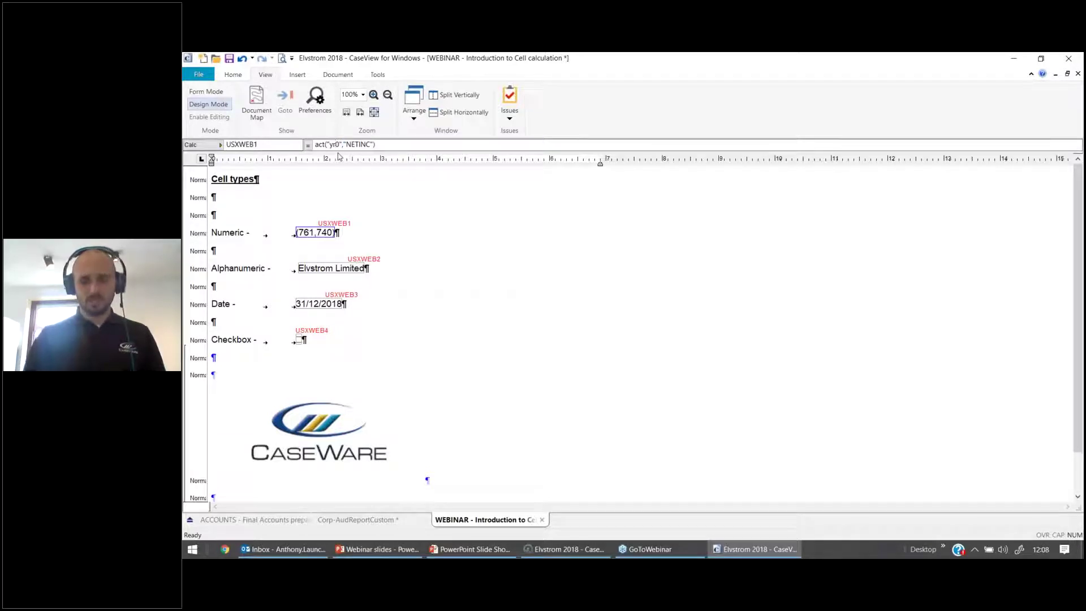
key("Return")
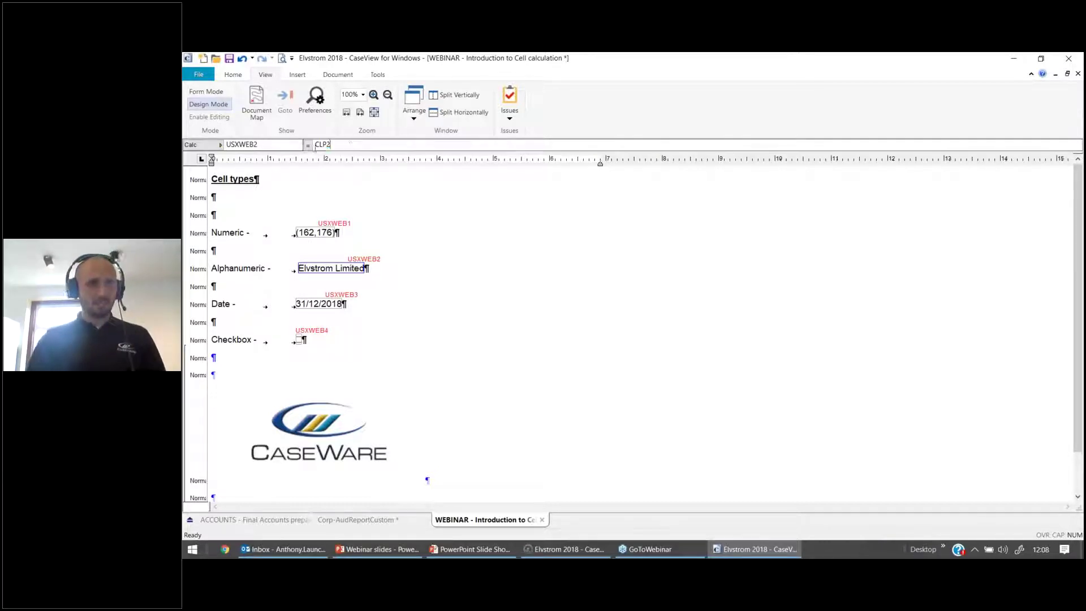
Examine the calculations behind the Alphanumeric and Date cells.
double_click(354, 146)
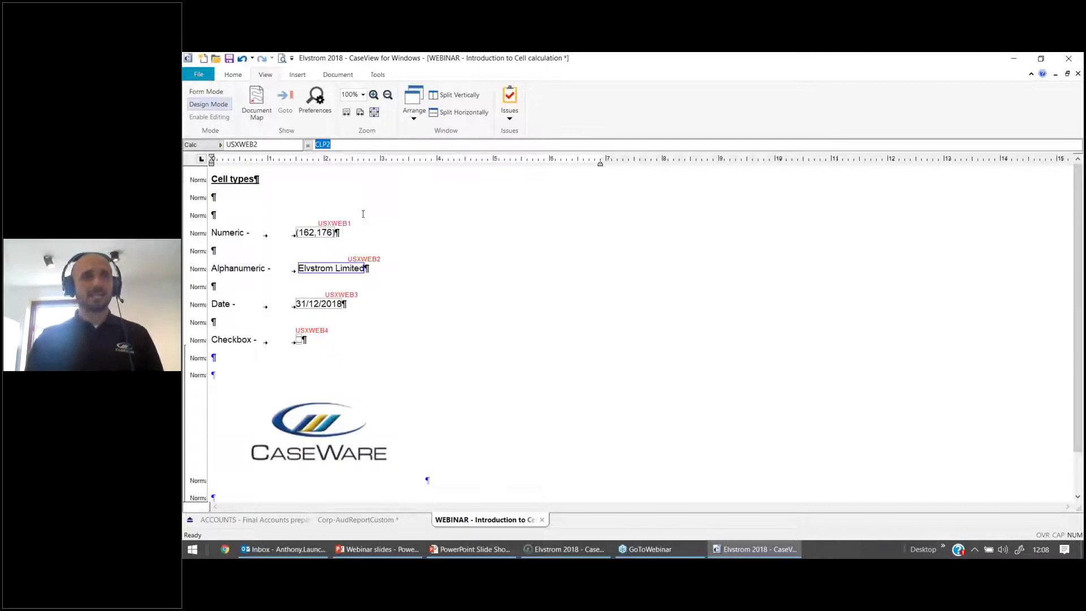
left_click(350, 145)
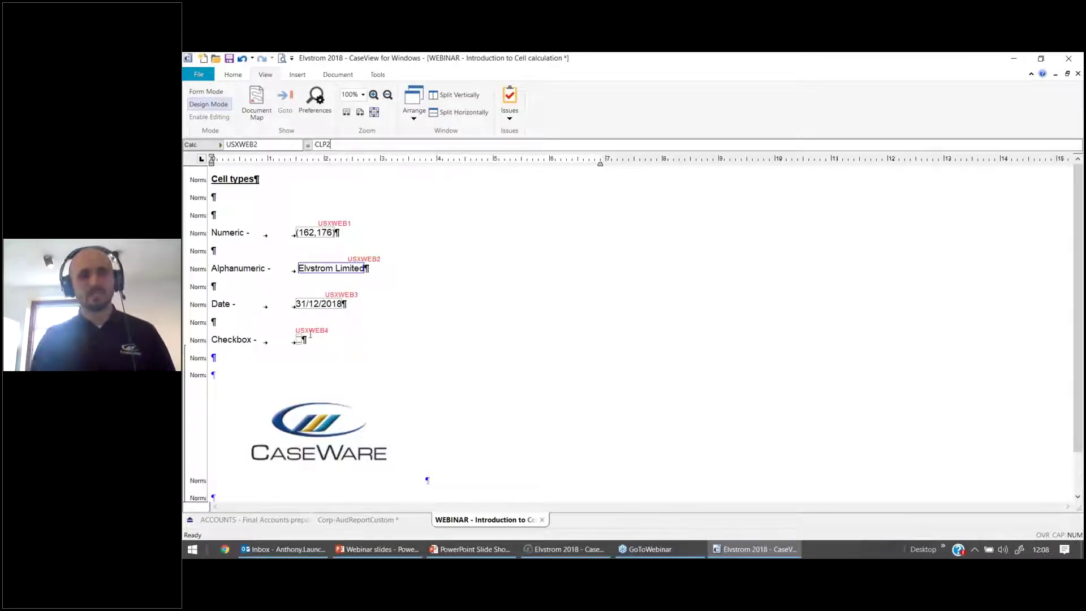
left_click(320, 305)
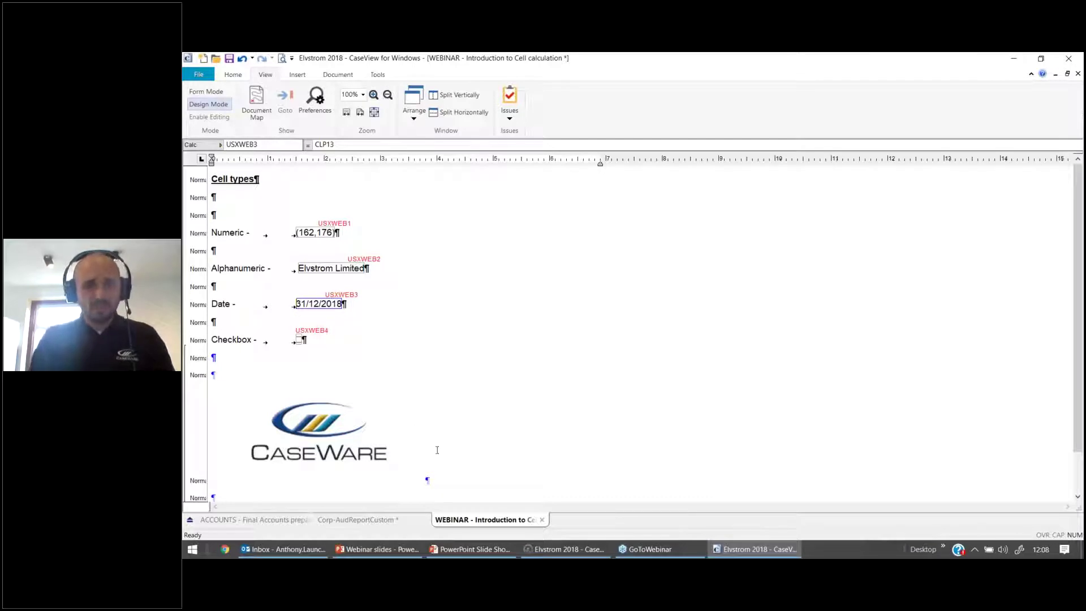
Switch to CaseWare Working Papers and view the reporting dates in the Engagement Properties.
left_click(568, 548)
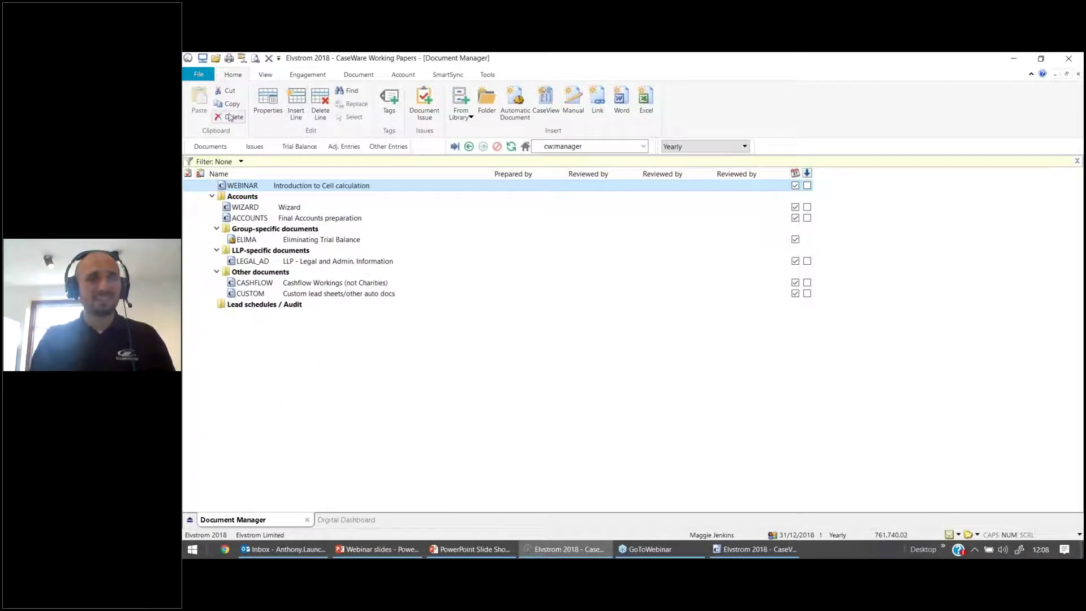
left_click(312, 76)
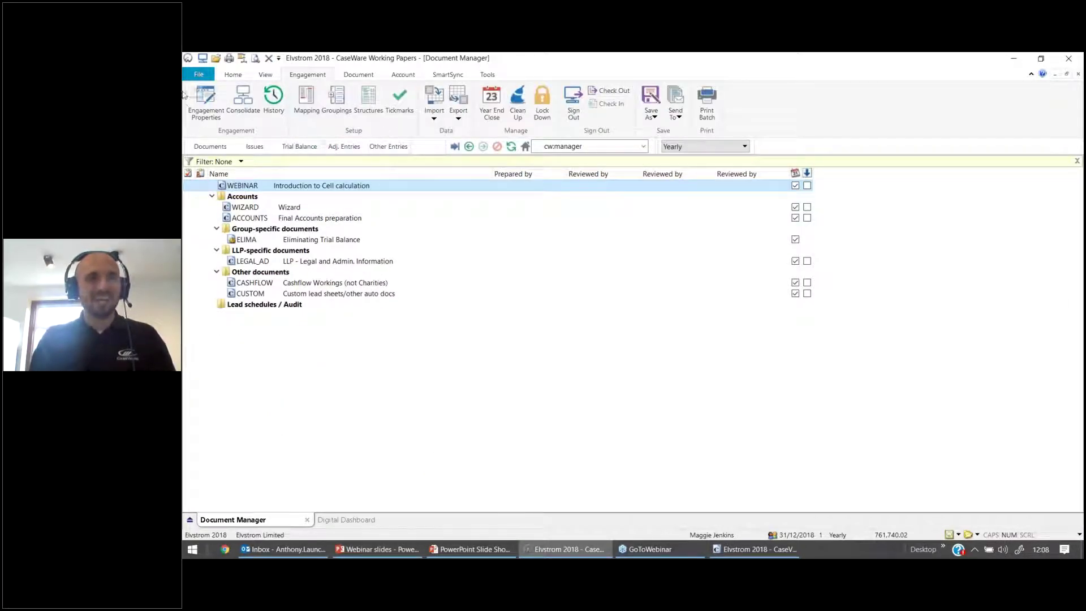
left_click(205, 99)
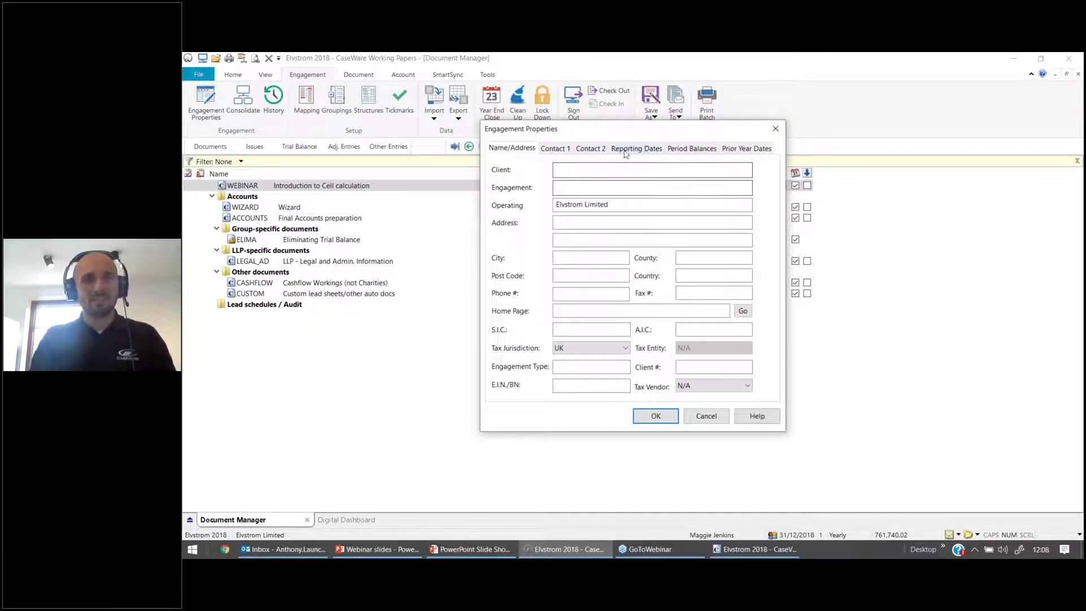
left_click(618, 150)
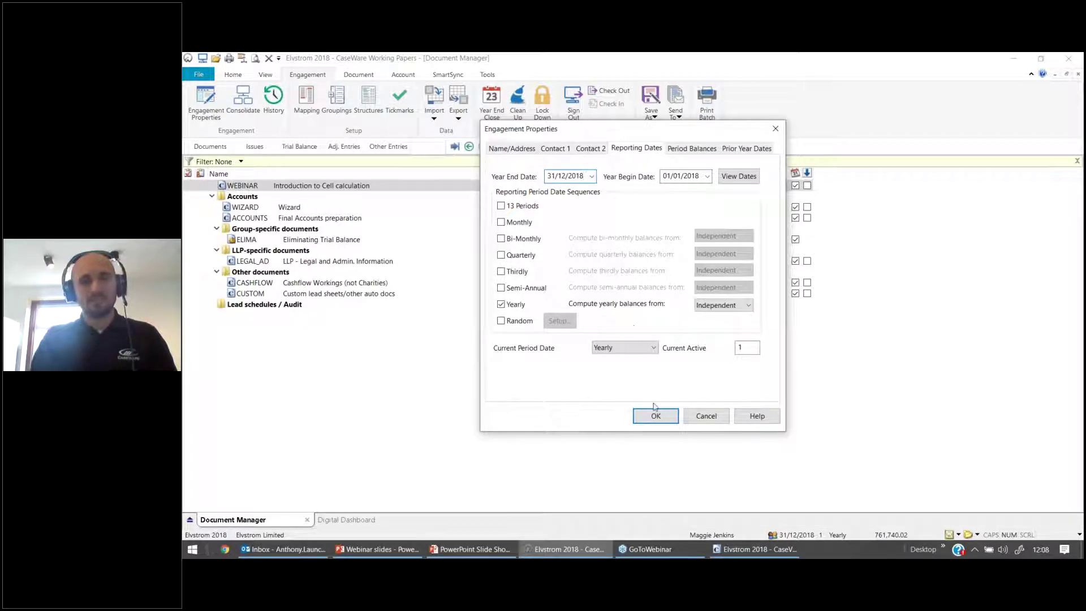
Return to the CaseView document and check the calculations of the Date, Checkbox and Alphanumeric cells.
left_click(735, 549)
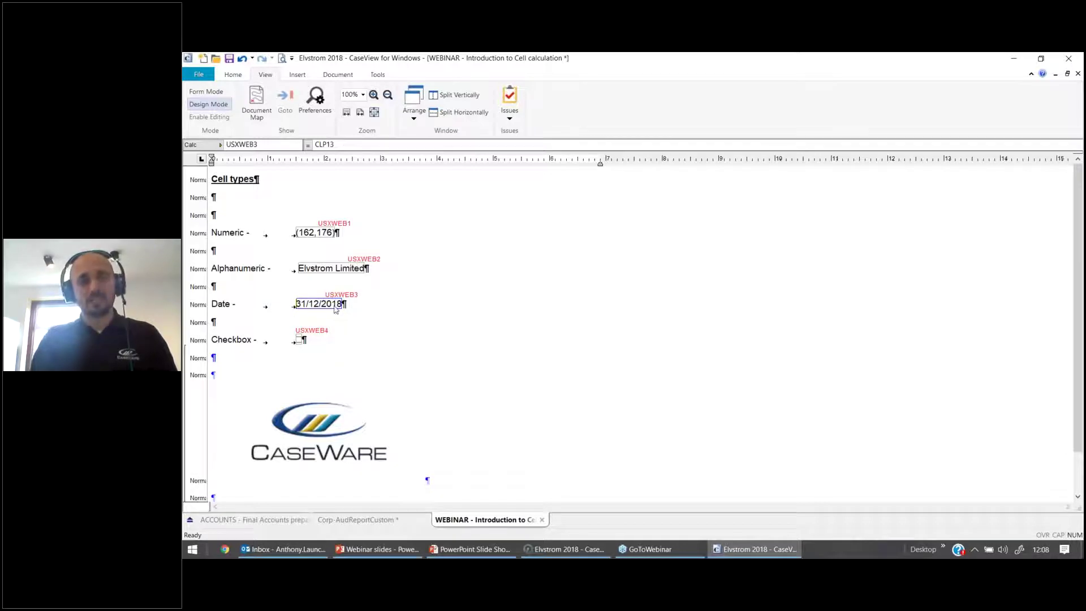
mouse_move(342, 144)
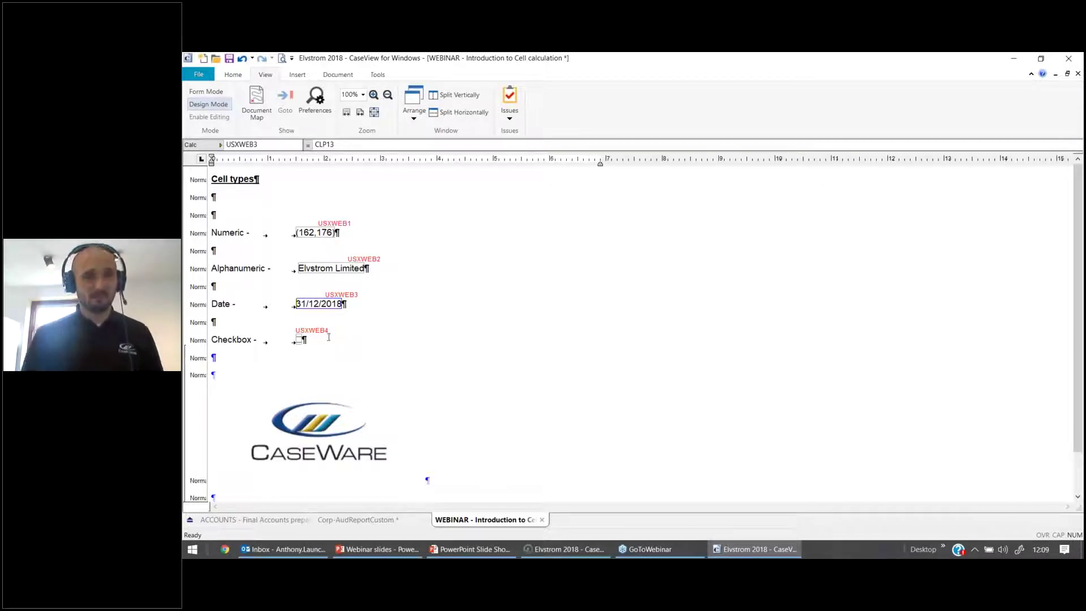
left_click(300, 342)
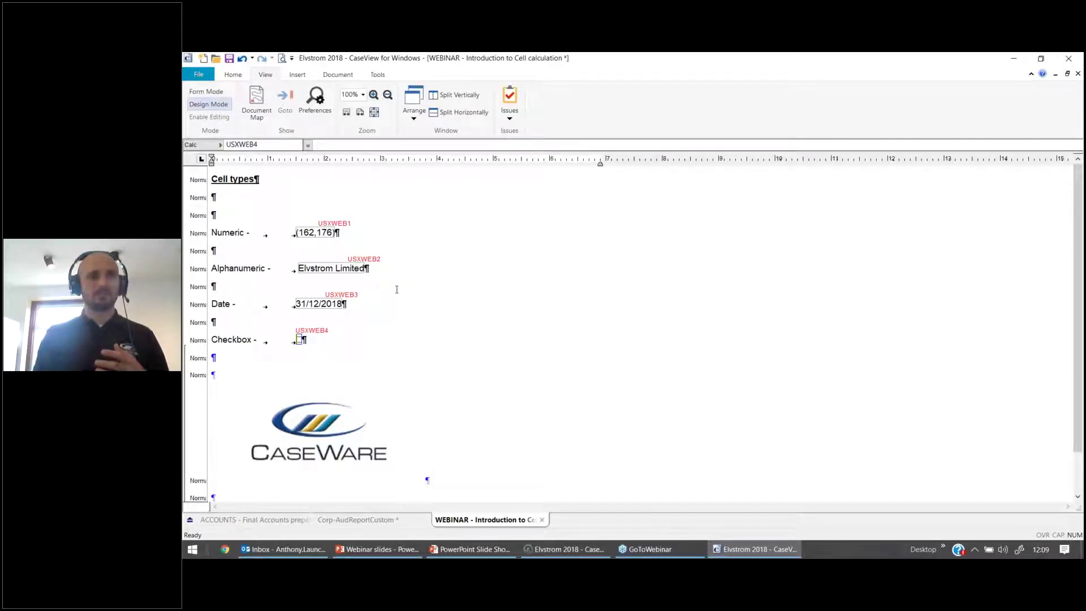
left_click(341, 269)
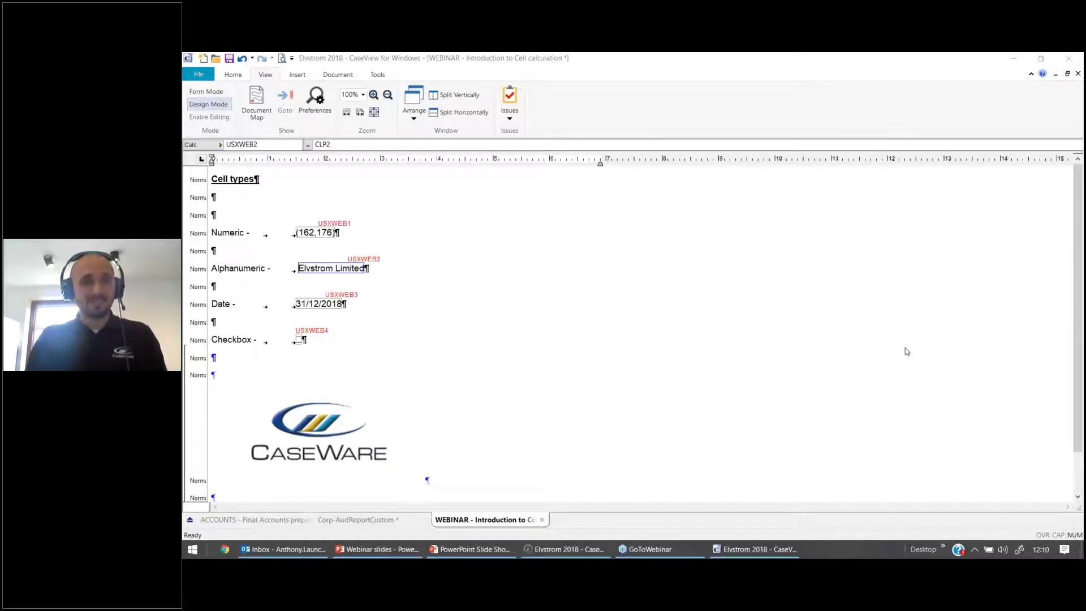
Start a new cell C1 on the Numeric line and view the available cell types.
left_click(359, 229)
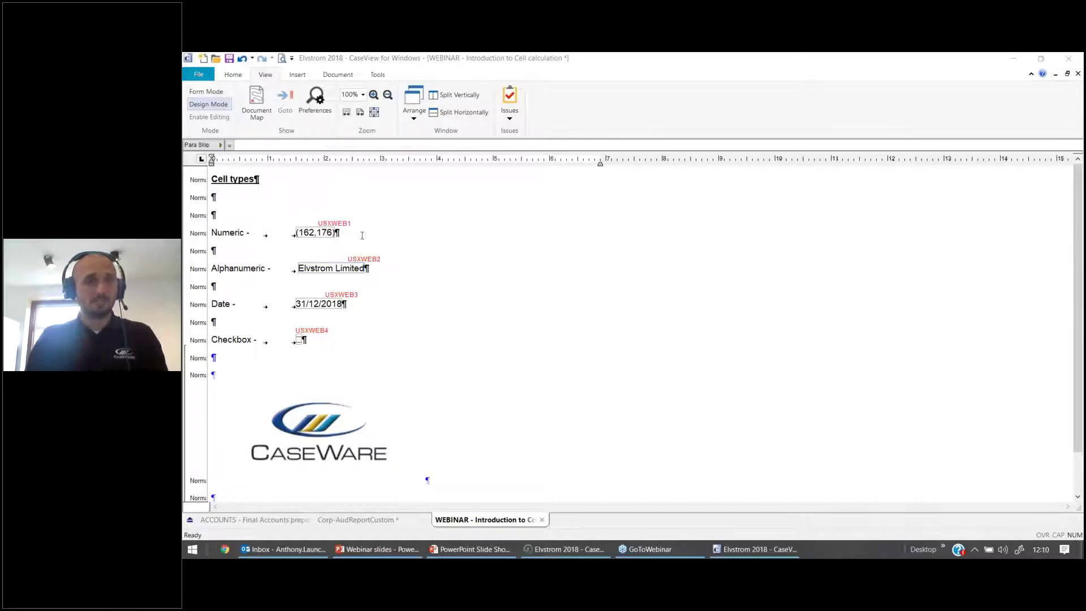
key("F8")
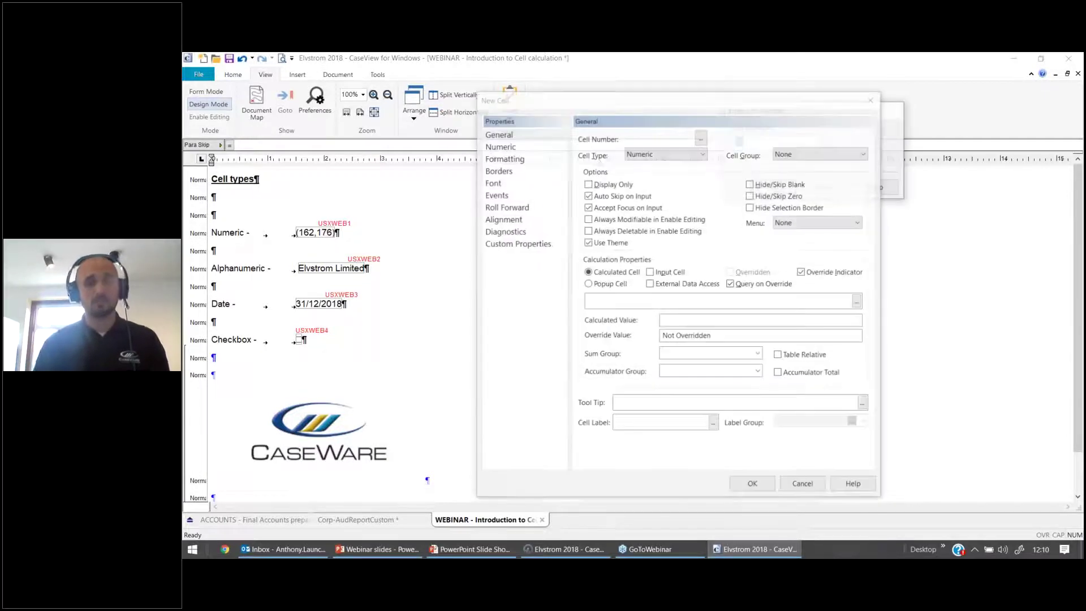
left_click(771, 187)
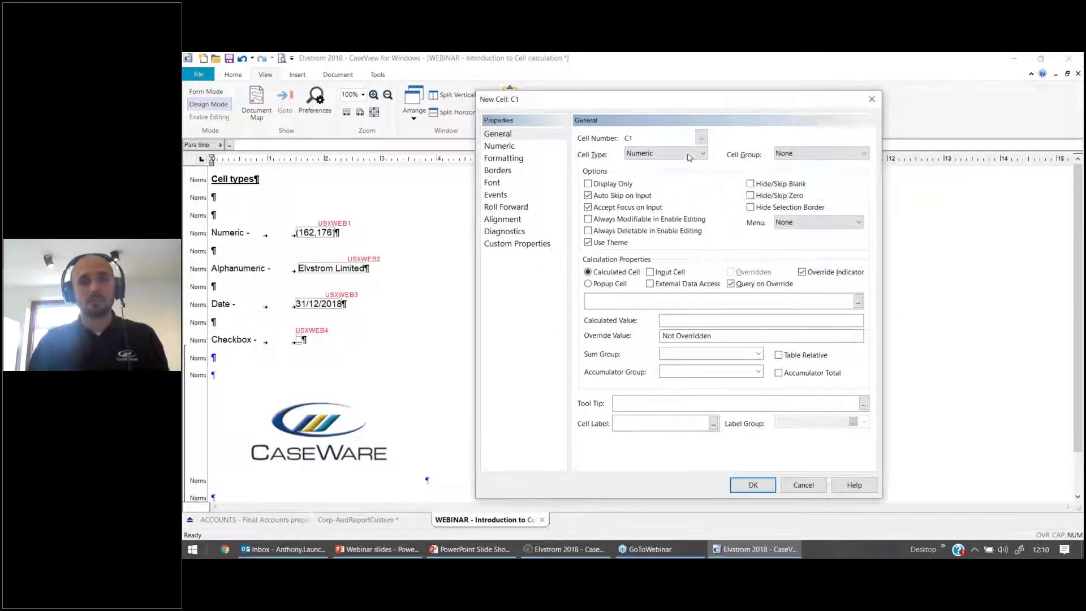
left_click(694, 153)
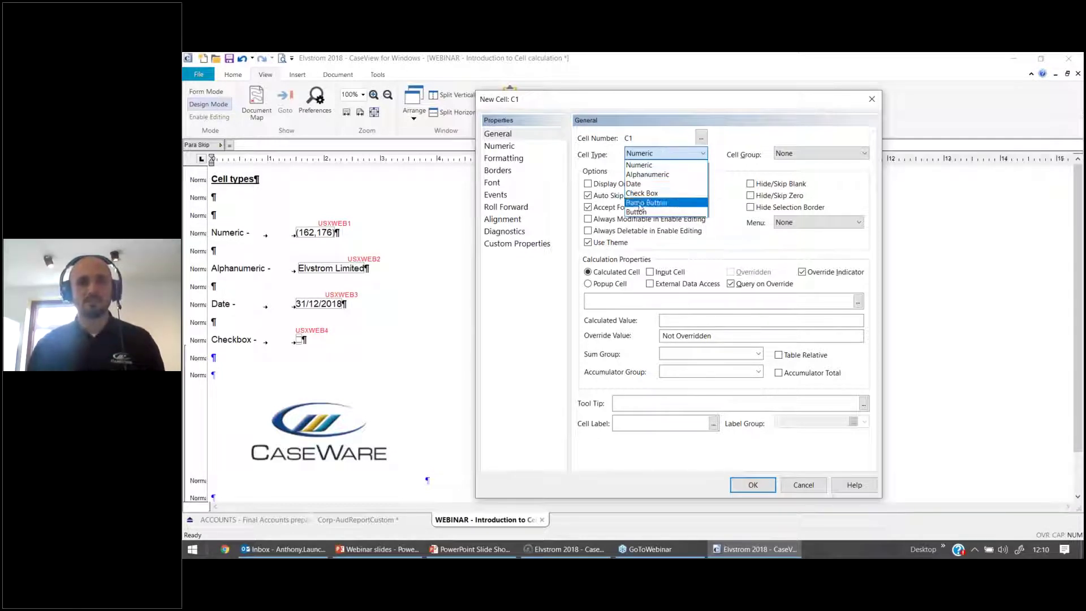
left_click(474, 549)
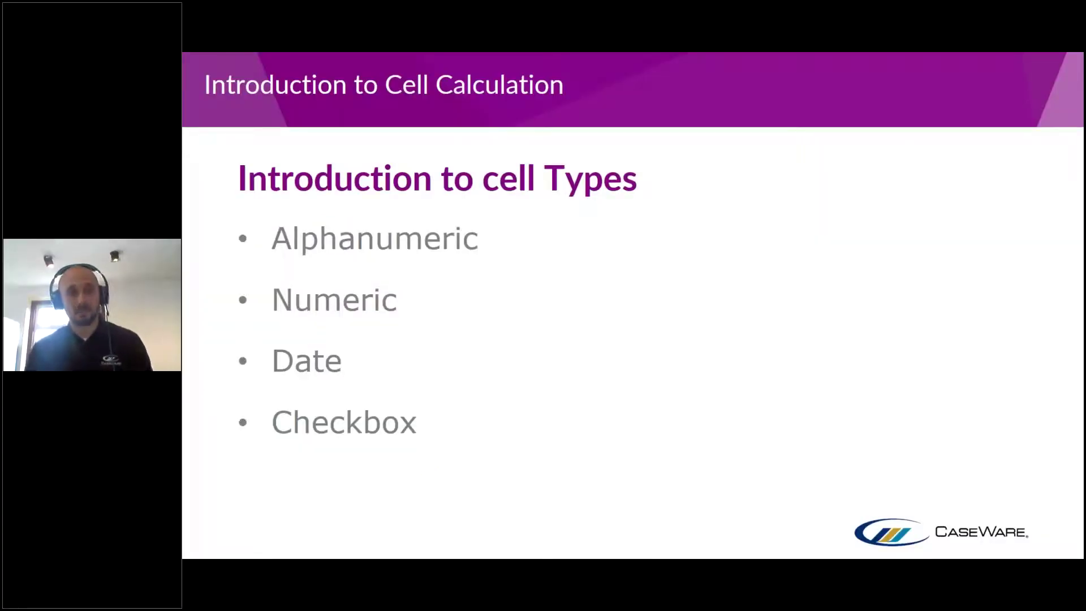
key("Right")
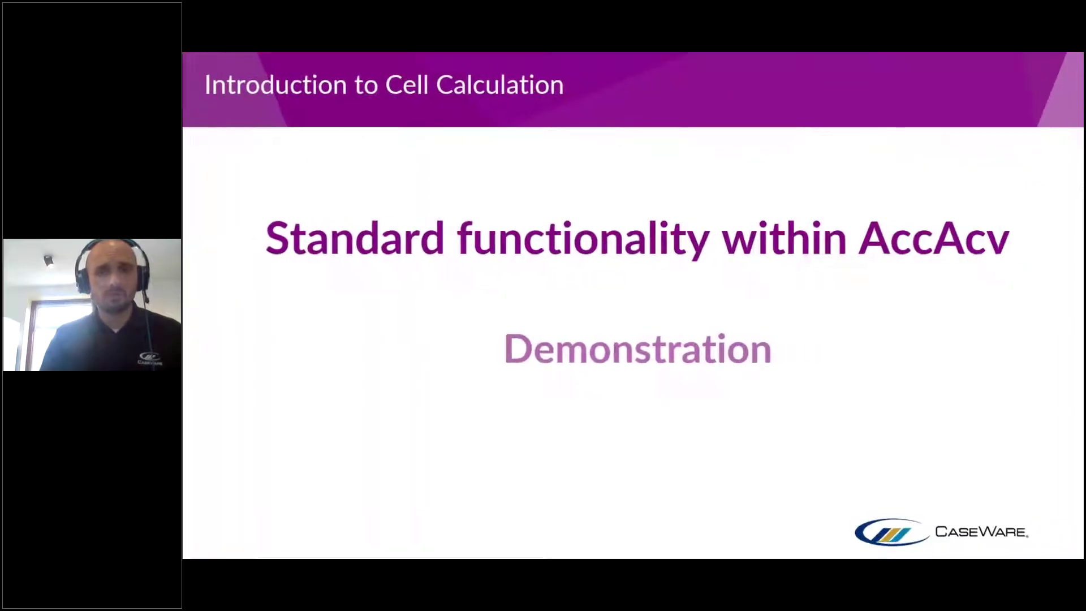
key("Left")
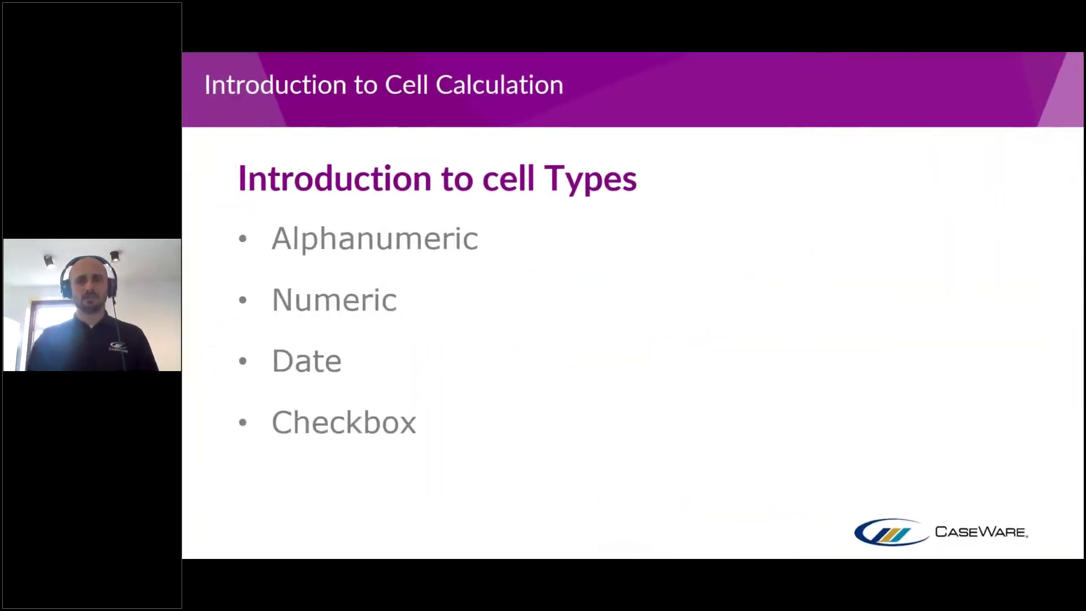
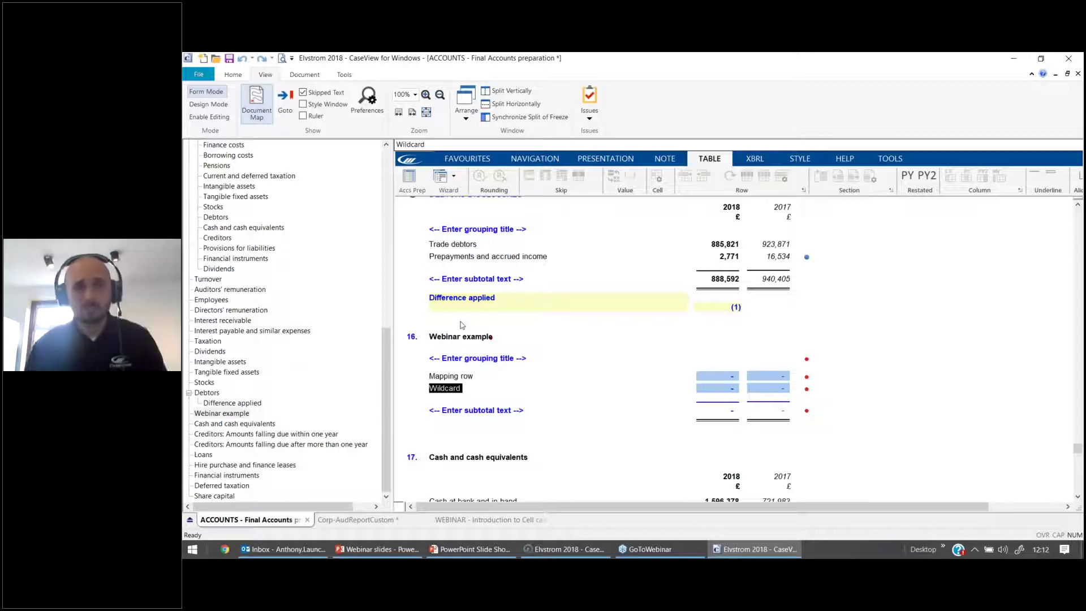
Show the skipped rows of the Debtors note table in the Final Accounts document, starting from the Trade debtors row.
scroll(566, 280, "up", 1)
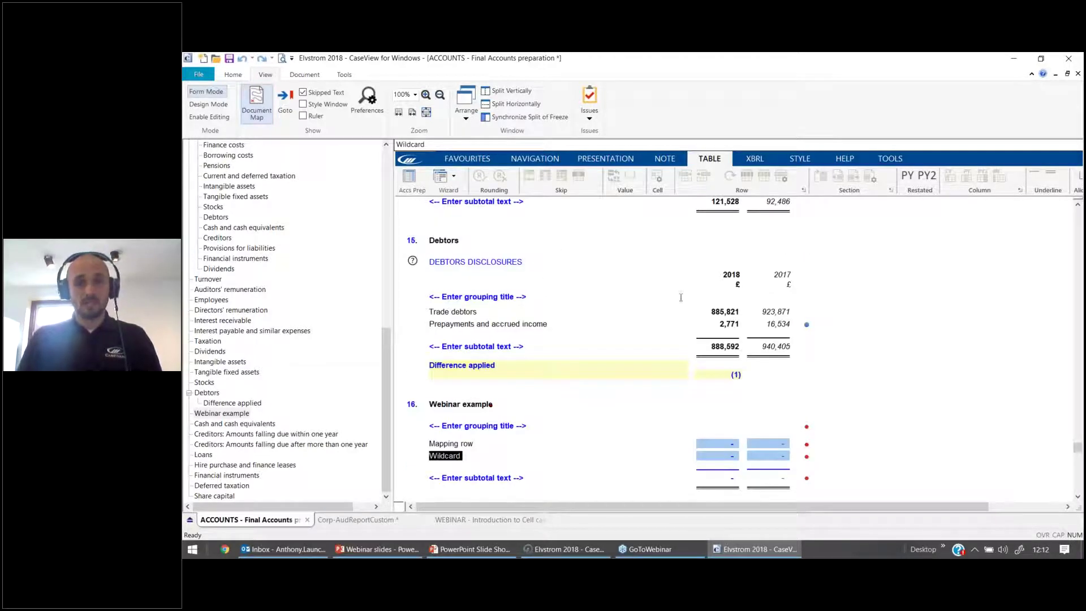
left_click(465, 312)
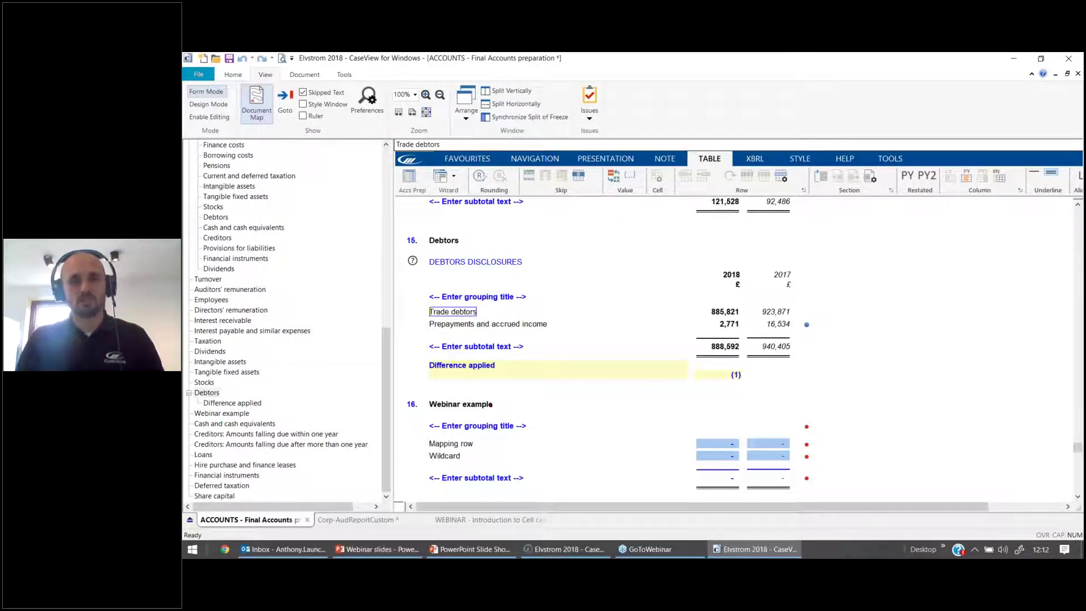
left_click(529, 176)
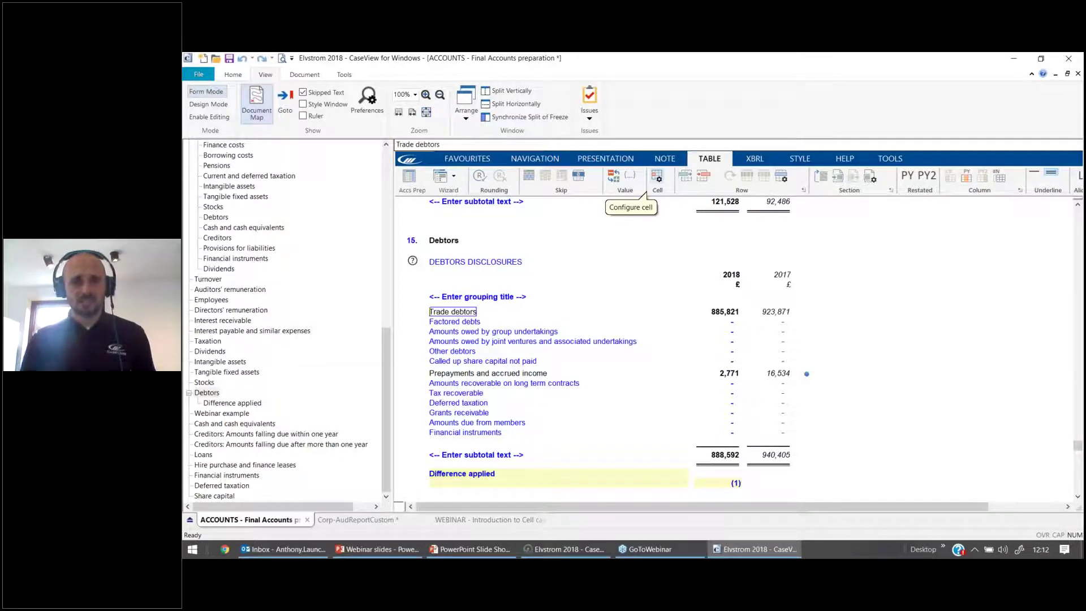
View the row configuration of the Amounts owed by group undertakings row, including its map numbers, and close it without changes.
left_click(727, 332)
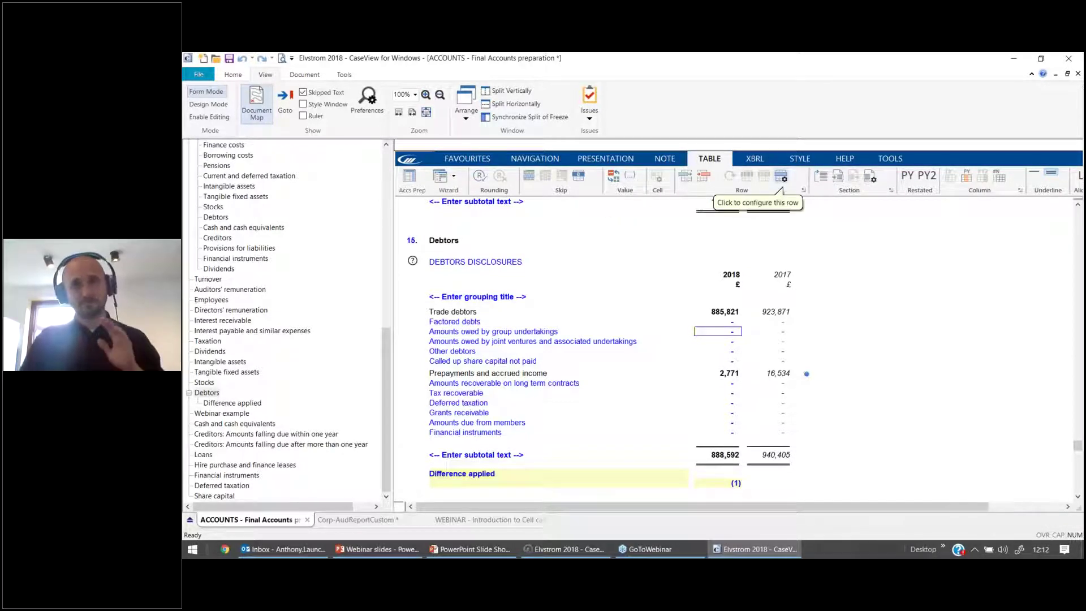
left_click(781, 177)
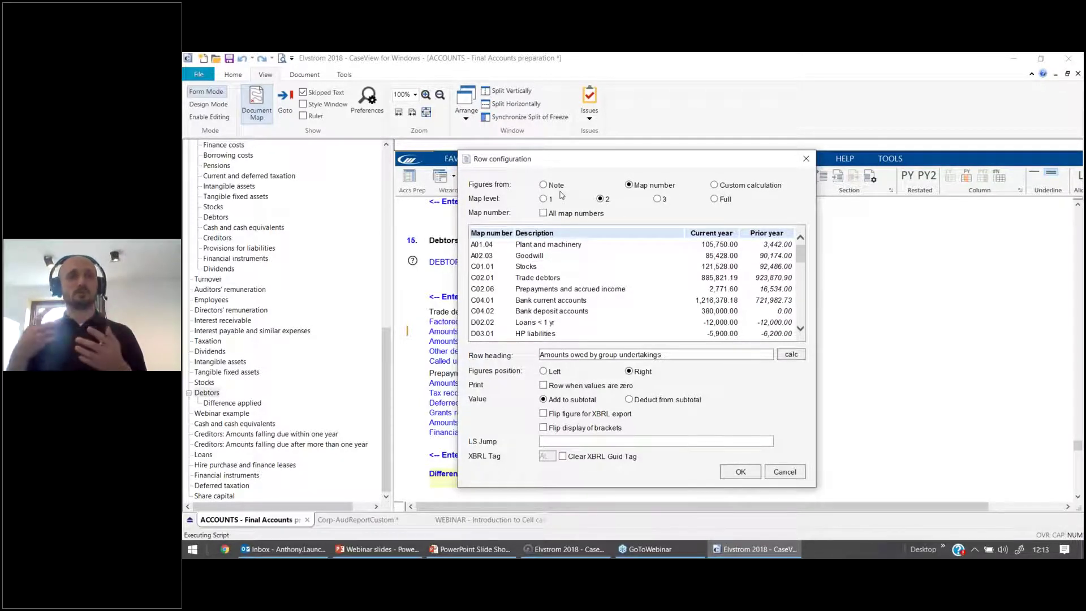
left_click(521, 300)
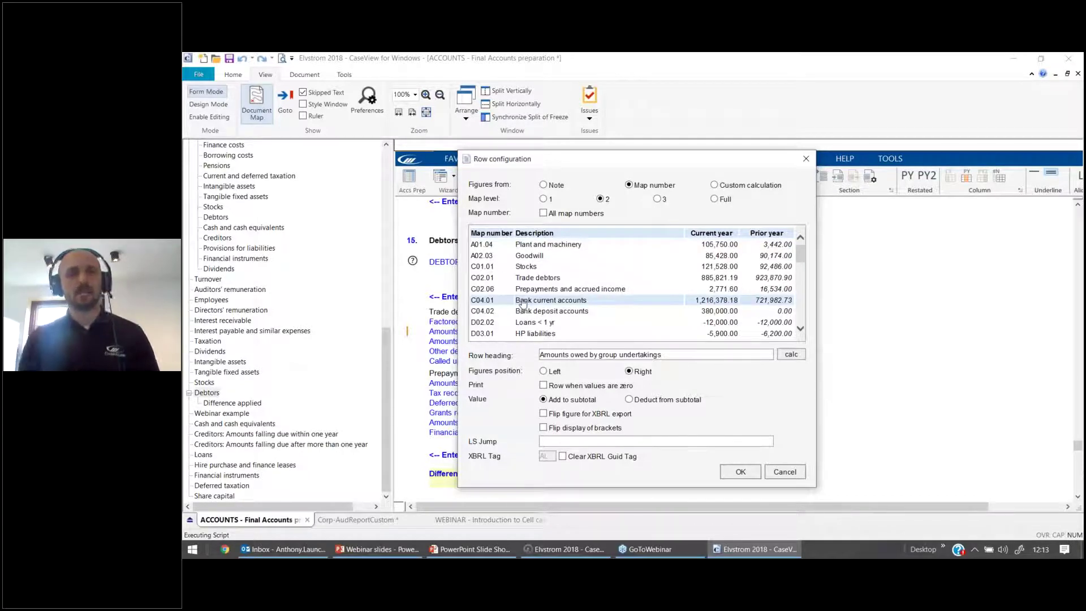
left_click(785, 472)
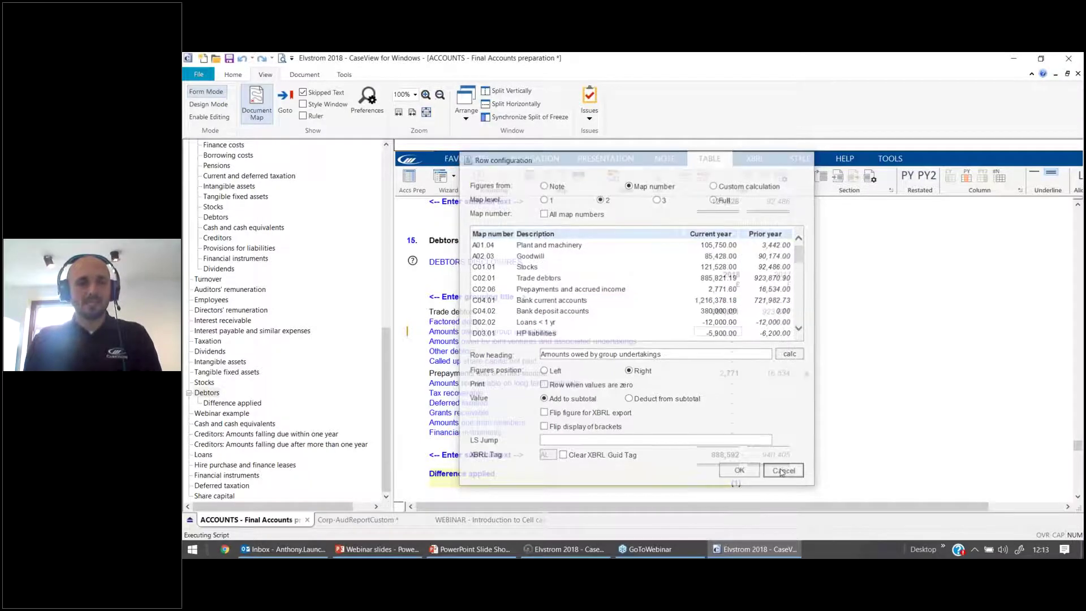
Open the cell configuration of the Trade debtors 2018 figure and examine the "CY" part of its current year calculation.
left_click(719, 313)
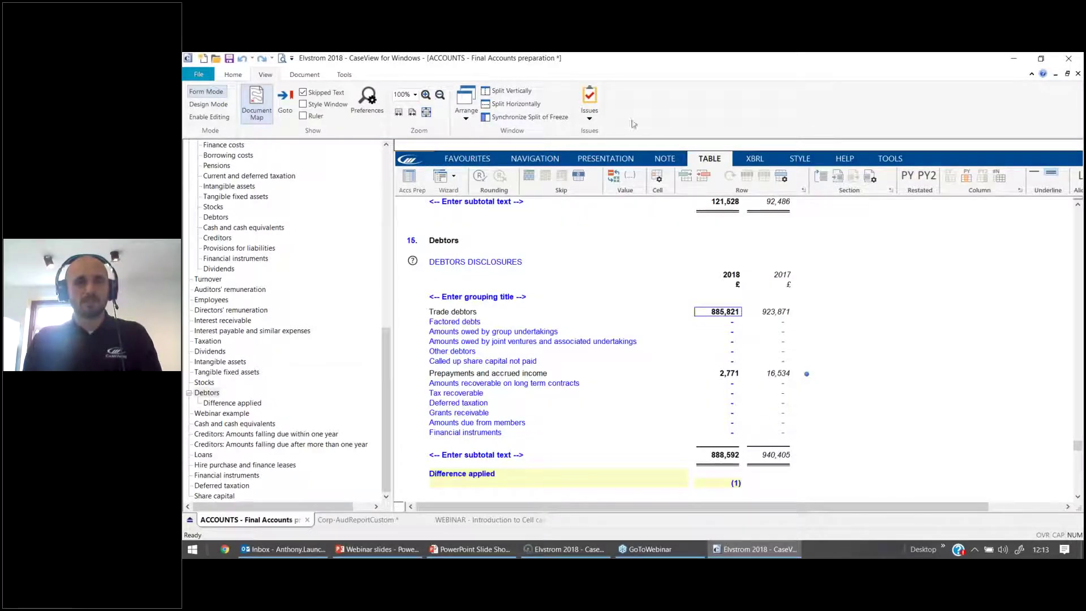
left_click(656, 178)
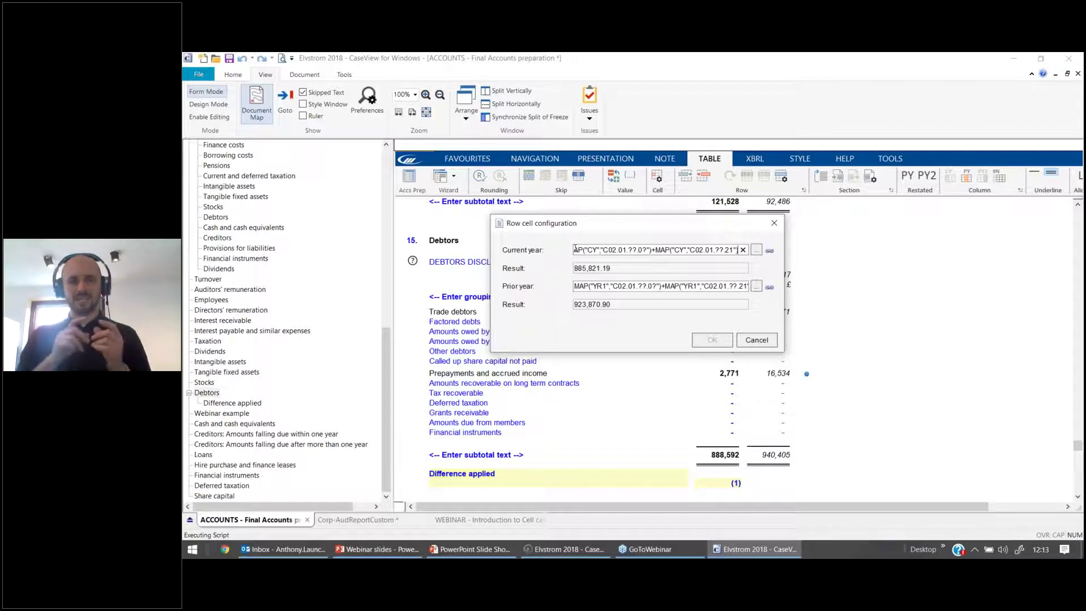
mouse_move(586, 251)
left_mouse_down()
mouse_move(572, 250)
mouse_move(605, 250)
left_mouse_up()
left_click(602, 252)
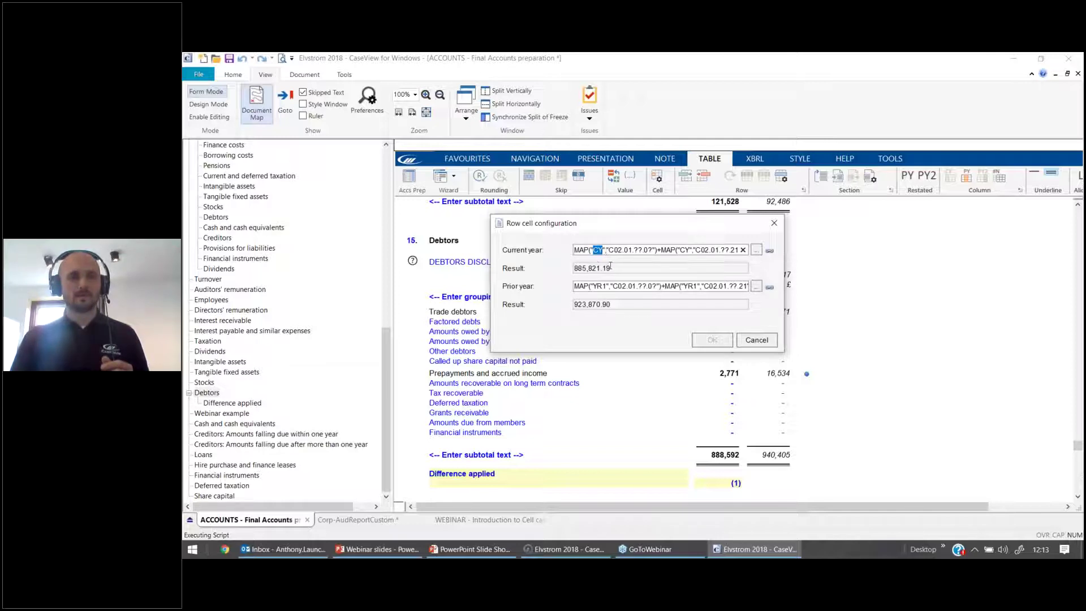
left_click(603, 251)
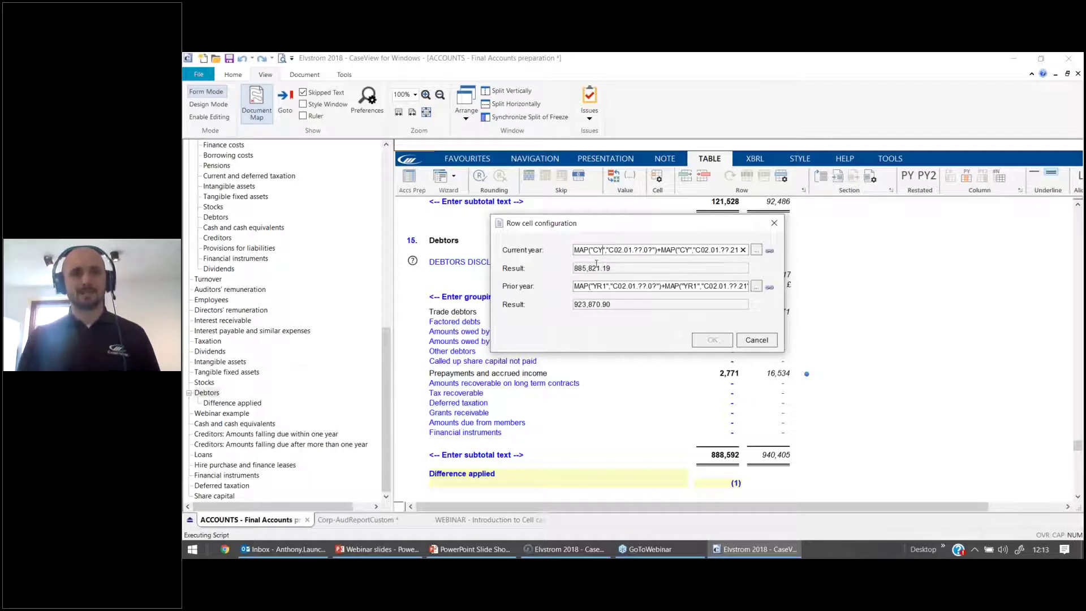
Examine the ?? and 0? wildcards of the current year calculation in the Calculation Editor, then leave the cell configuration unchanged.
left_click(757, 250)
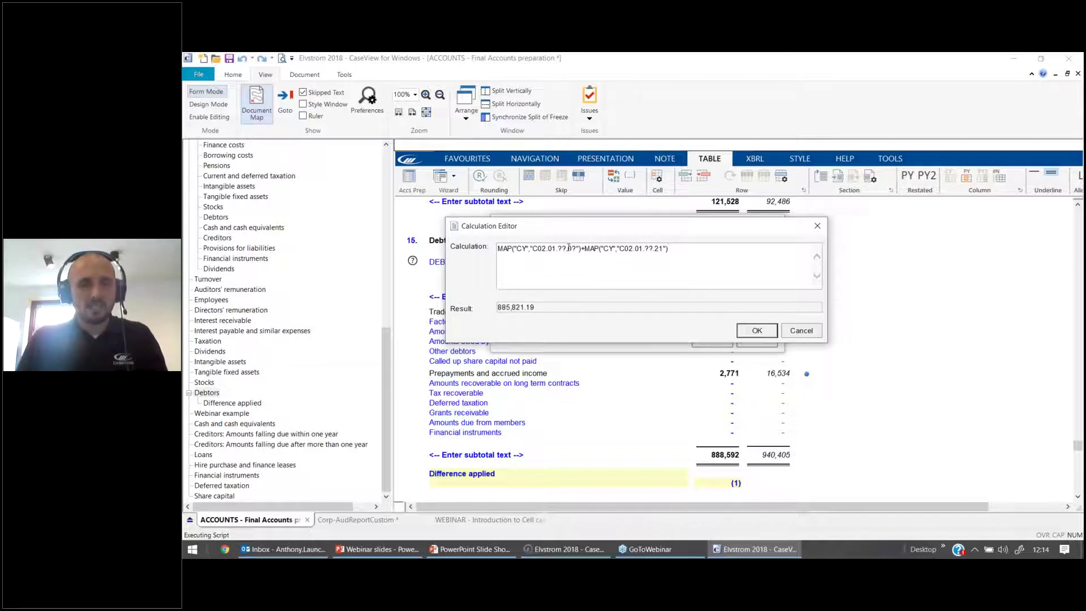
left_click_drag(566, 247, 557, 248)
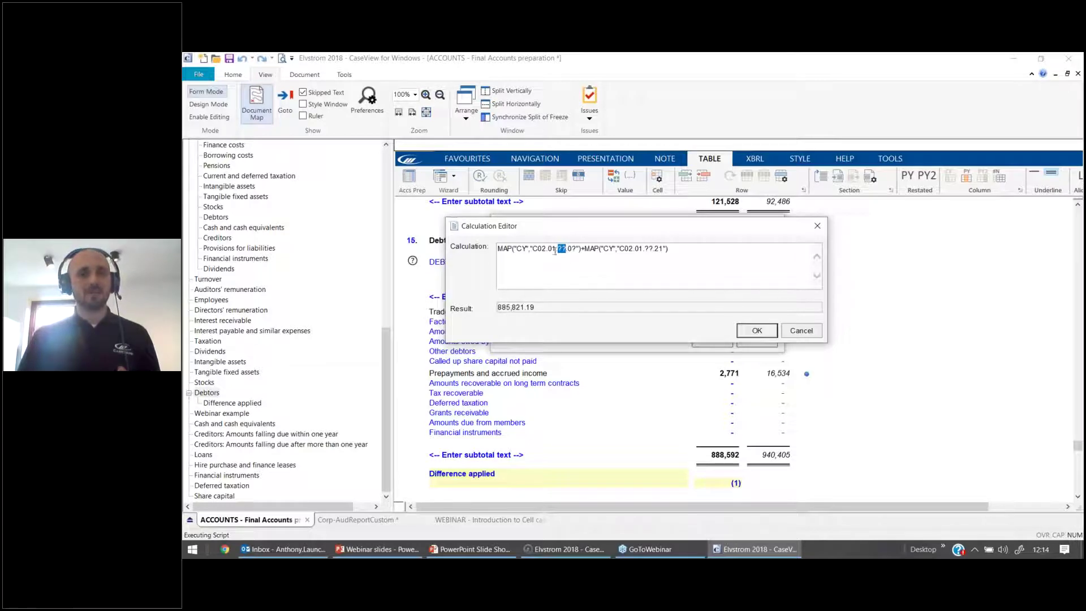
mouse_move(556, 249)
left_mouse_down()
mouse_move(525, 249)
mouse_move(567, 248)
left_mouse_up()
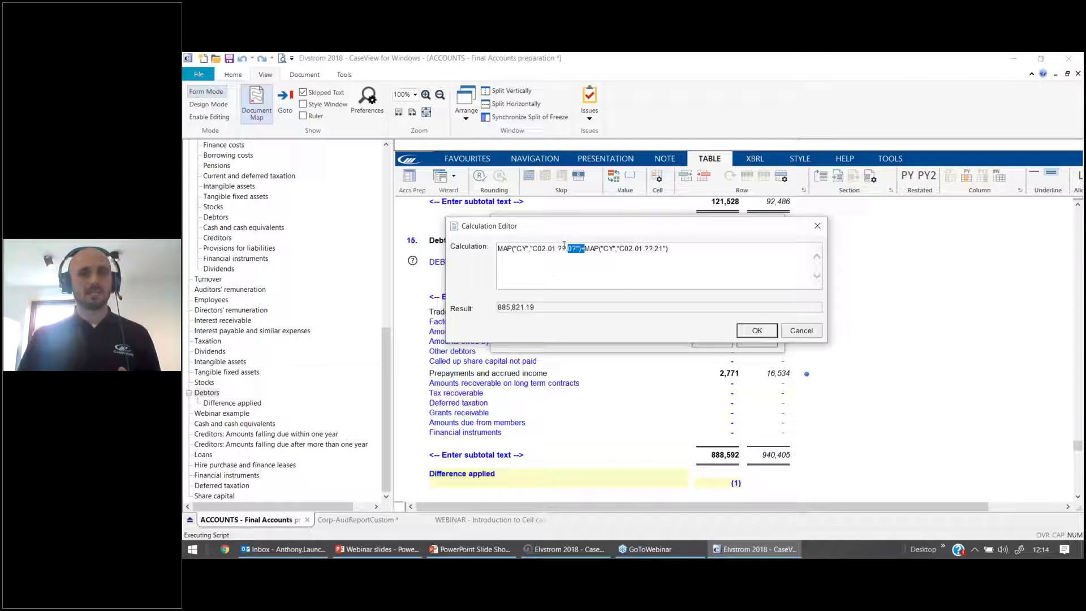
left_click(571, 250)
mouse_move(573, 248)
left_mouse_down()
mouse_move(558, 249)
mouse_move(576, 249)
left_mouse_up()
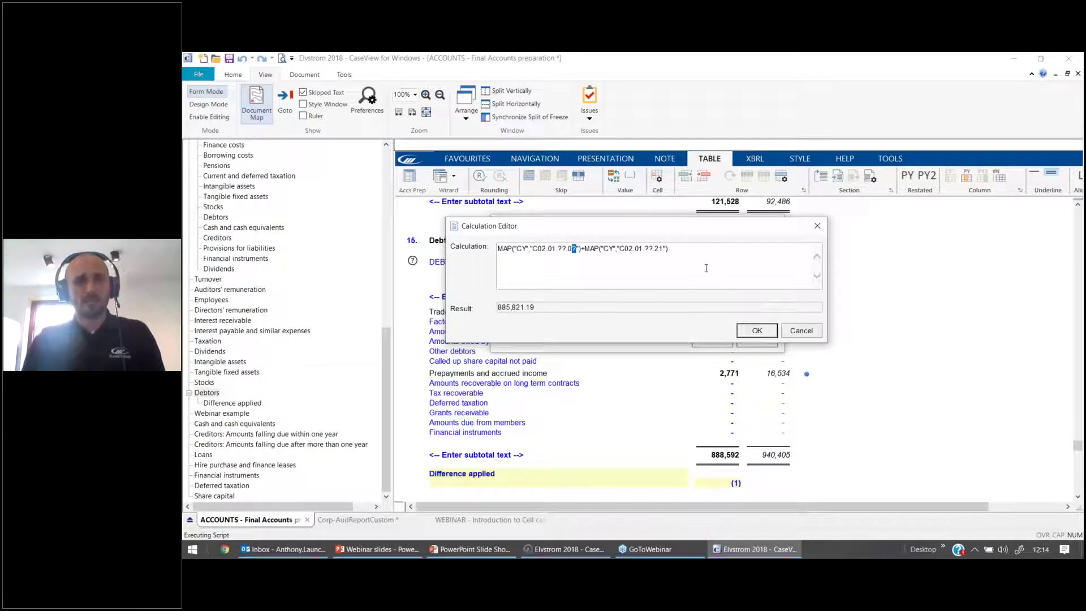
key("ctrl+a")
left_click(559, 261)
left_click_drag(567, 249, 556, 249)
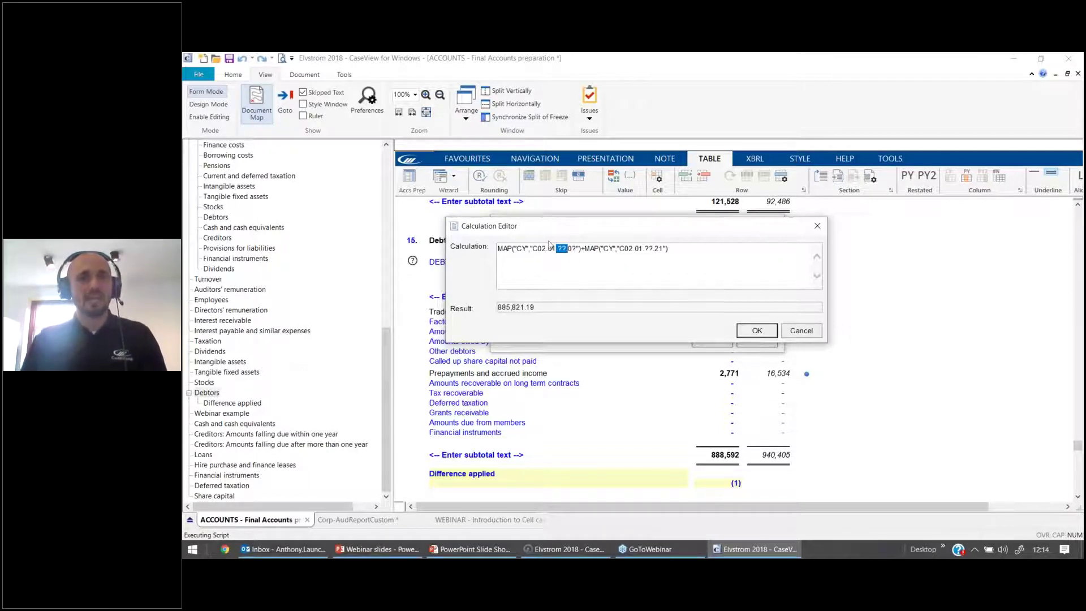
left_click(794, 331)
left_click(764, 336)
Rename the Mapping row label in the Webinar example note to "Additions".
scroll(580, 367, "down", 5)
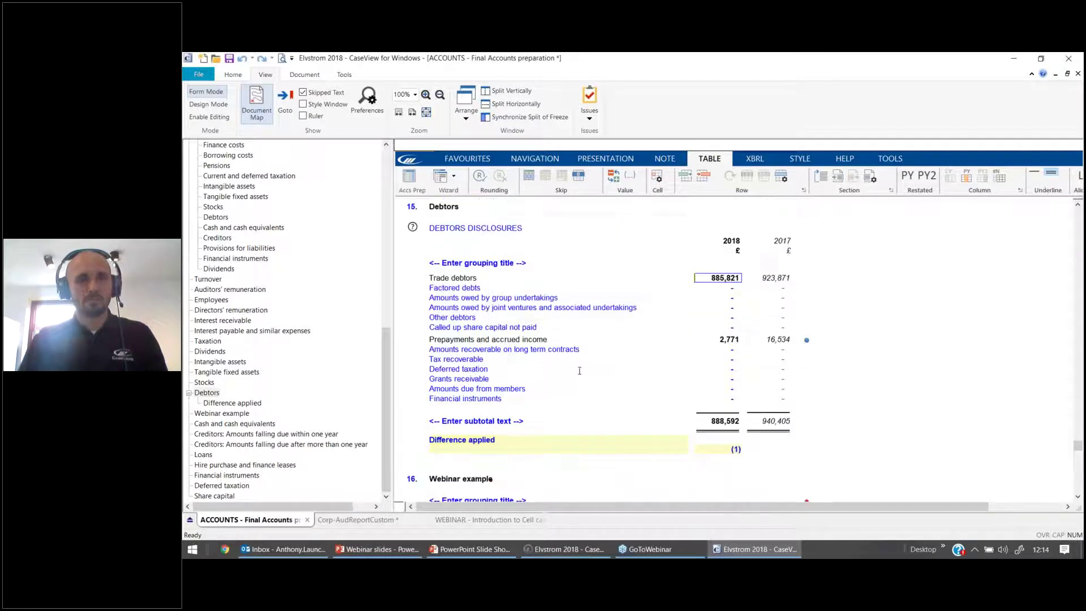
left_click(451, 391)
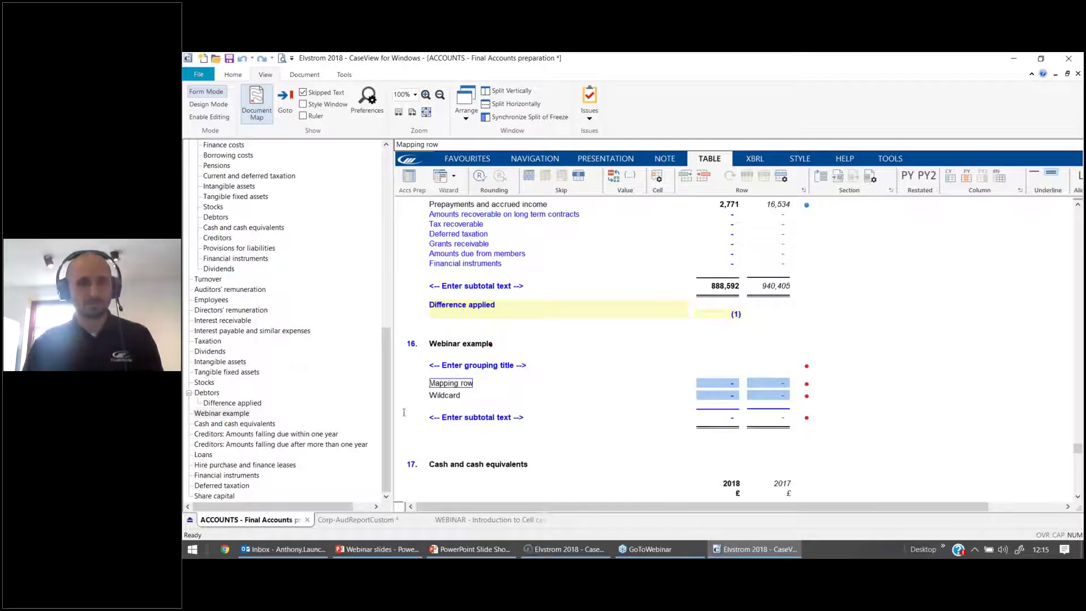
left_click(456, 396)
left_click(466, 387)
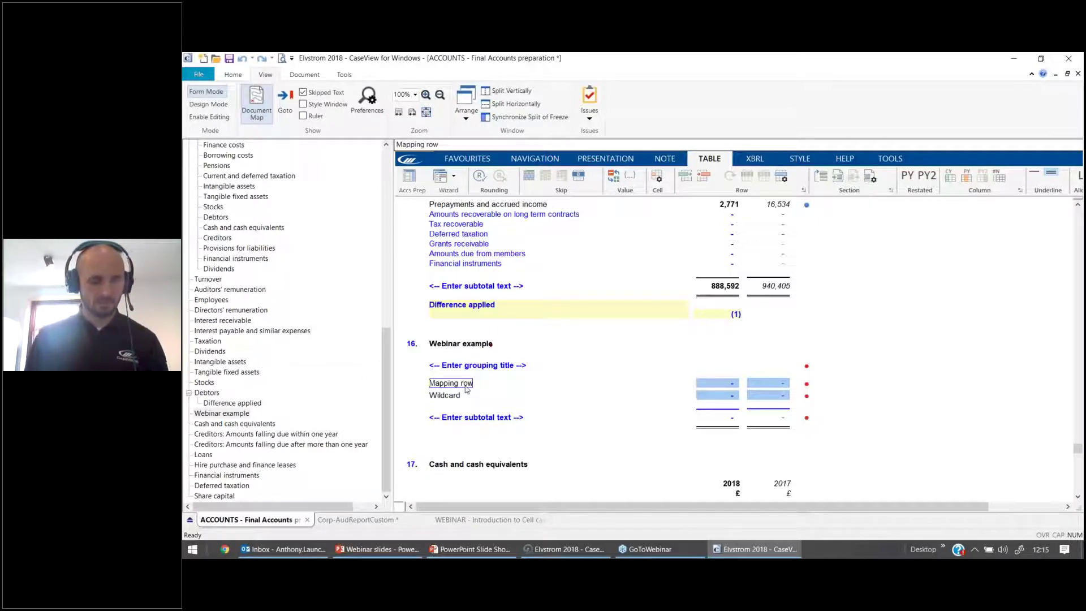
type("Additions")
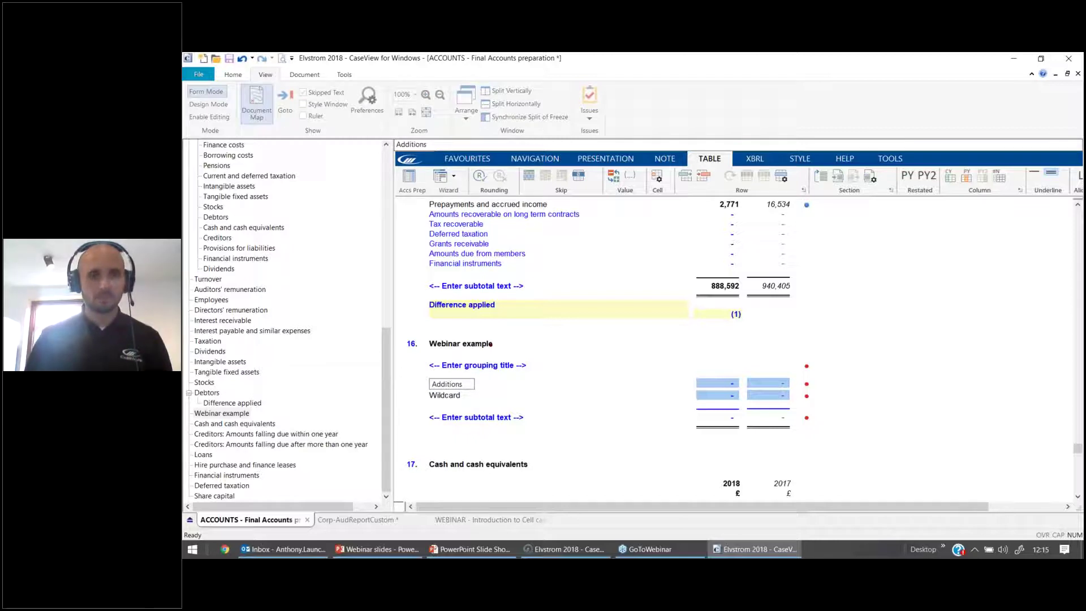
key("Return")
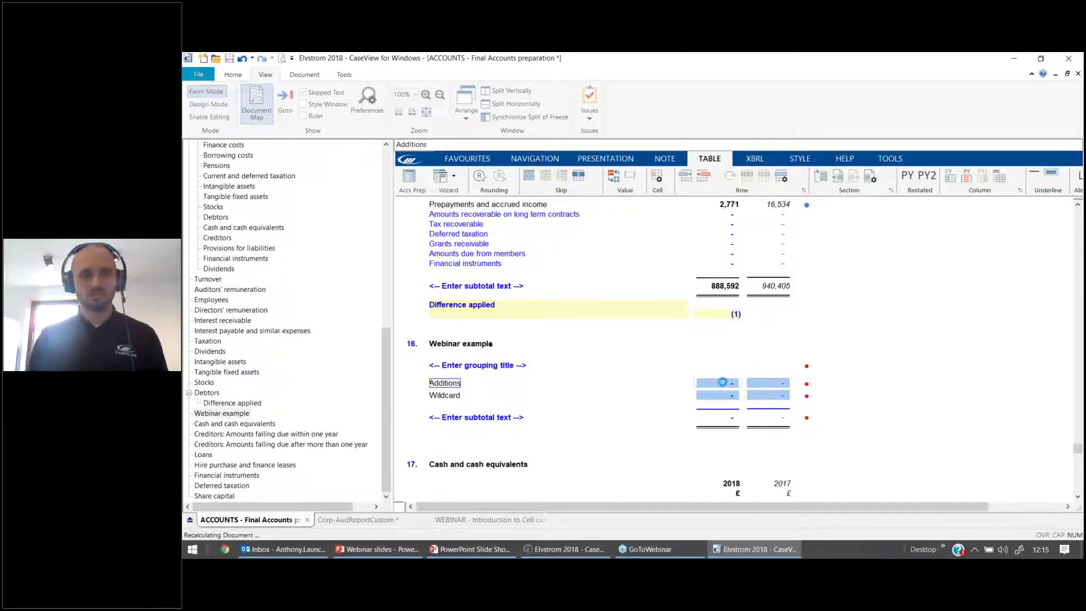
Link the current year figure of the Additions row to map number A01.04.00.02, P & M-additions.
left_click(723, 383)
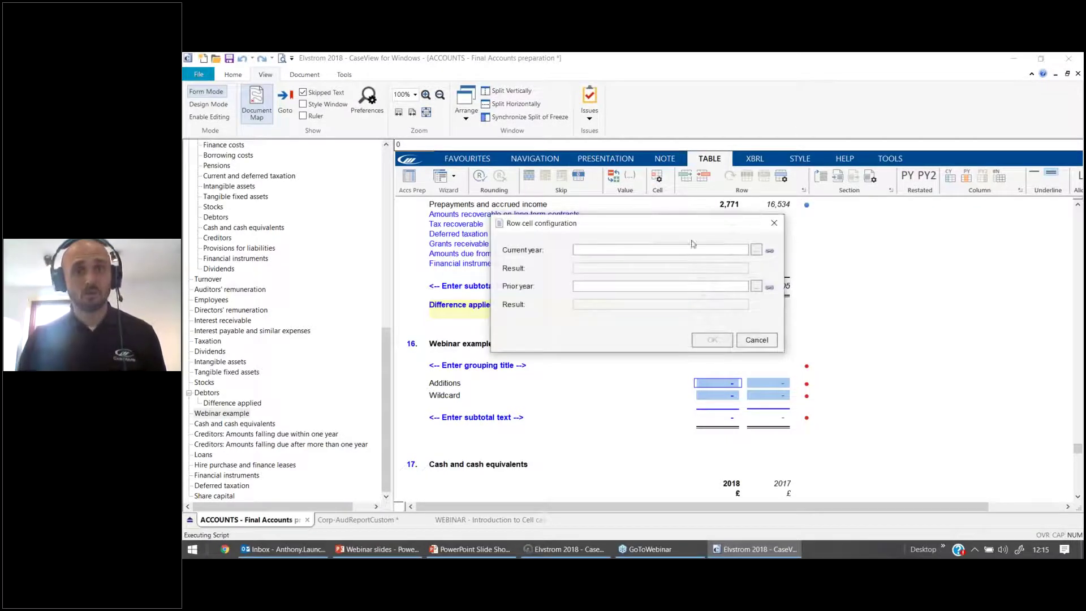
left_click(766, 247)
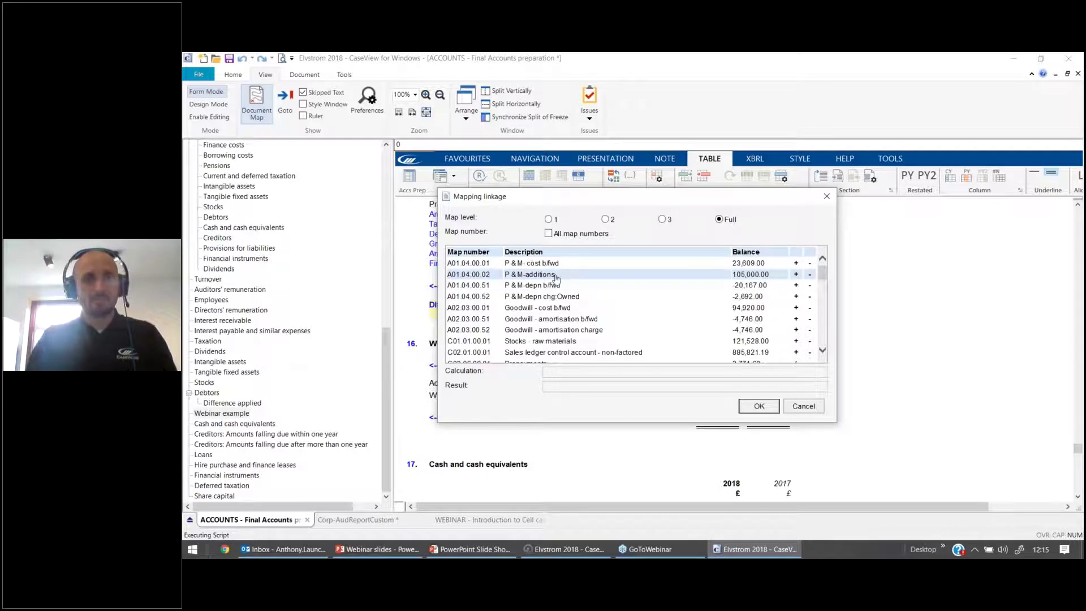
left_click(795, 274)
double_click(601, 372)
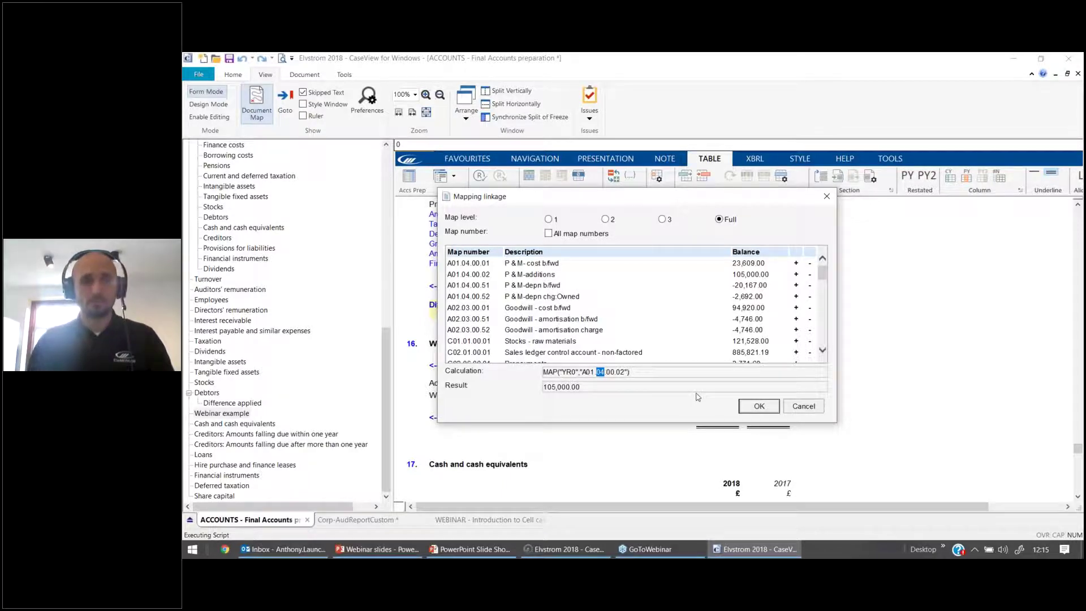
left_click(759, 406)
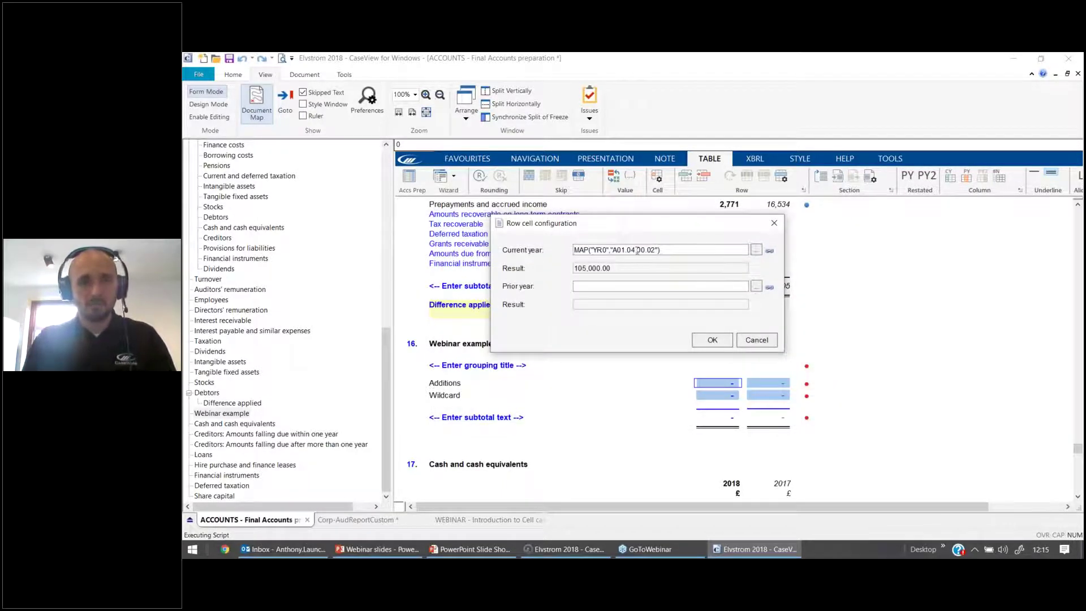
Add a wildcard to the current year calculation so it reads MAP("YR0","A01.0?.00.02"), and apply the cell configuration.
key("BackSpace")
type("7")
double_click(575, 268)
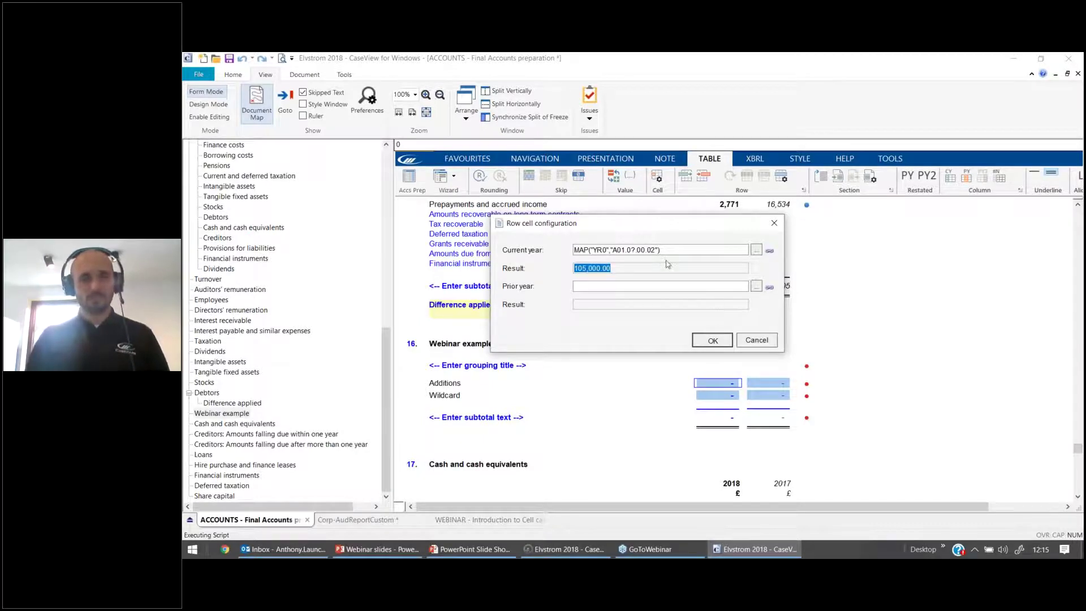
key("Return")
Switch to CaseWare Working Papers, dismiss the Engagement Properties and open the working trial balance.
left_click(568, 549)
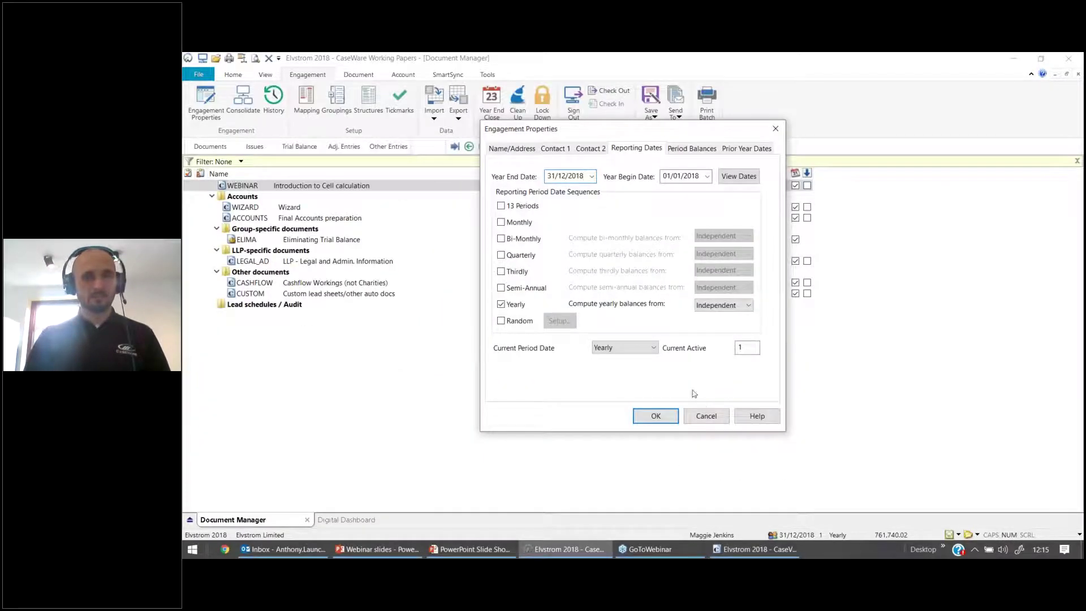
left_click(705, 416)
left_click(299, 146)
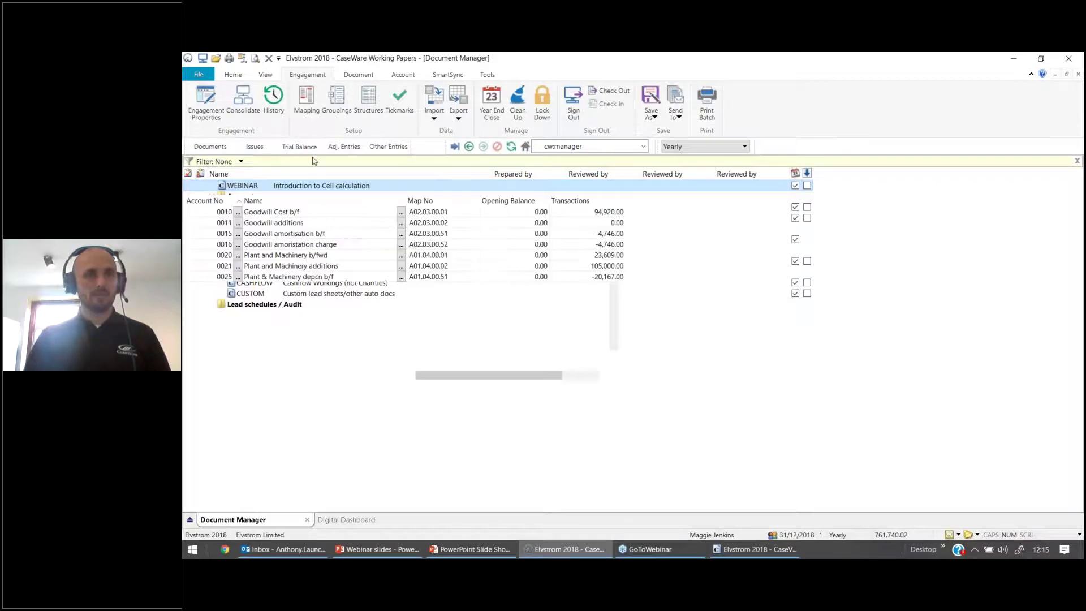
Remap the Plant & Machinery depcn b/f account to A01.05.00.02, Motor vehicles-additions.
left_click(466, 252)
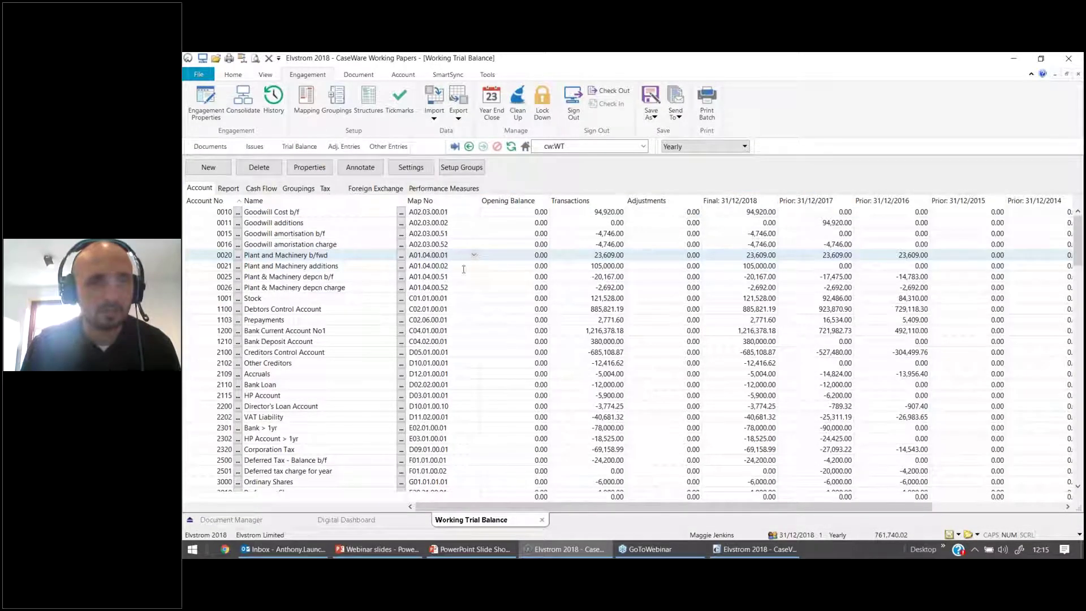
left_click(459, 289)
left_click(460, 277)
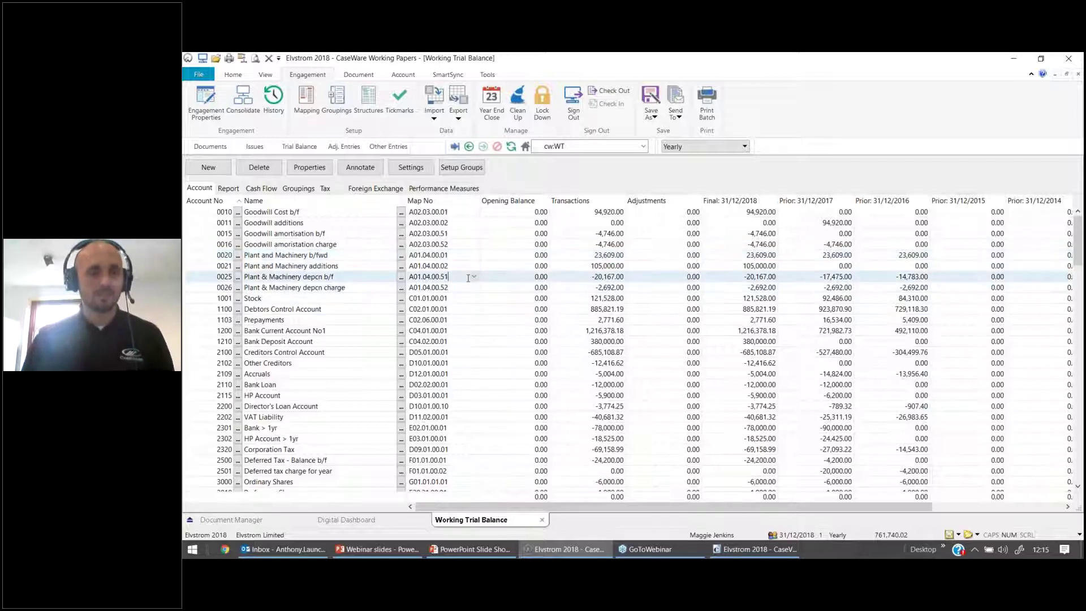
left_click(473, 276)
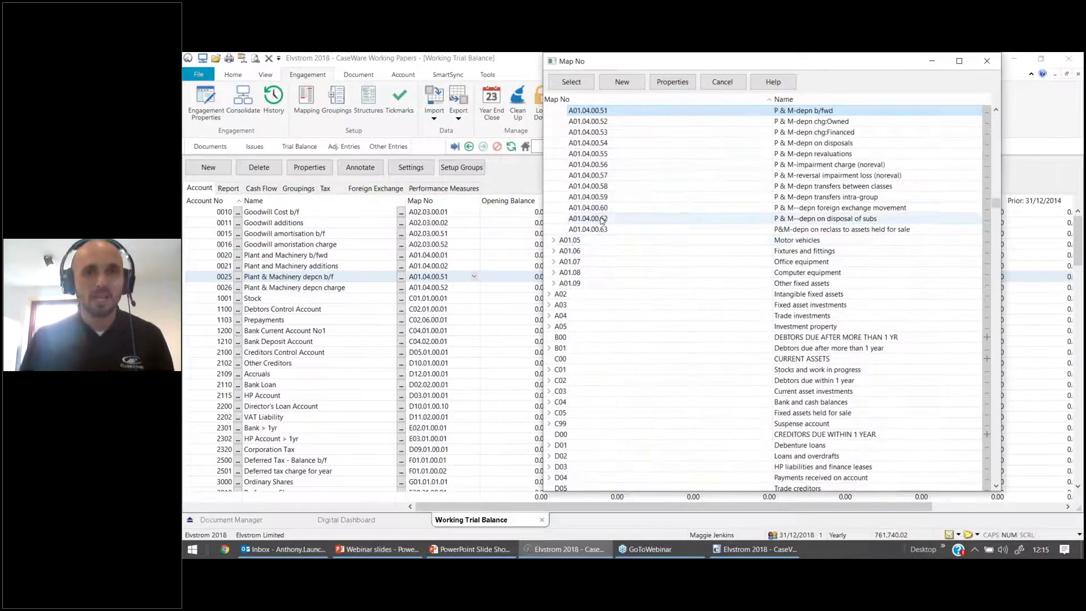
left_click(611, 153)
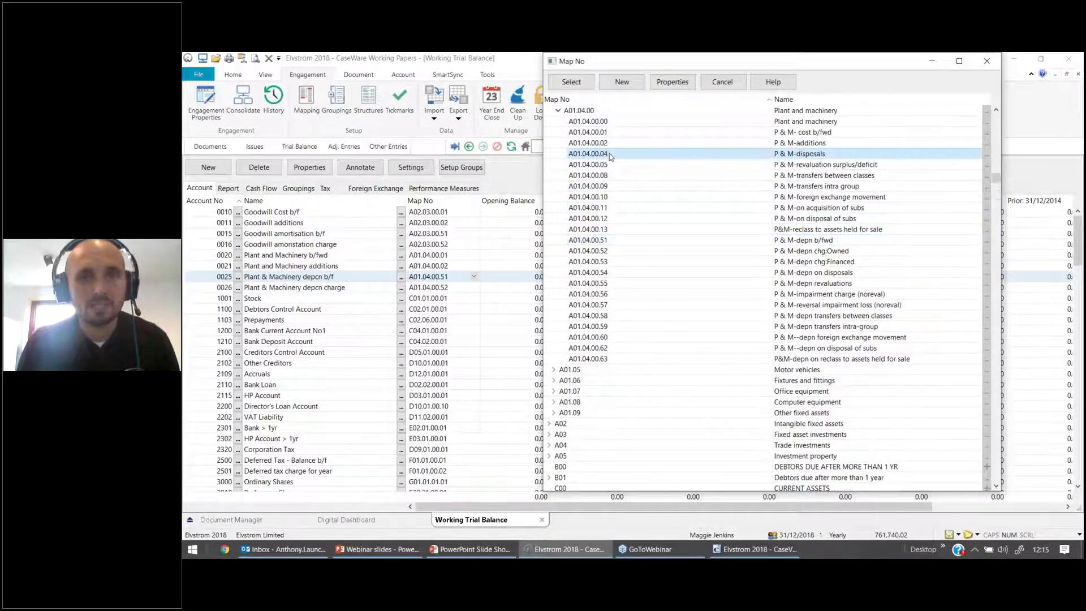
double_click(568, 370)
left_click(559, 380)
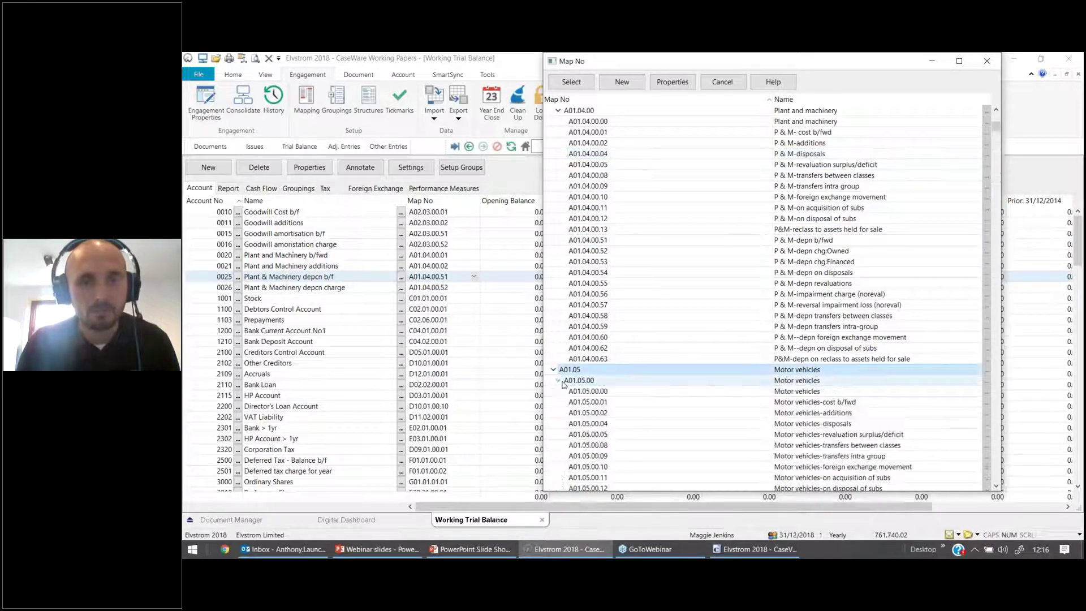
double_click(593, 414)
left_click(607, 362)
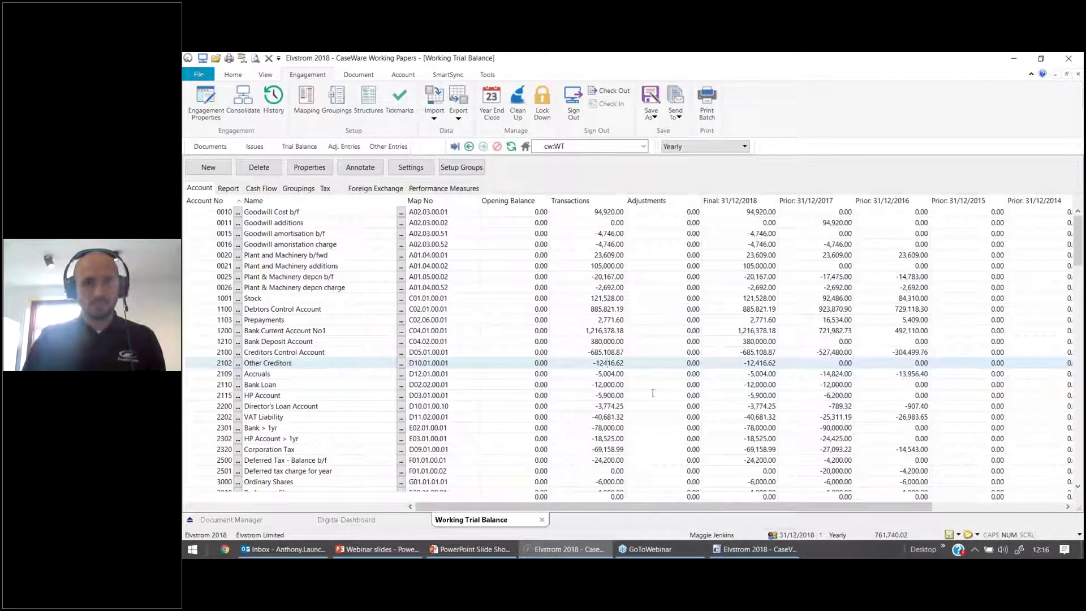
Return to the CaseView accounts and check the wildcard calculation behind the Additions row's current year figure.
left_click(750, 555)
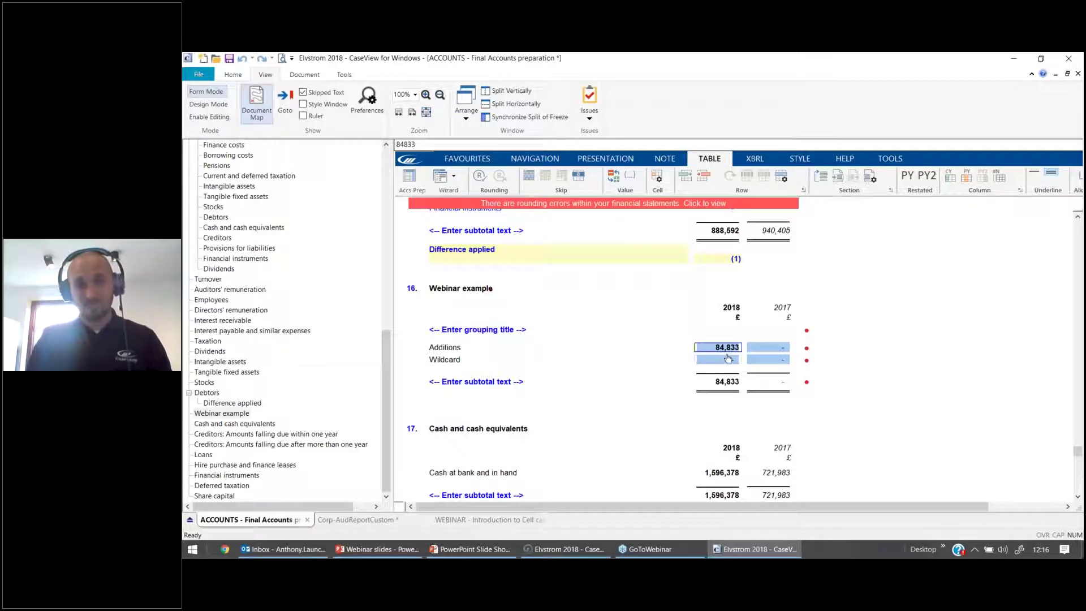
key("shift+Tab")
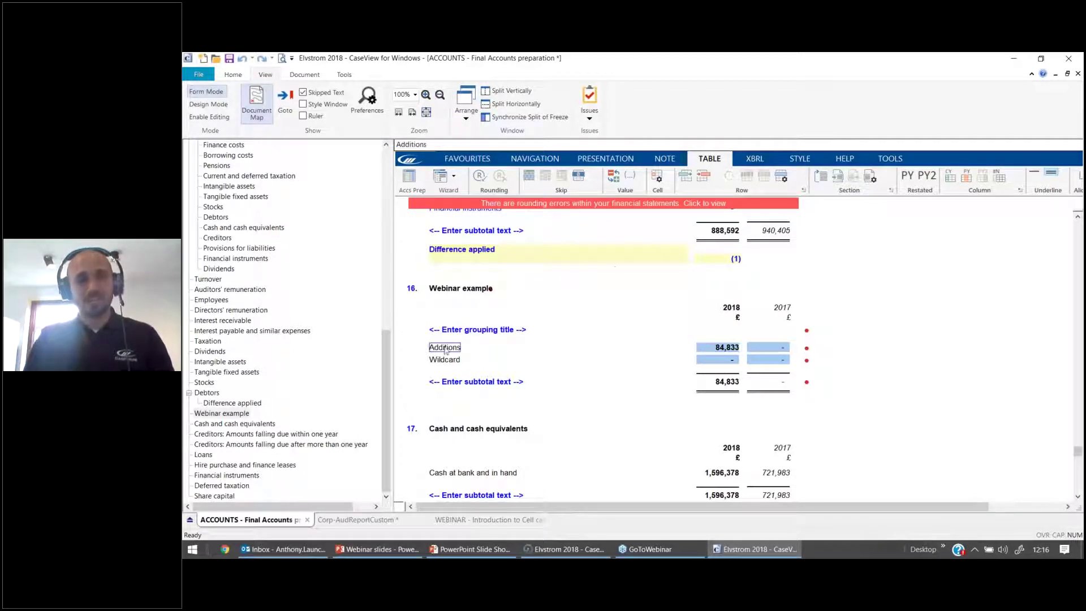
left_click(657, 177)
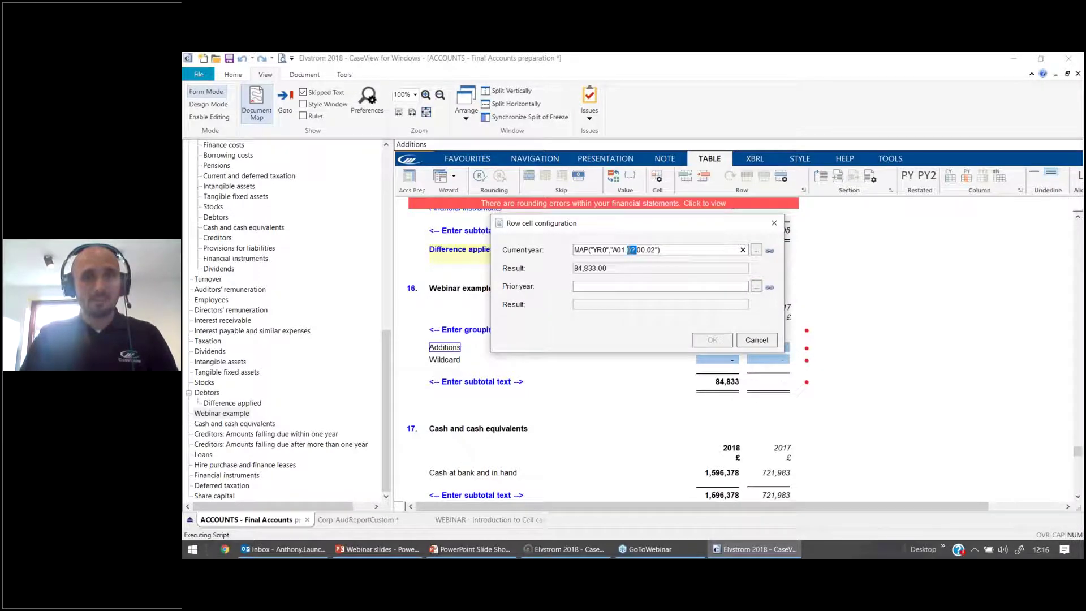
left_click_drag(625, 250, 660, 250)
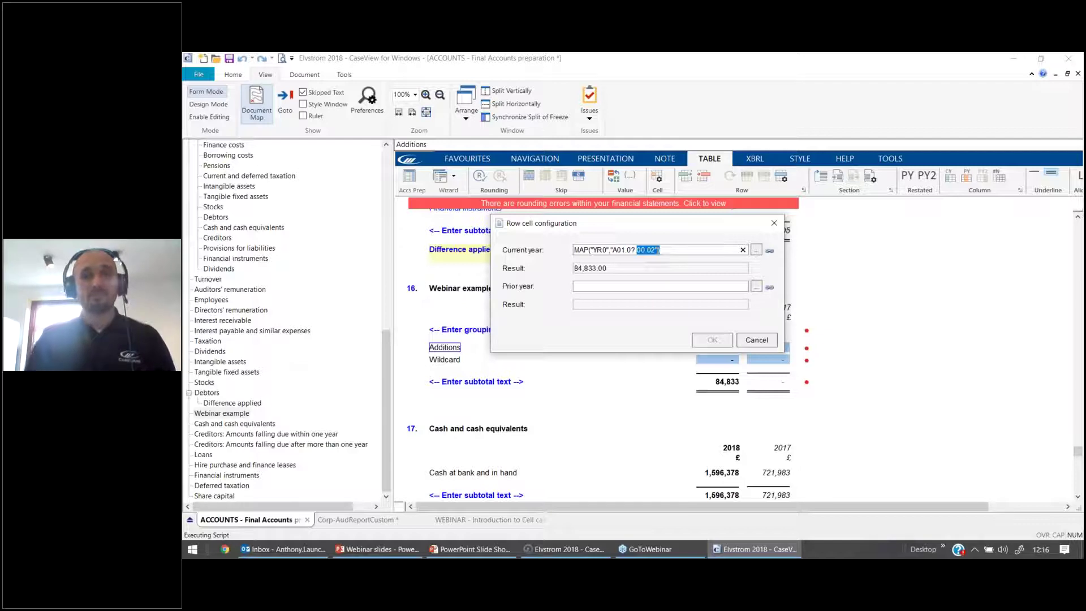
Leave the Additions row's cell configuration without changes and rename the Wildcard row as "Admin cost".
left_click(632, 249)
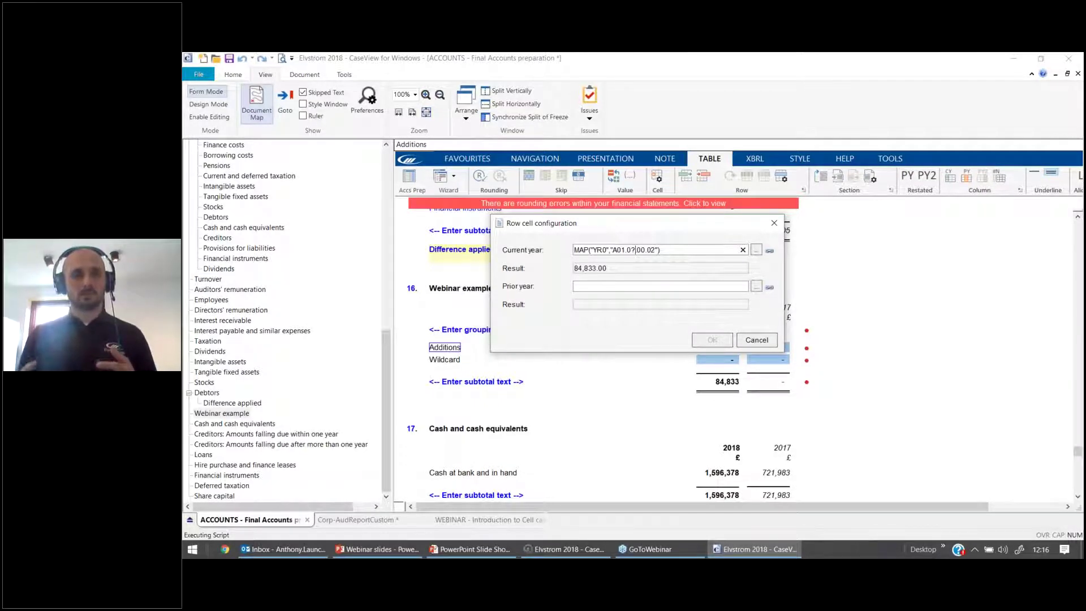
left_click(756, 339)
left_click(446, 362)
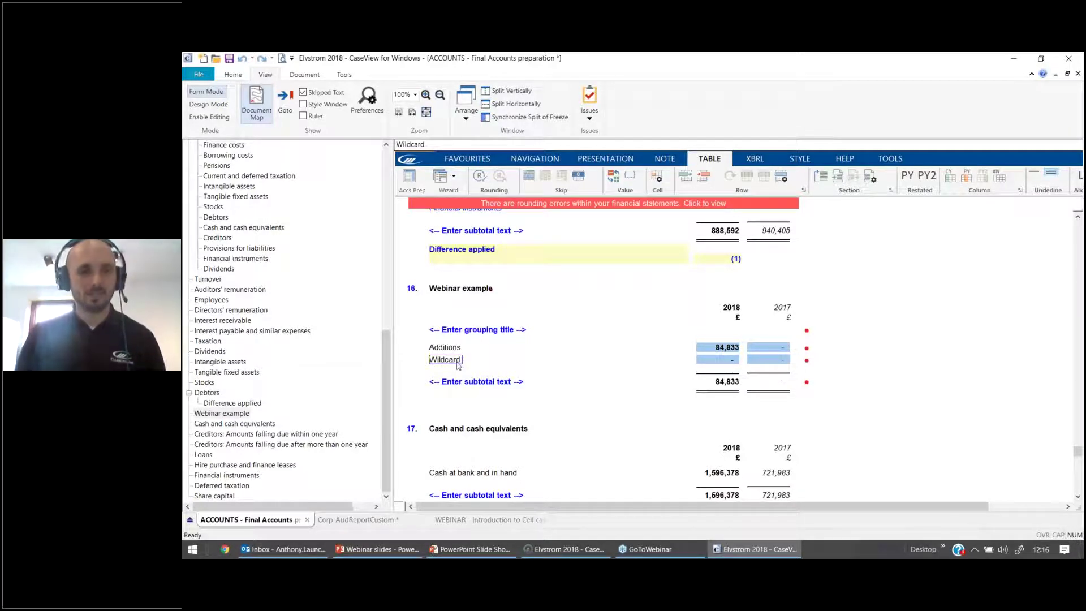
left_click(400, 144)
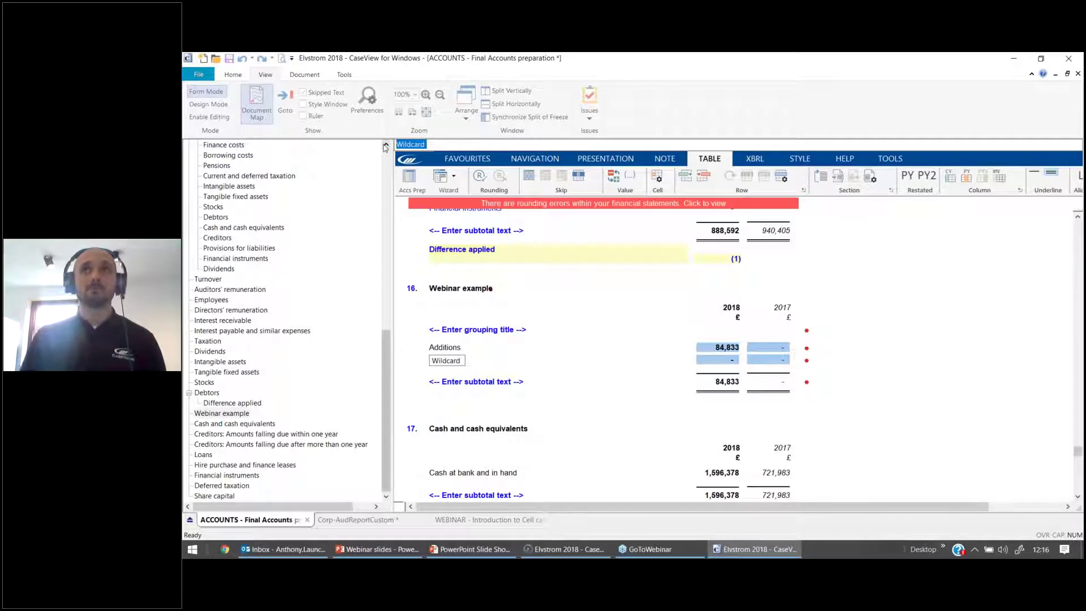
type("Admin cost")
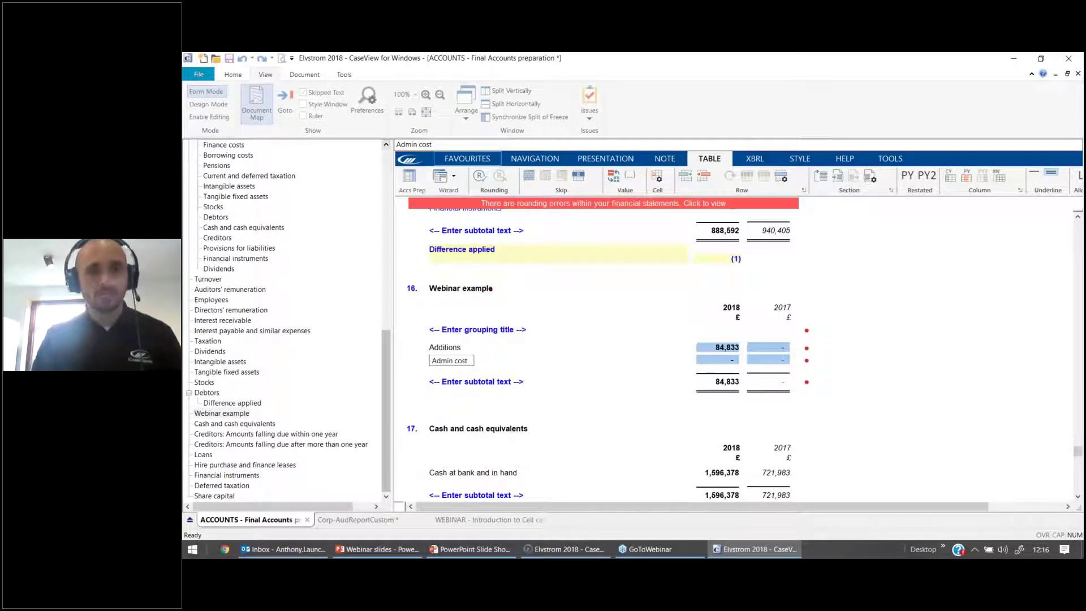
Link the Admin cost row's current year cell to map number R01.83.00.01, Directors salaries.
left_click(703, 360)
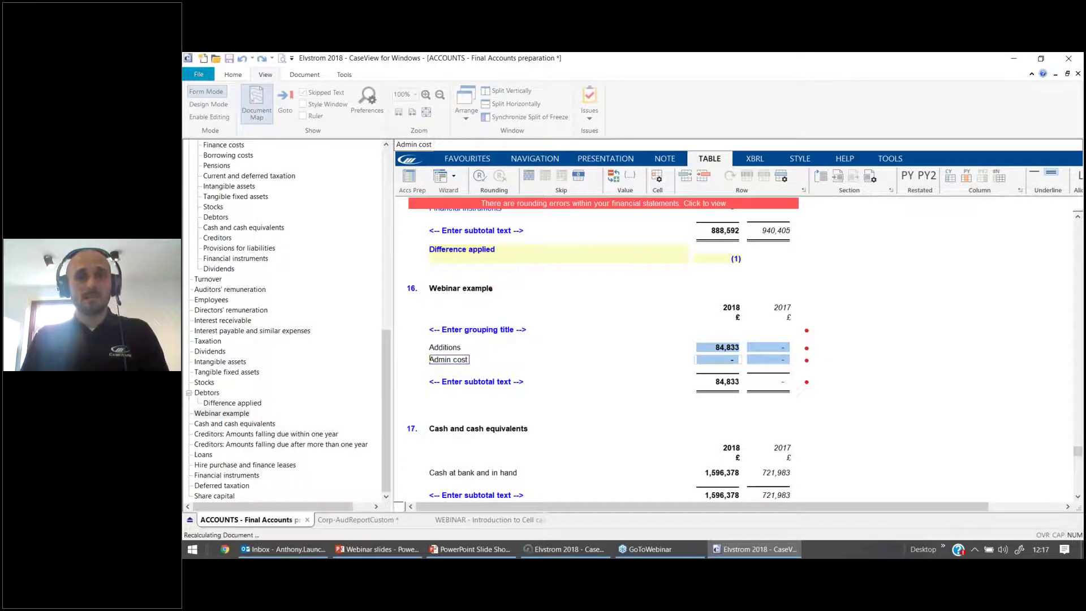
left_click(770, 250)
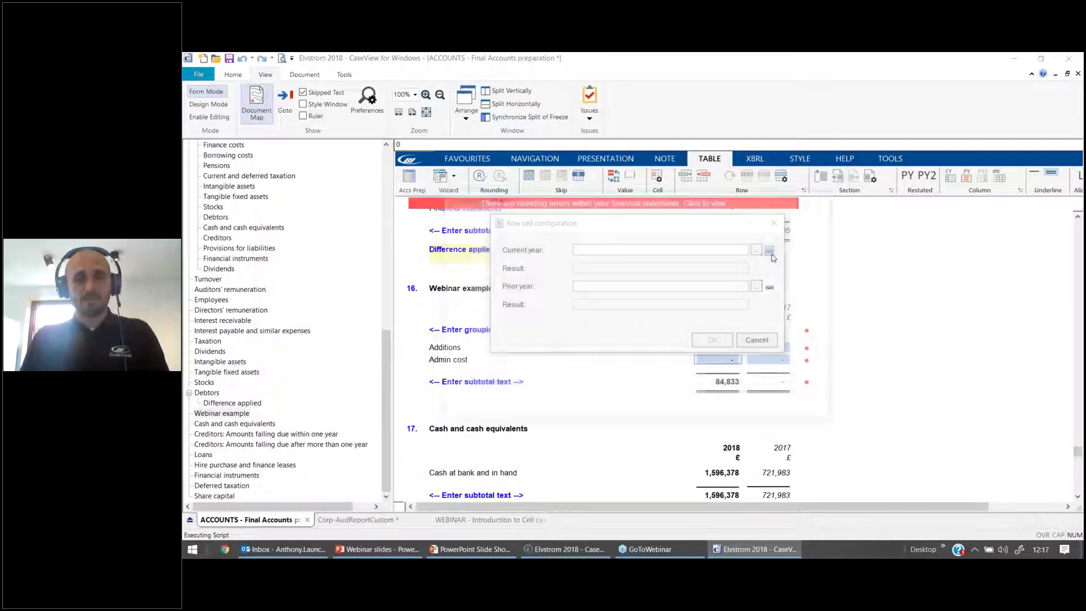
left_click_drag(822, 270, 824, 312)
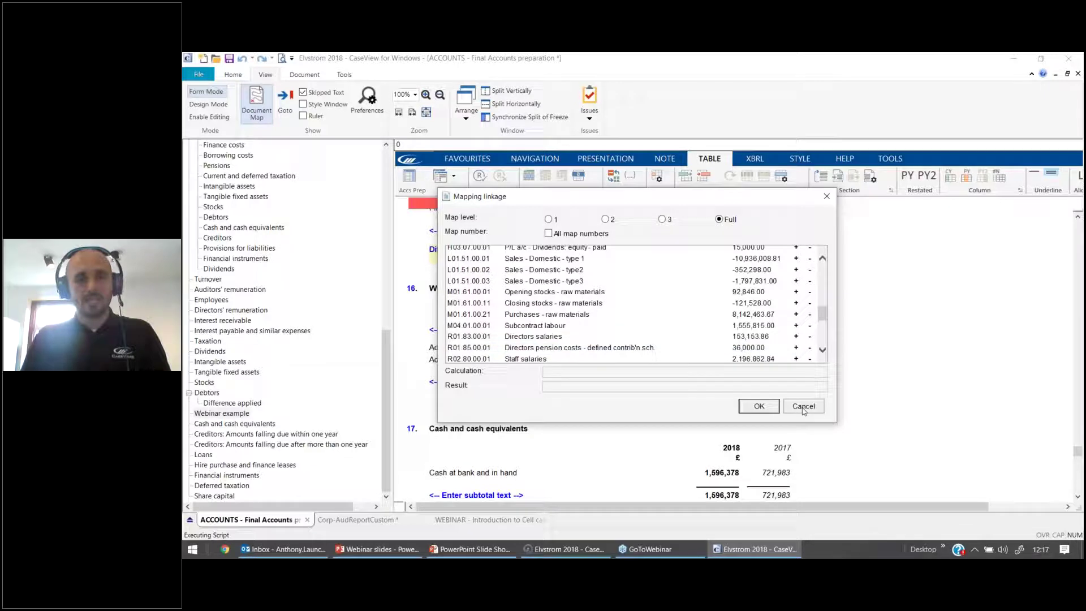
left_click(796, 336)
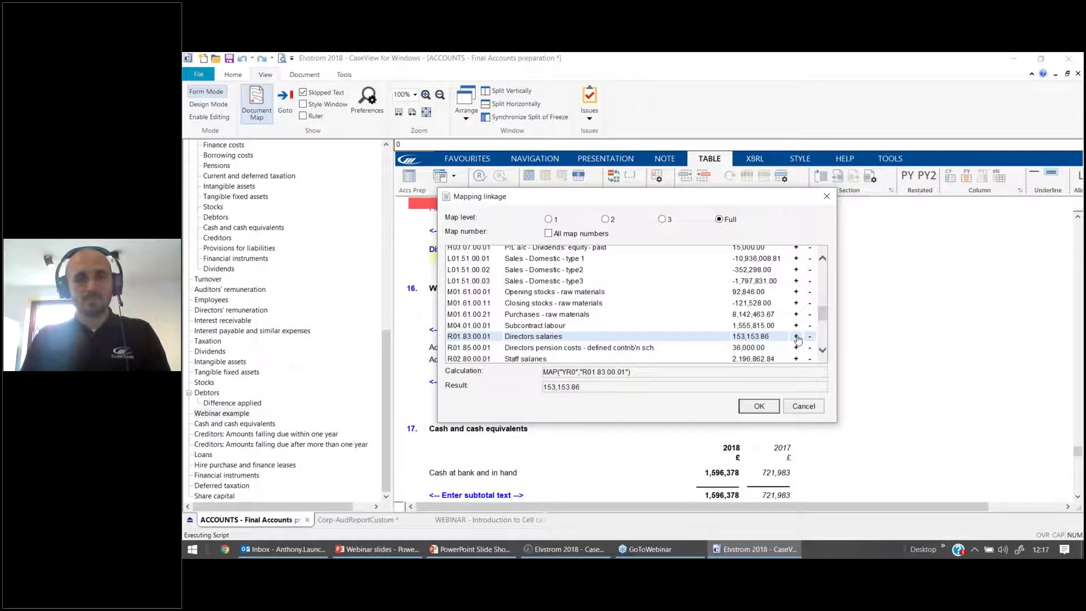
left_click(760, 406)
Shorten the Admin cost current year calculation to the wildcard MAP("YR0","R*").
left_click_drag(614, 250, 656, 251)
left_click(656, 250)
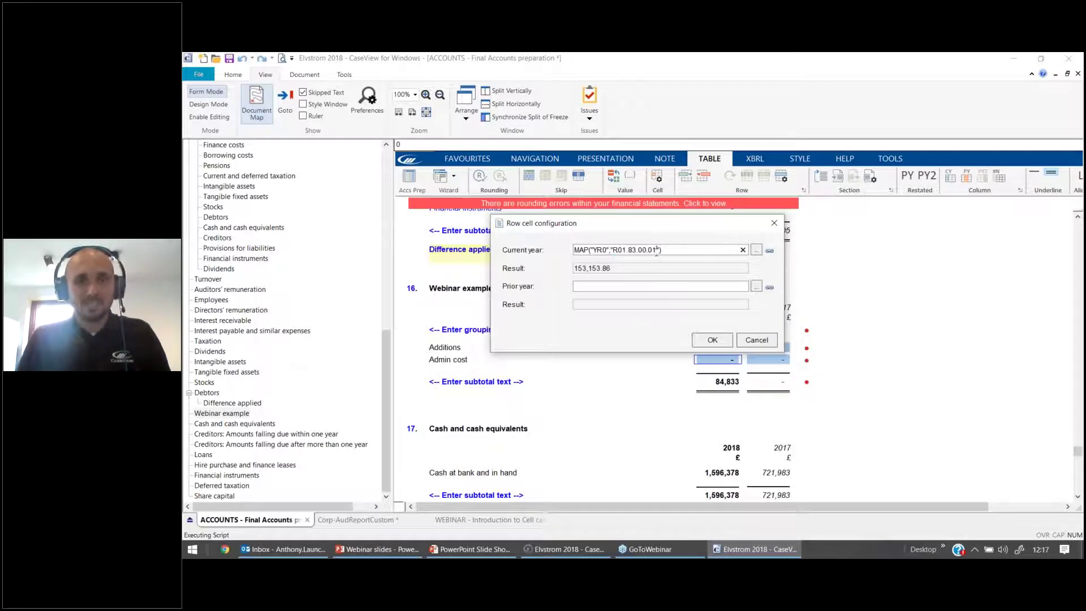
key("BackSpace")
key("BackSpace")
key("BackSpace")
key("BackSpace")
key("BackSpace")
key("BackSpace")
key("BackSpace")
key("BackSpace")
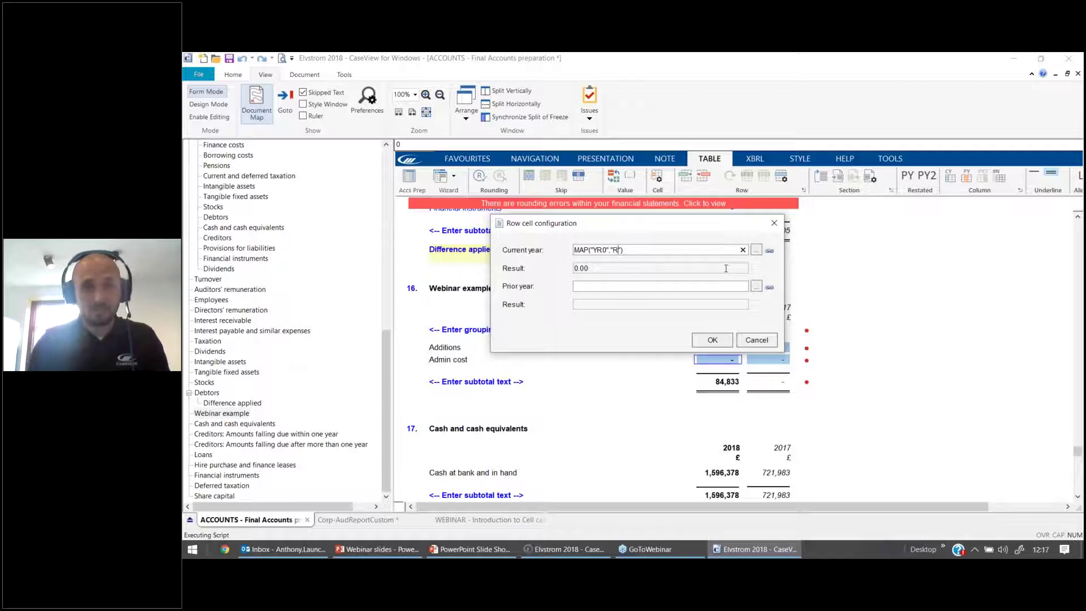
type("*")
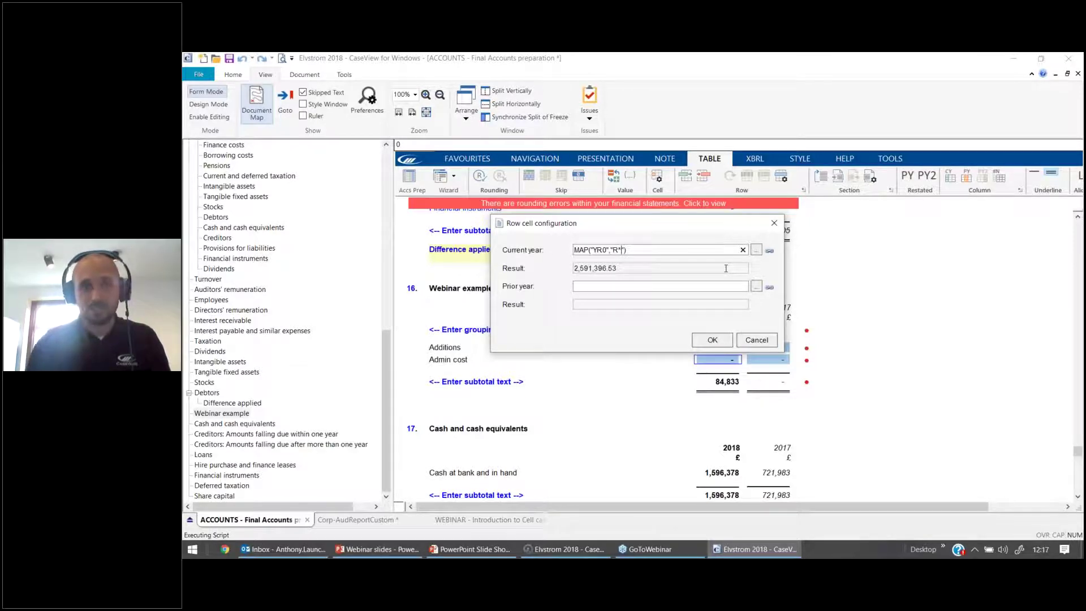
key("Tab")
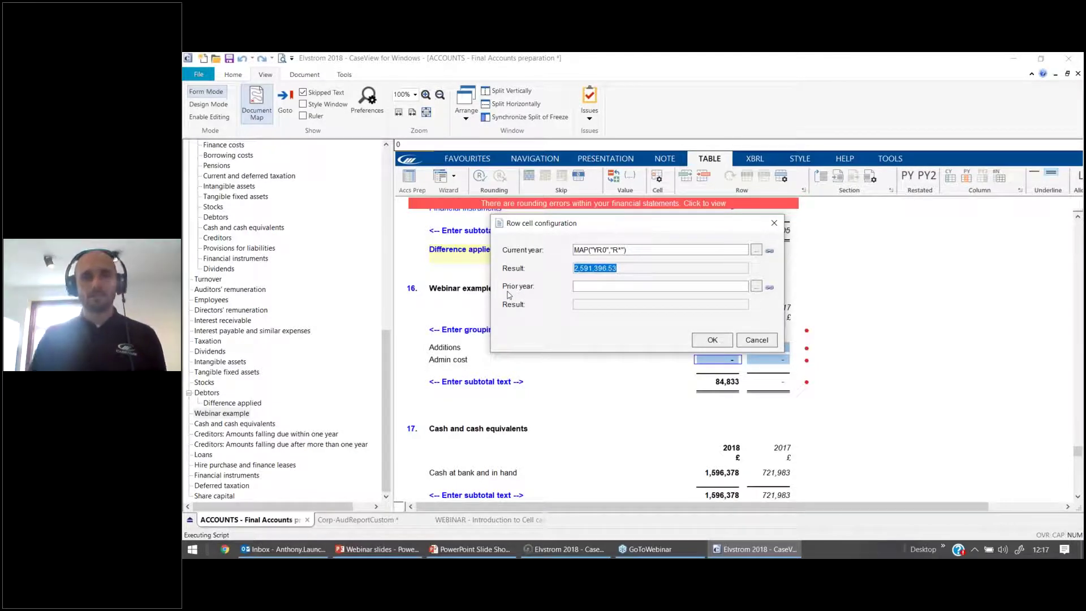
Copy the Admin cost current year calculation to the prior year, change it to MAP("YR1","R*"), and apply the configuration.
left_click(635, 249)
key("ctrl+c")
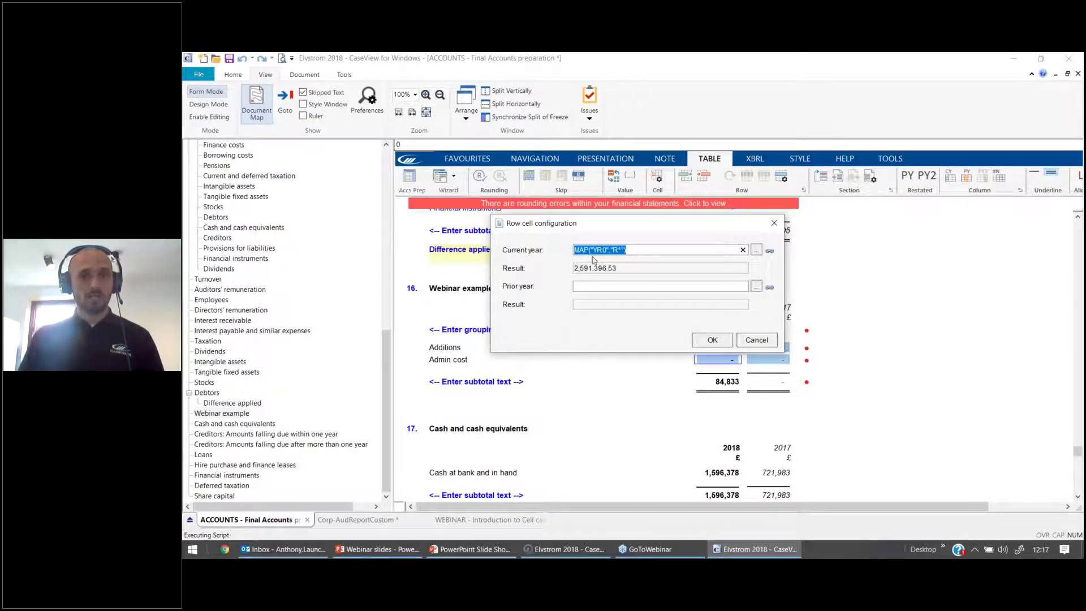
left_click(582, 287)
key("ctrl+v")
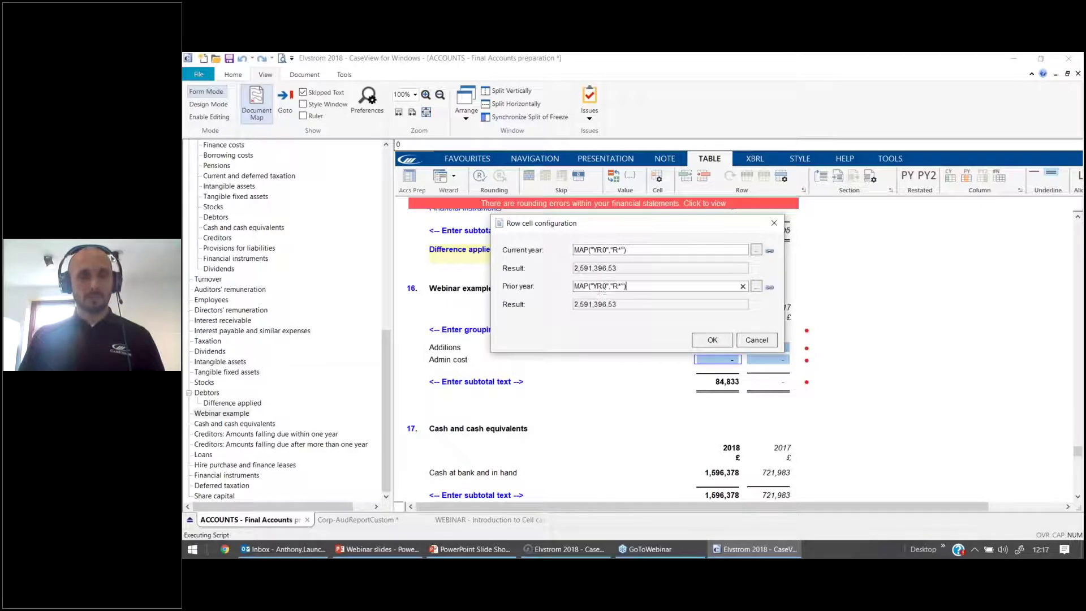
right_click(639, 289)
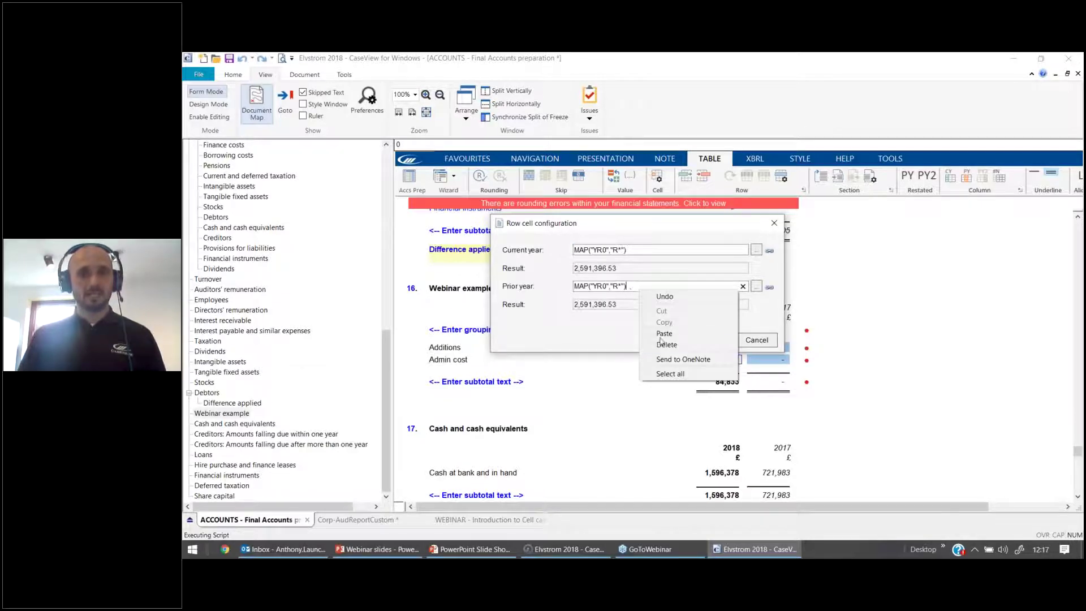
left_click(615, 283)
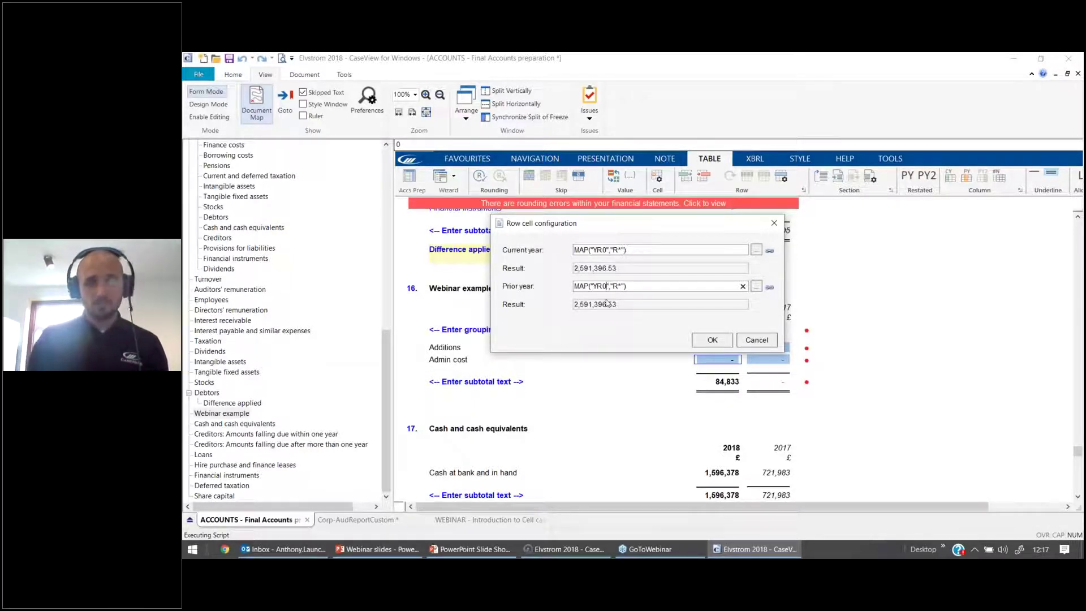
key("BackSpace")
type("1")
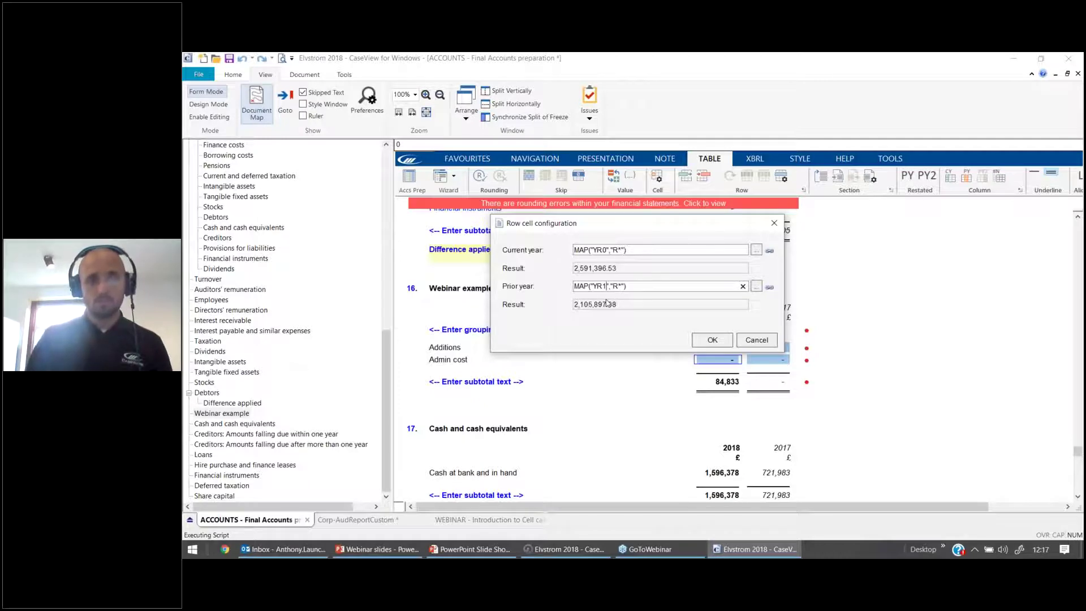
key("Tab")
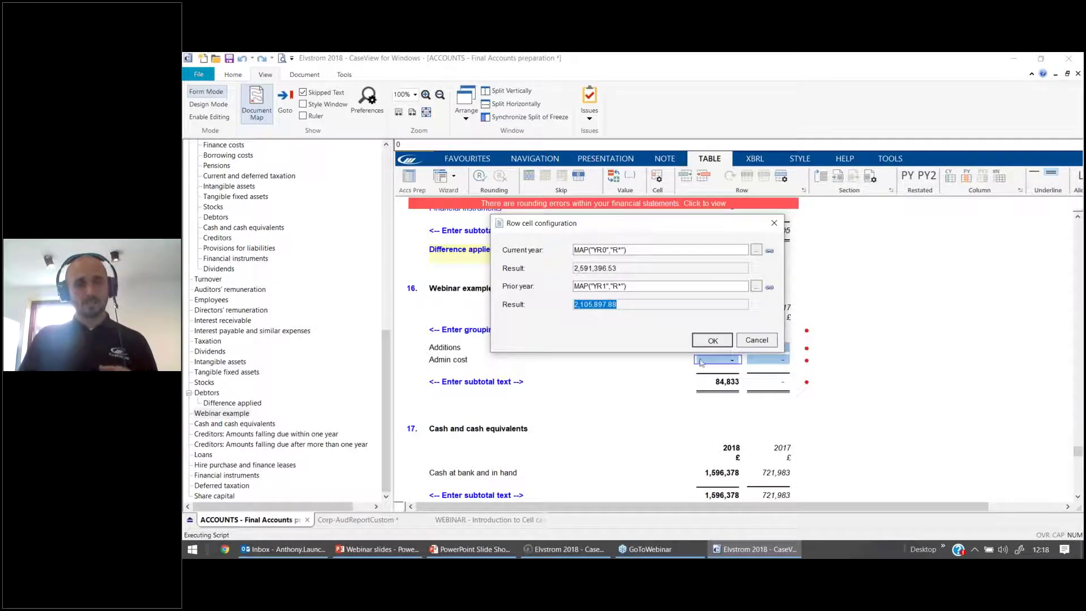
left_click(712, 340)
right_click(501, 341)
Copy the Additions row's current year calculation to its prior year and change it to MAP("YR1","A01.0?.00.02").
left_click(445, 347)
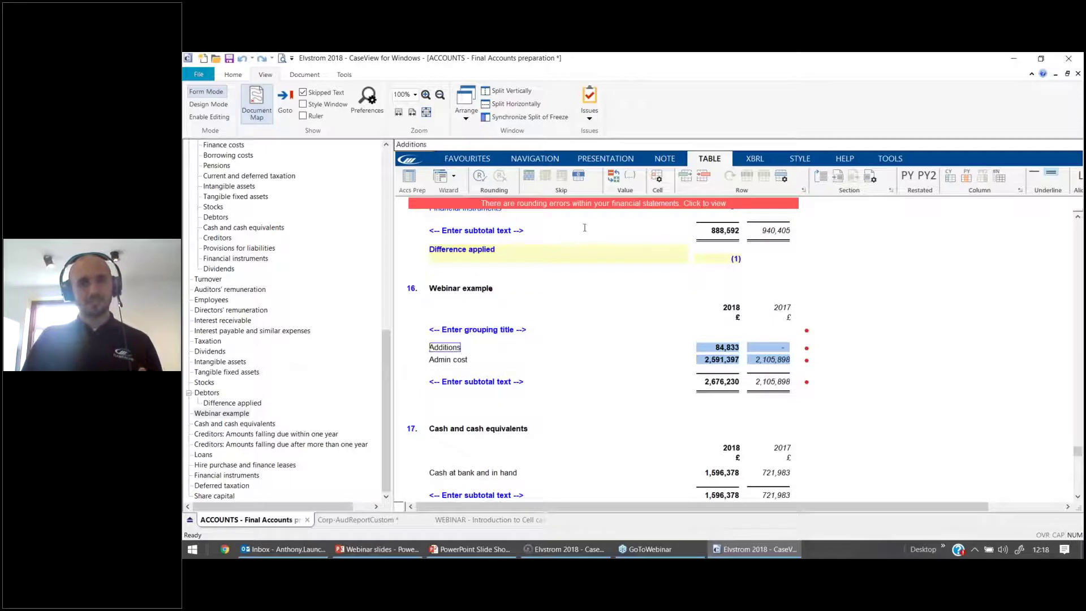
left_click(656, 177)
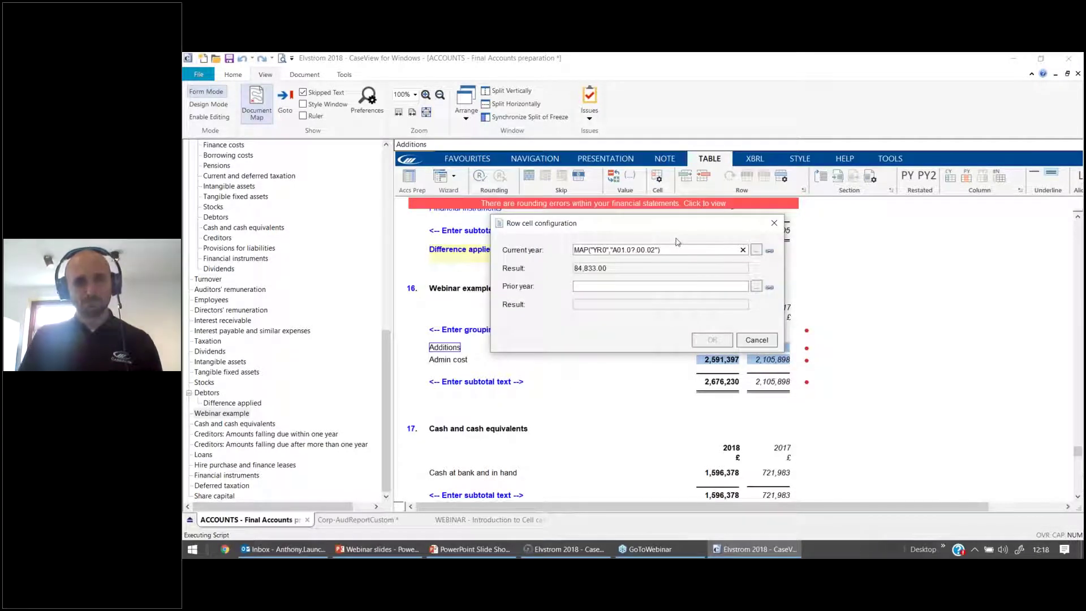
key("ctrl+c")
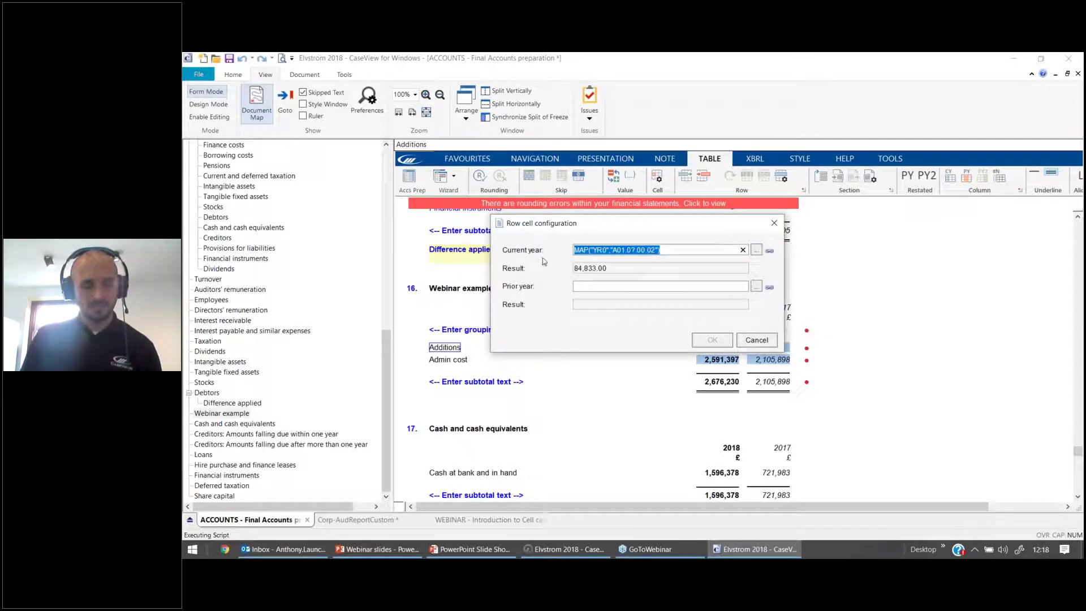
left_click(605, 286)
key("ctrl+v")
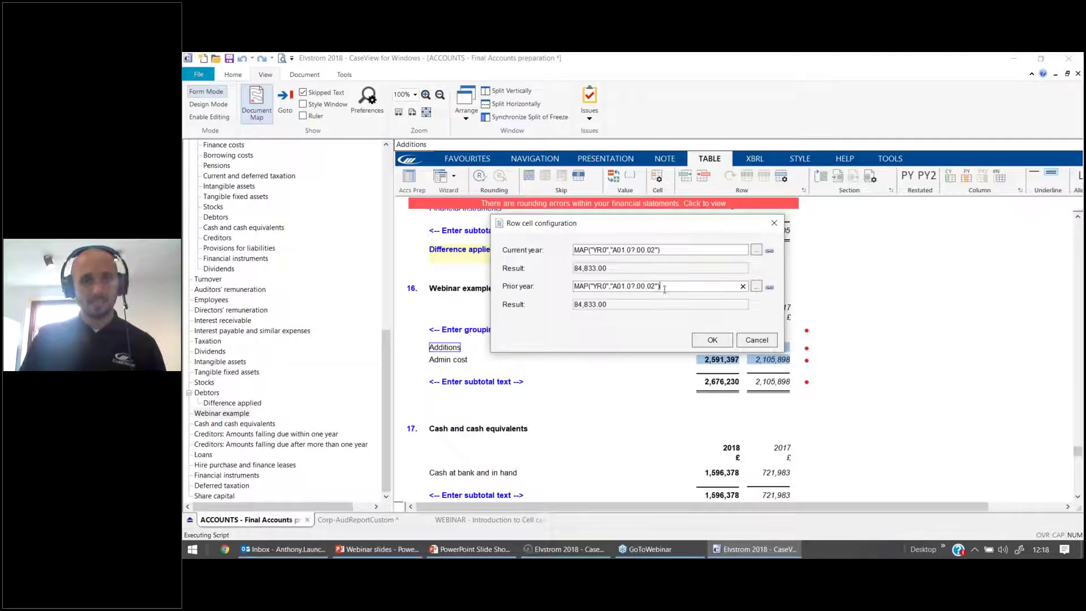
left_click_drag(665, 289, 568, 294)
left_click(606, 287)
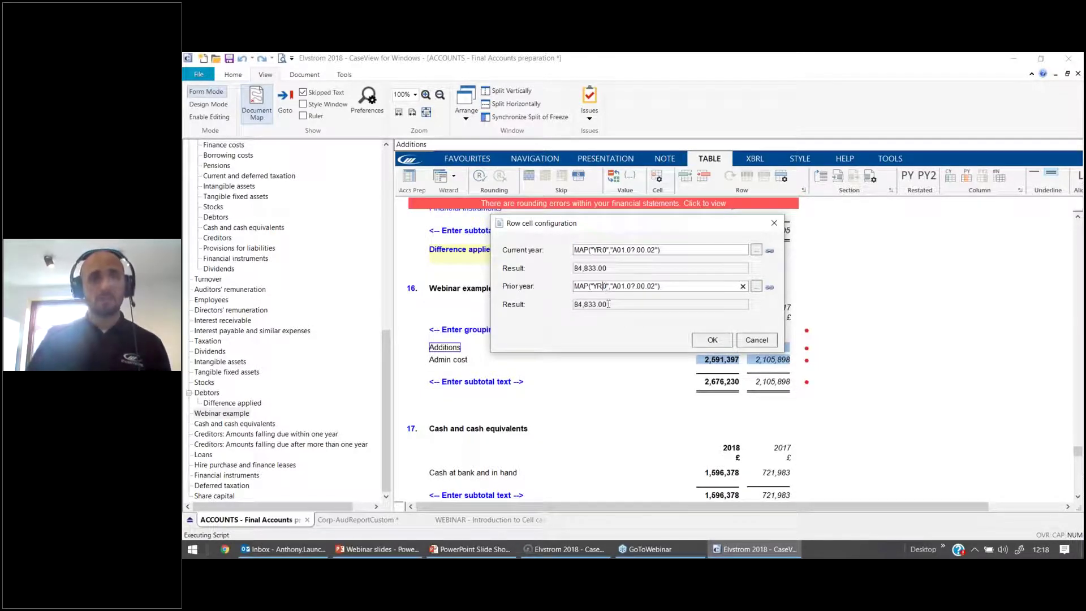
key("BackSpace")
type("1")
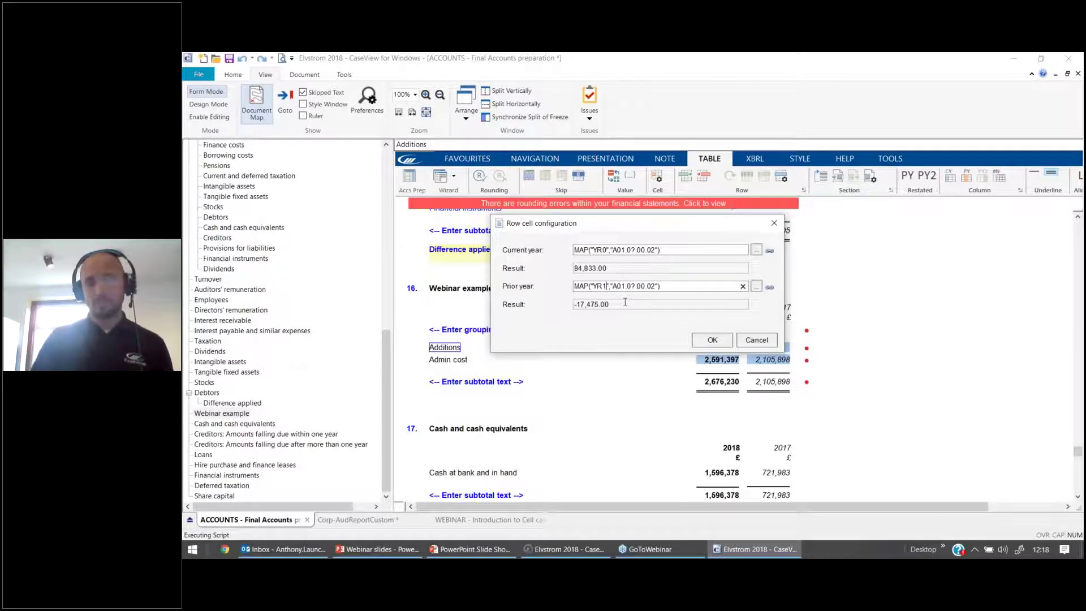
Add and subtract map number C01.01.00.01, Stocks - raw materials, in the Additions prior year calculation and apply the configuration.
left_click(769, 288)
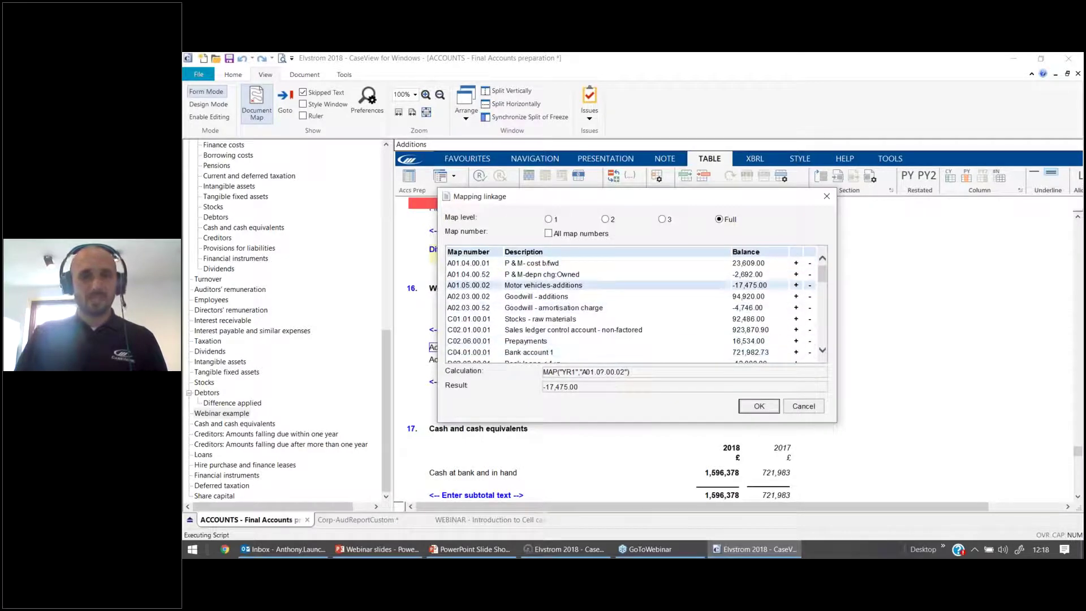
left_click(795, 318)
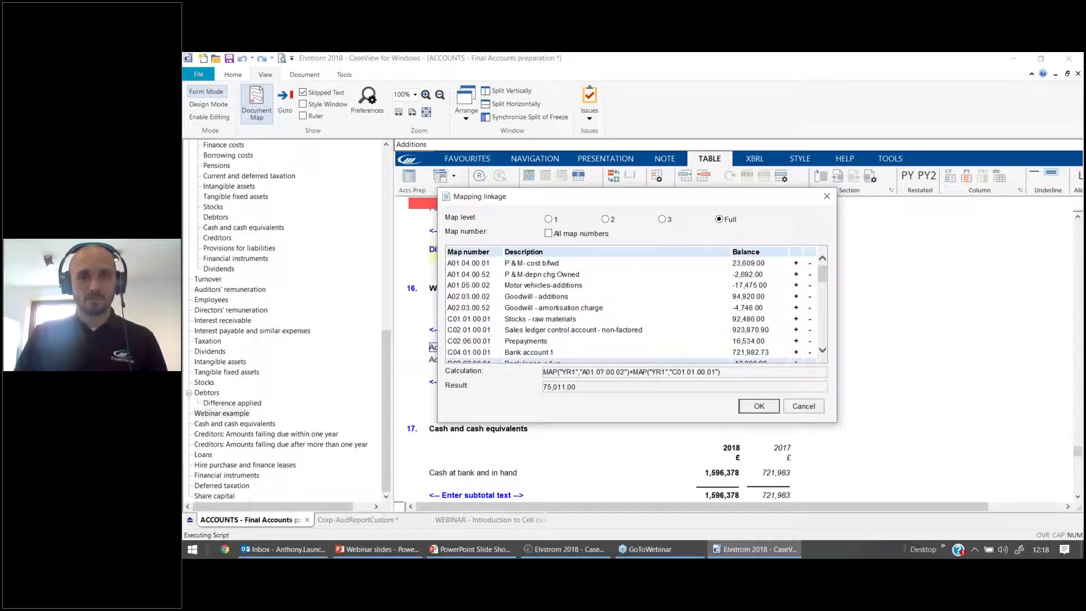
left_click(809, 319)
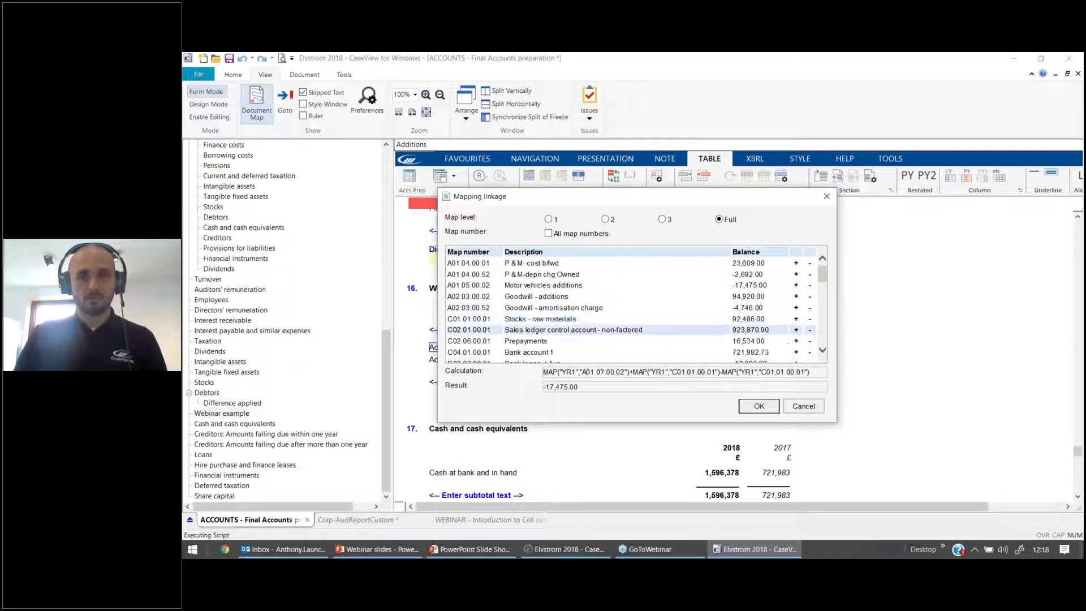
left_click(759, 406)
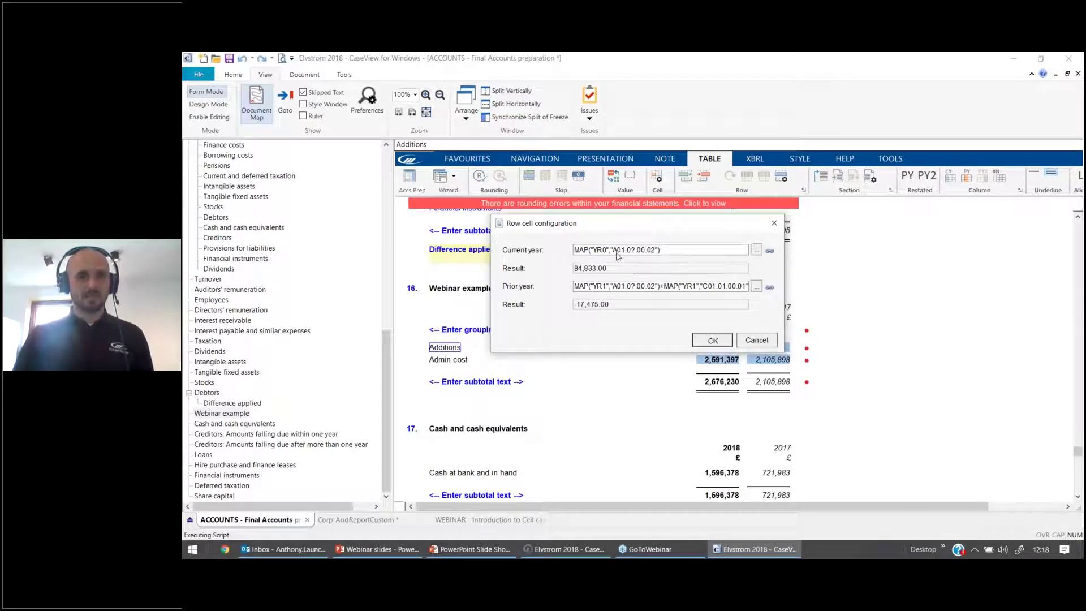
left_click(712, 341)
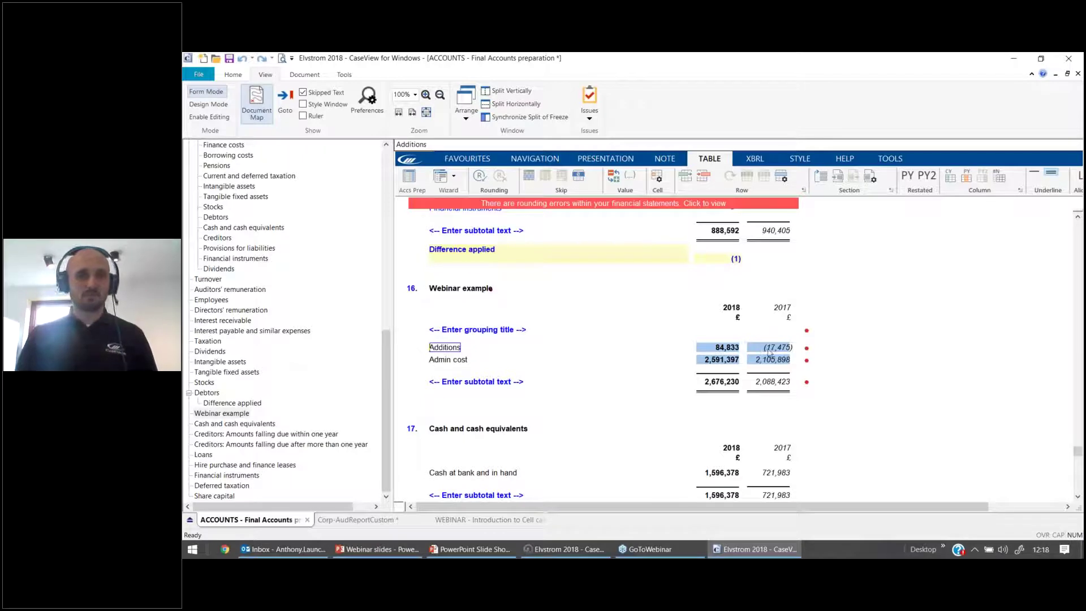
Replace the Additions row's prior year calculation with MAP("YR1","A01.0?.00.02") and switch to the Questions slide in PowerPoint.
mouse_move(767, 349)
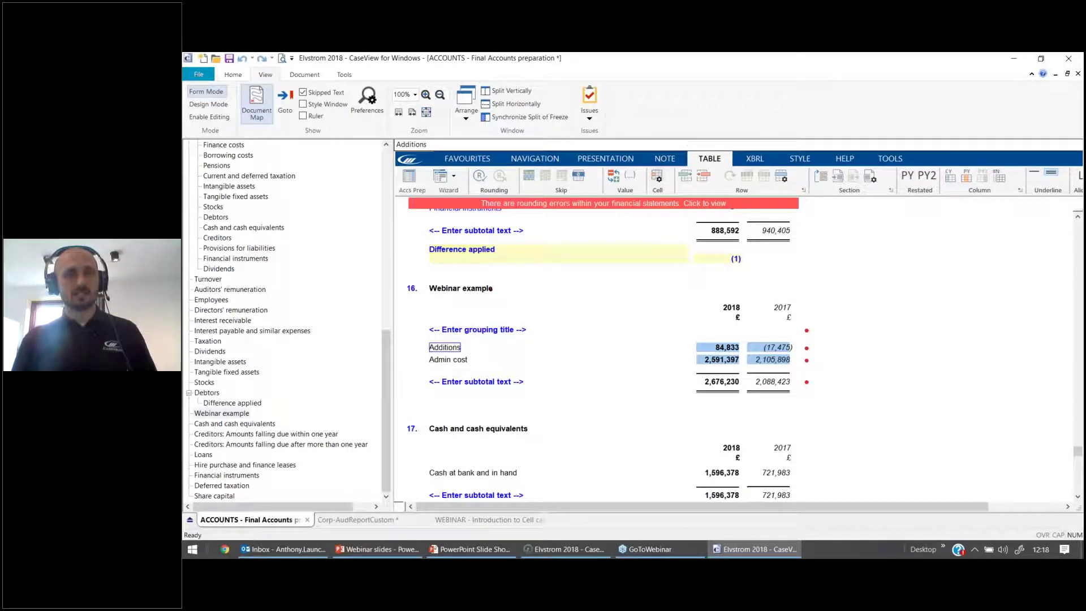
left_click(656, 176)
left_click_drag(672, 248, 506, 254)
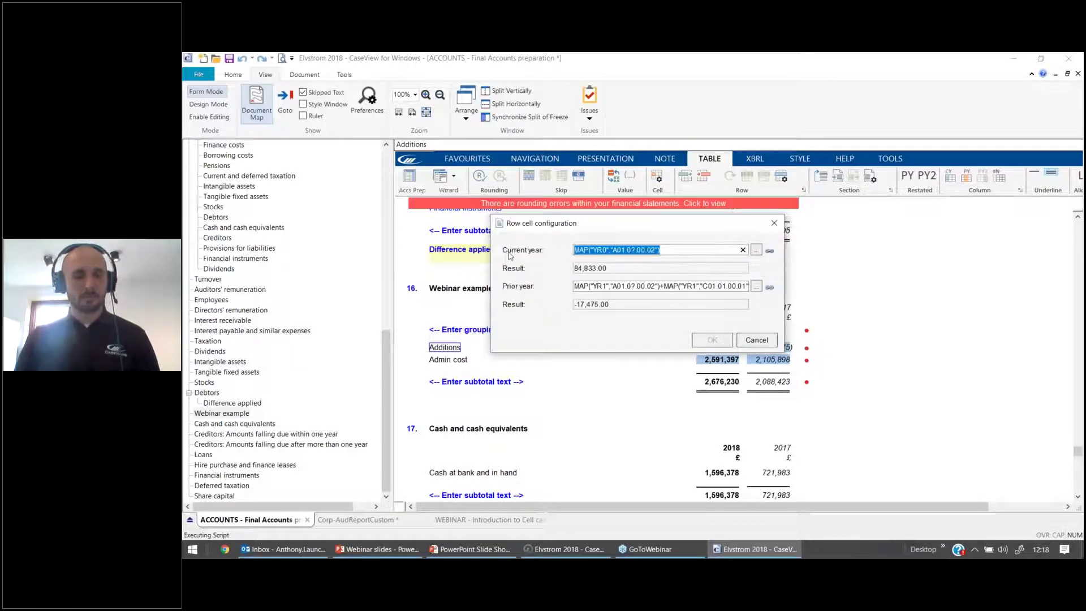
left_click(756, 286)
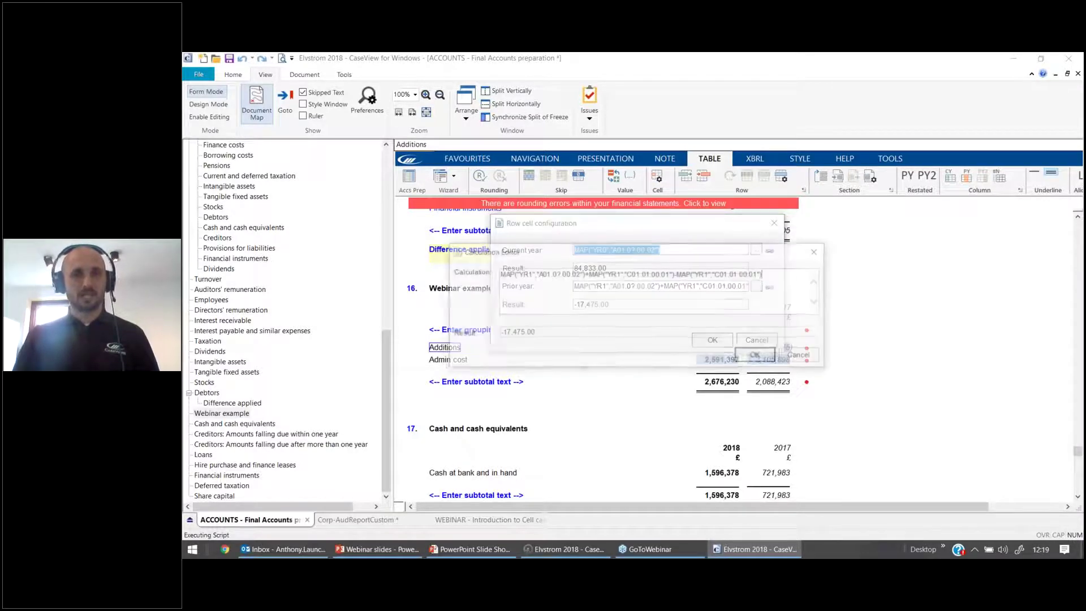
key("ctrl+a")
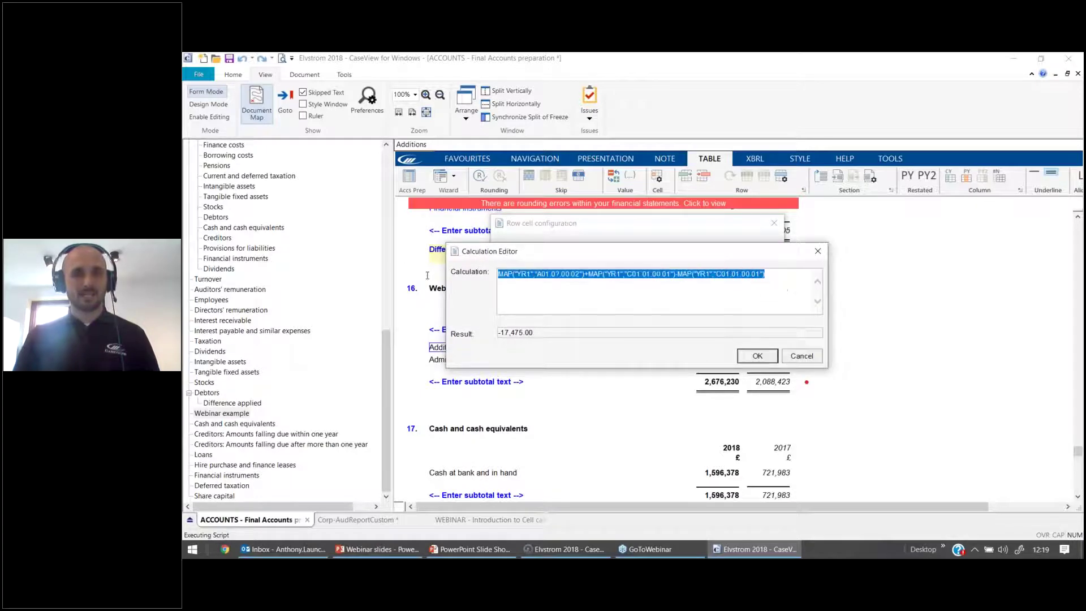
key("ctrl+v")
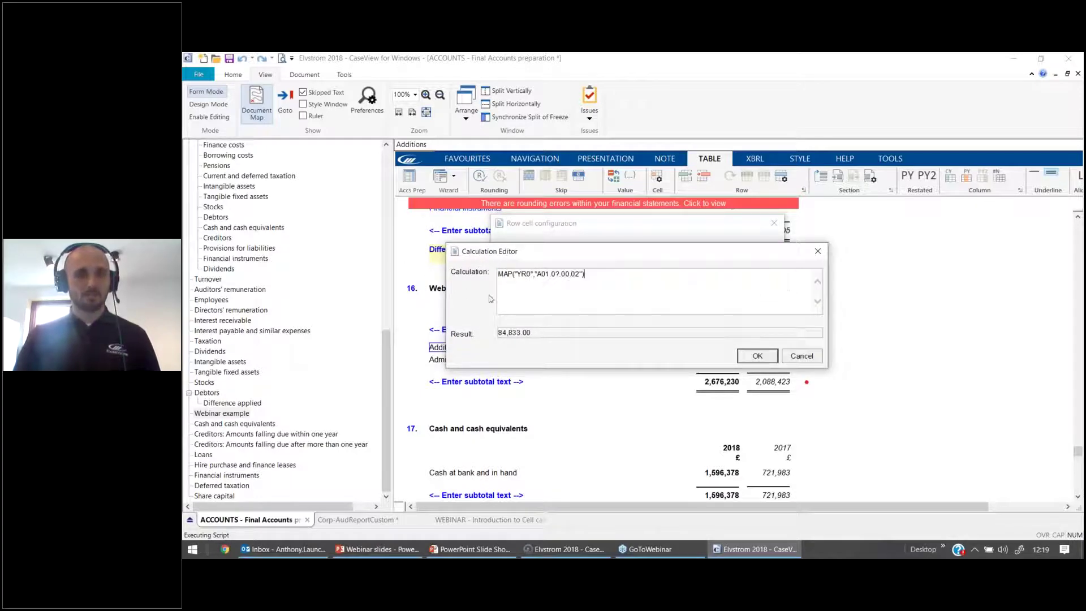
left_click(529, 289)
key("BackSpace")
type("1")
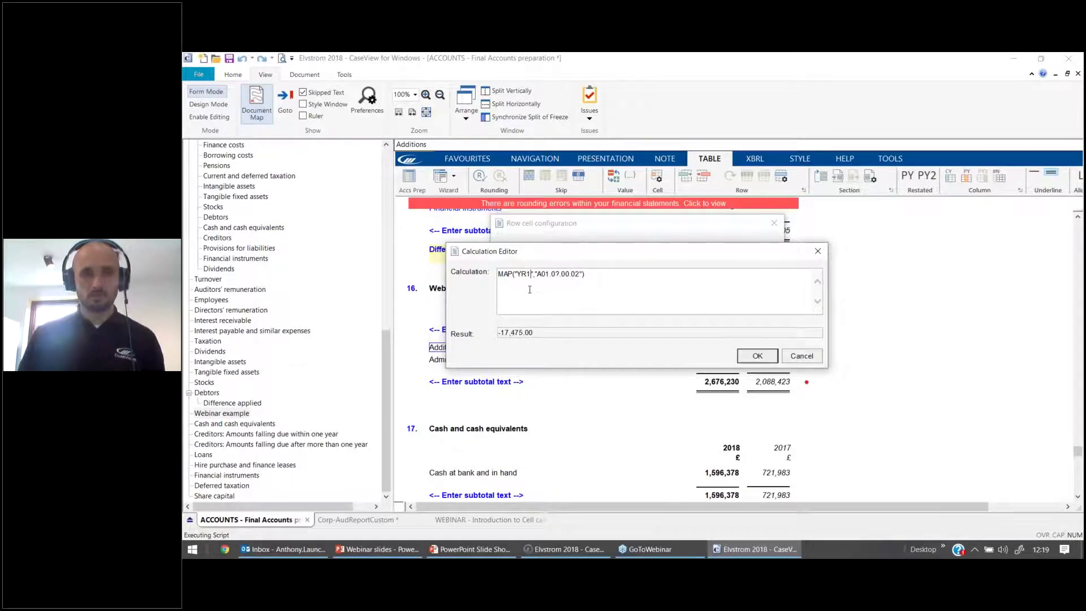
left_click(756, 356)
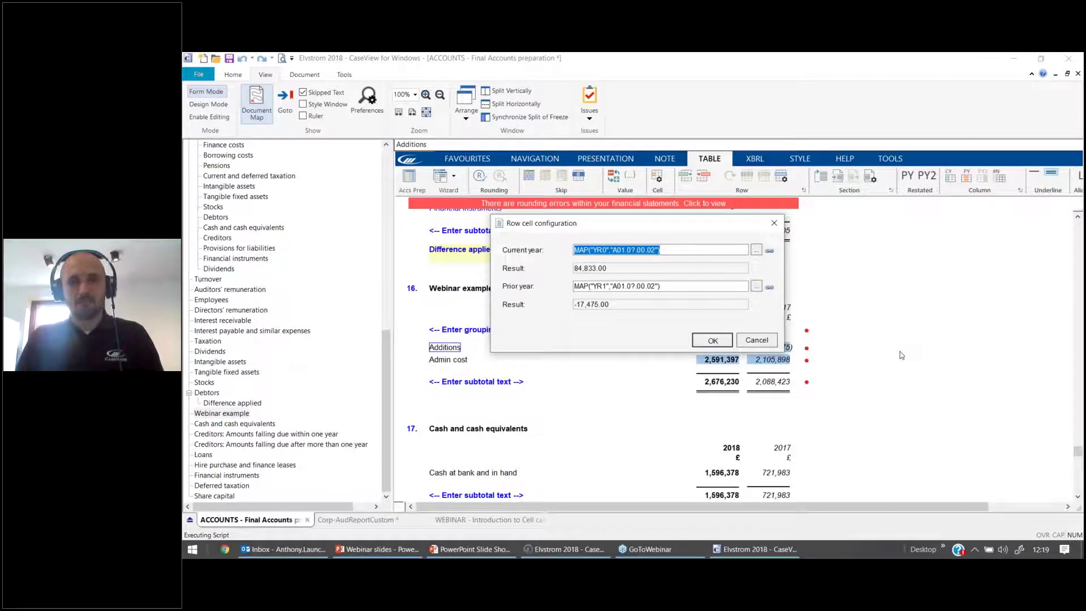
key("alt+Tab")
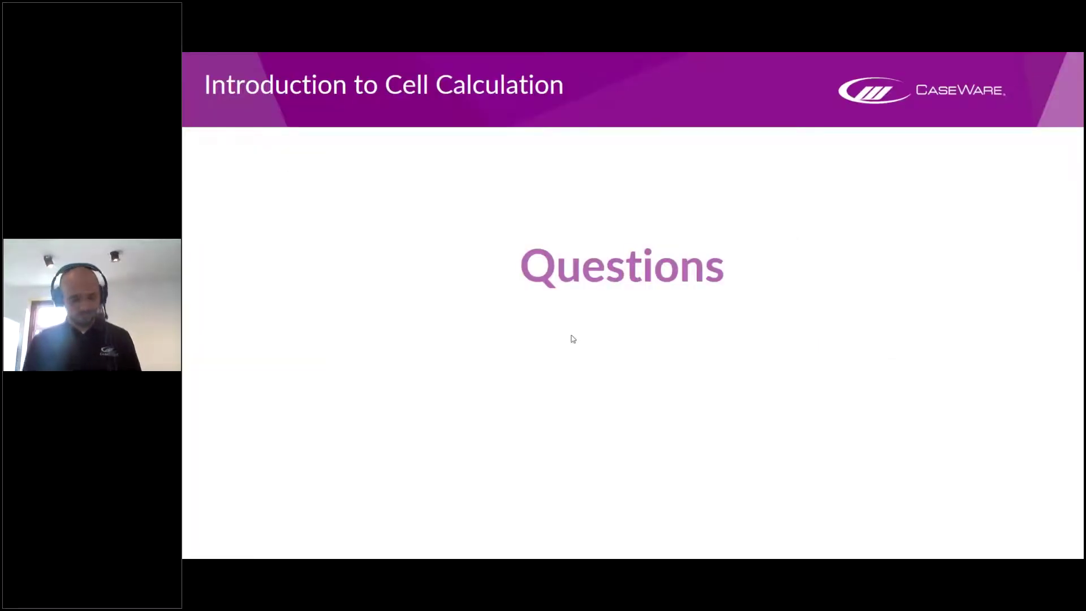
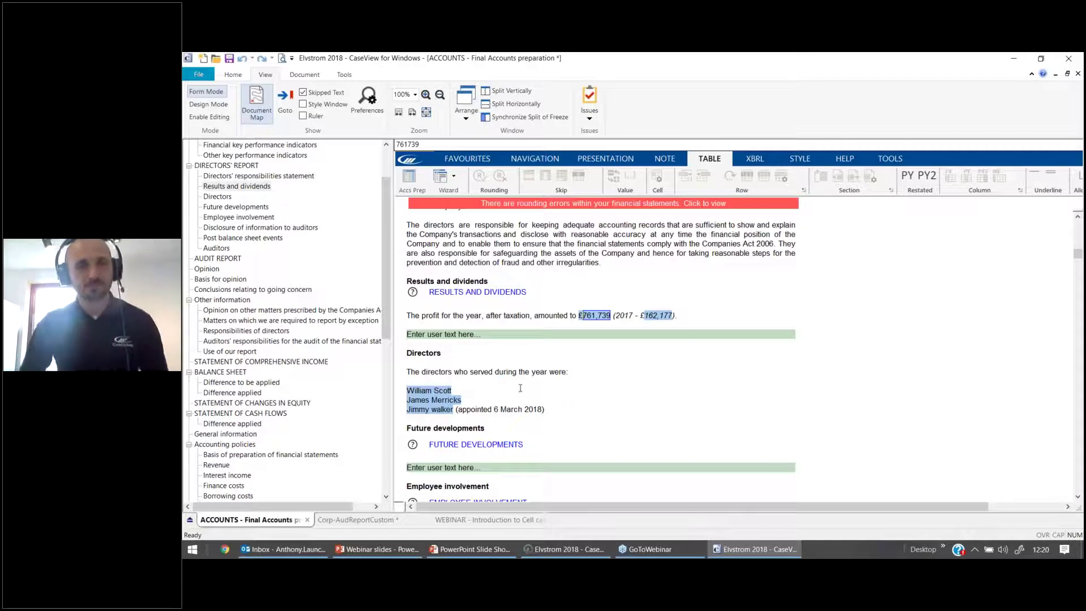
Examine the wording and linked amounts in the profit sentence under Results and dividends in the Final Accounts document.
left_click(433, 317)
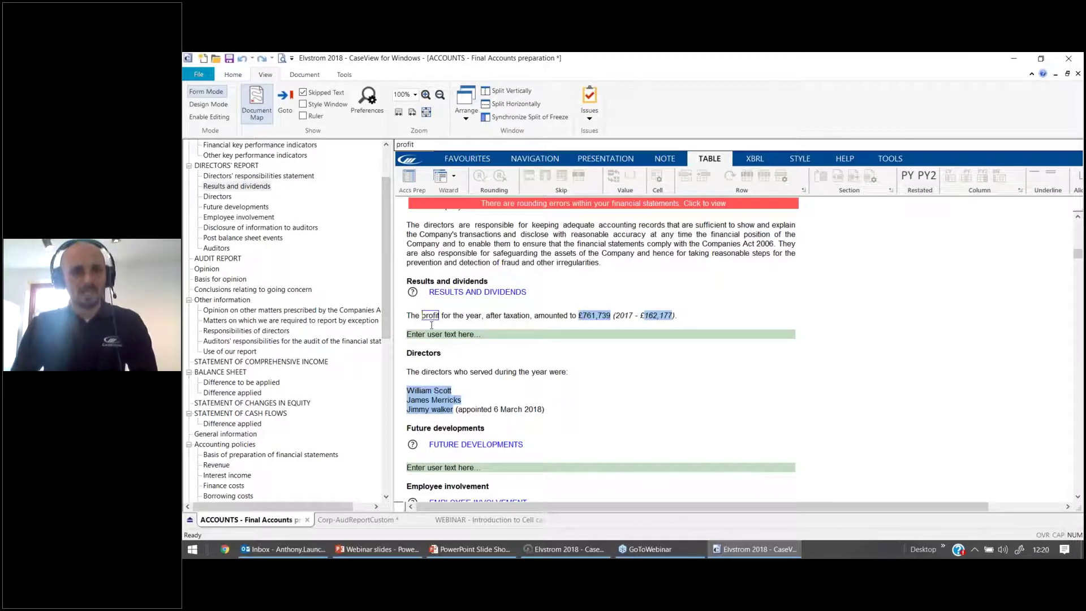
right_click(435, 320)
left_click(435, 320)
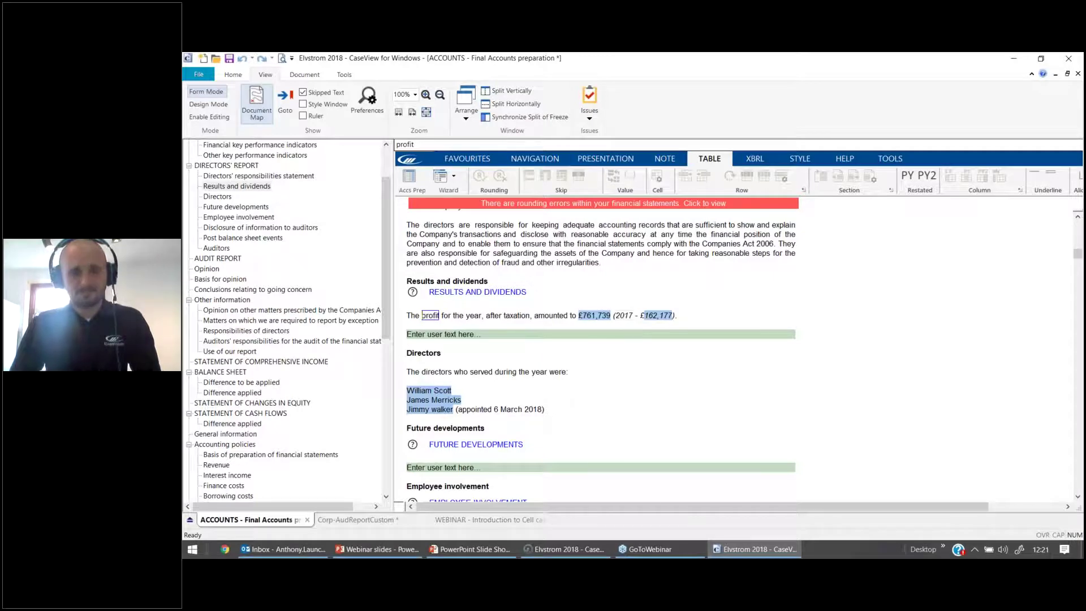
mouse_move(604, 320)
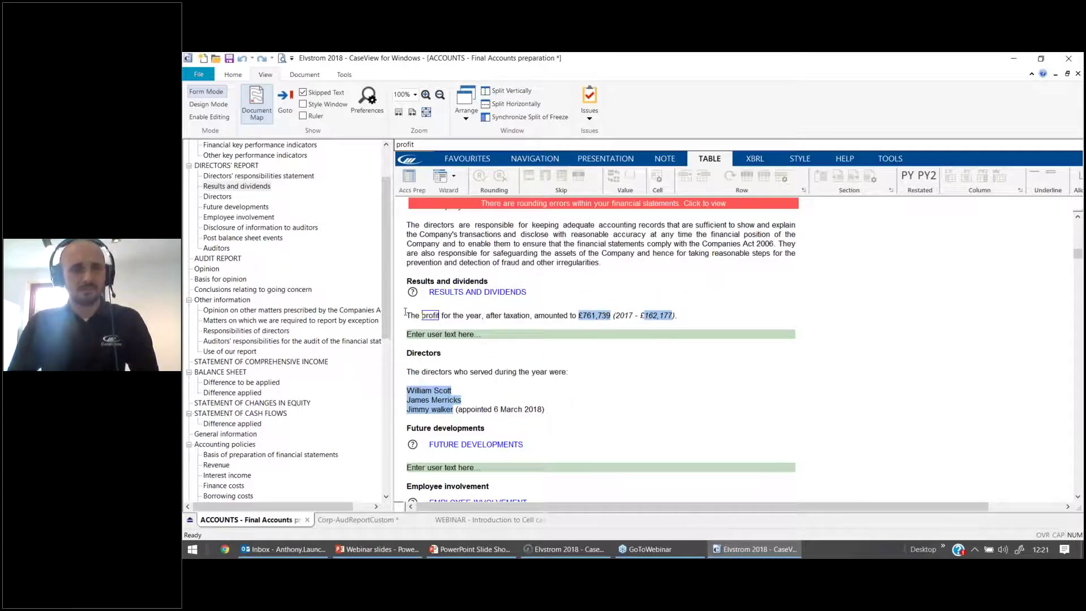
left_click(473, 318)
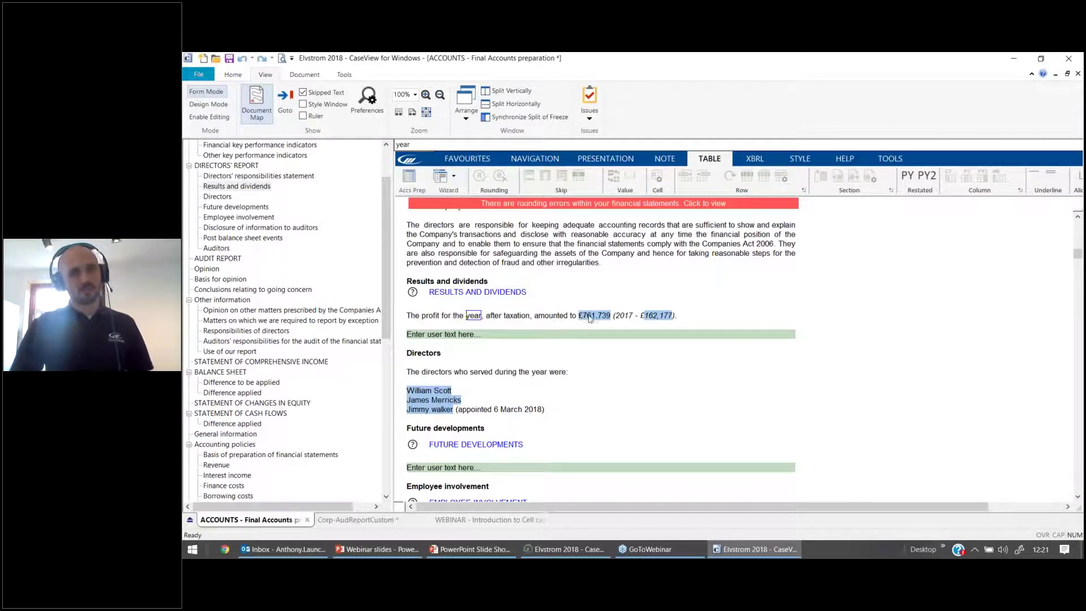
left_click(672, 333)
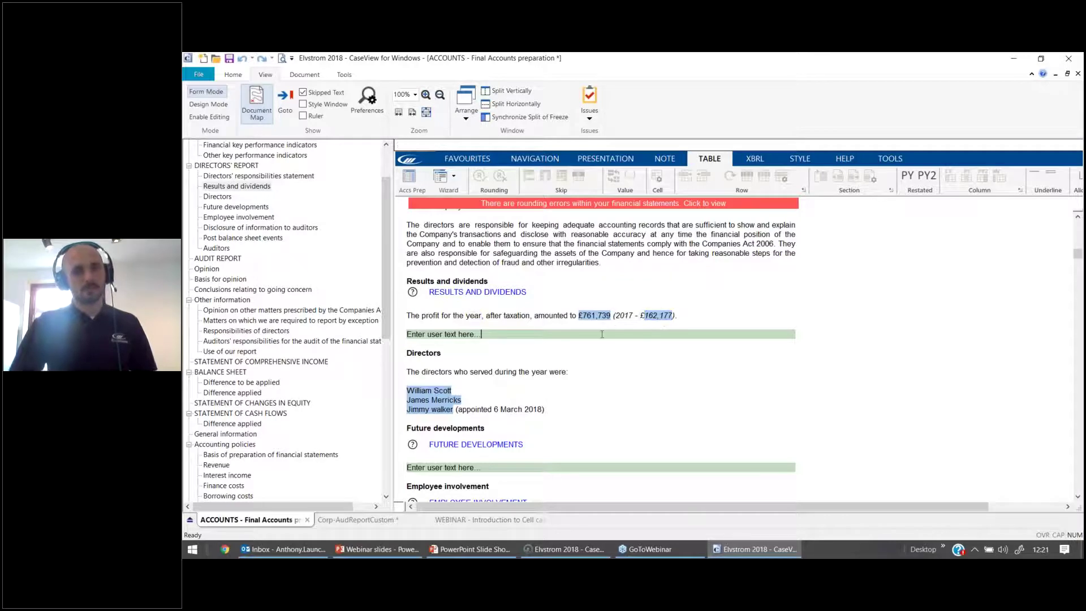
Copy the profit sentence into the user text paragraph below it and remove the blank line above the pasted text.
left_click_drag(678, 315, 405, 315)
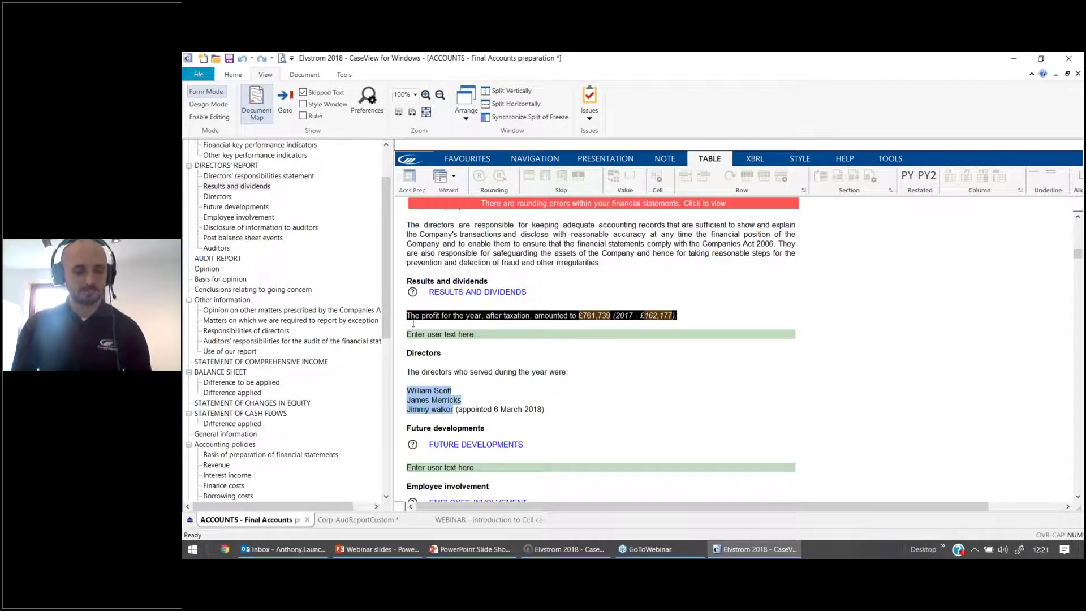
key("ctrl+c")
left_click(632, 372)
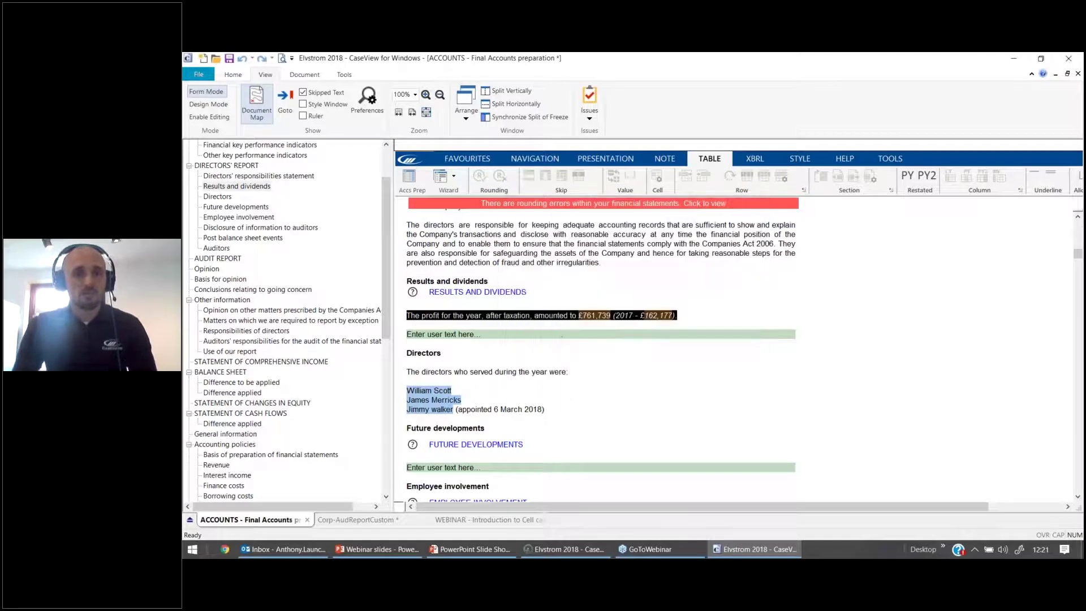
left_click(494, 334)
key("ctrl+v")
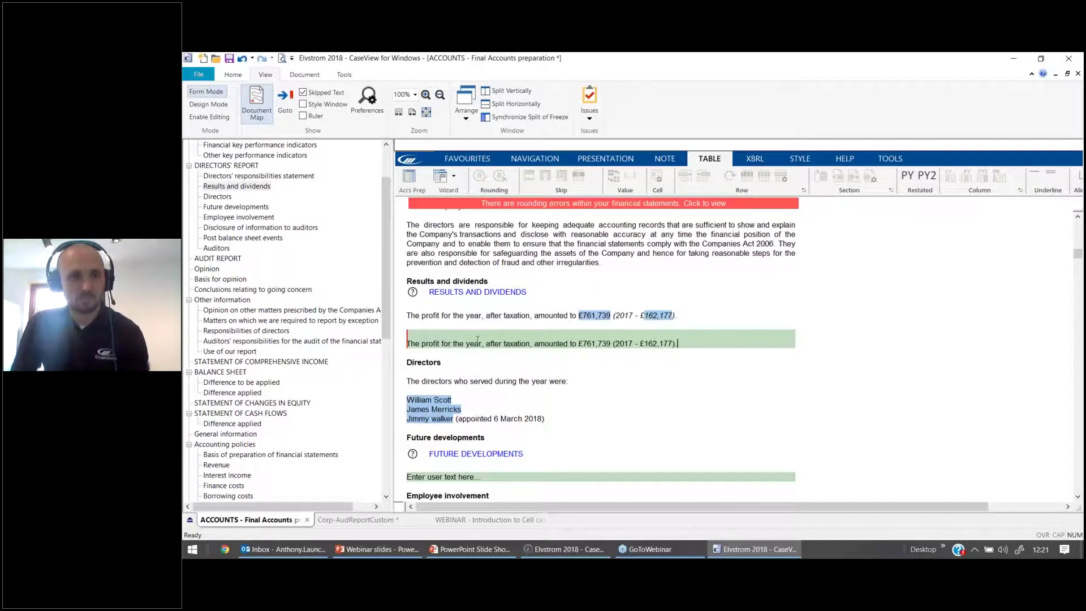
left_click(439, 333)
key("Delete")
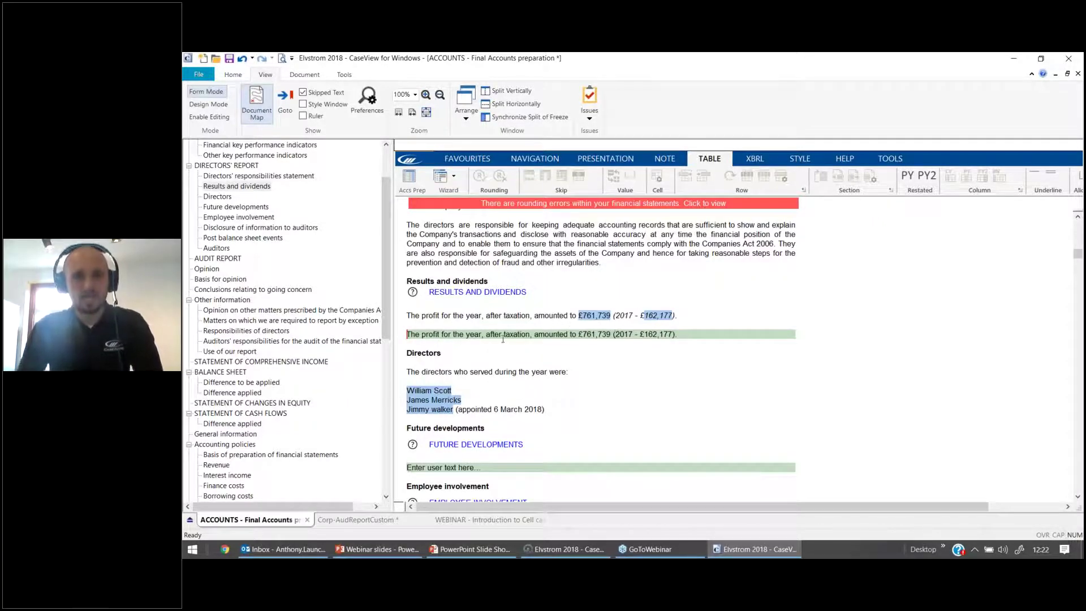
Examine the pasted sentence's plain-text parts: "profit", "after taxation" and the pound sign before the current year amount.
left_click_drag(702, 332, 383, 339)
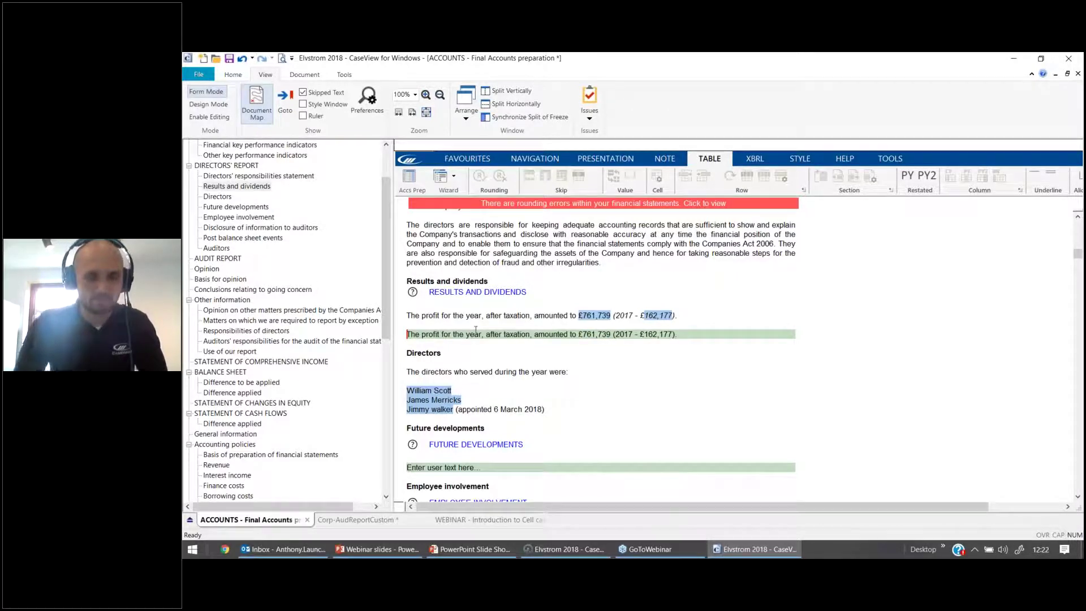
key("ctrl+shift+Left")
key("ctrl+shift+Left")
key("ctrl+shift+Right")
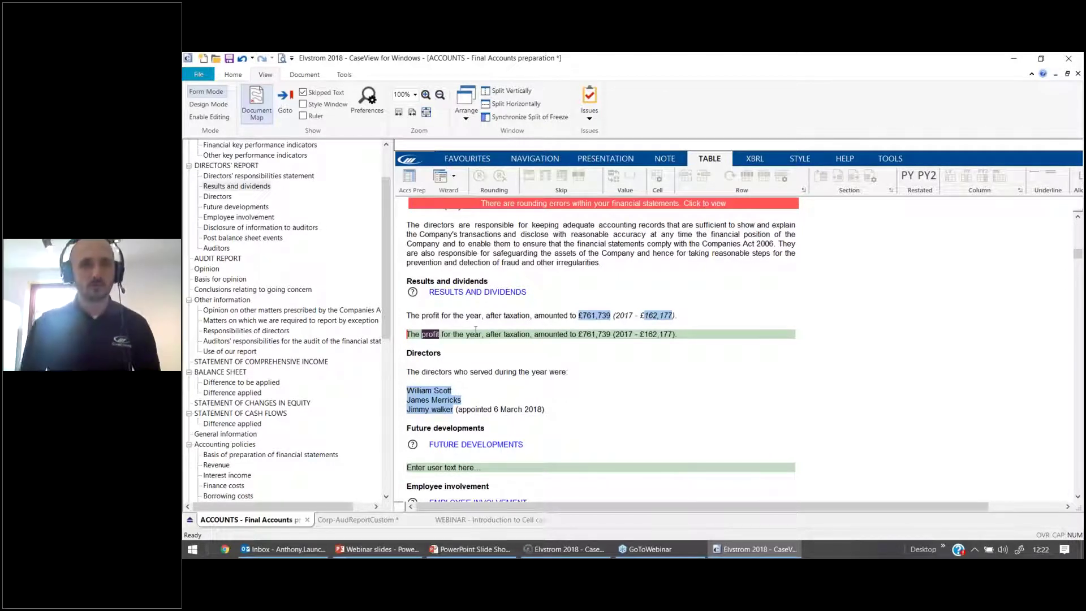
left_click(466, 334)
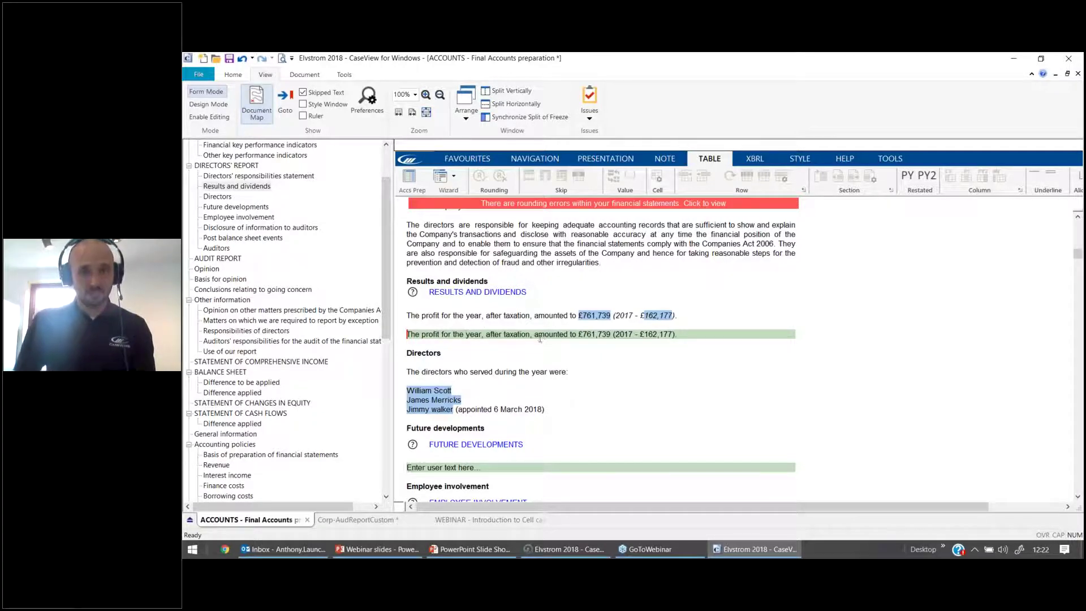
left_click_drag(535, 335, 487, 338)
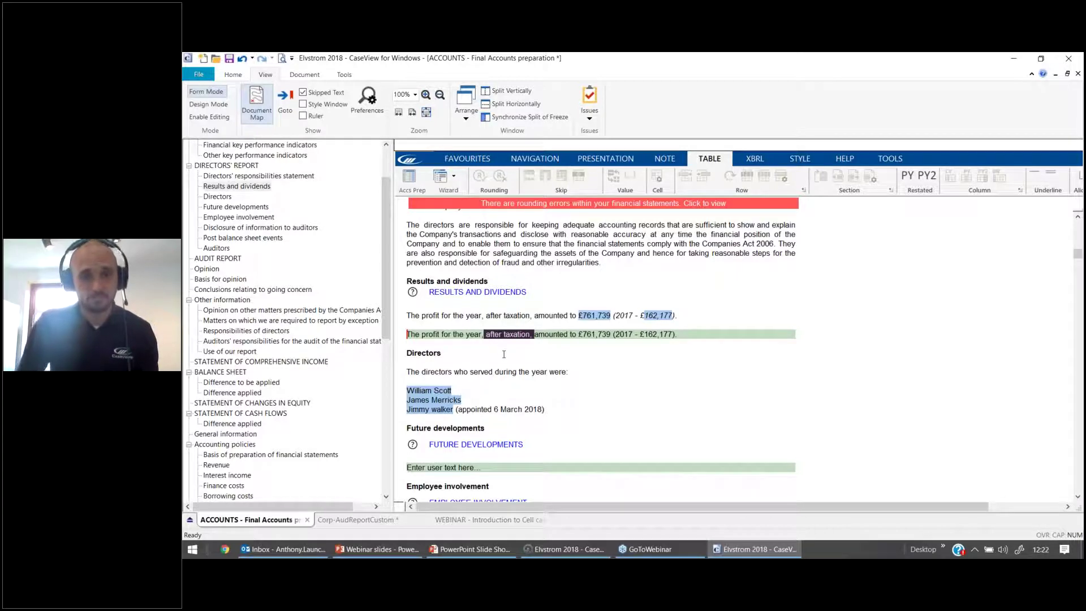
left_click(525, 338)
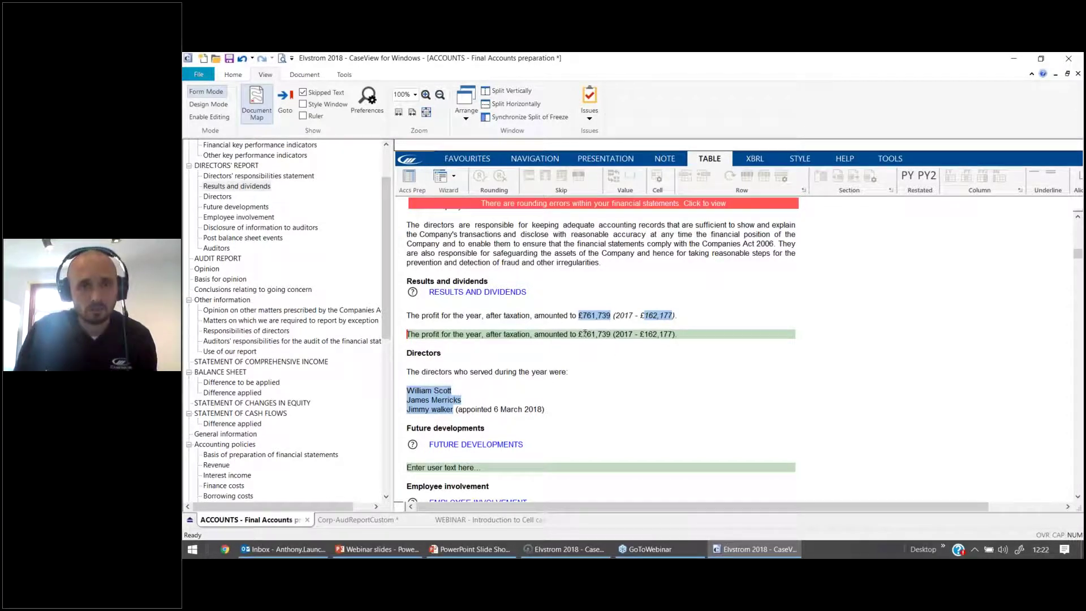
left_click_drag(583, 335, 579, 334)
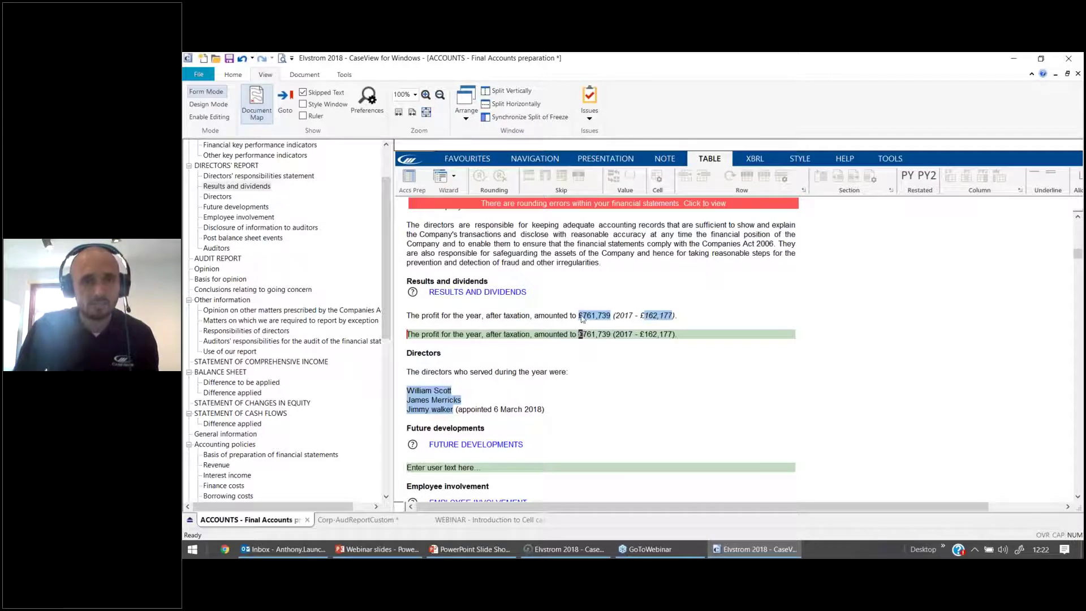
Set the presentation currency to dollars and compare the pasted sentence's wording and amounts with the linked sentence above.
left_click(605, 159)
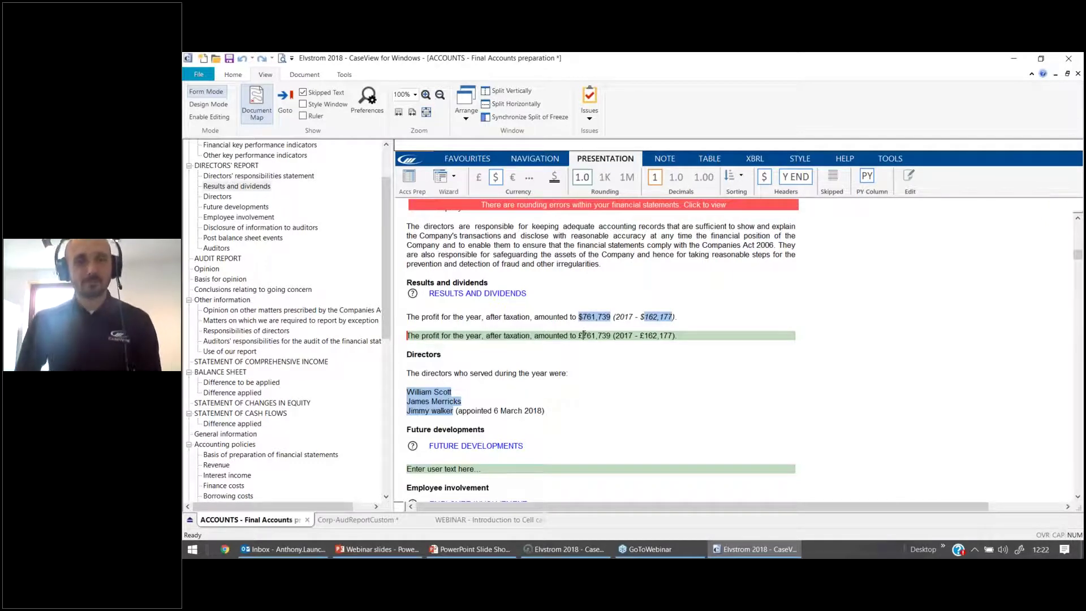
left_click_drag(578, 335, 692, 338)
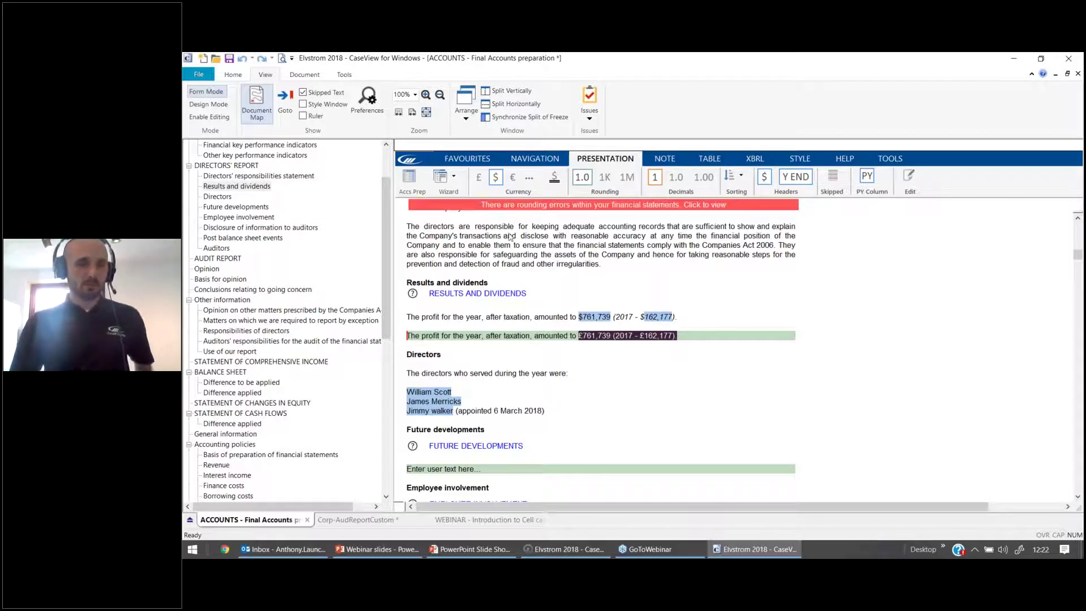
double_click(429, 336)
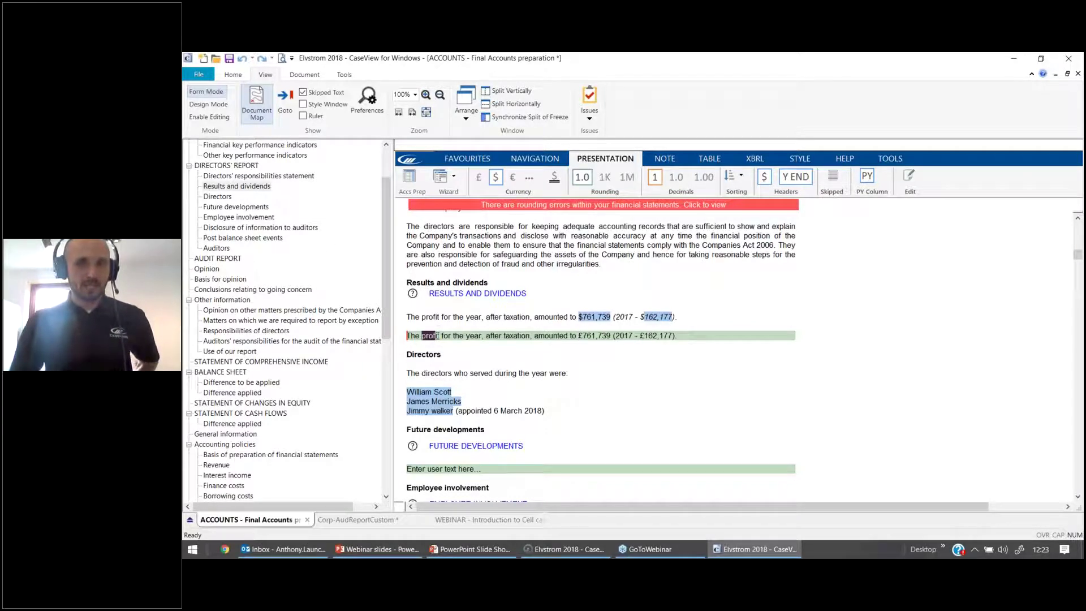
left_click_drag(441, 336, 421, 336)
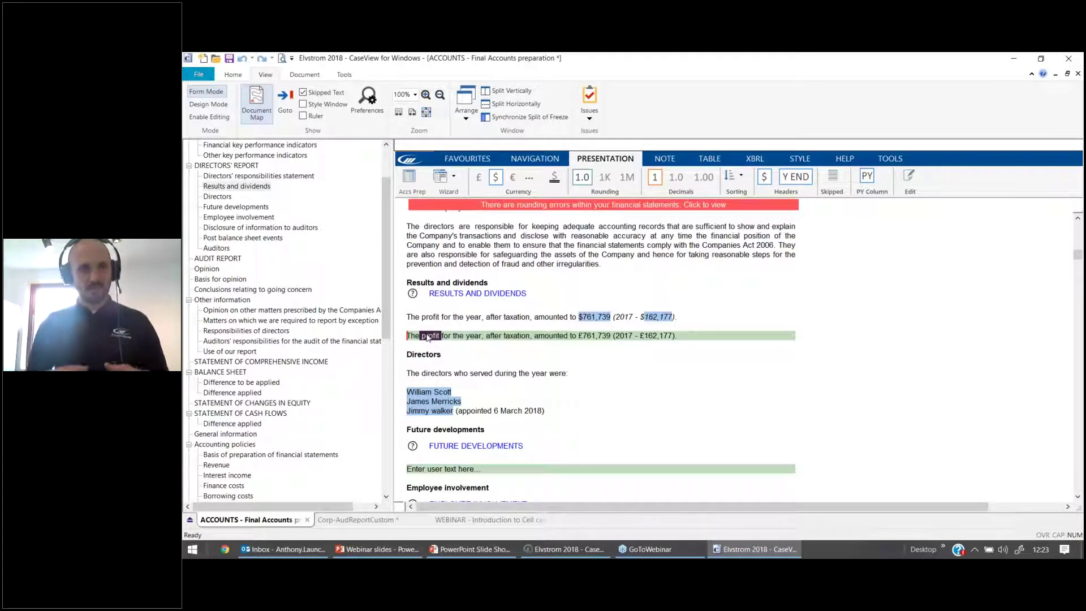
left_click_drag(579, 335, 612, 336)
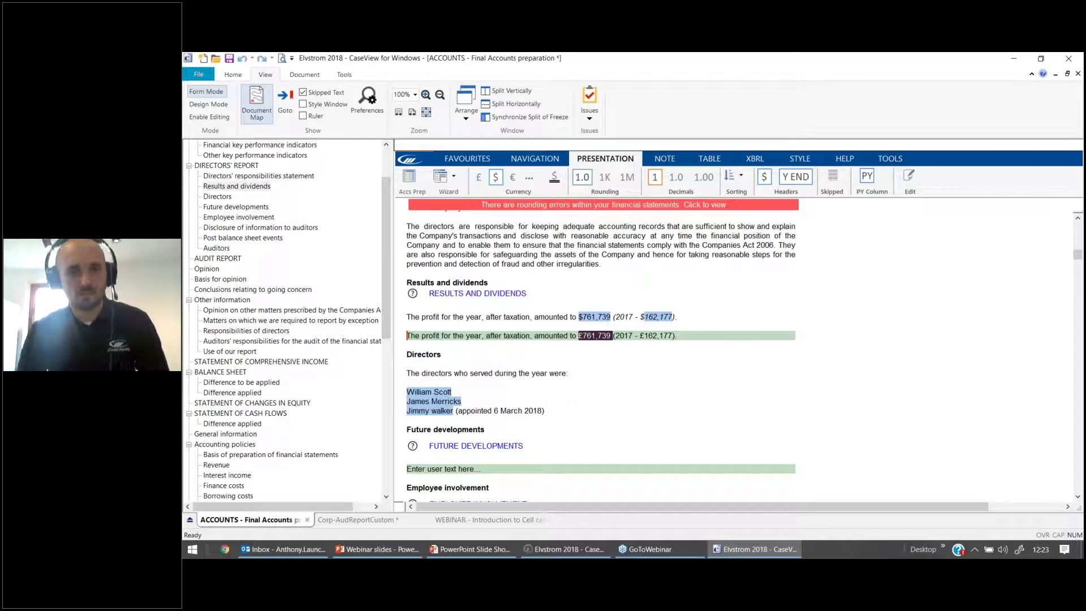
left_click(589, 336)
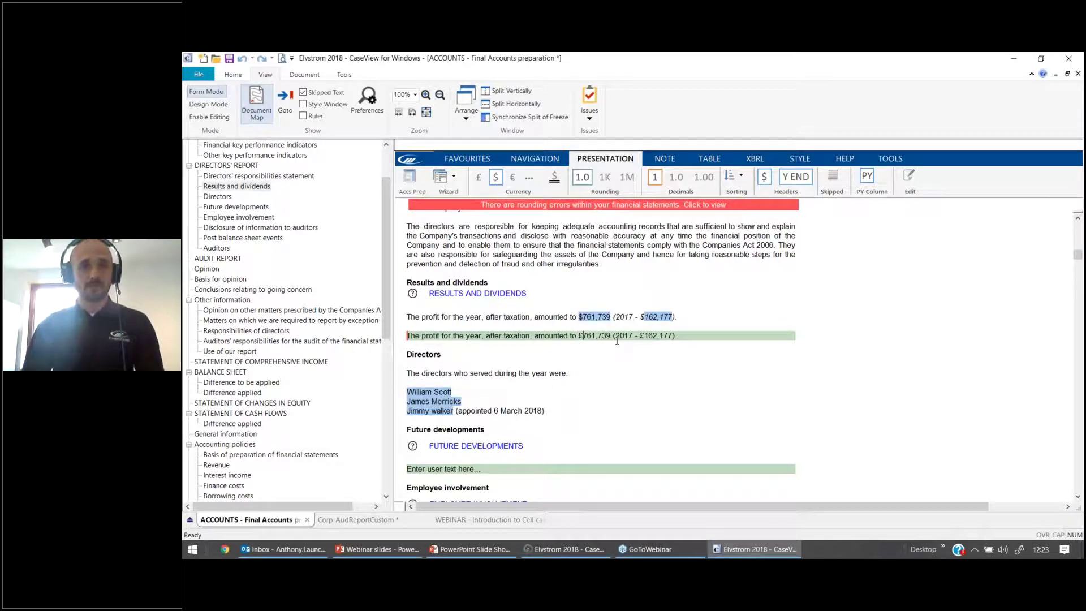
Unlock editing of the Final Accounts document for this session only by entering the enable-editing password.
left_click(208, 118)
type("aaaaaaaaaa")
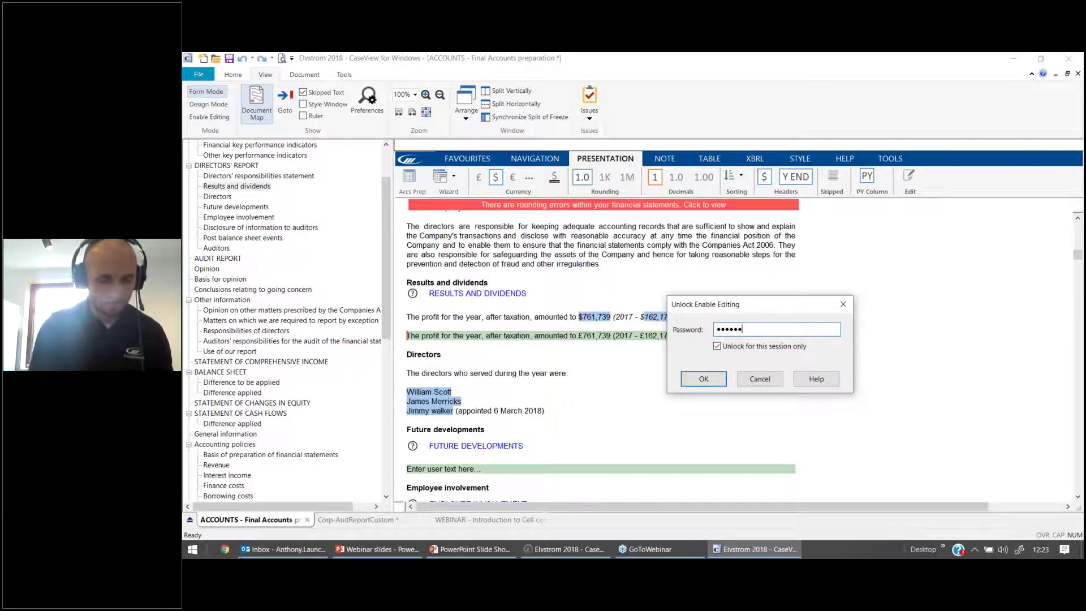
type("aa")
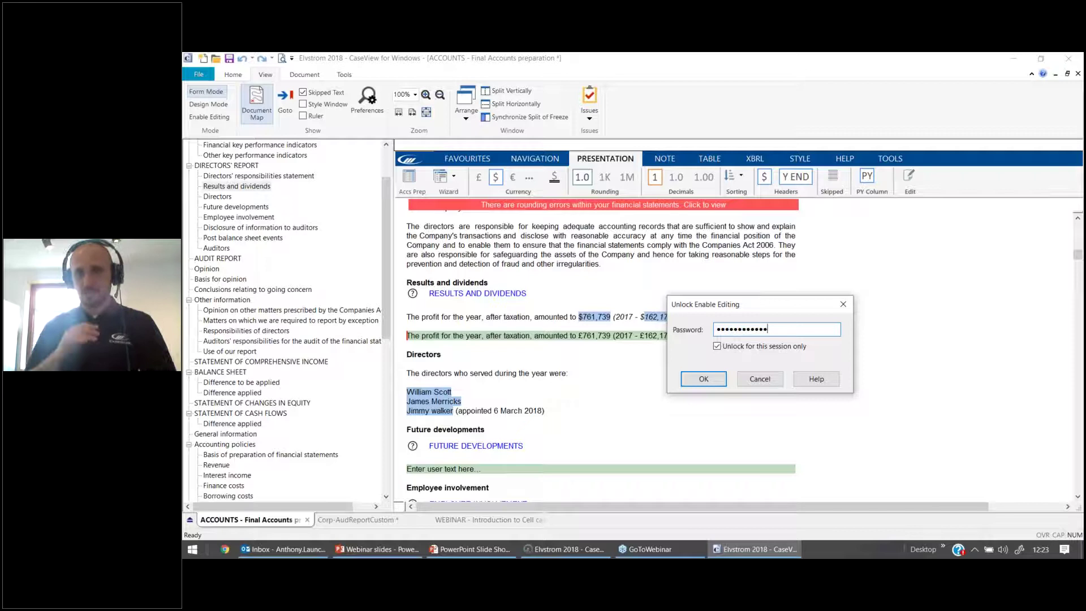
key("Return")
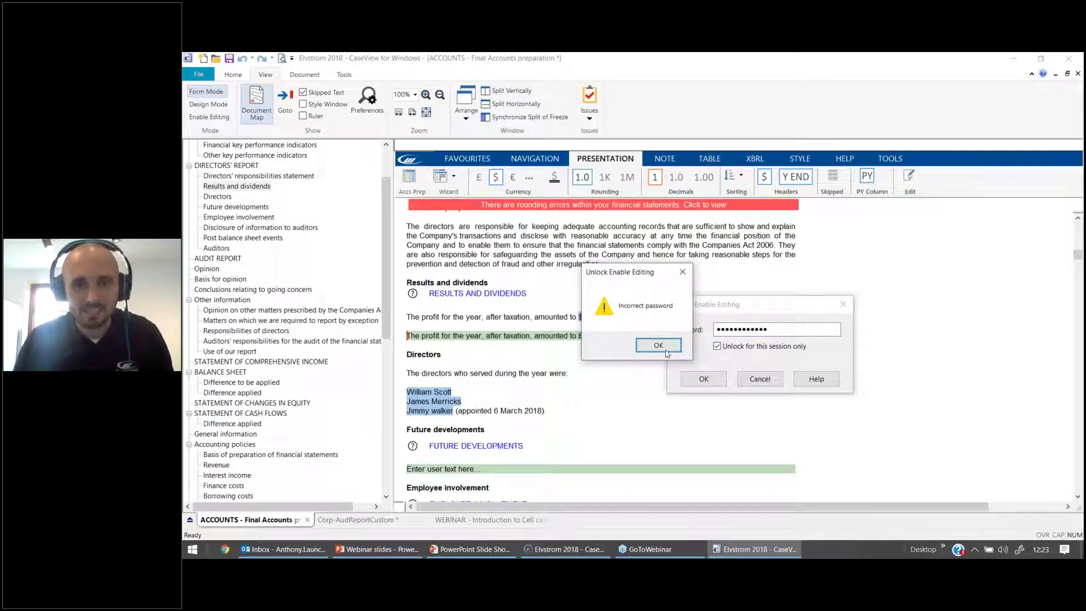
left_click(665, 347)
type("•••••••••")
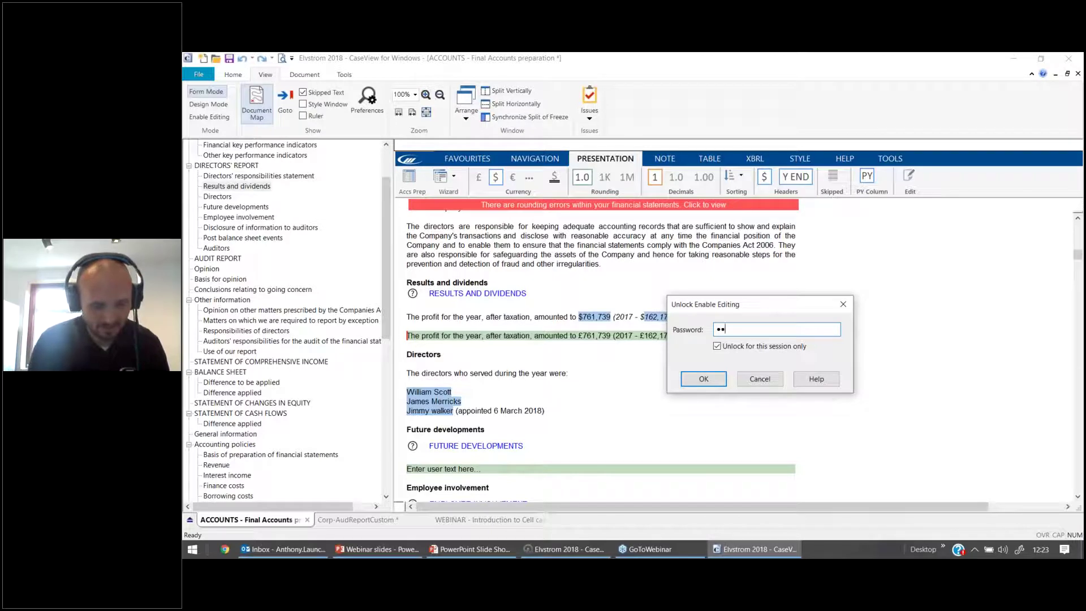
type("••")
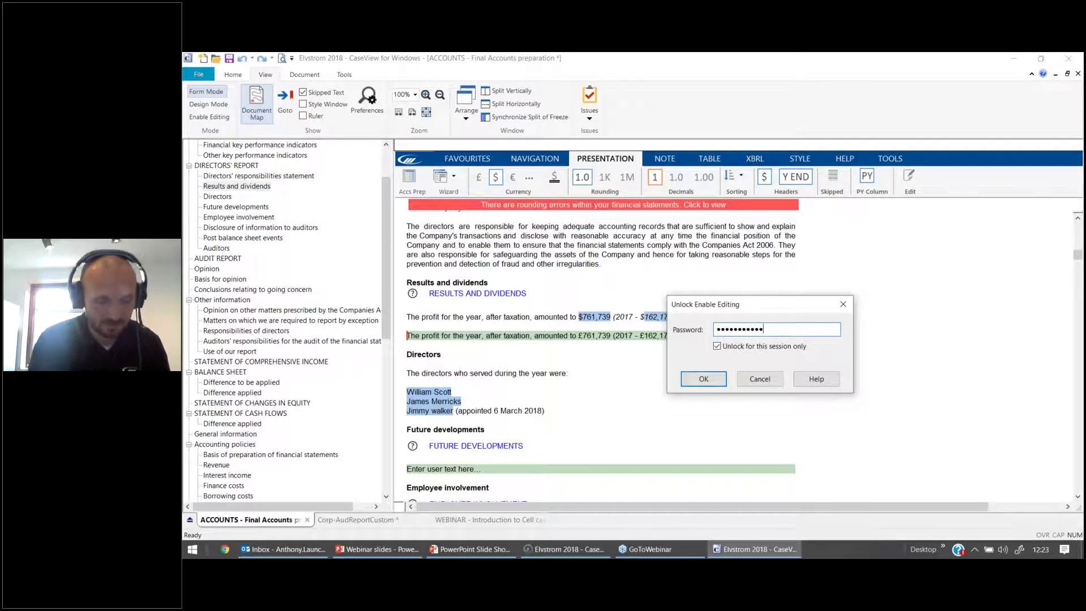
key("Return")
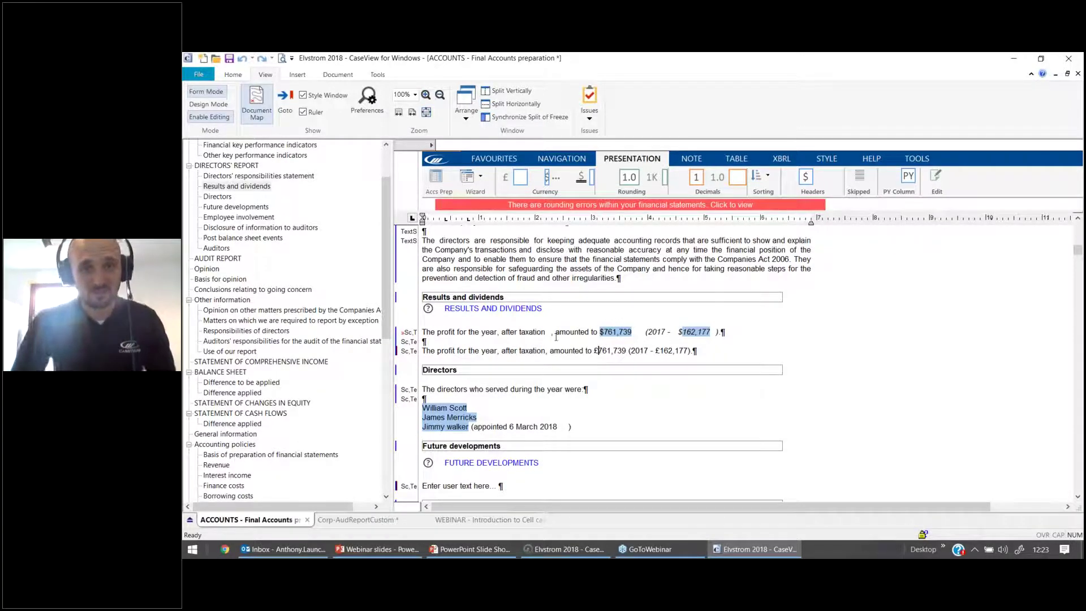
Start a new numeric cell numbered USXRD1 after the pound sign of the current year amount in the pasted profit sentence.
left_click(297, 75)
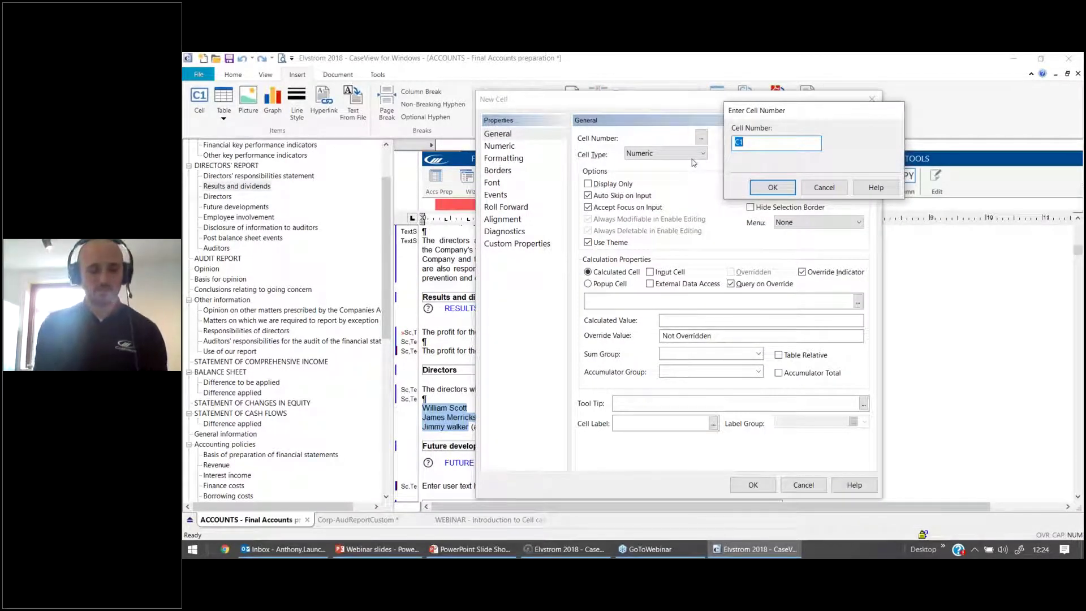
type("USX")
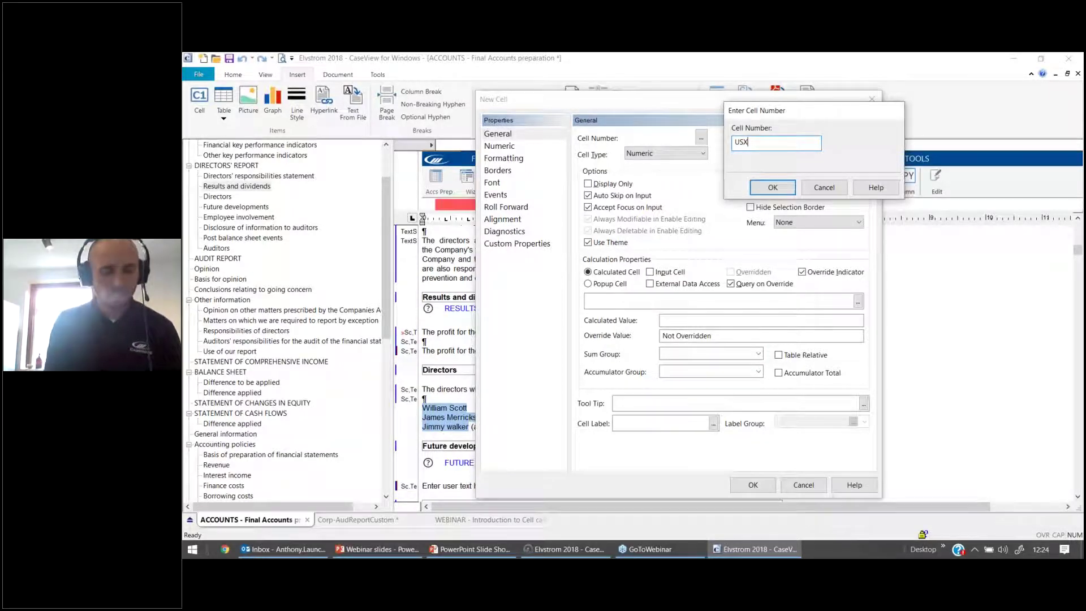
type("D1")
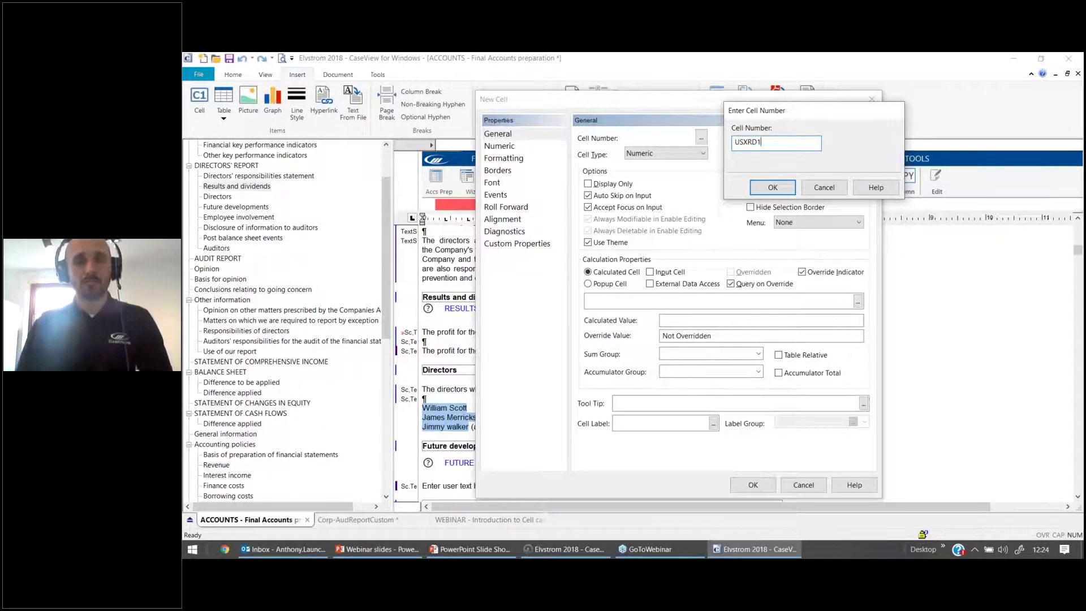
left_click_drag(749, 142, 731, 138)
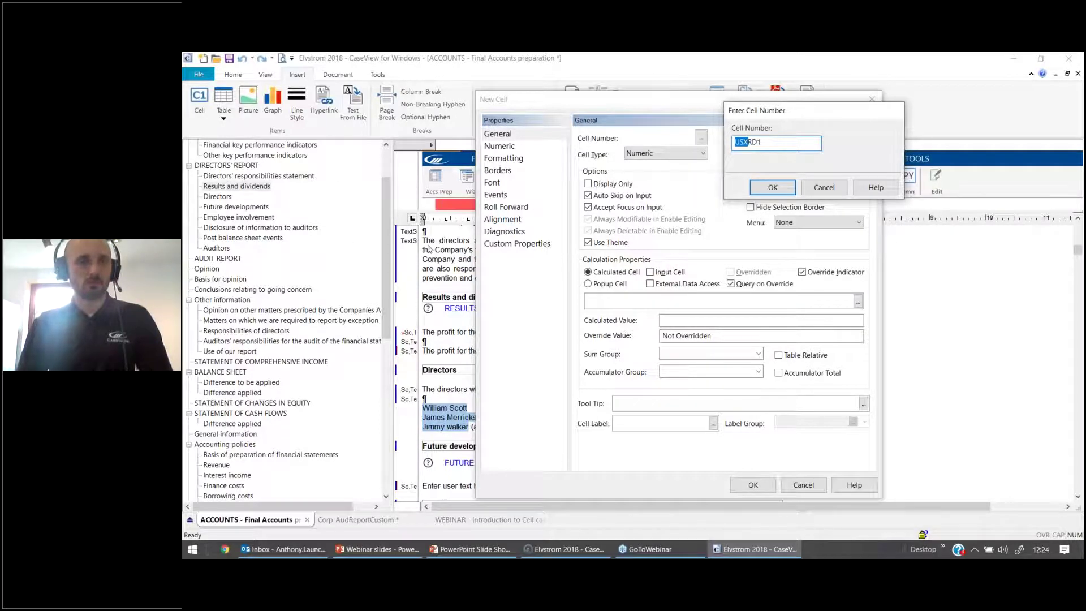
left_click(772, 188)
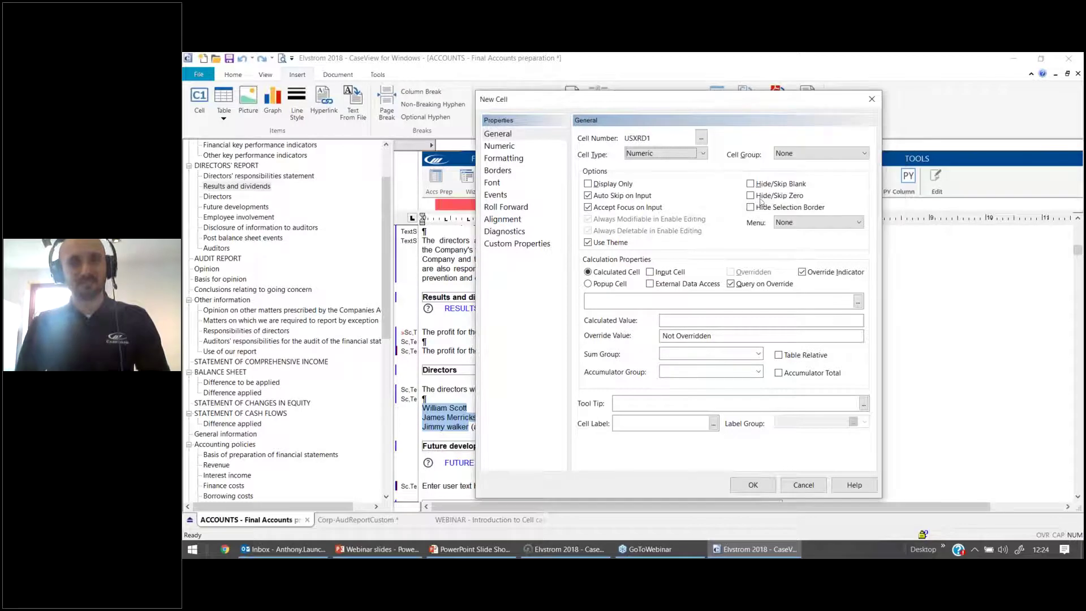
left_click_drag(656, 101, 978, 93)
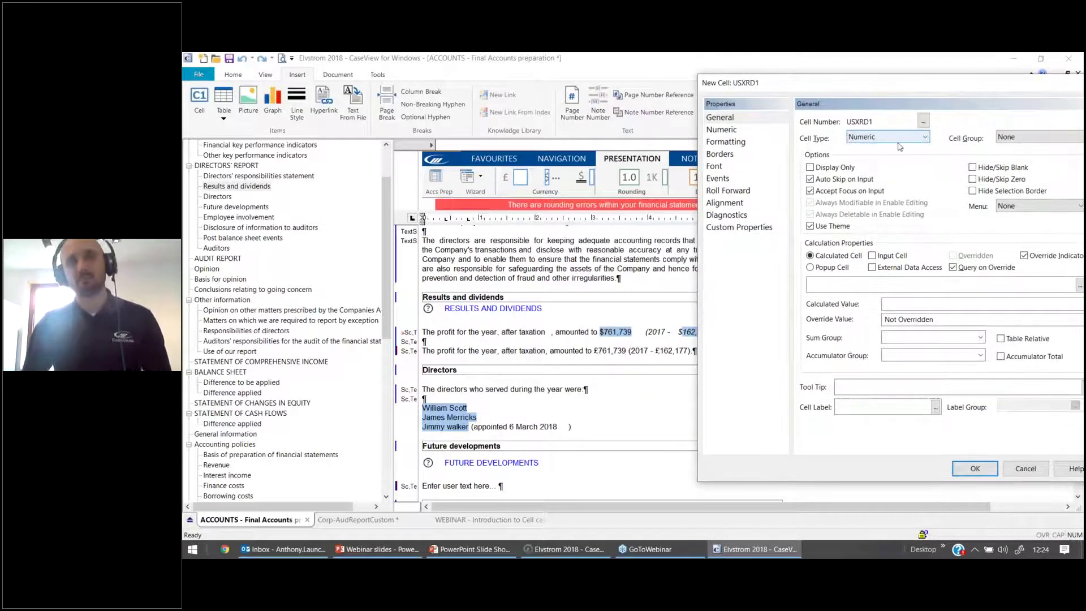
left_click_drag(893, 83, 605, 70)
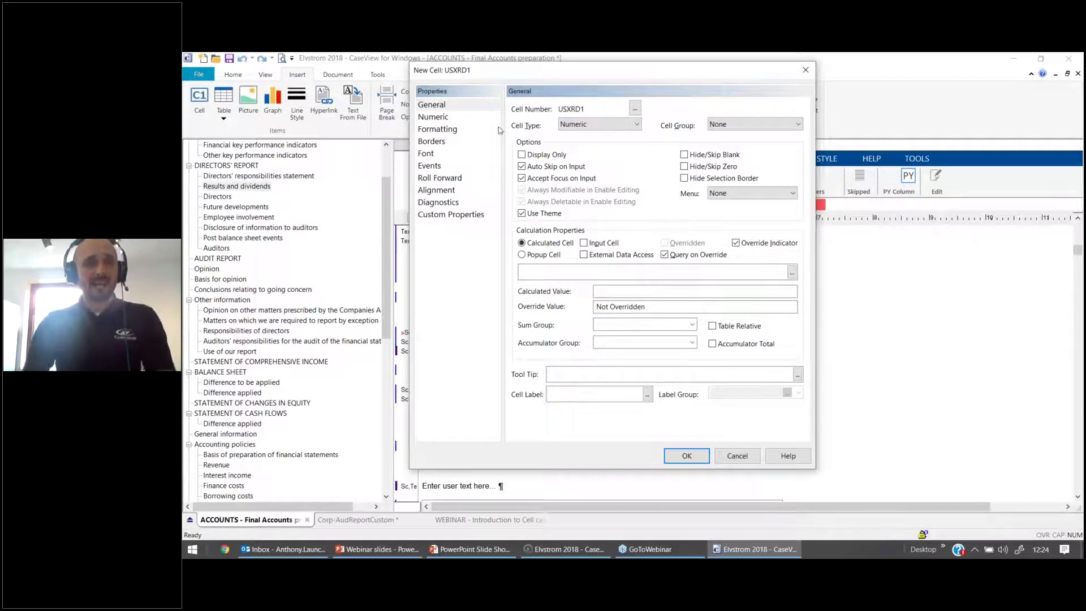
Set the new cell's width to At Least 0.1" and insert it into the sentence.
left_click(445, 117)
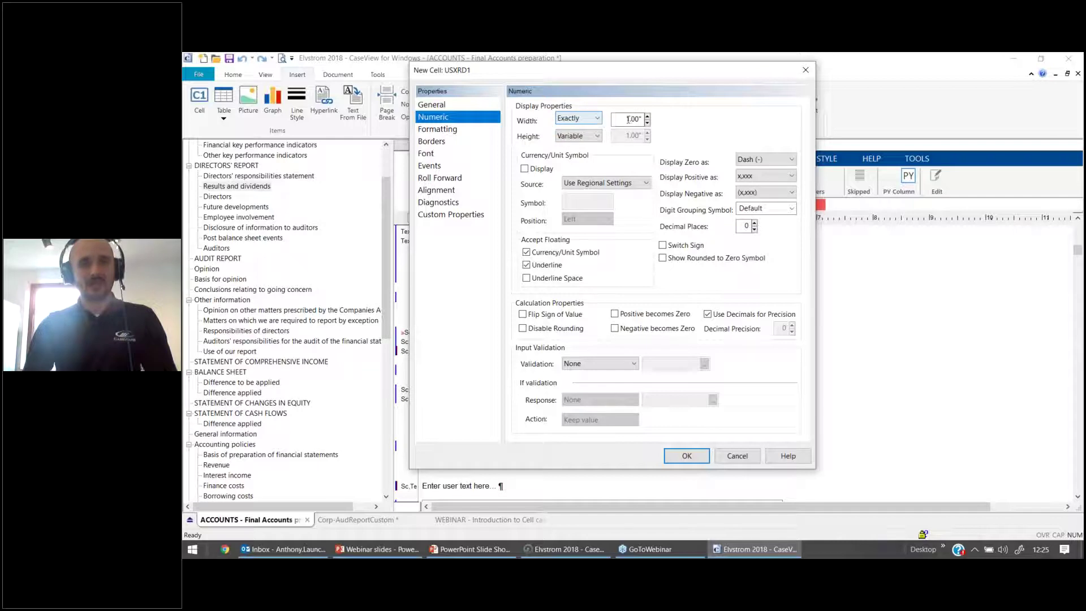
left_click(594, 118)
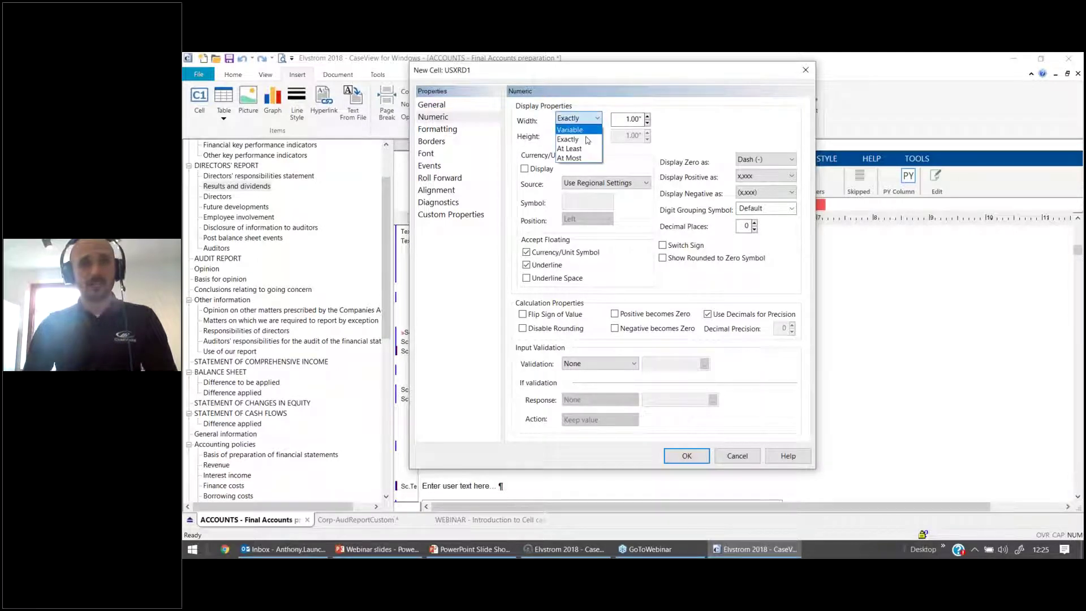
left_click(583, 151)
double_click(632, 119)
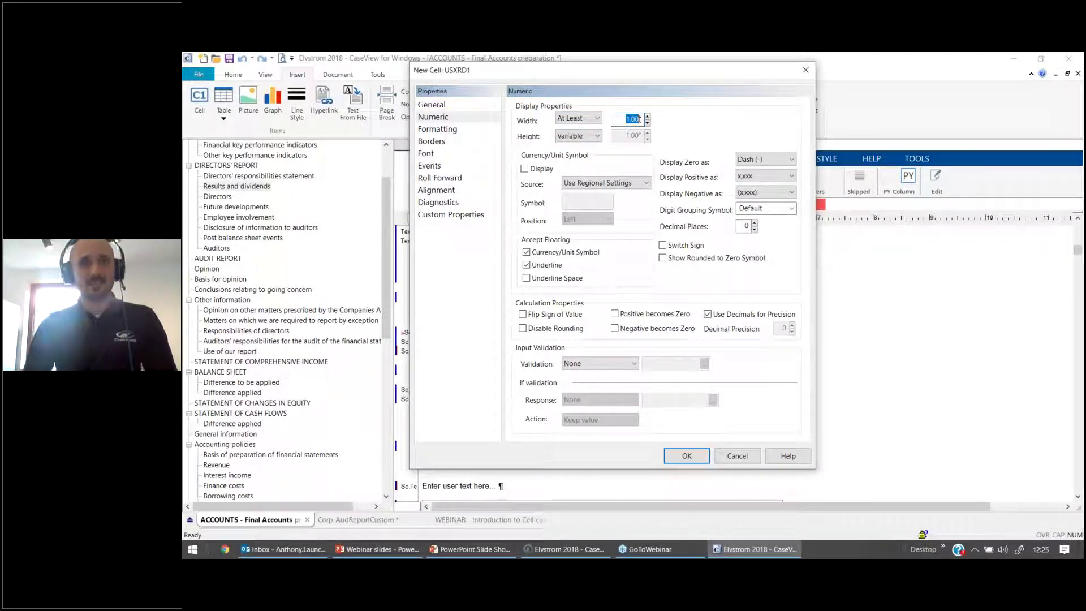
type("0.1")
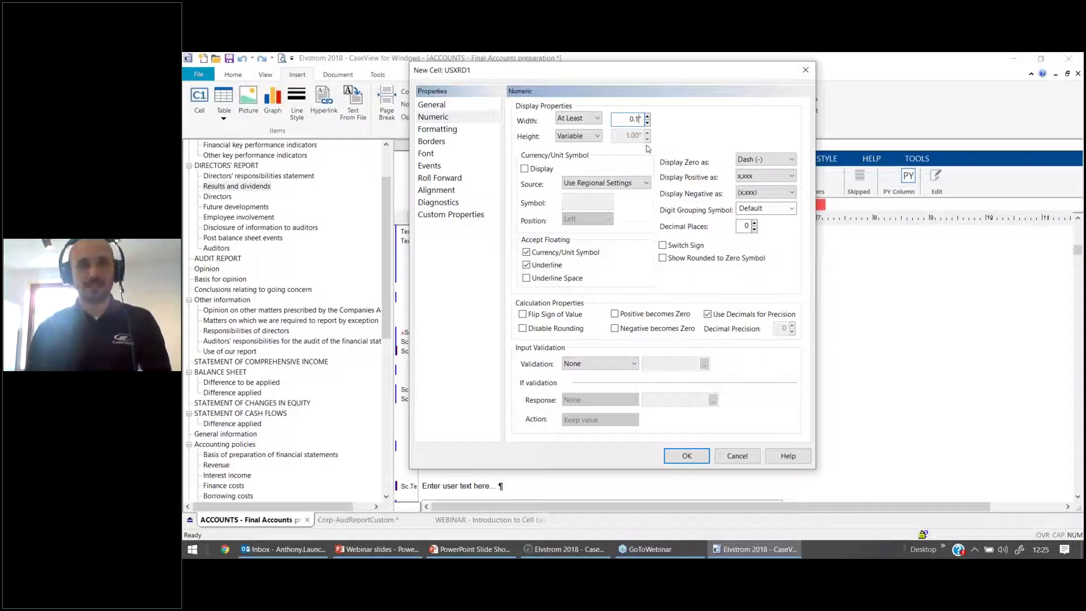
type("\"")
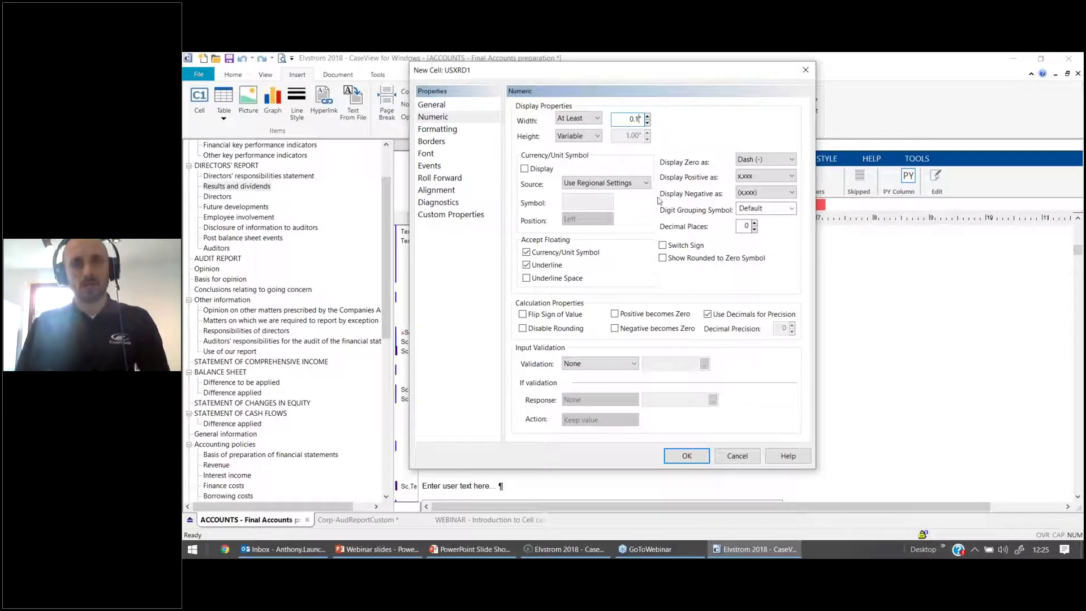
left_click(687, 456)
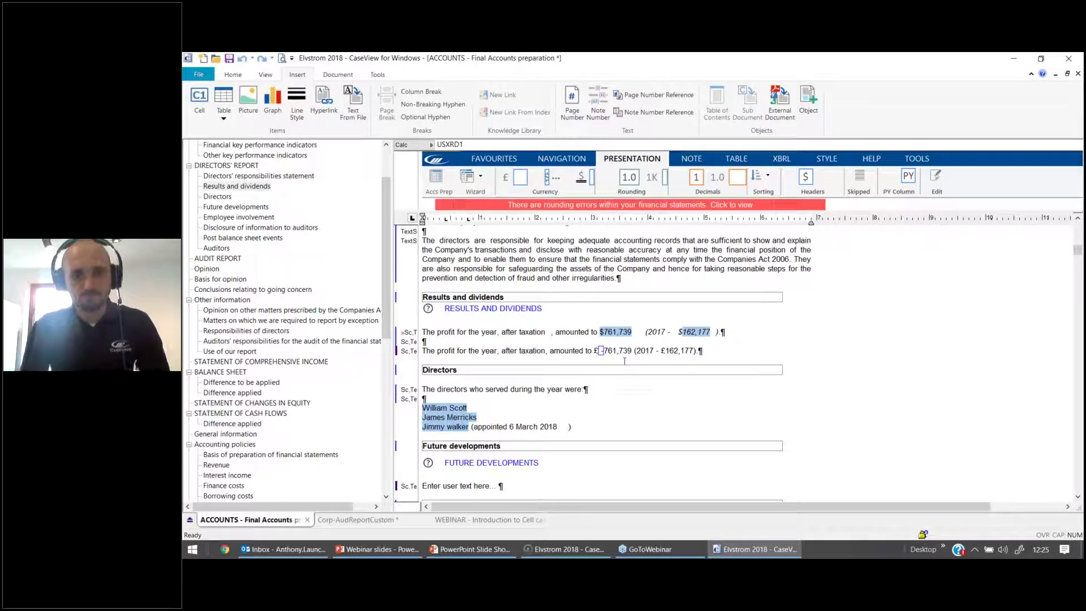
Insert numeric cell USXRD2 as an input cell after the pound sign of the prior year amount in the pasted sentence.
left_click(666, 352)
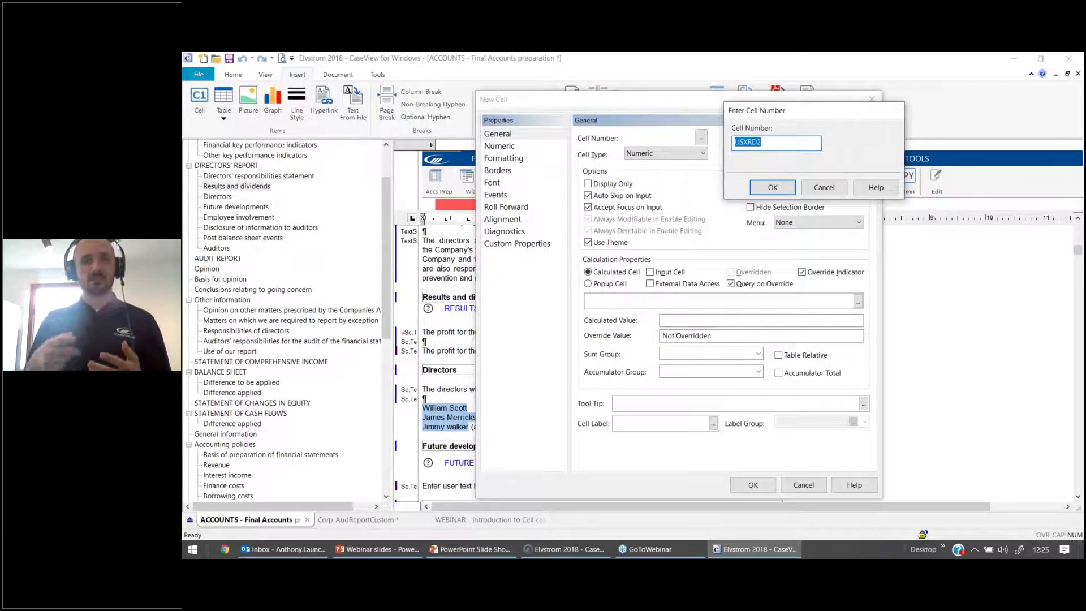
left_click(776, 187)
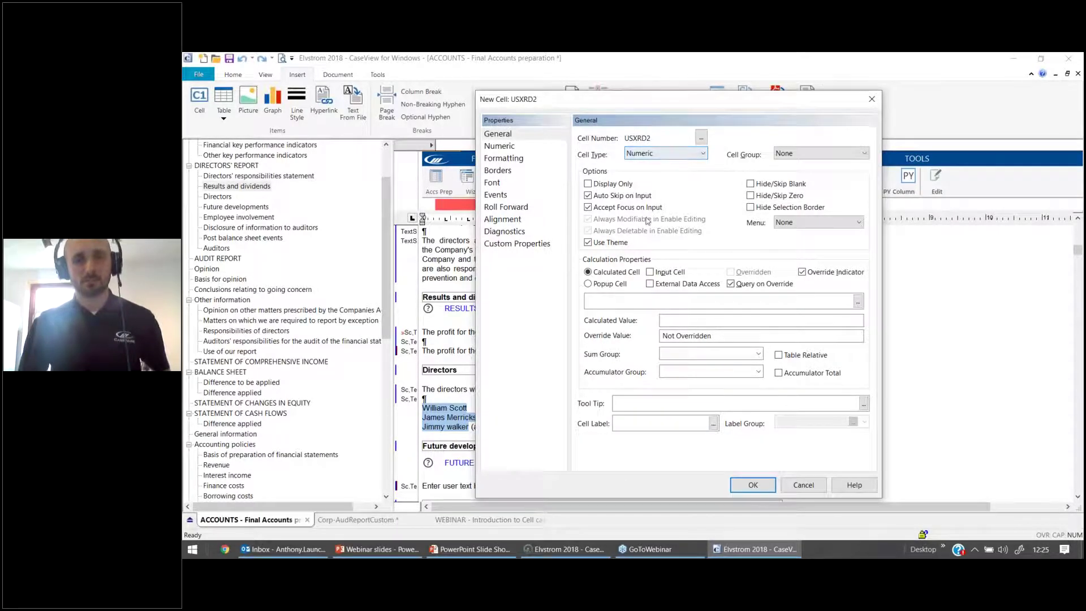
left_click(503, 148)
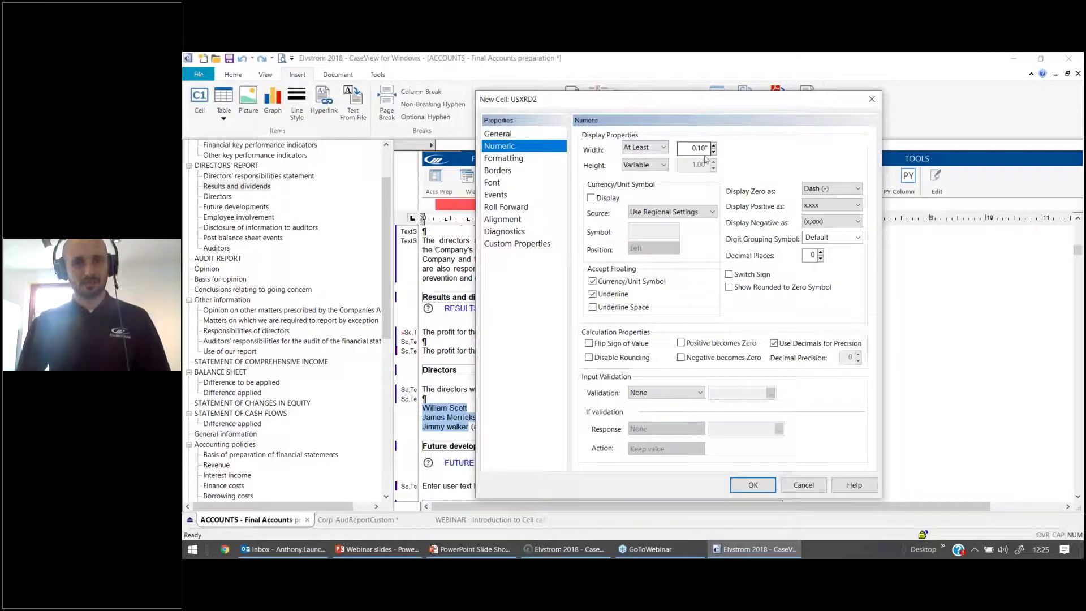
left_click(512, 134)
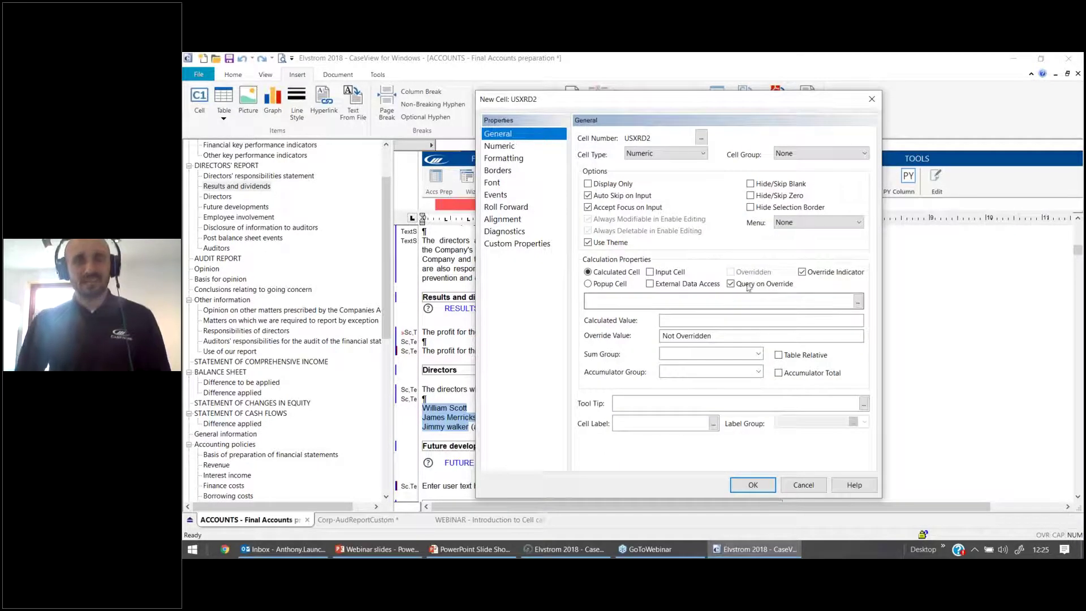
left_click(649, 272)
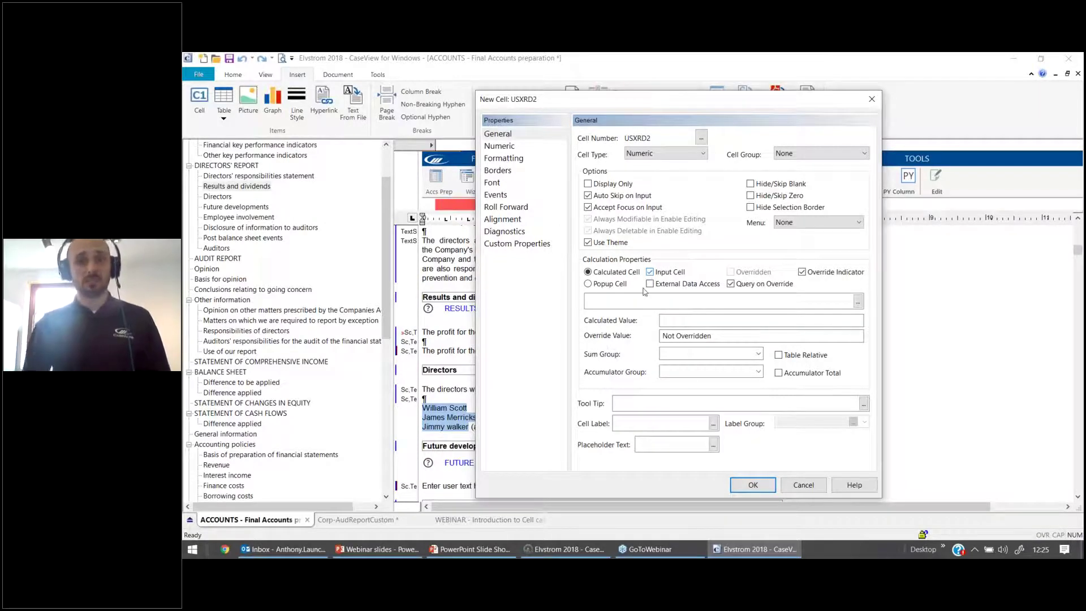
left_click_drag(685, 106, 878, 104)
left_click_drag(763, 97, 554, 78)
left_click(731, 465)
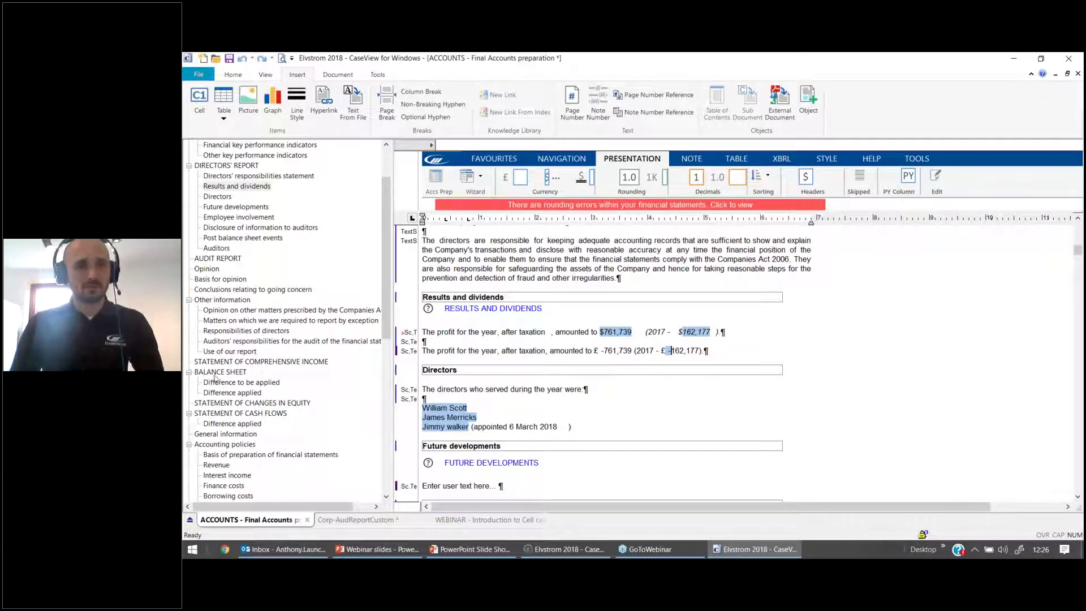
Examine the profit for the financial year and total comprehensive income rows in the Statement of Comprehensive Income.
left_click(245, 363)
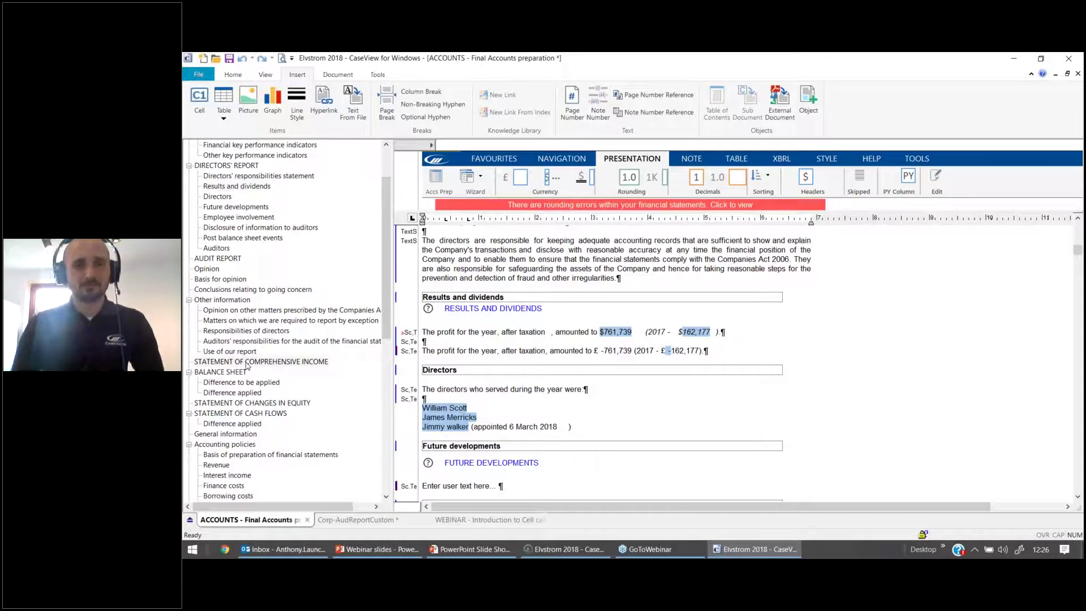
scroll(676, 360, "down", 10)
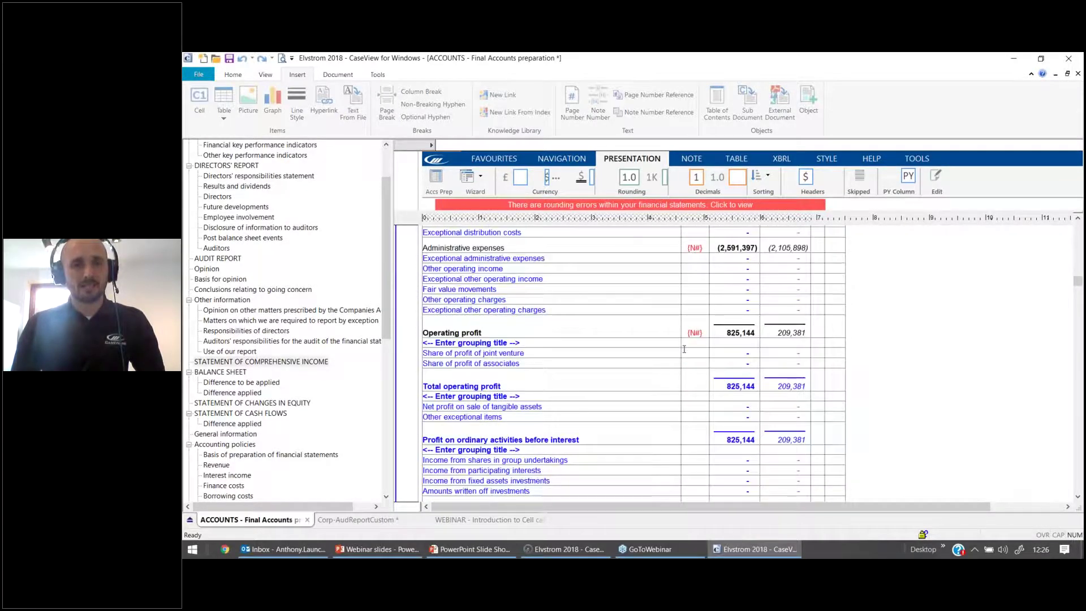
scroll(683, 350, "down", 2)
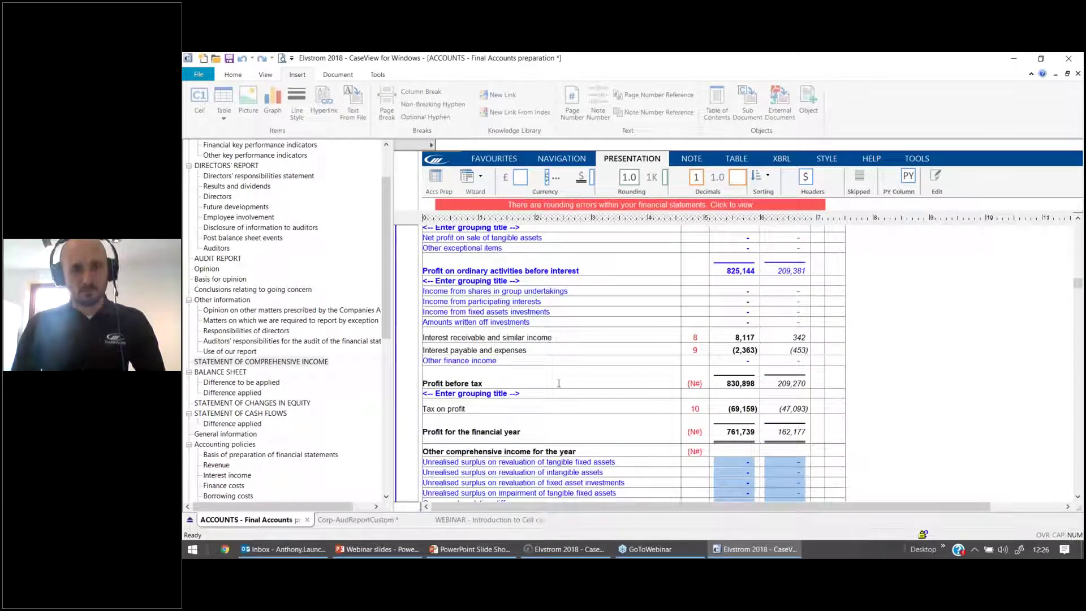
scroll(679, 402, "down", 2)
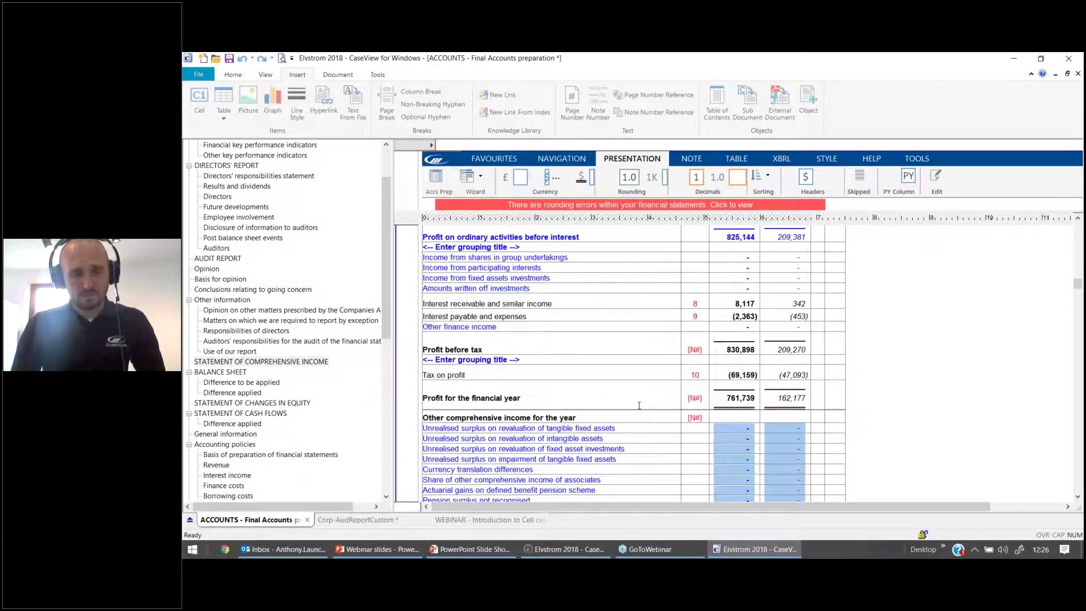
scroll(654, 404, "down", 4)
scroll(738, 306, "up", 2)
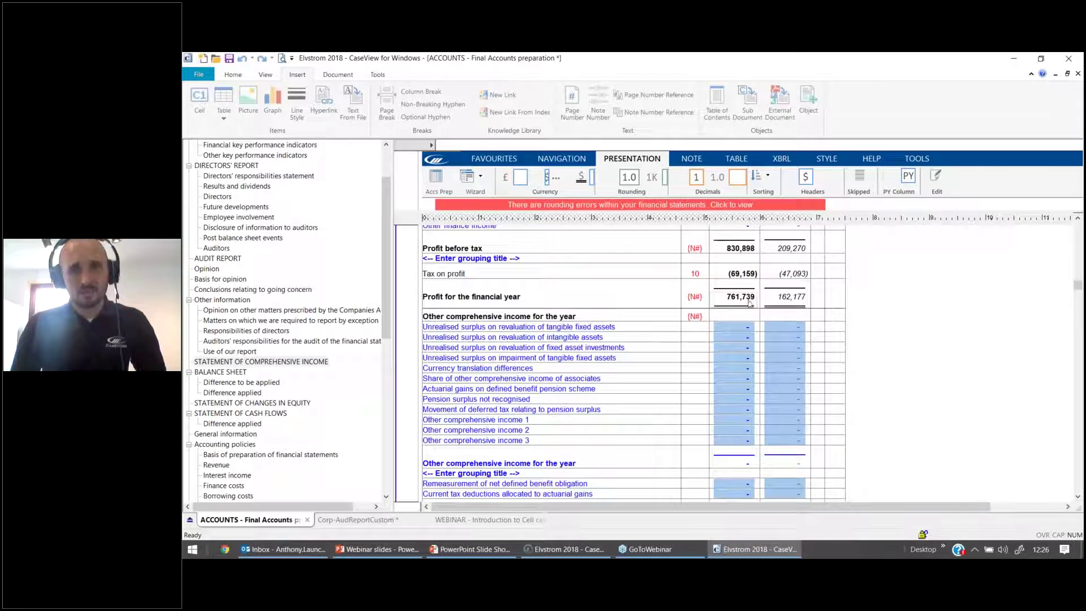
scroll(738, 305, "down", 4)
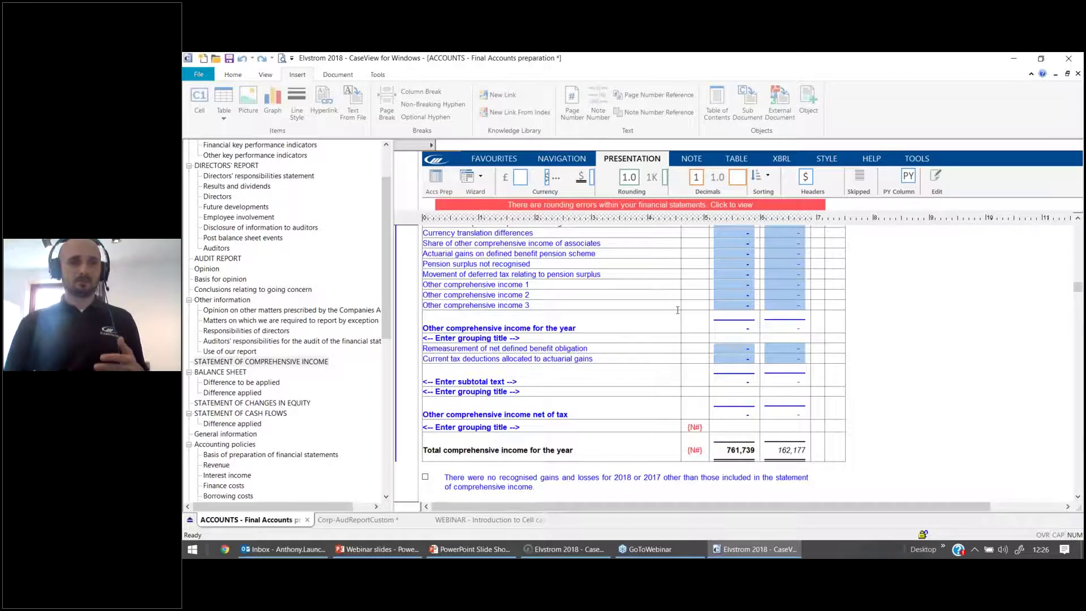
scroll(738, 461, "up", 4)
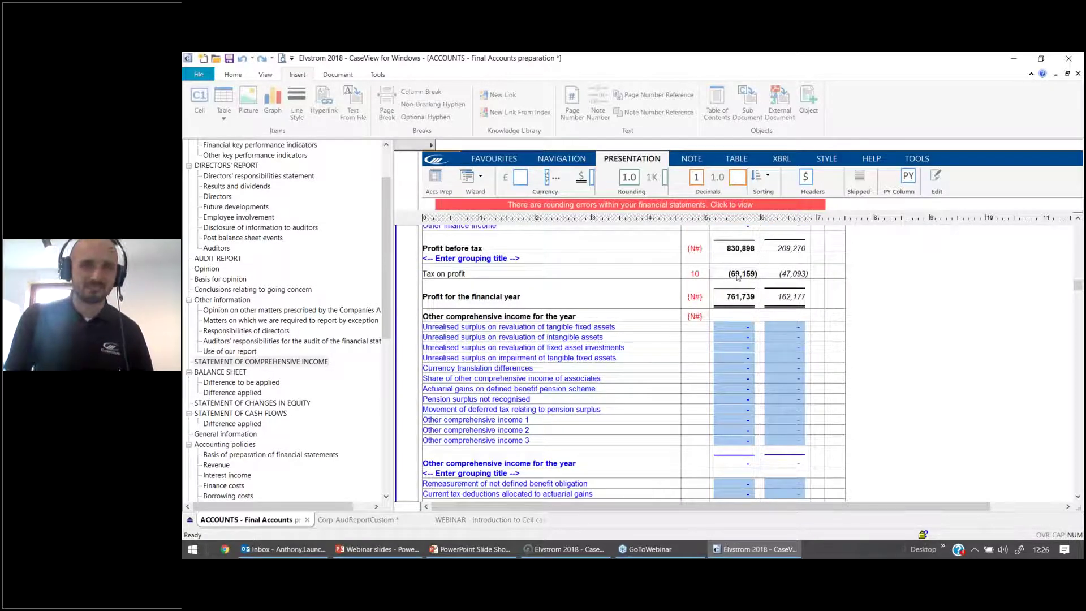
scroll(754, 370, "down", 5)
Show the technical information for the current year cell of Total comprehensive income for the year.
left_click(744, 419)
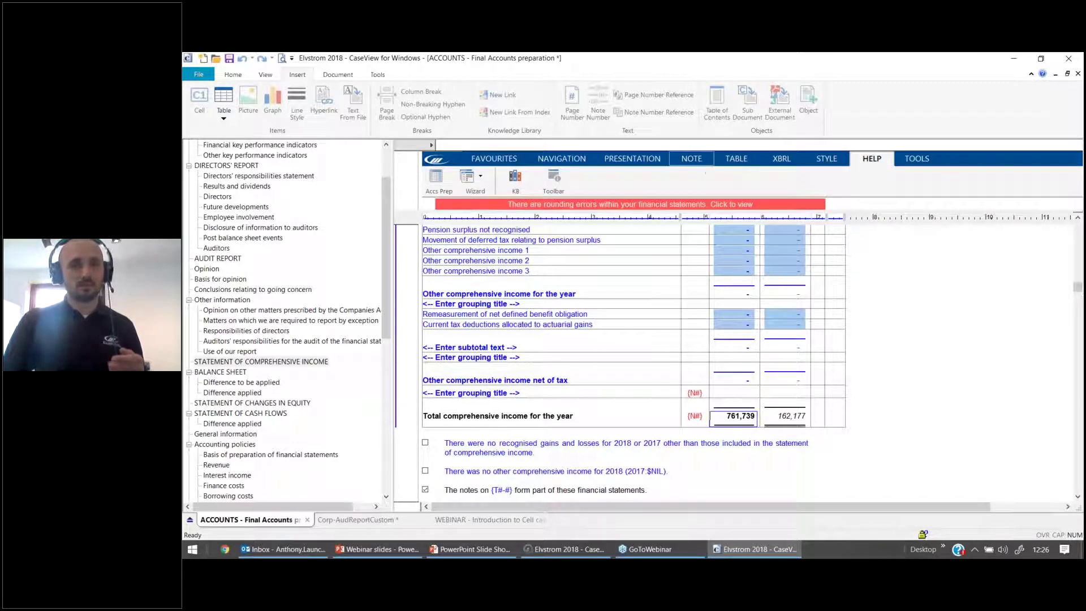
left_click(916, 158)
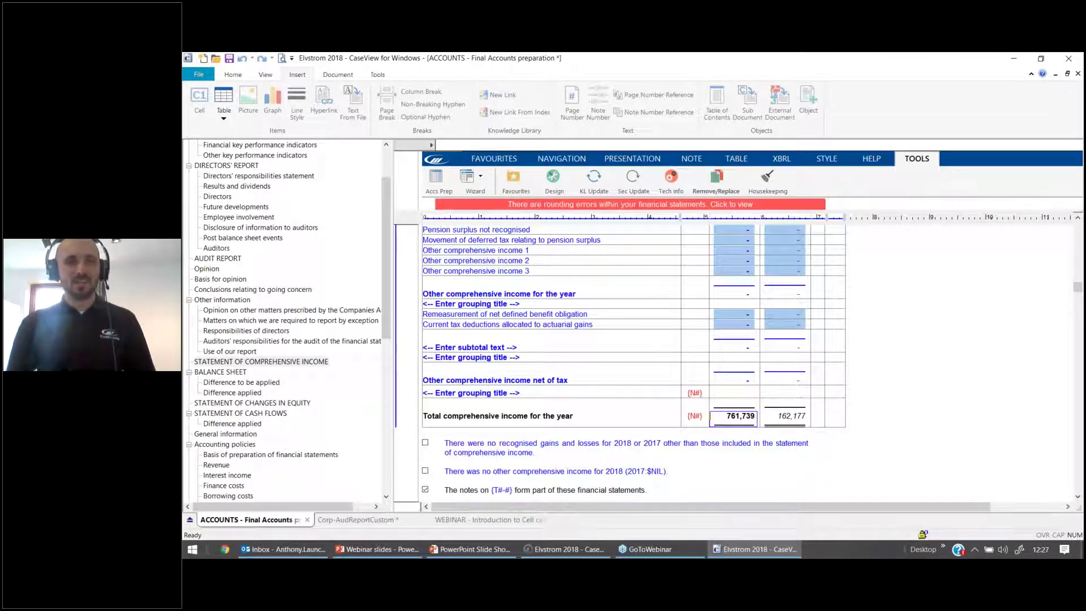
left_click(671, 177)
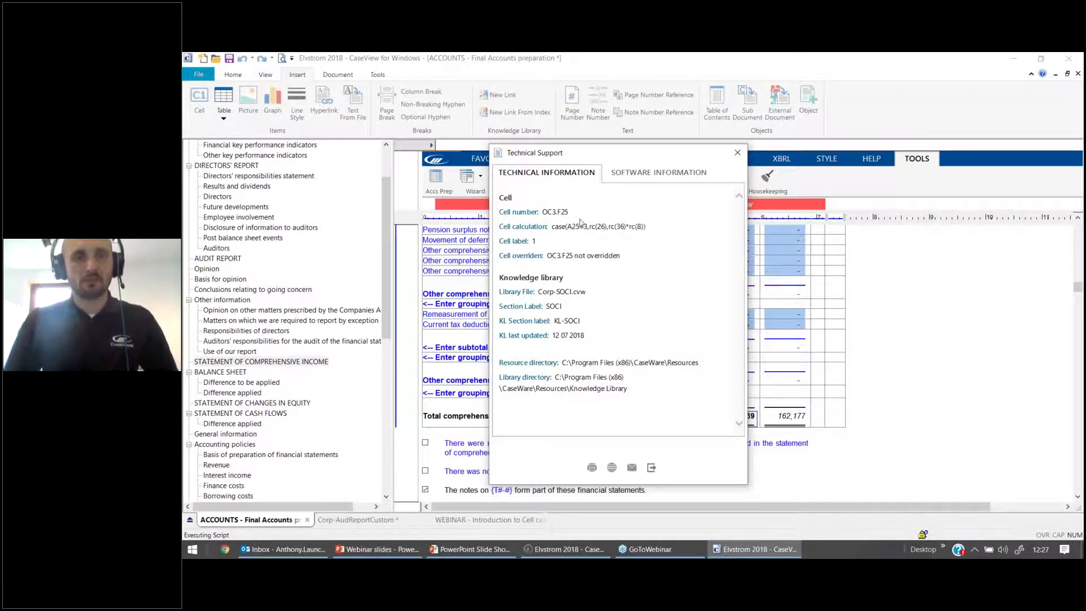
Return to Results and dividends in the Directors' report and set the calculation of current year cell USXRD1 to OC3.F25.
left_click(737, 152)
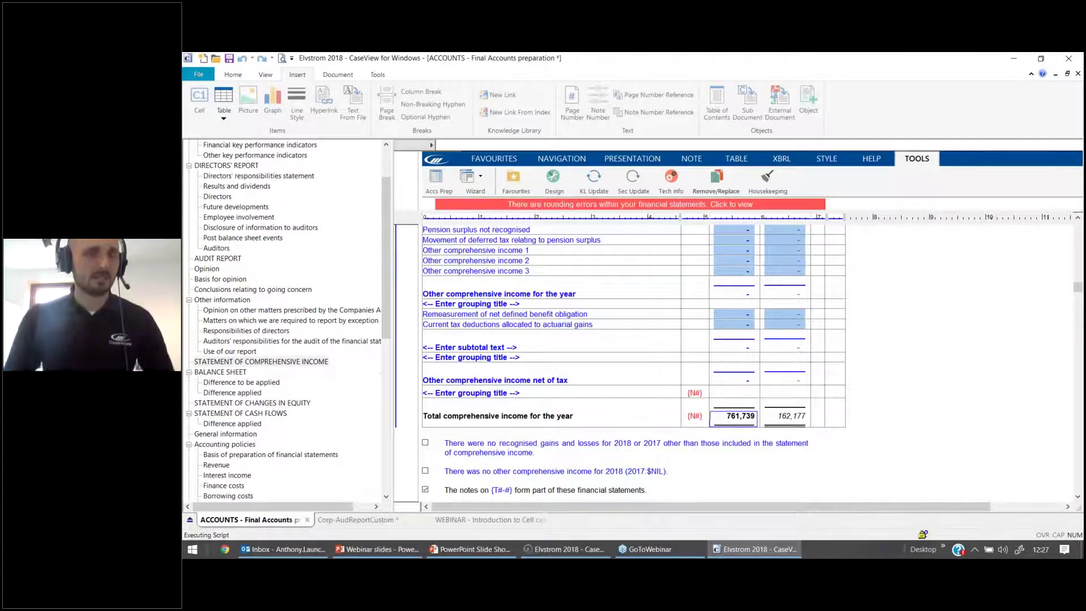
scroll(231, 176, "up", 2)
left_click(230, 258)
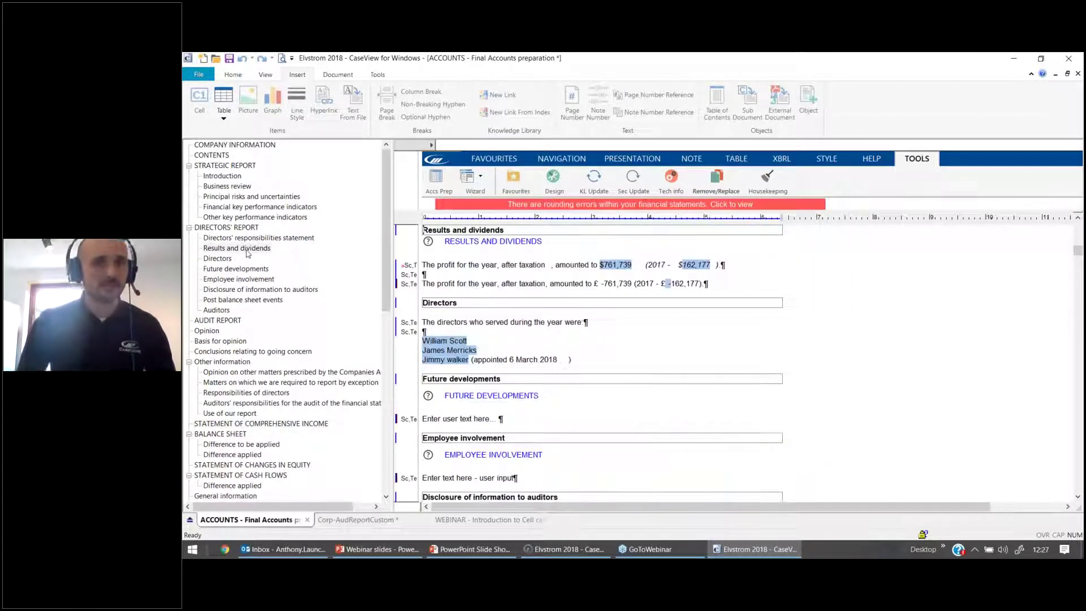
left_click(601, 284)
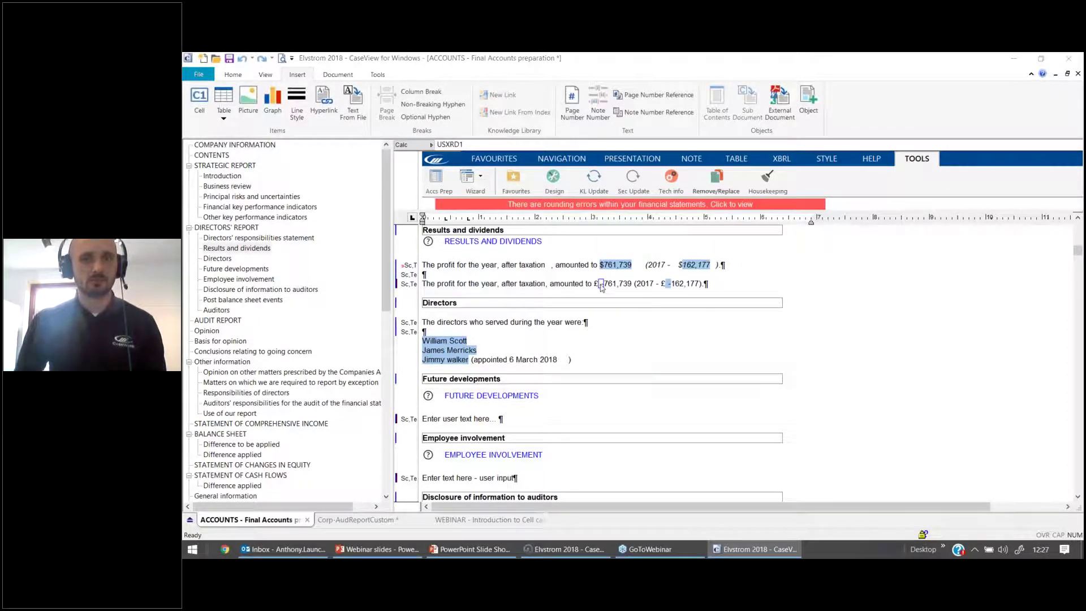
double_click(600, 285)
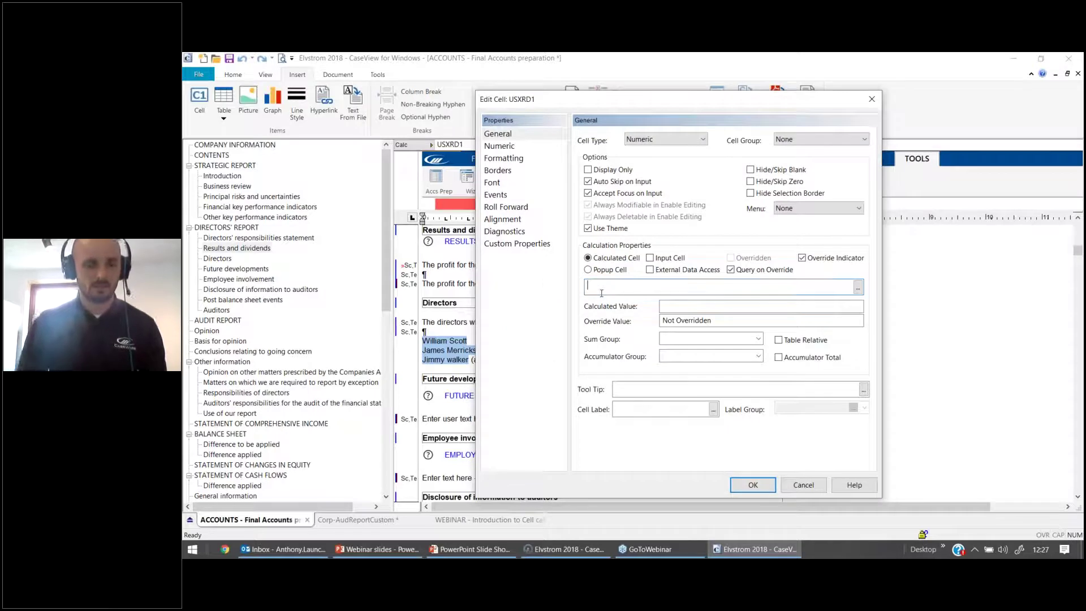
type("OC3.")
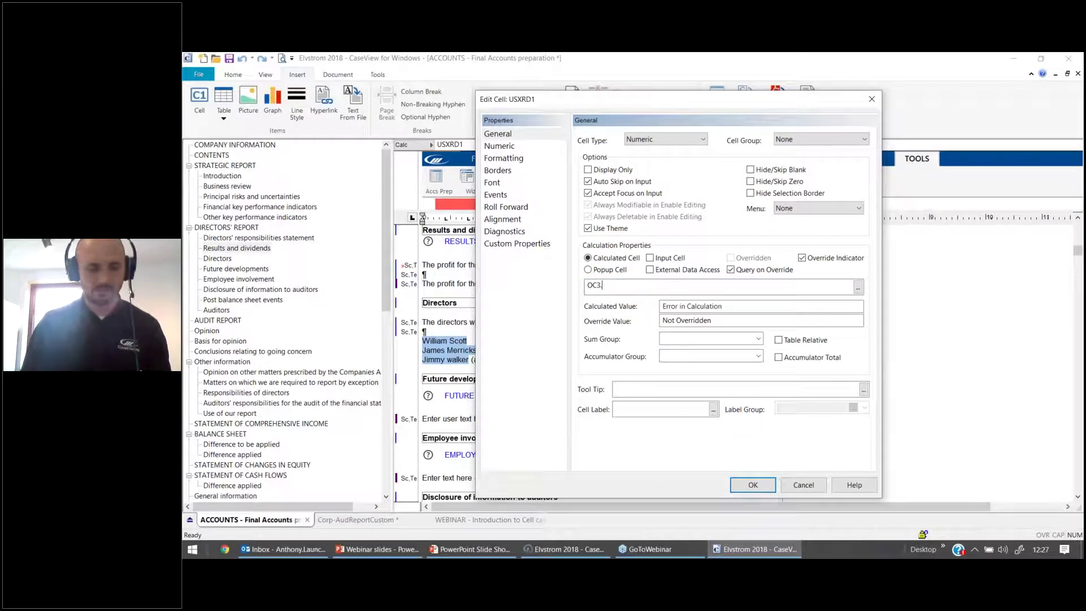
type("F25")
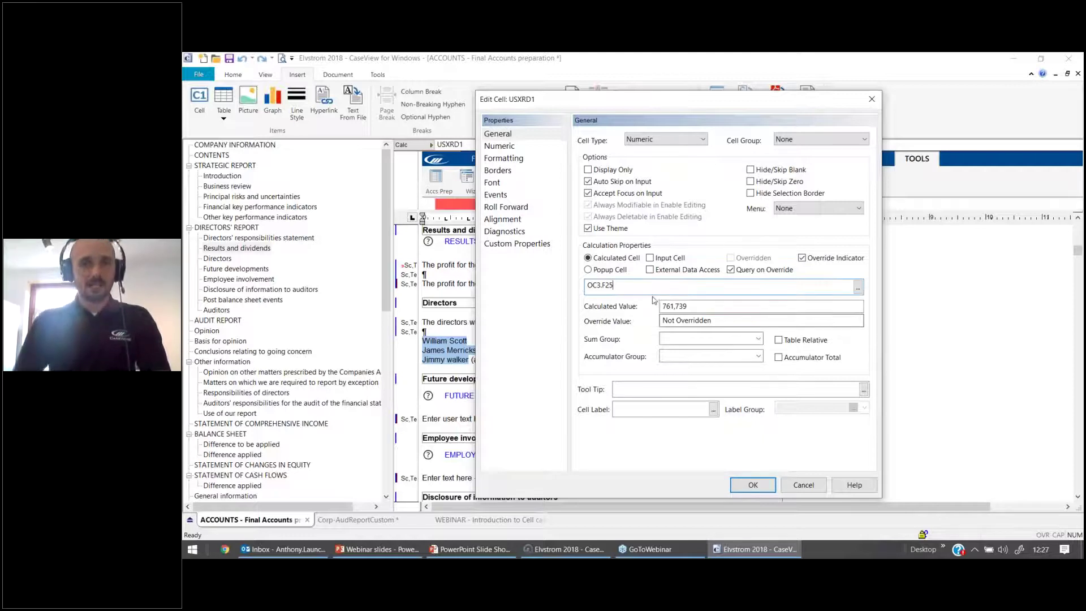
left_click_drag(644, 288, 561, 303)
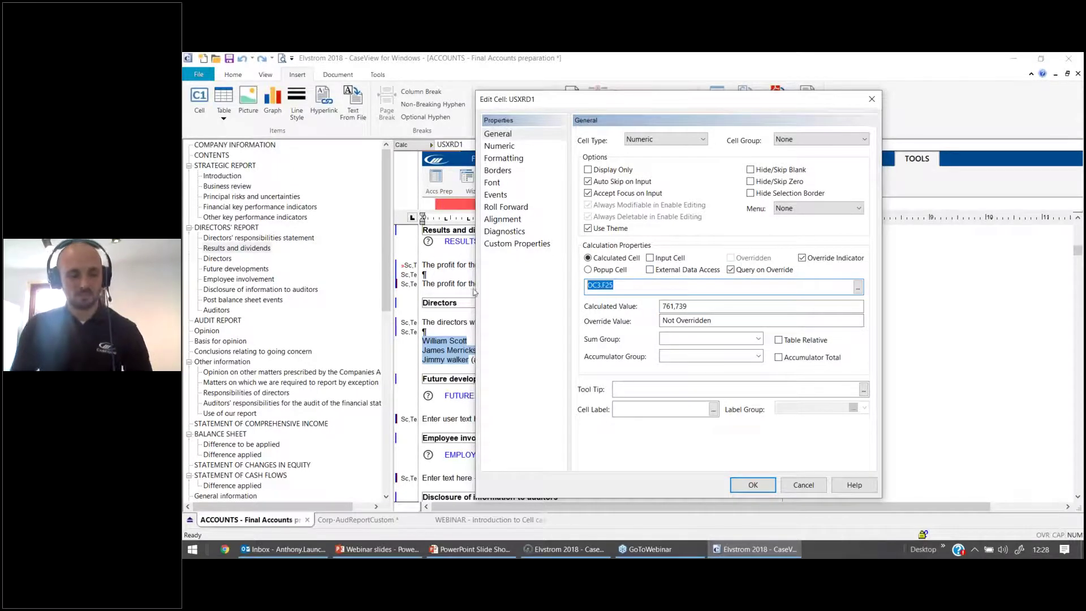
left_click(691, 284)
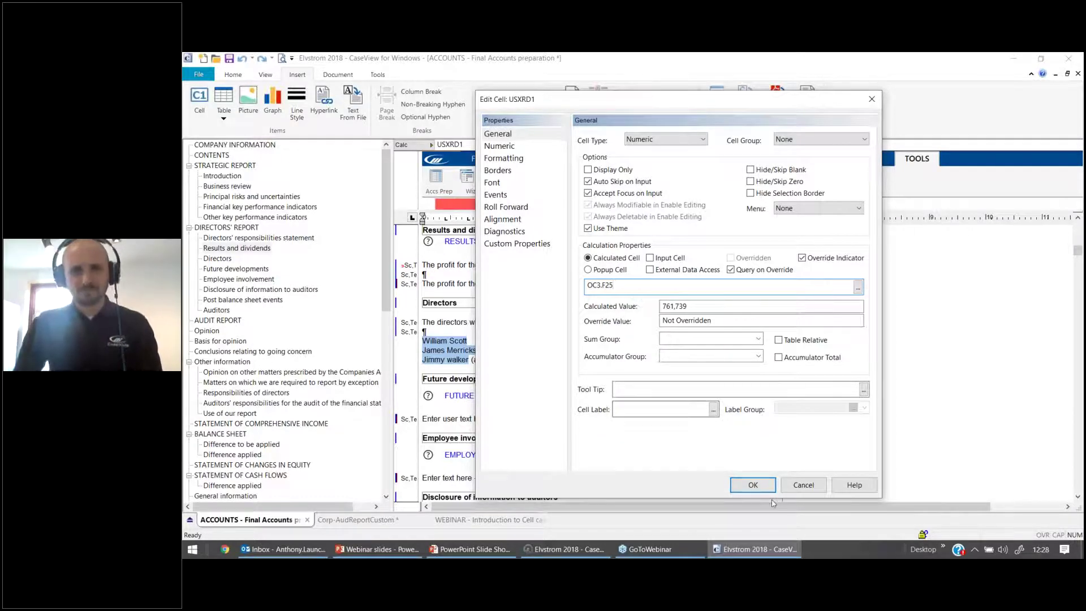
left_click(753, 484)
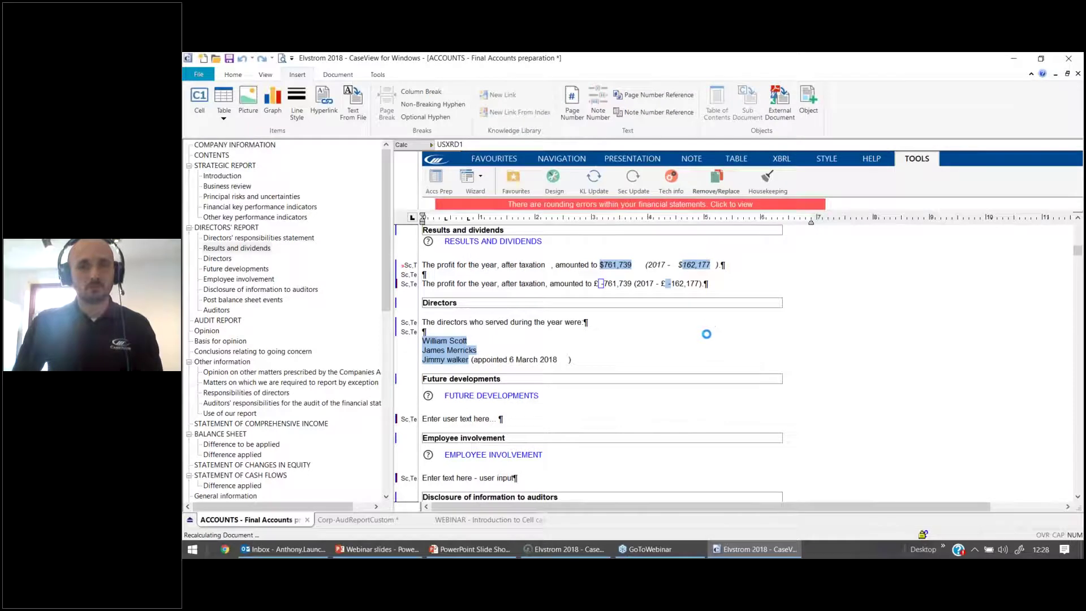
Change the prior year amount cell USXRD2 in the pasted sentence from an input cell to a calculated cell.
scroll(306, 436, "down", 2)
scroll(709, 354, "up", 1)
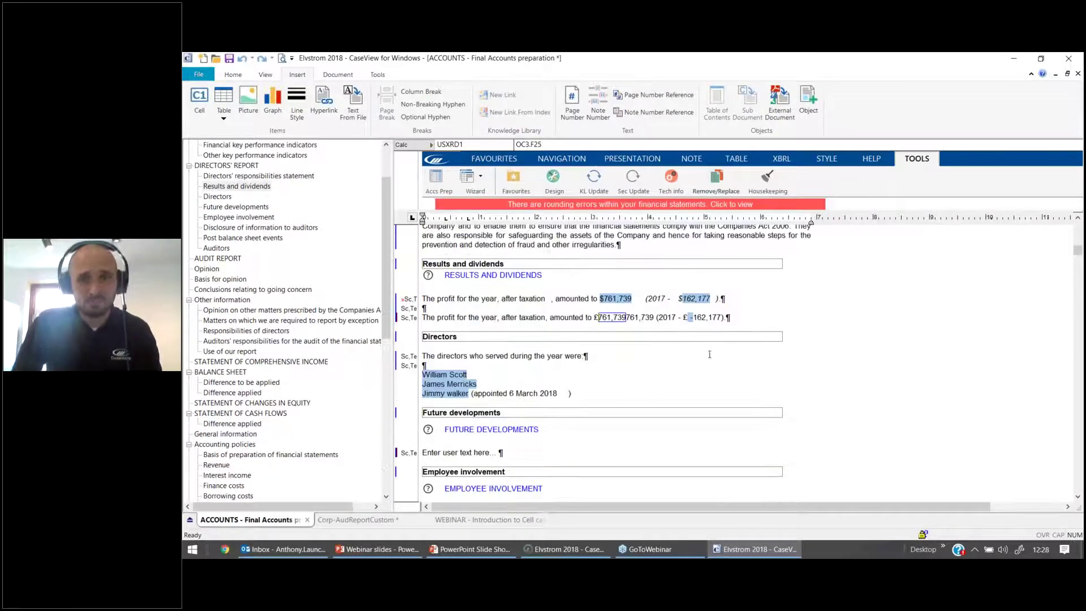
left_click(691, 318)
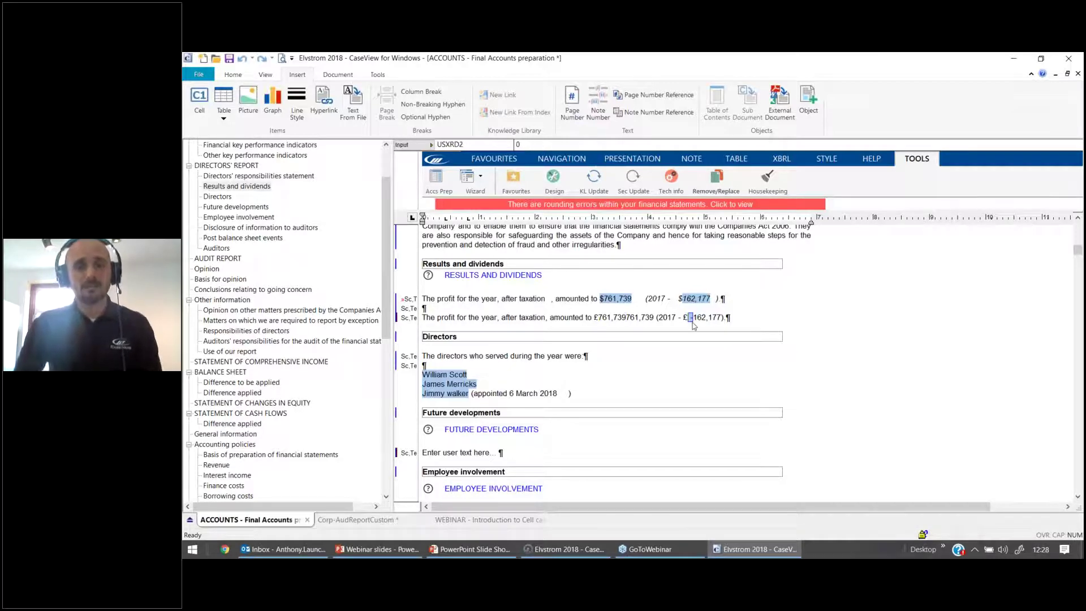
left_click(694, 321)
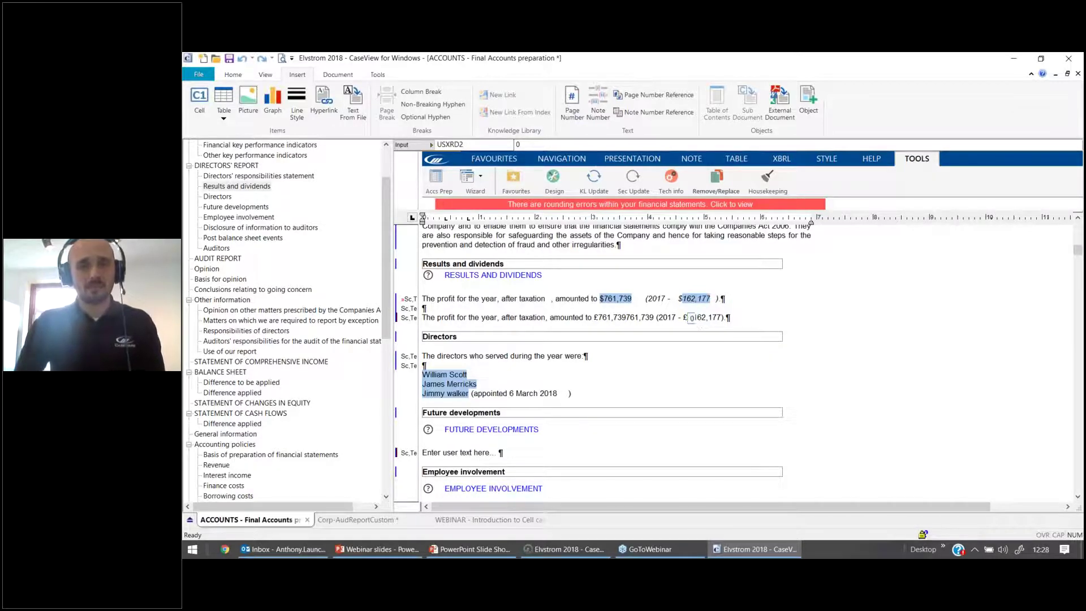
right_click(694, 334)
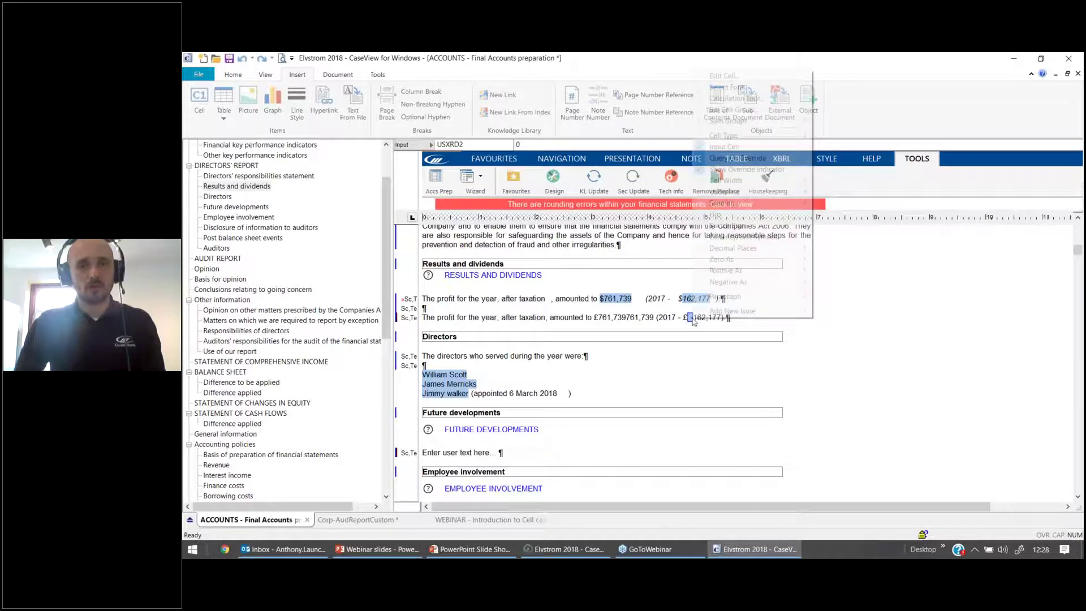
left_click(743, 77)
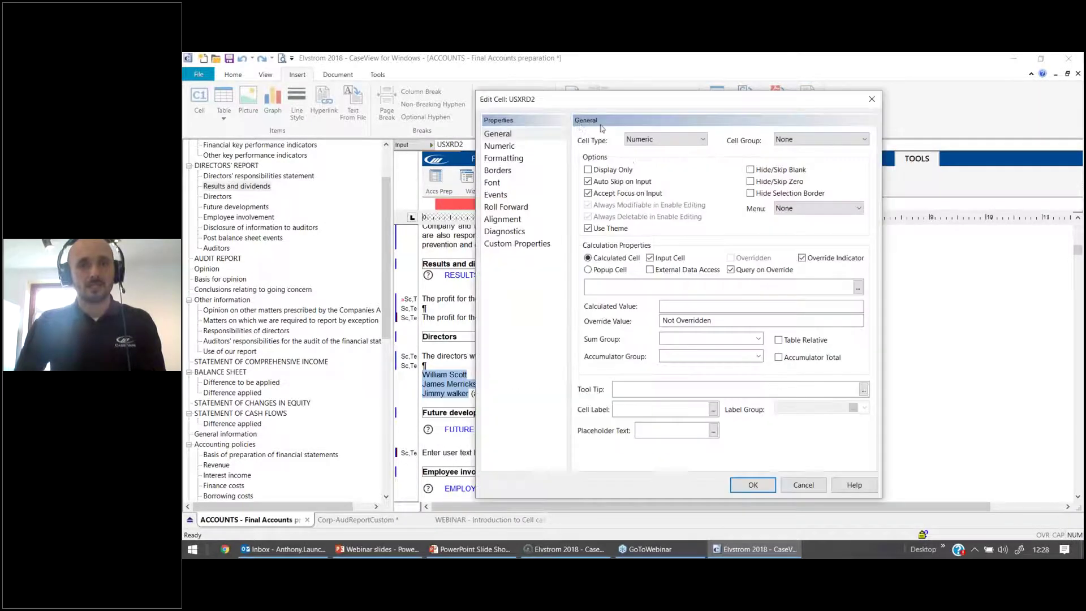
left_click(650, 258)
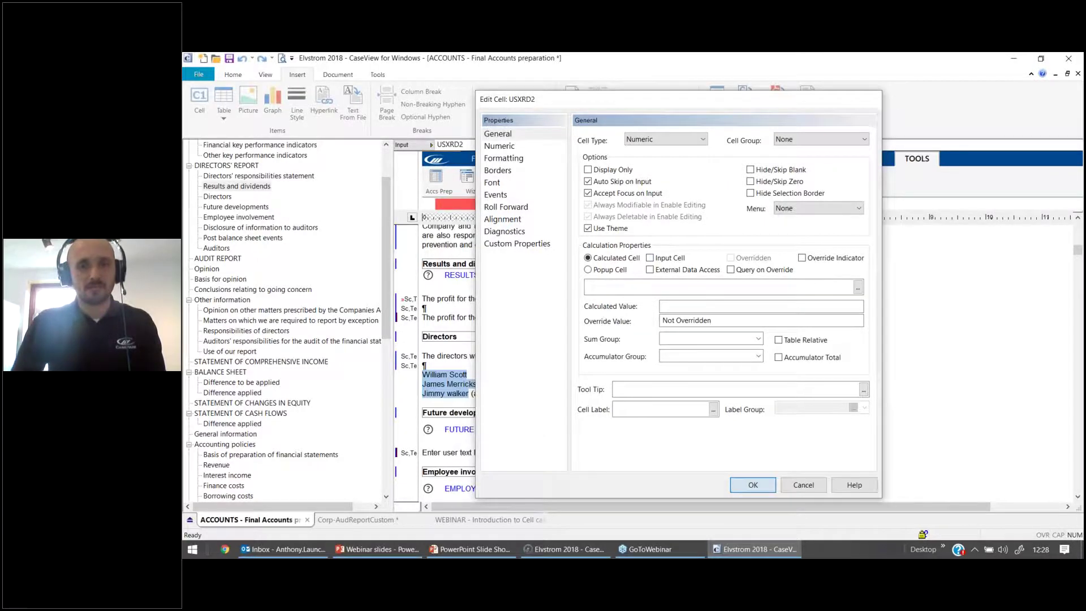
left_click(756, 490)
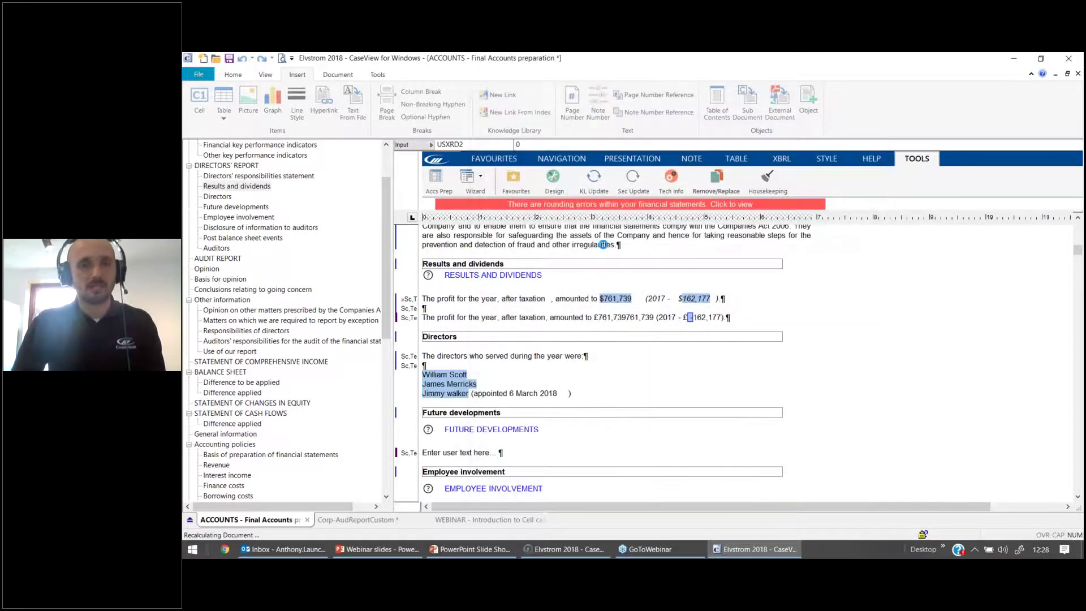
Open the Linkage window for cell USXRD2, list the accounts by number and enlarge the window.
left_click(385, 76)
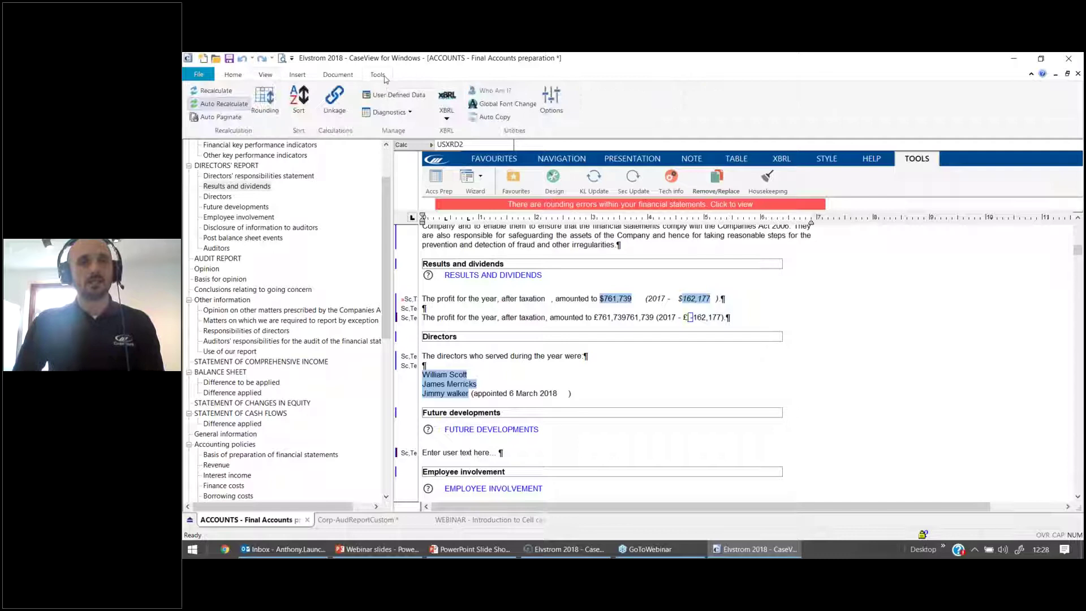
left_click(335, 101)
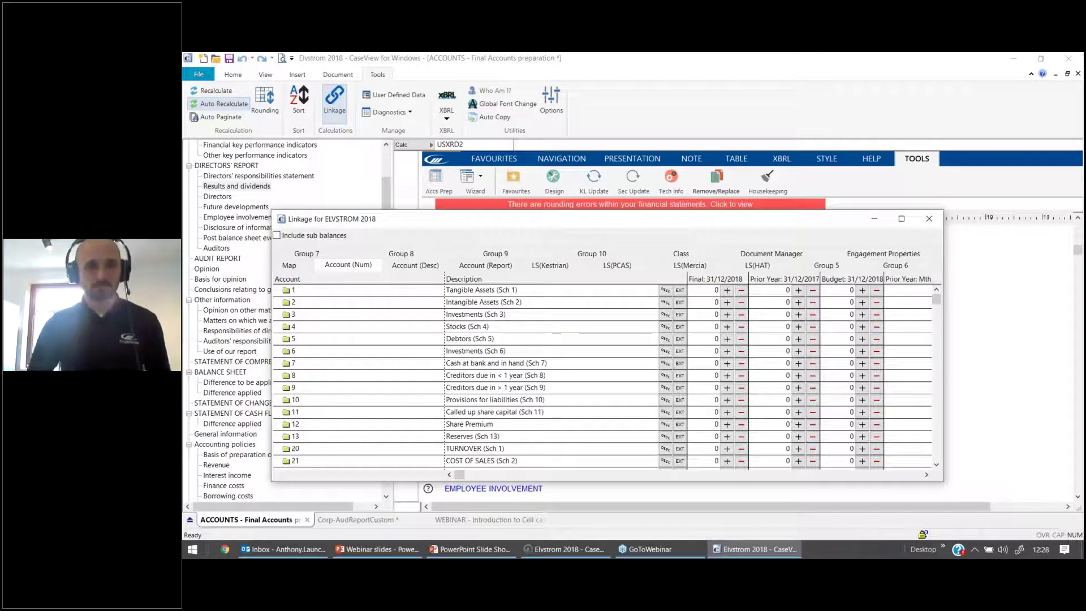
left_click(289, 264)
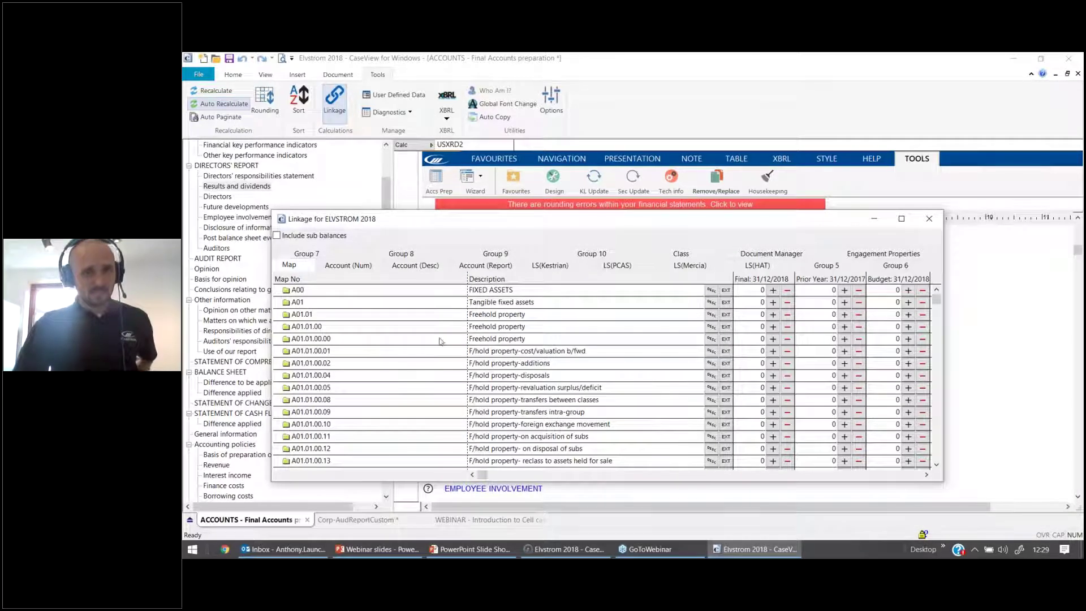
left_click(396, 265)
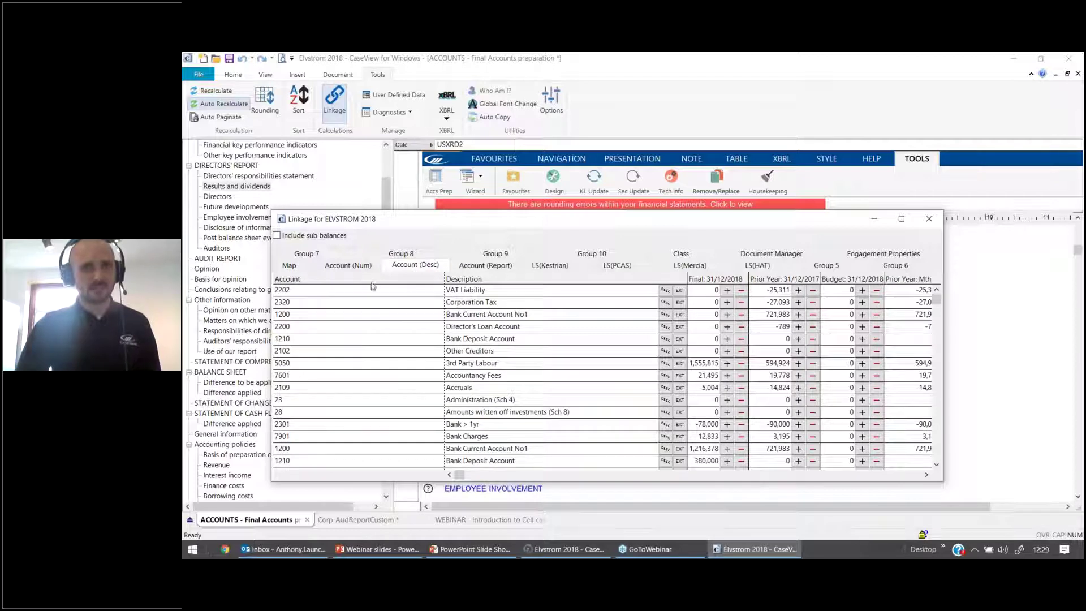
left_click(354, 270)
left_click_drag(472, 220, 391, 65)
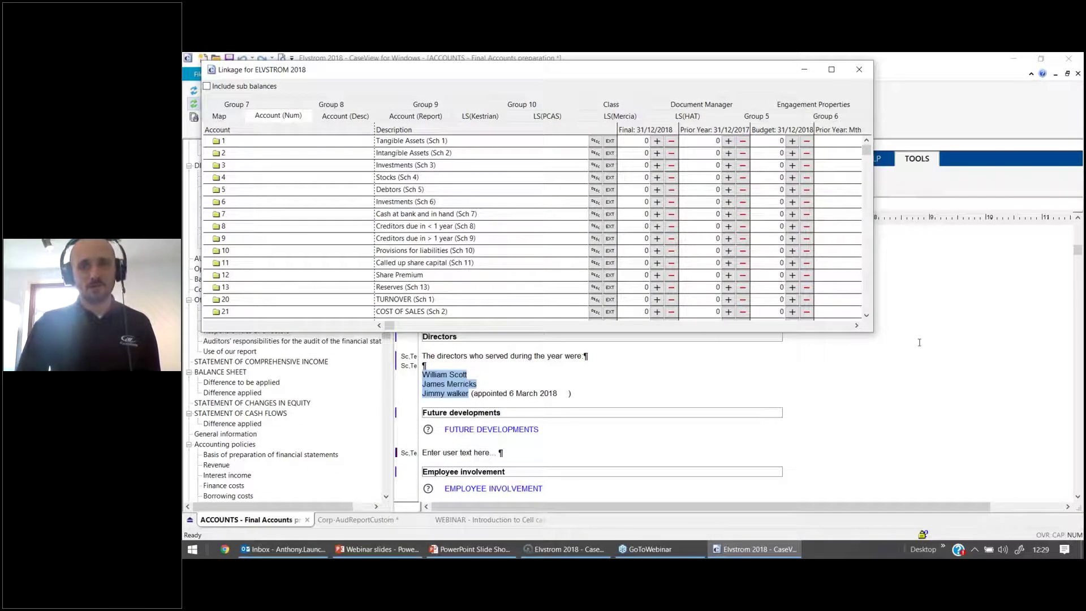
left_click_drag(867, 334, 868, 498)
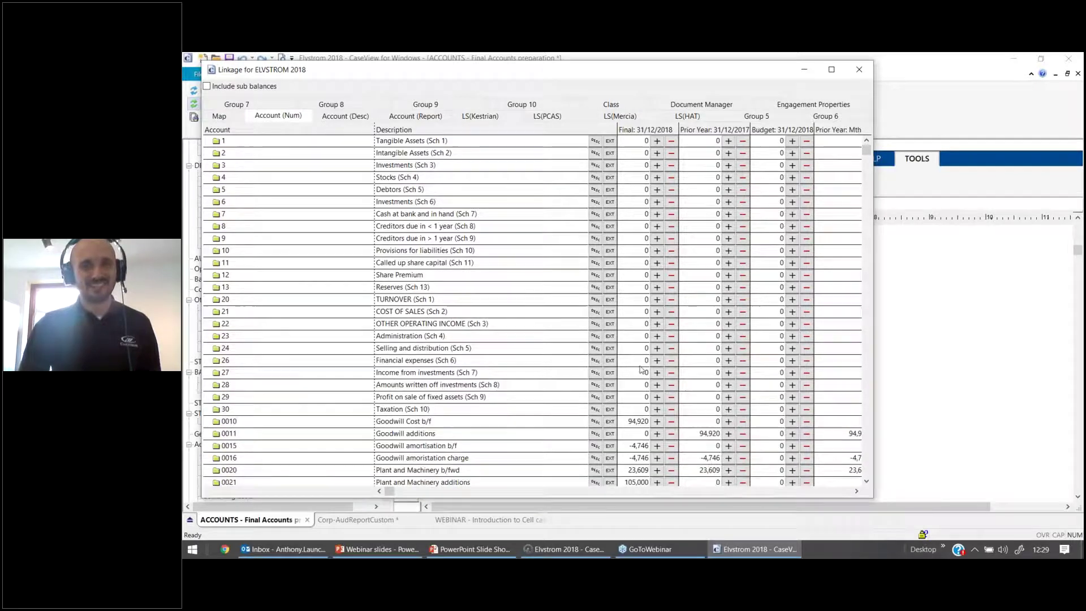
Link cell USXRD2 to the prior year 31/12/2017 balance of account NETINC, Net Income (Loss), and close the Linkage window.
scroll(597, 348, "down", 20)
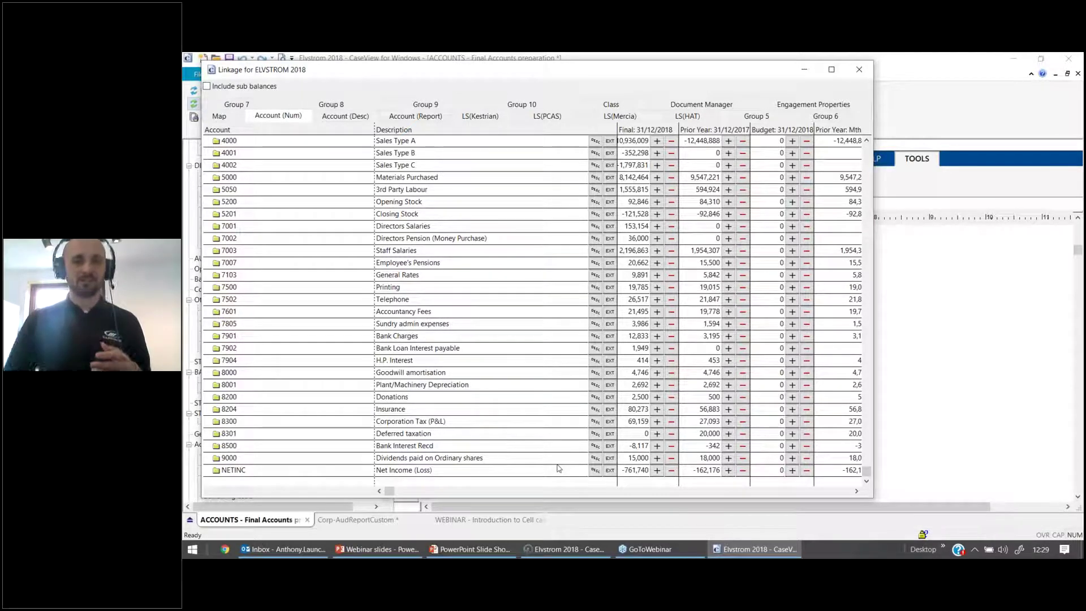
left_click(728, 471)
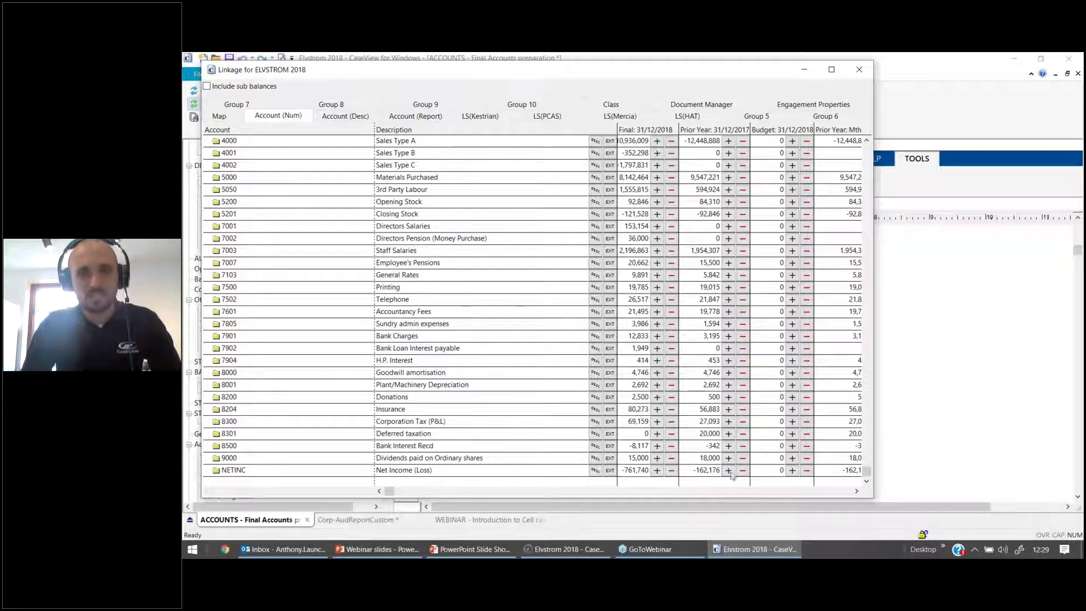
left_click_drag(792, 69, 796, 446)
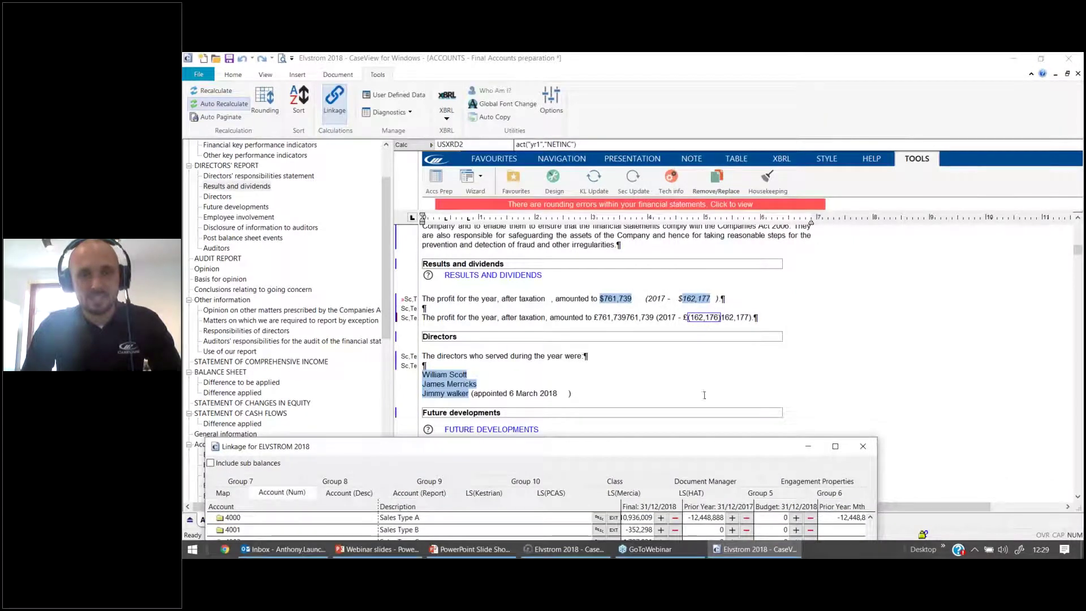
left_click_drag(678, 447, 735, 368)
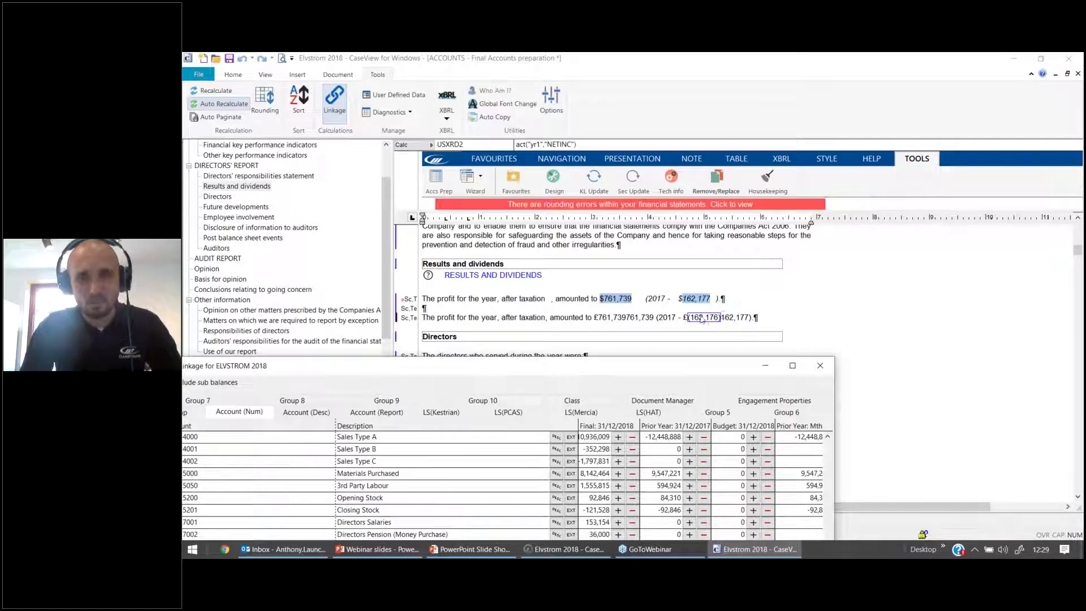
left_click(602, 317)
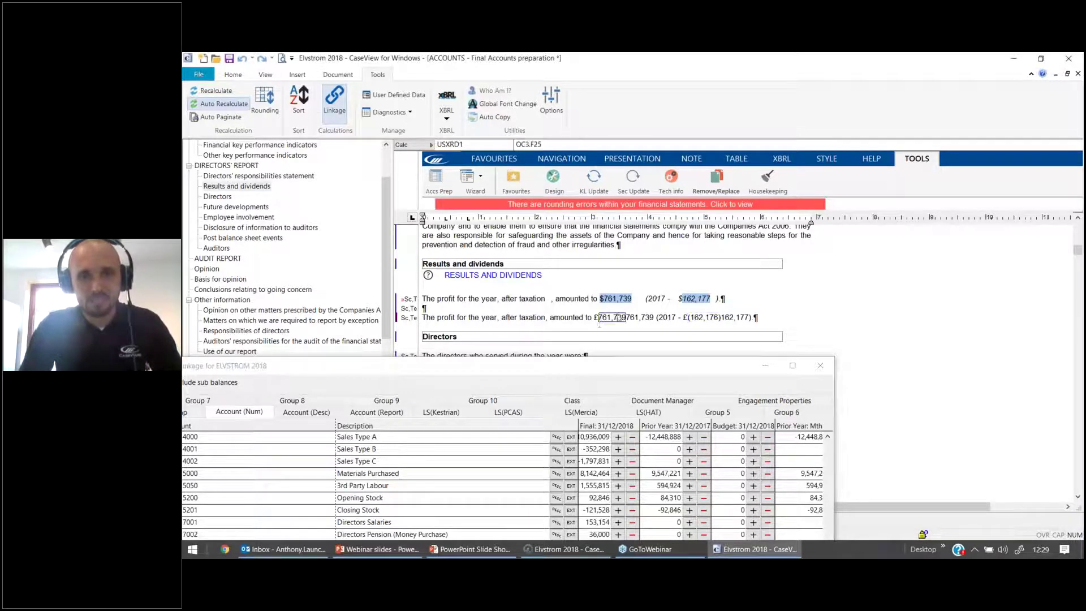
left_click(820, 365)
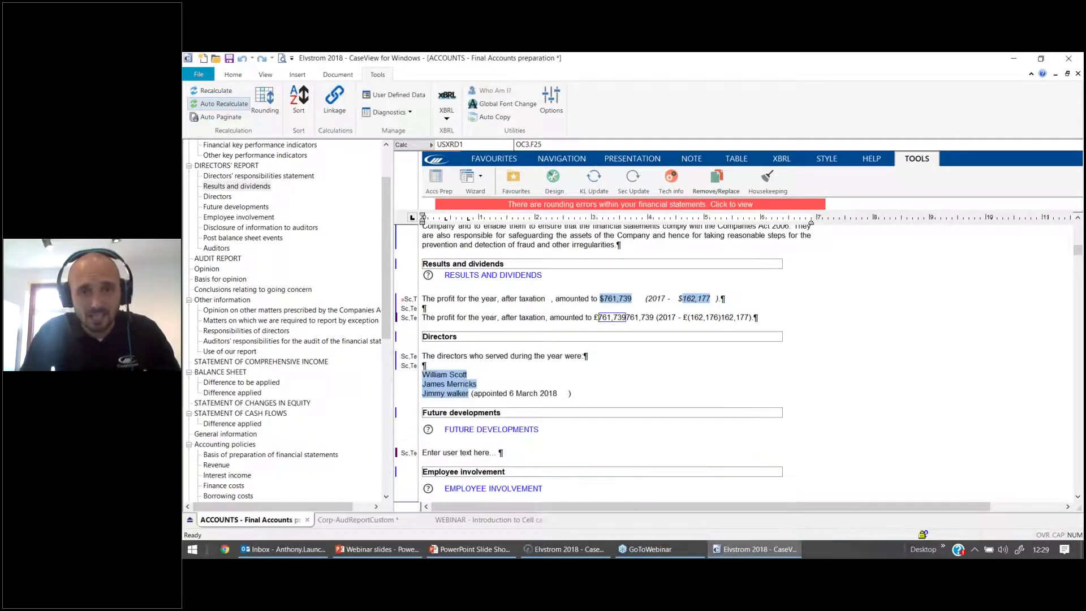
Set the prior year cell USXRD2 to show negative amounts as Positive.
left_click(653, 318)
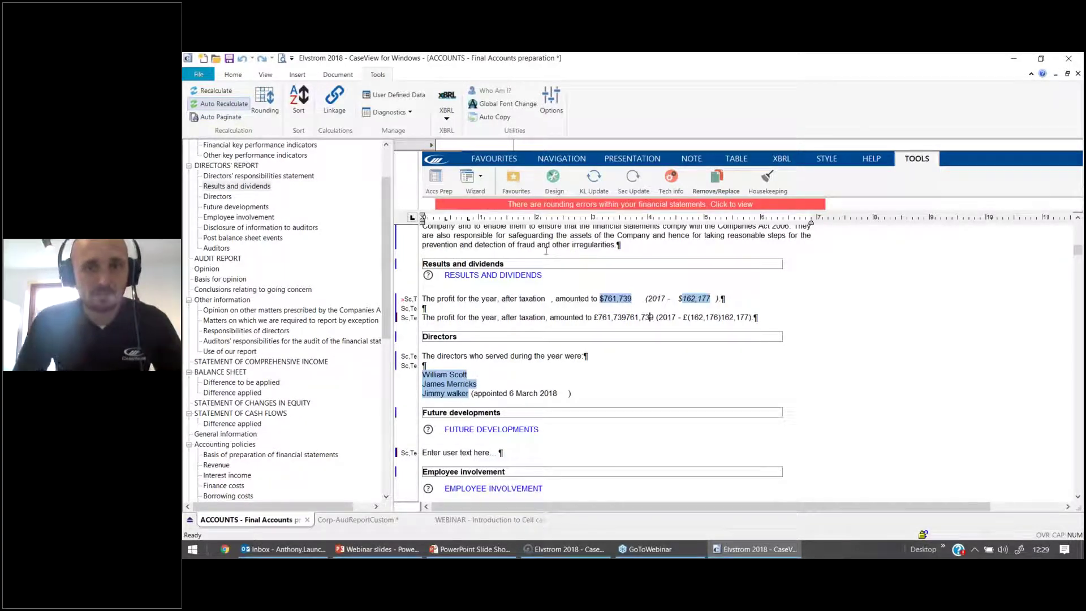
right_click(700, 320)
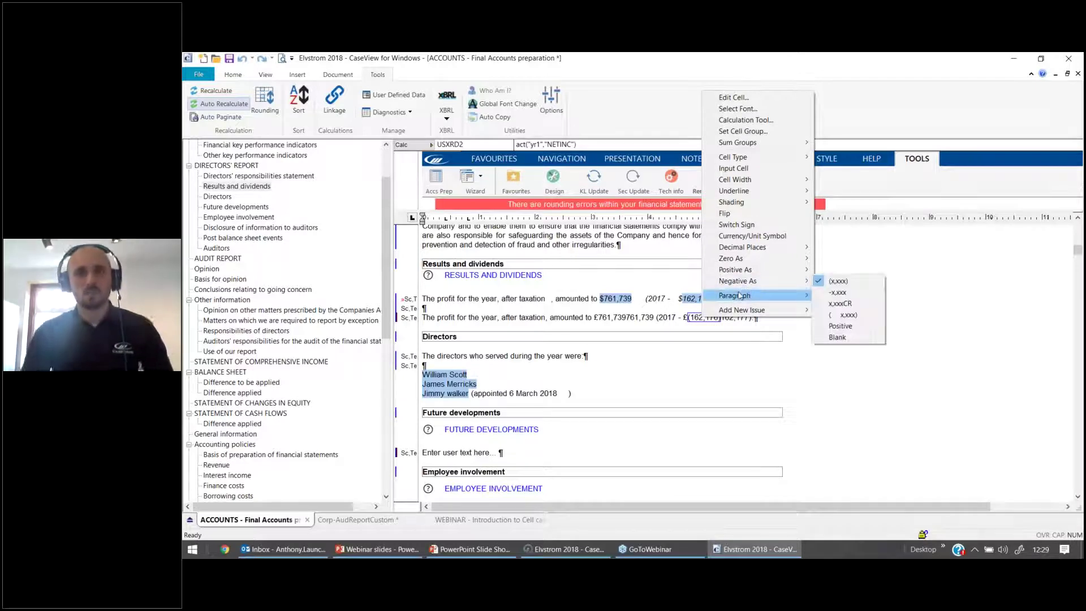
mouse_move(741, 287)
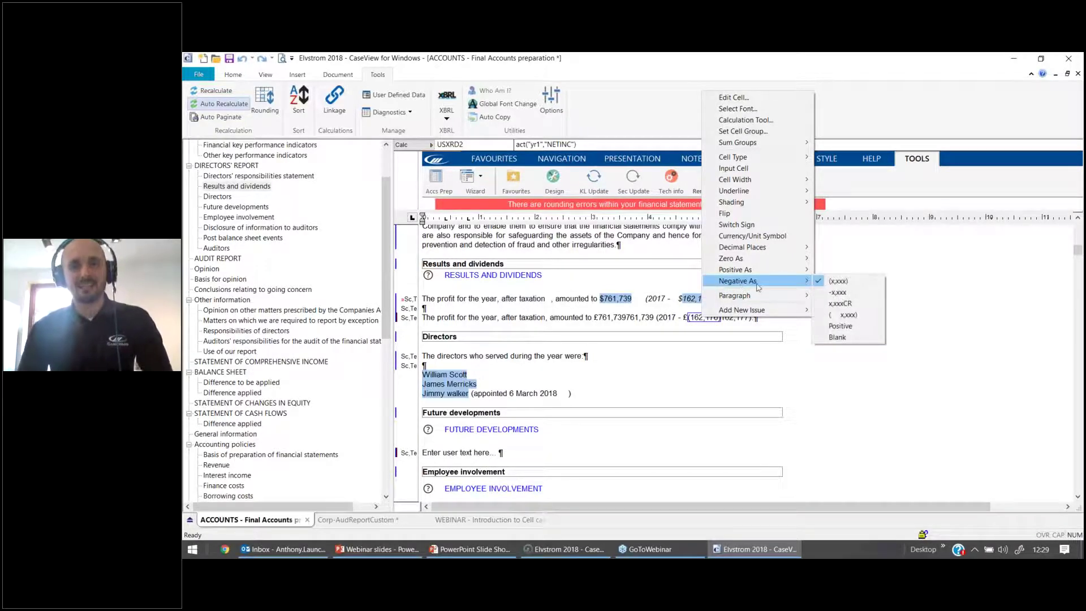
left_click(729, 320)
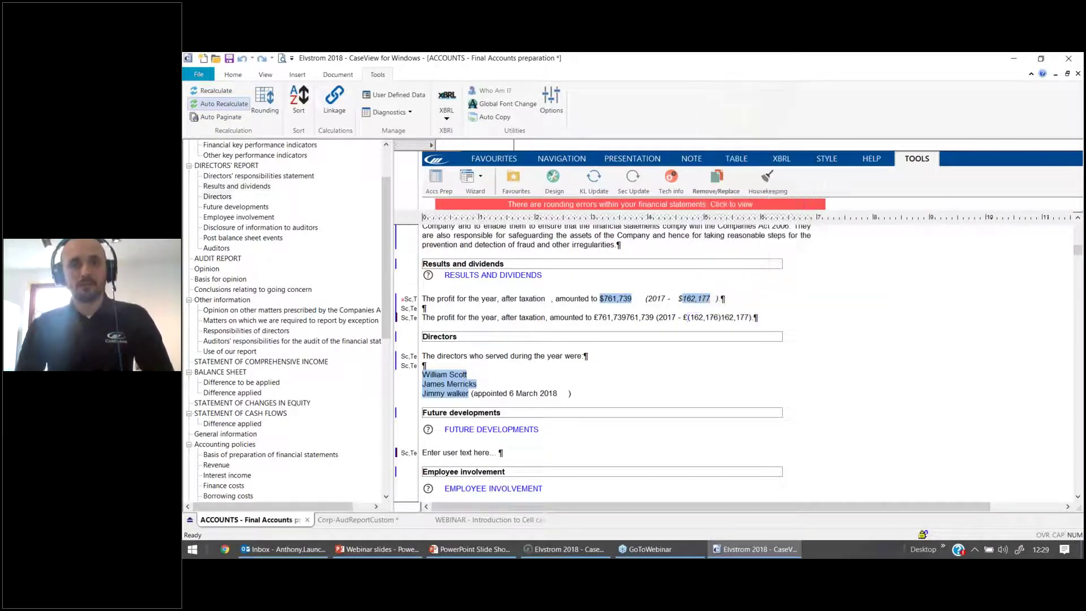
right_click(705, 323)
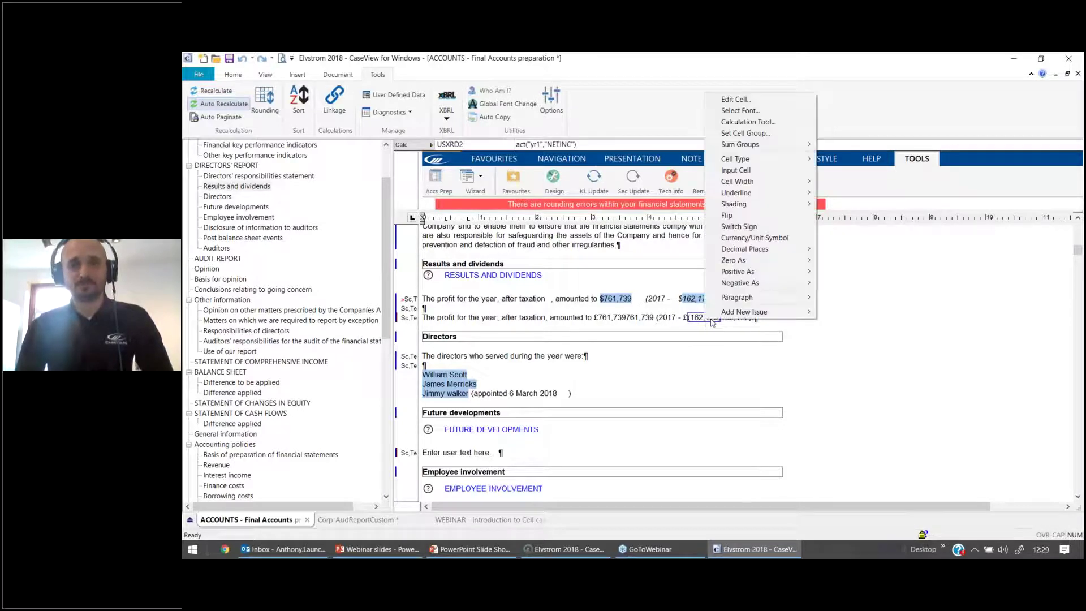
mouse_move(754, 290)
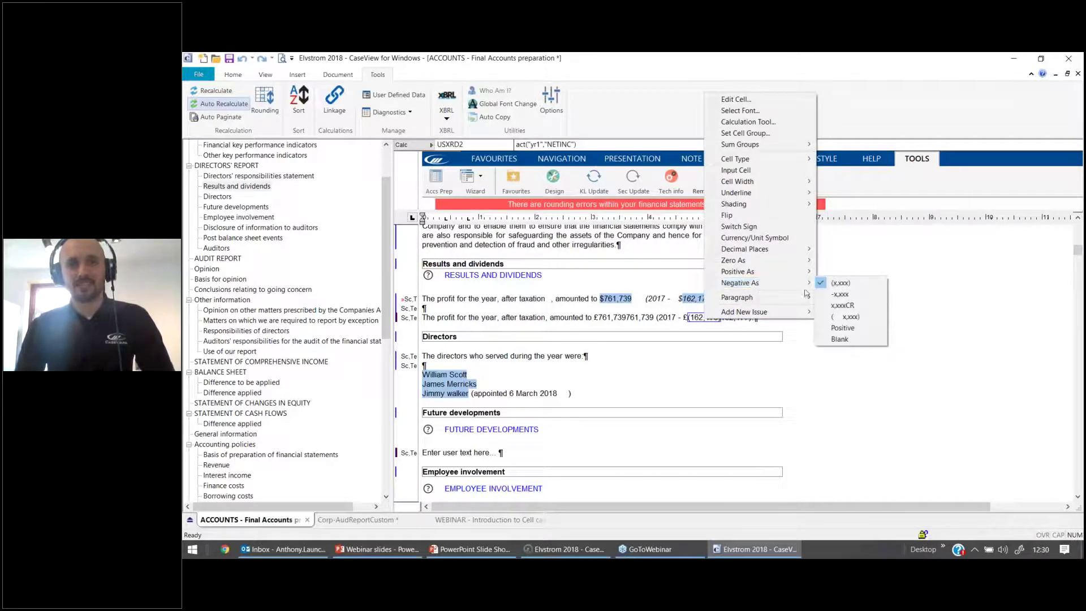
left_click(844, 328)
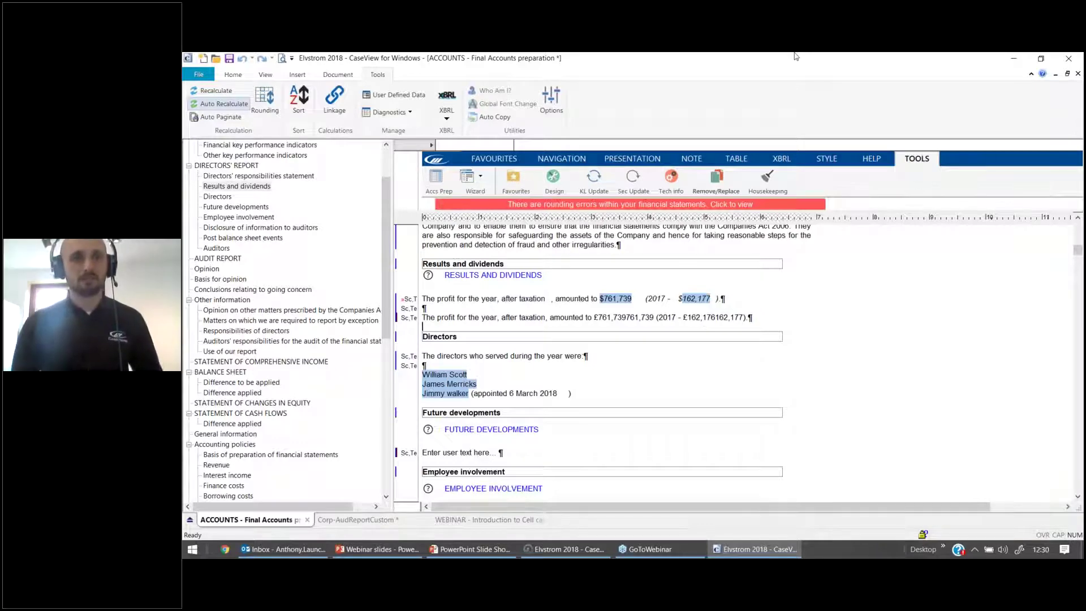
Turn off editing mode and delete the plain duplicate amounts 761,739 and 162,177 from the copied profit sentence.
left_click(264, 75)
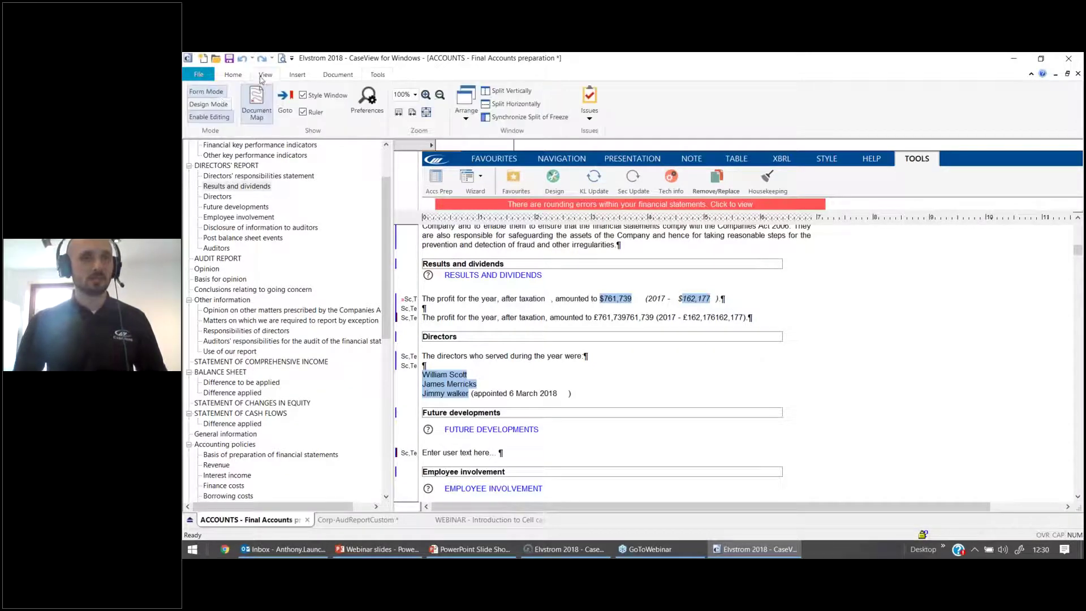
left_click(210, 118)
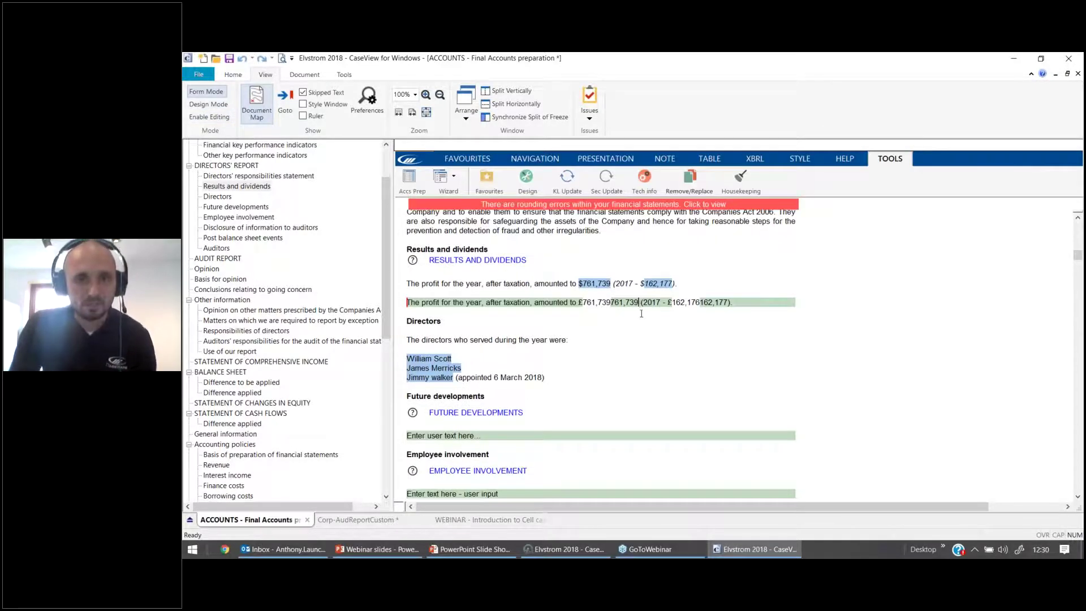
key("BackSpace")
key("BackSpace")
key("BackSpace")
key("BackSpace")
key("BackSpace")
key("BackSpace")
key("BackSpace")
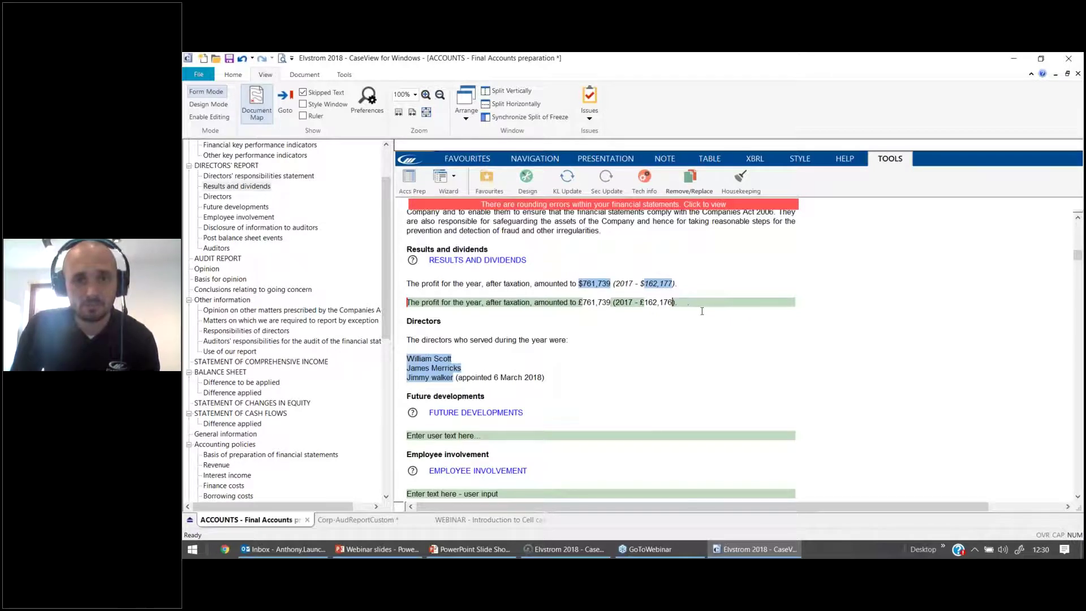
left_click(678, 334)
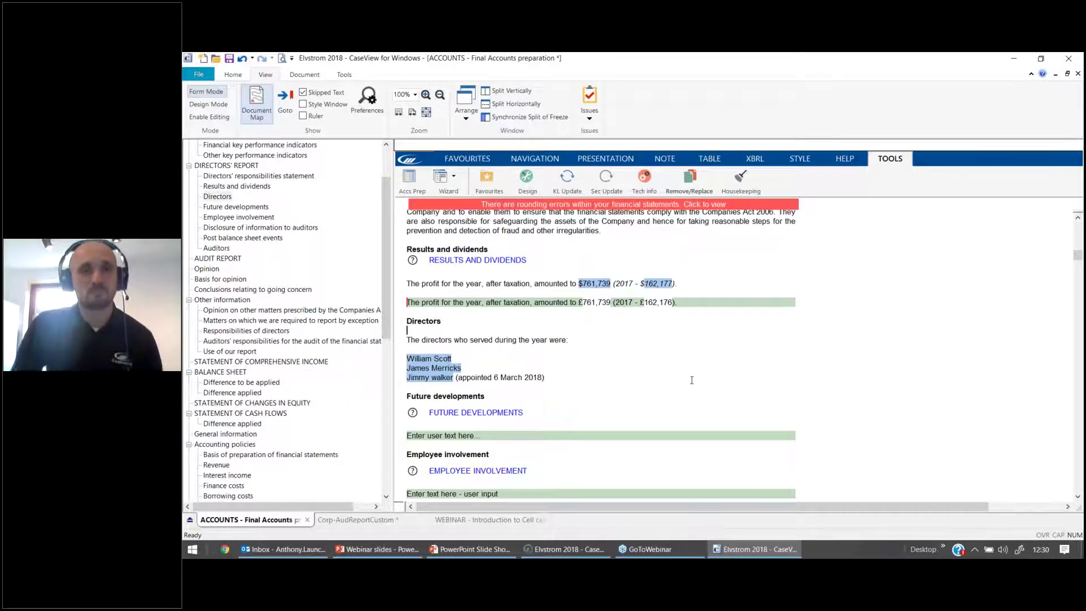
Go to the Balance Sheet and look up the technical information of the currency symbol cell under the 2018 heading.
left_click(580, 303)
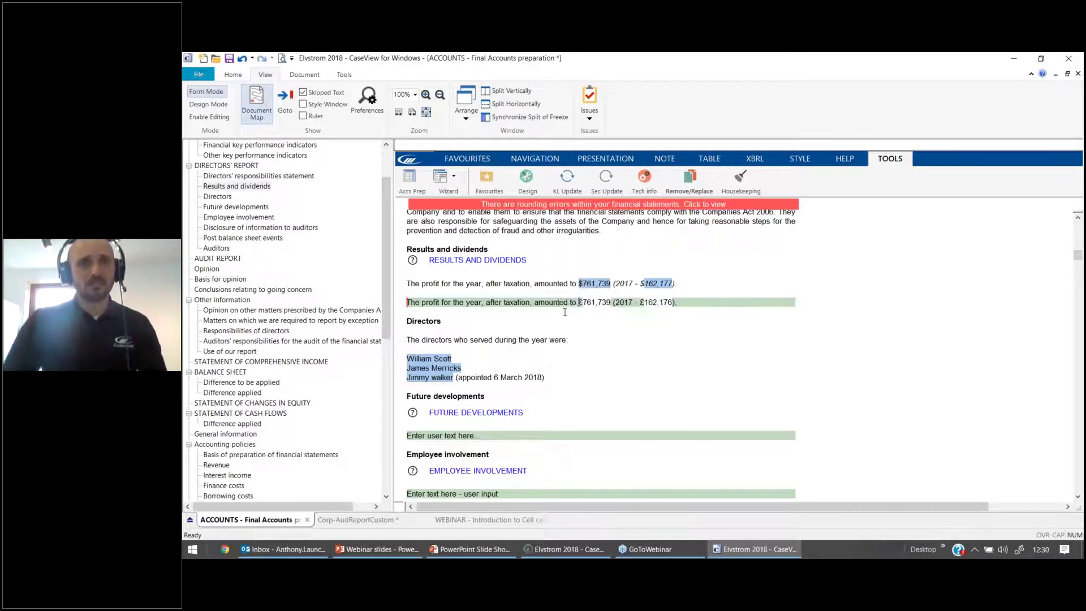
scroll(275, 311, "down", 6)
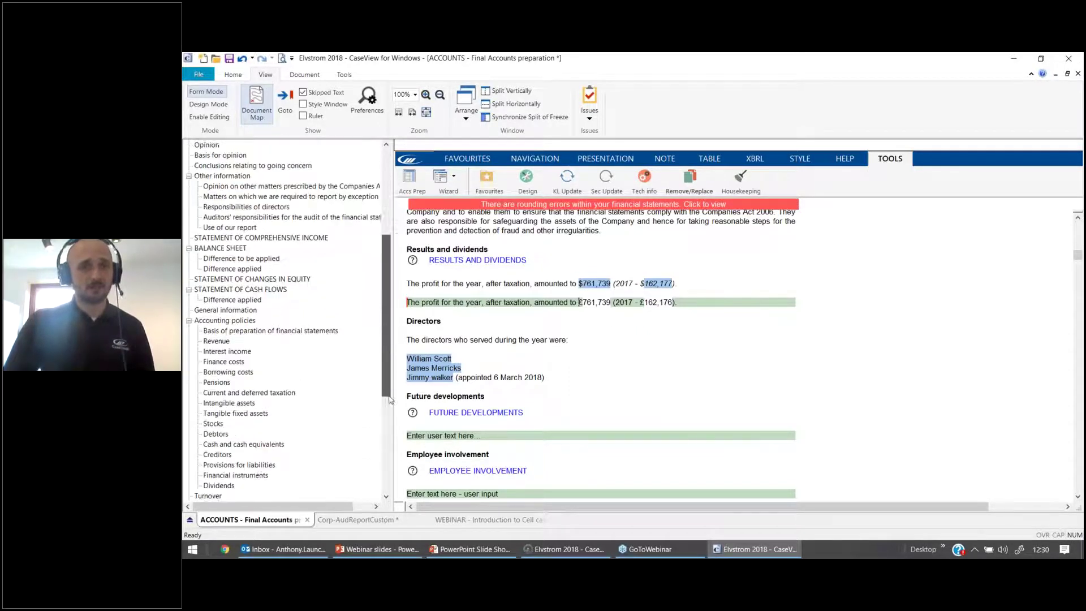
scroll(276, 311, "up", 3)
left_click(238, 310)
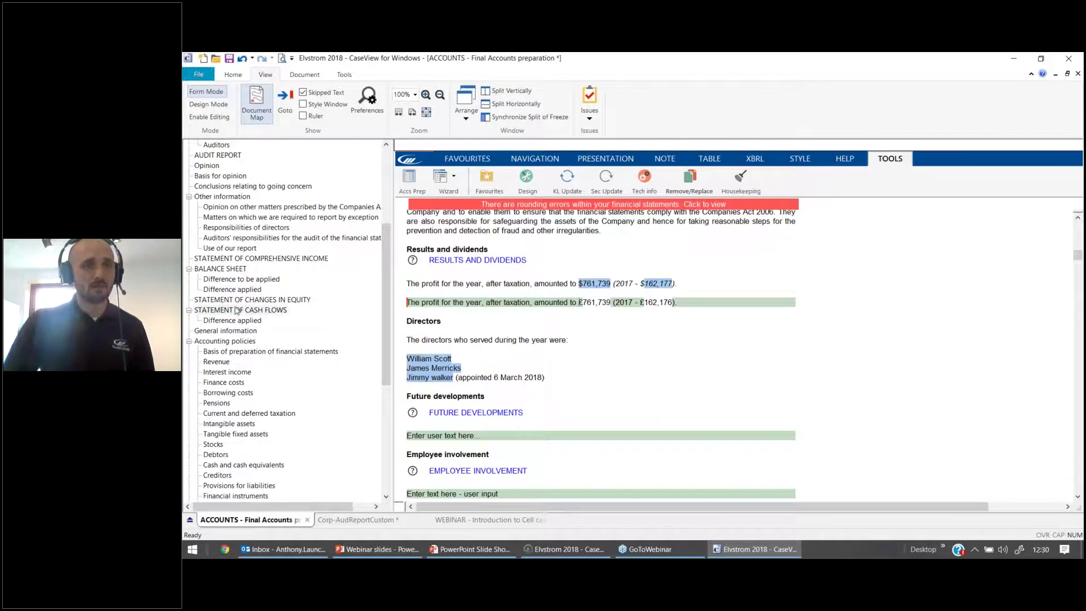
left_click(232, 278)
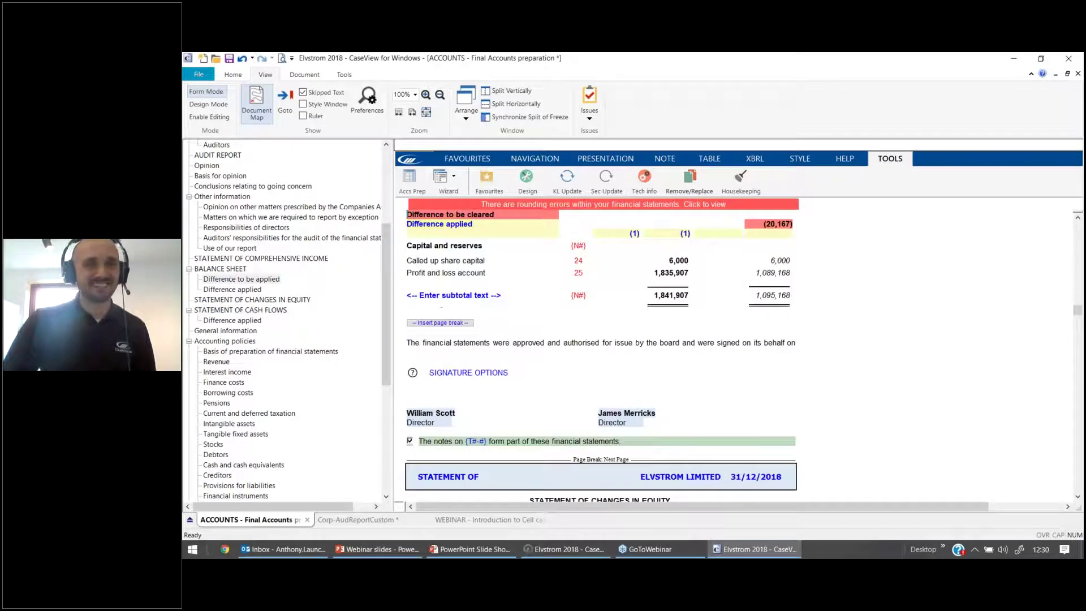
scroll(709, 321, "up", 10)
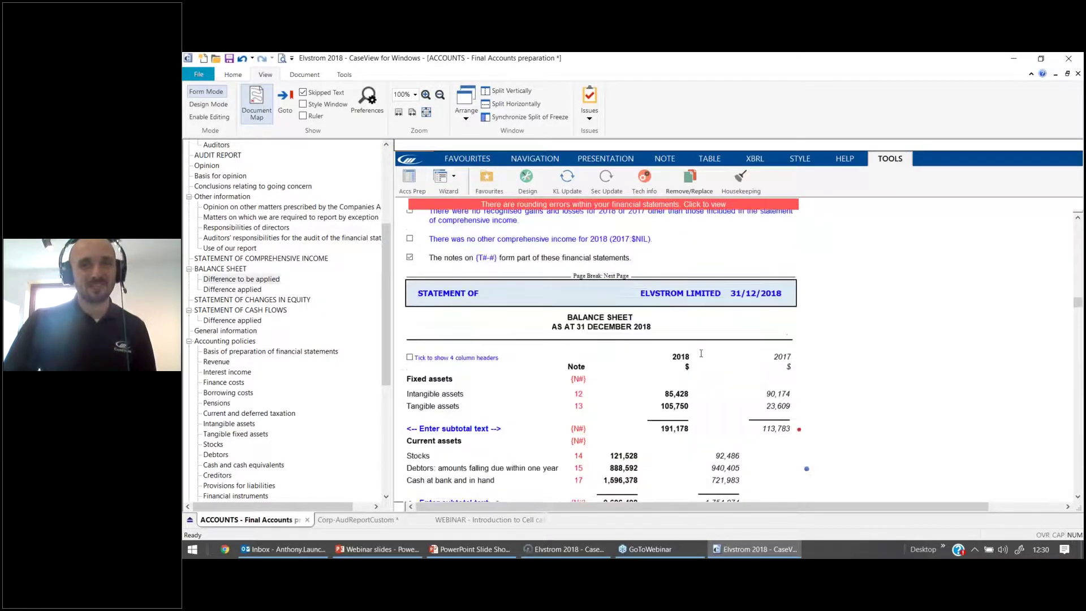
left_click(687, 367)
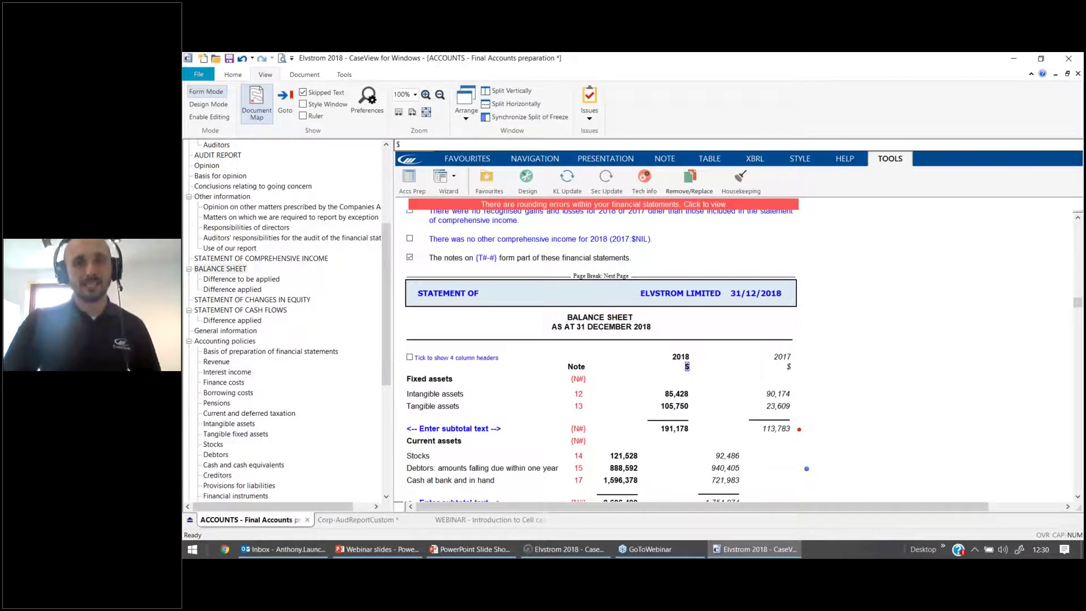
left_click(645, 180)
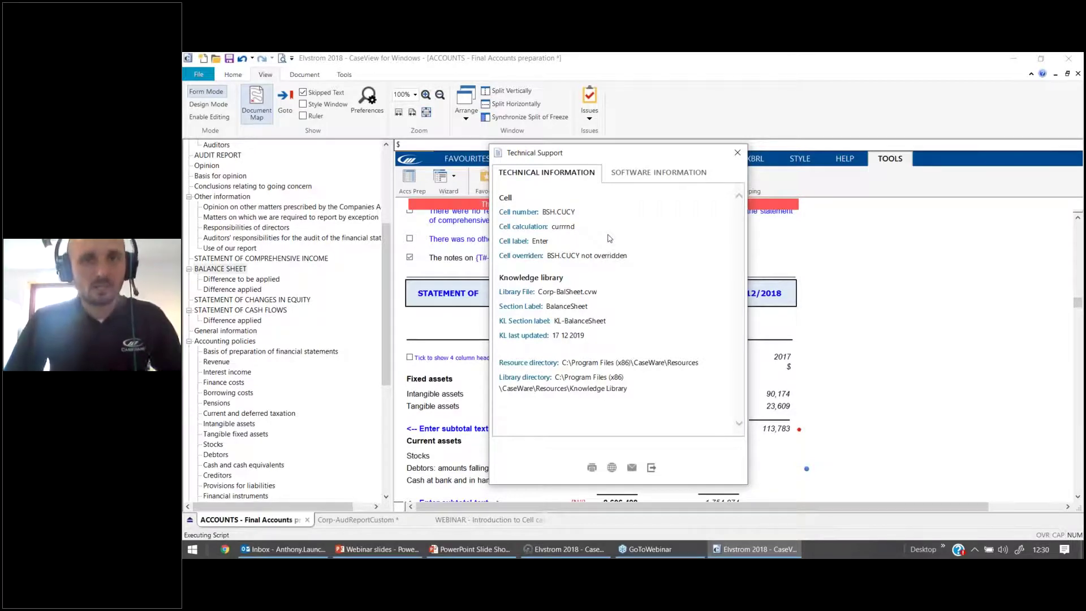
left_click(742, 154)
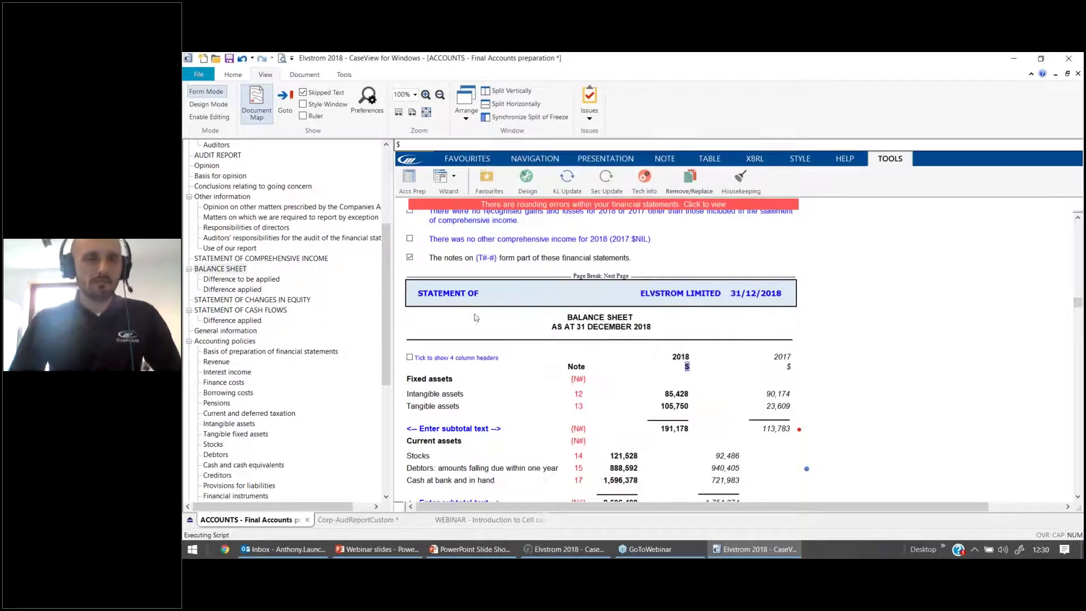
Back in Results and dividends, replace the £ sign before the copied sentence's current year amount with a new cell numbered USXRD3.
scroll(230, 238, "up", 5)
left_click(237, 227)
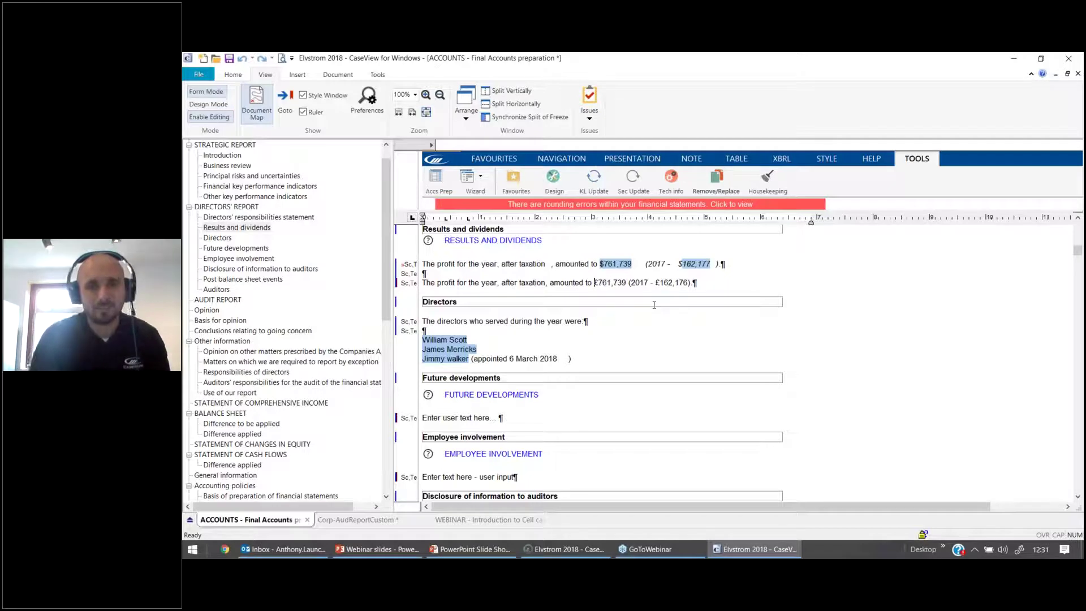
key("Delete")
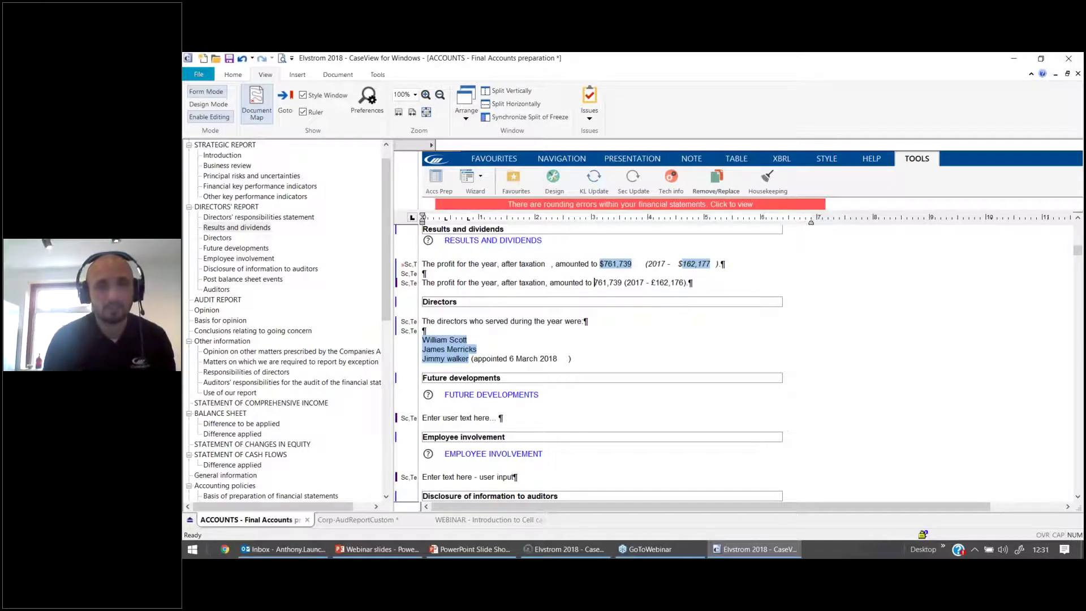
left_click(295, 75)
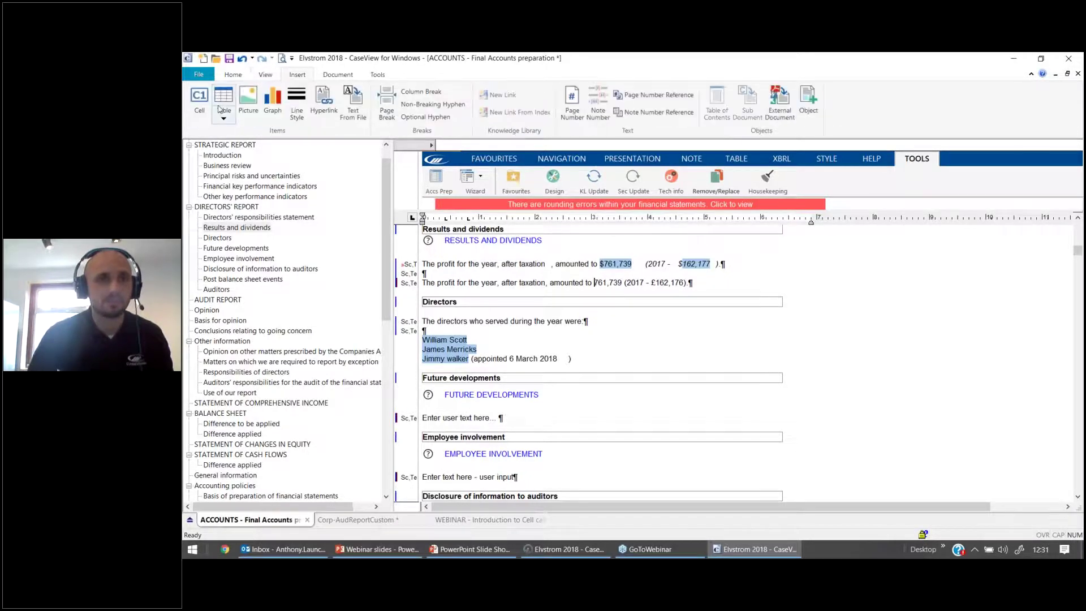
left_click(199, 112)
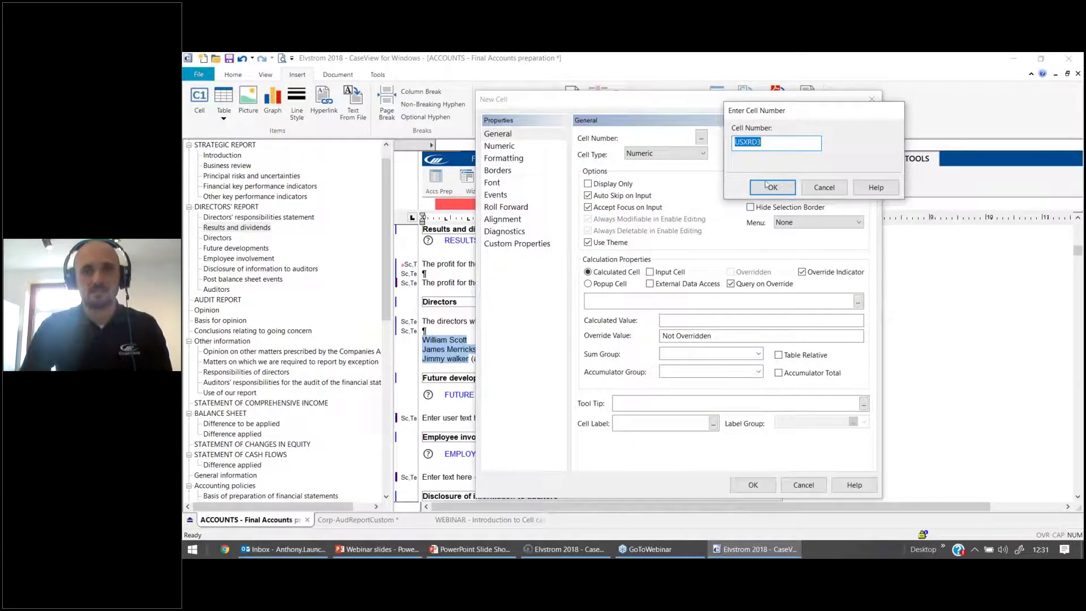
left_click(770, 187)
Make the new cell USXRD3 an Alphanumeric calculated cell with the calculation currmd and confirm it.
left_click(702, 153)
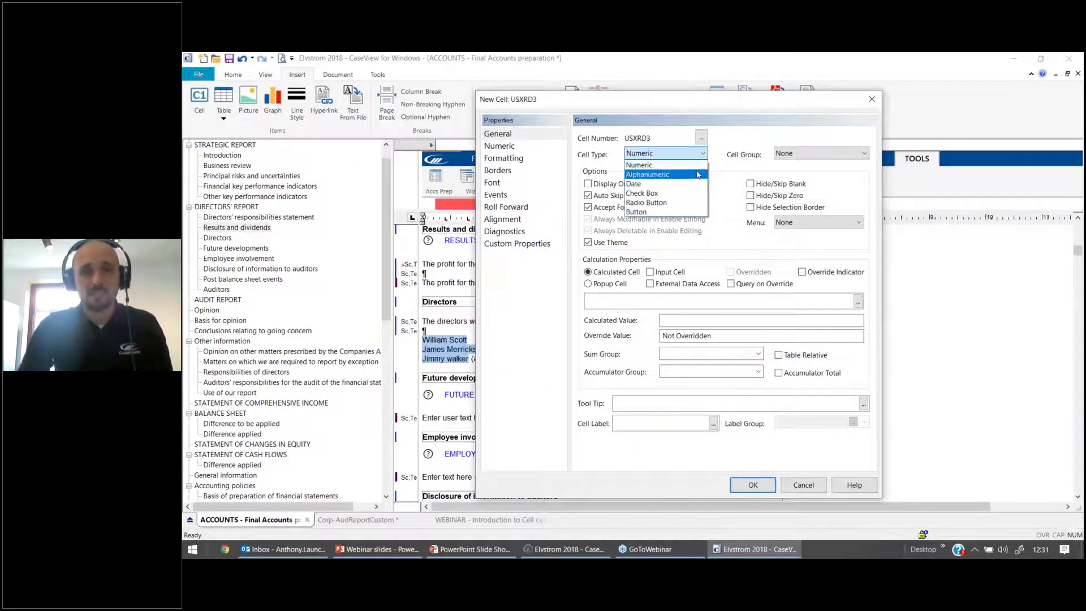
left_click(694, 175)
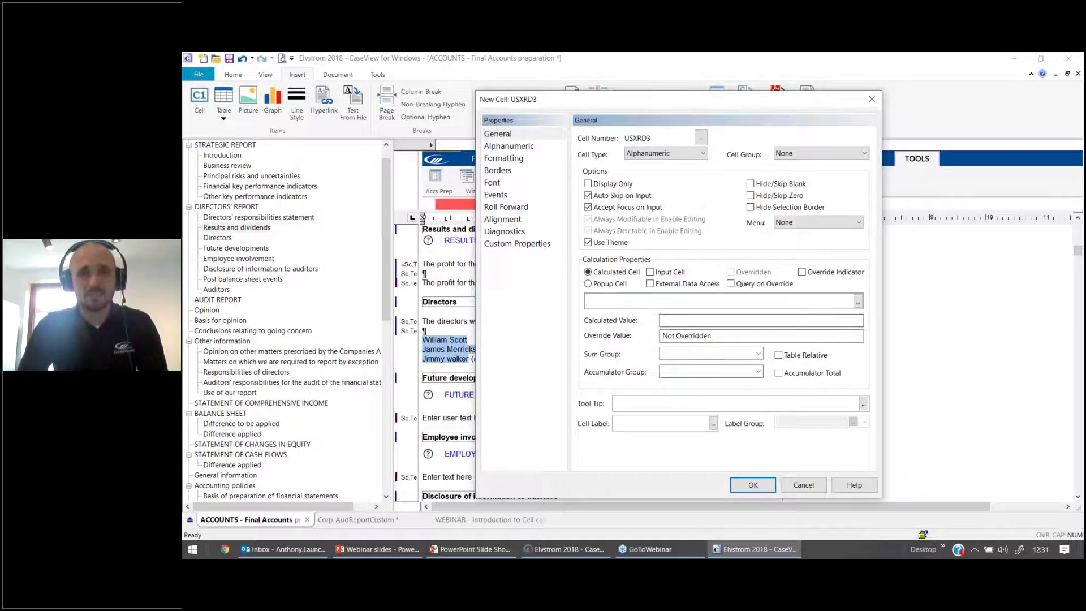
left_click(650, 299)
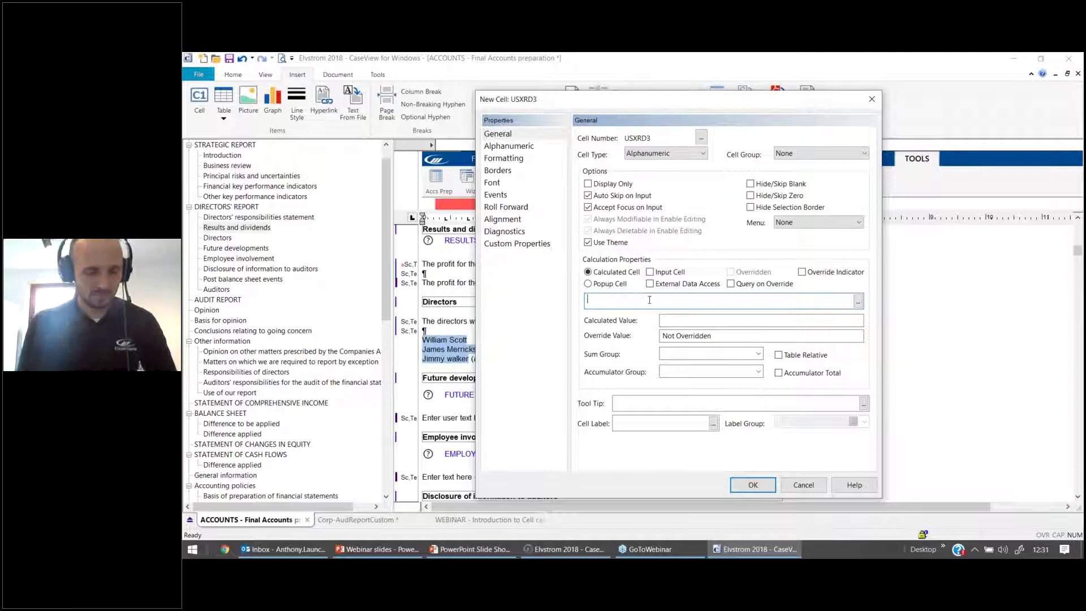
type("currnd")
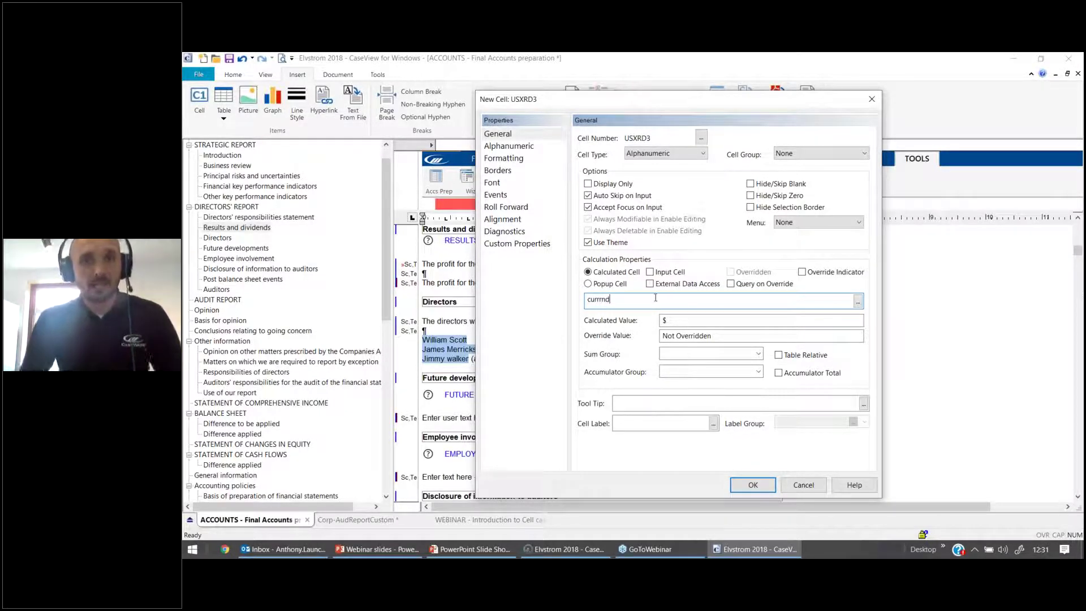
left_click_drag(620, 300, 547, 309)
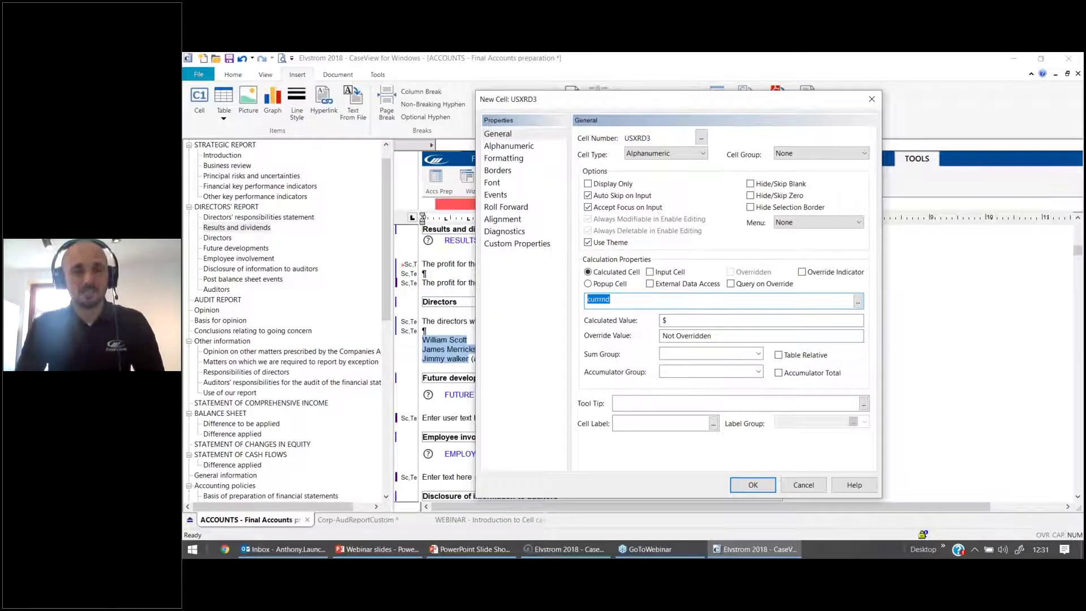
left_click(677, 320)
left_click(753, 485)
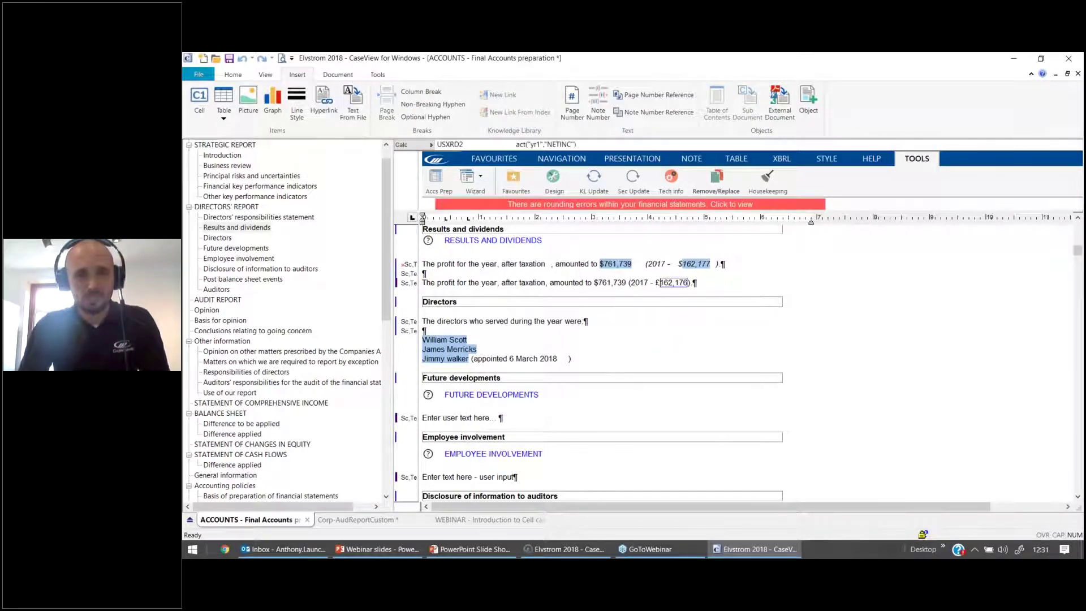
Copy the cell number USXRD3 of the currency symbol cell before the current year amount.
left_click(596, 285)
left_click_drag(466, 145, 412, 146)
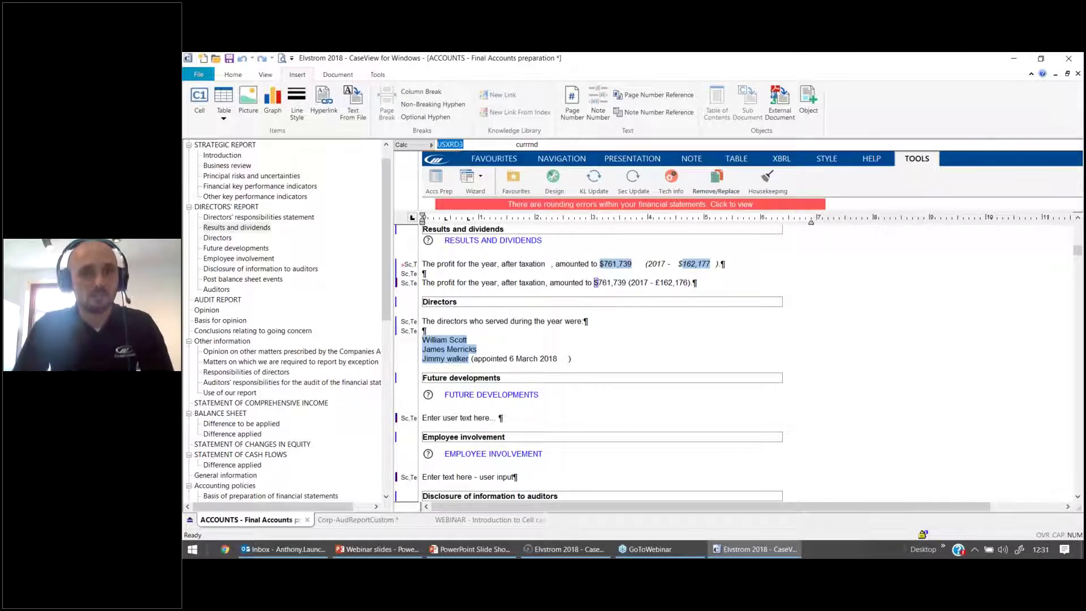
right_click(467, 150)
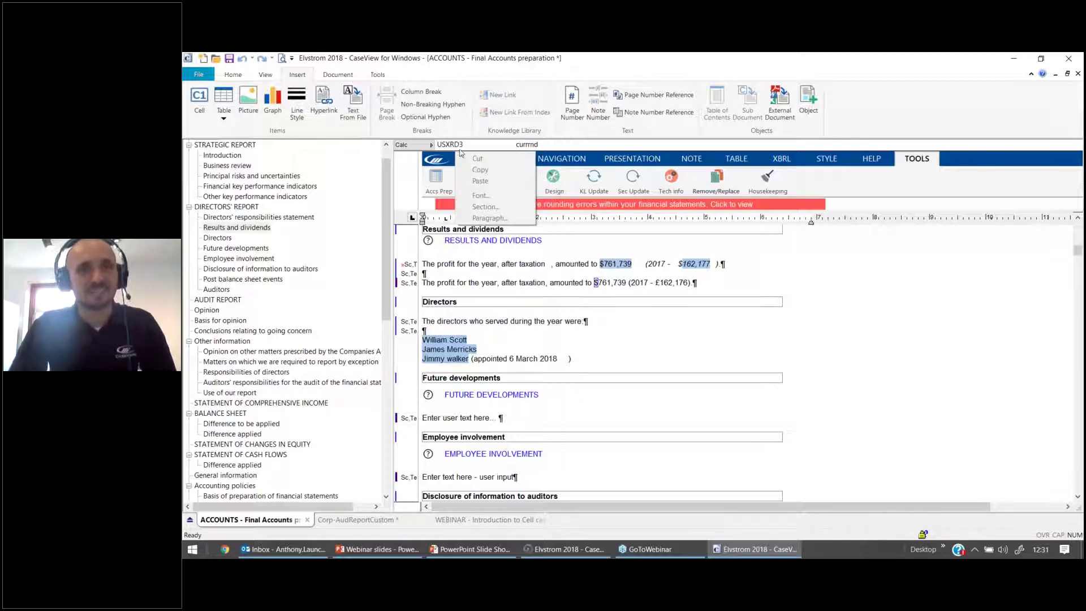
left_click_drag(466, 145, 425, 145)
key("ctrl+c")
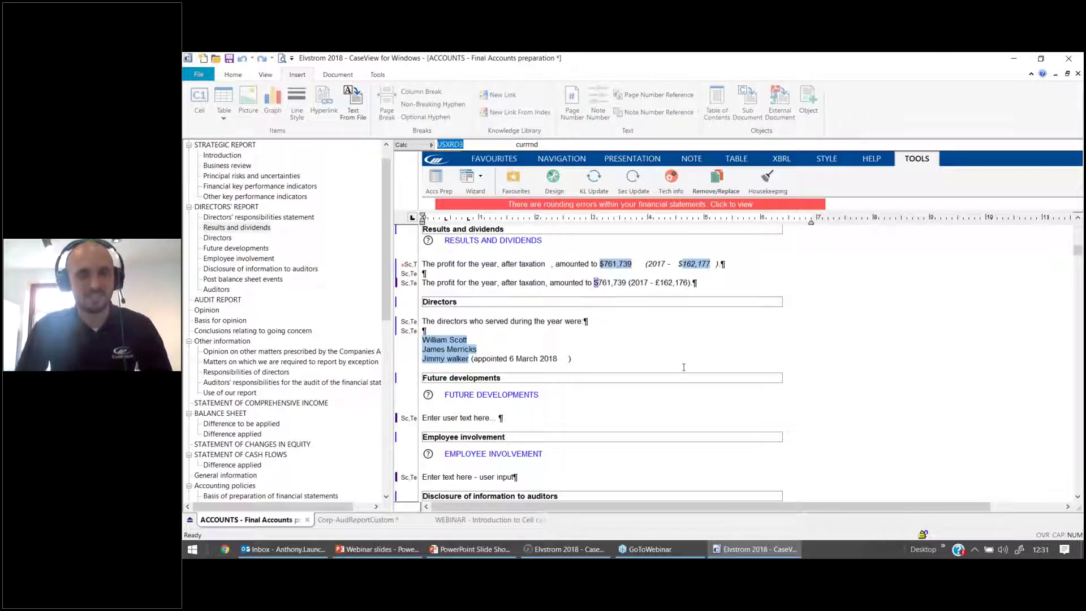
Replace the £ sign before the prior year amount with a duplicate of cell USXRD3 that uses the existing cell's properties.
left_click(658, 282)
key("BackSpace")
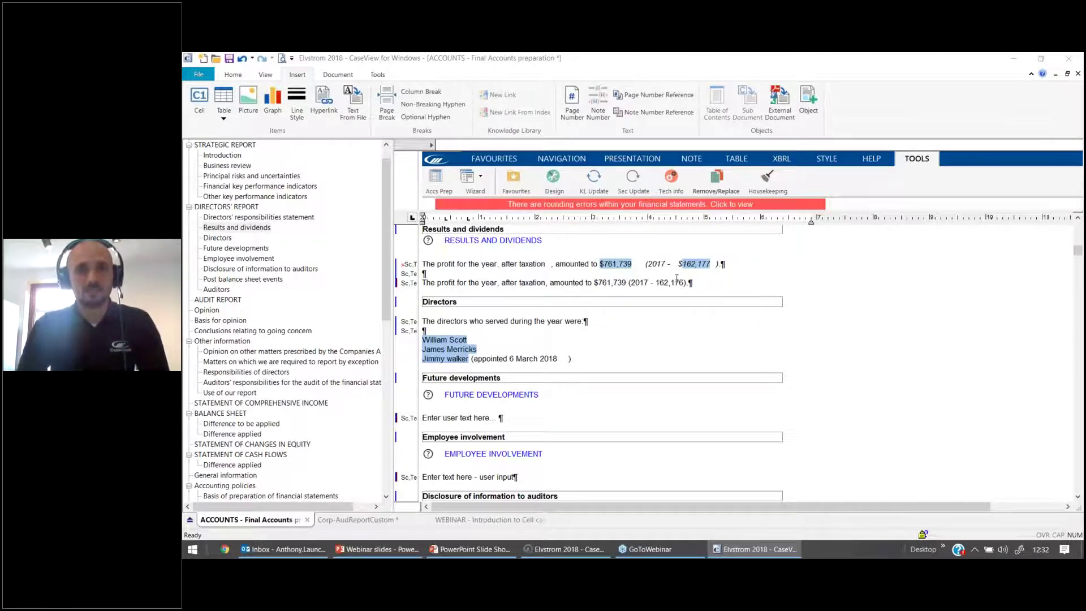
key("ctrl+l")
key("ctrl+v")
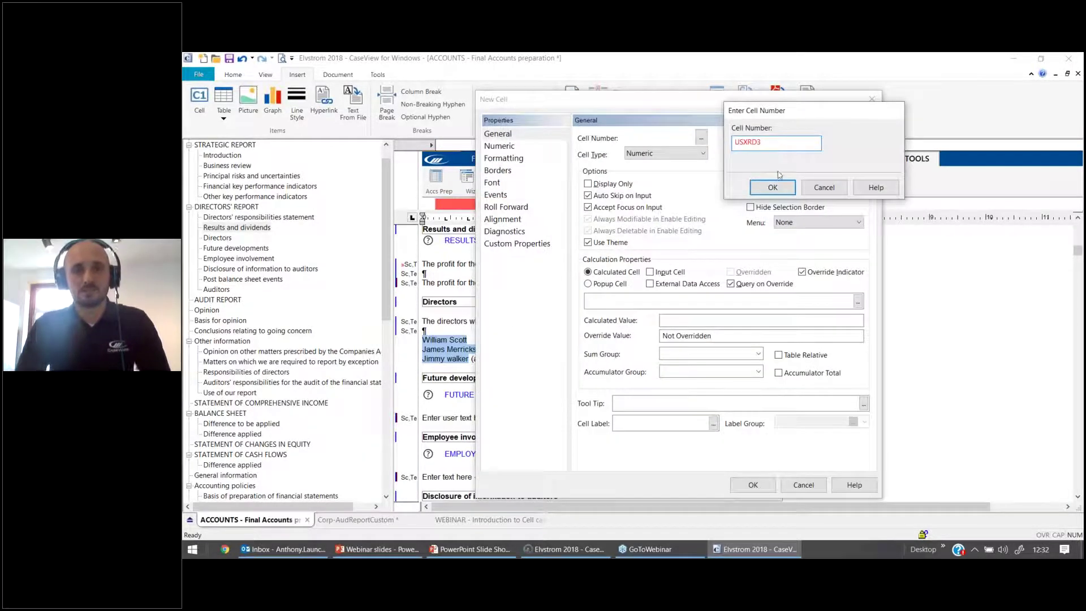
double_click(744, 143)
left_click(752, 143)
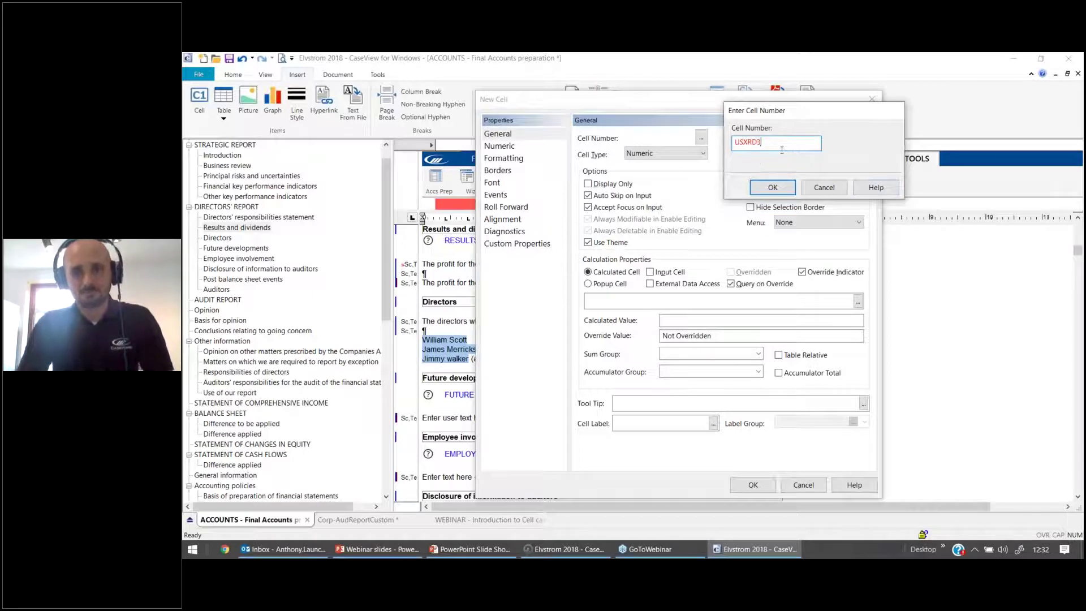
left_click(772, 188)
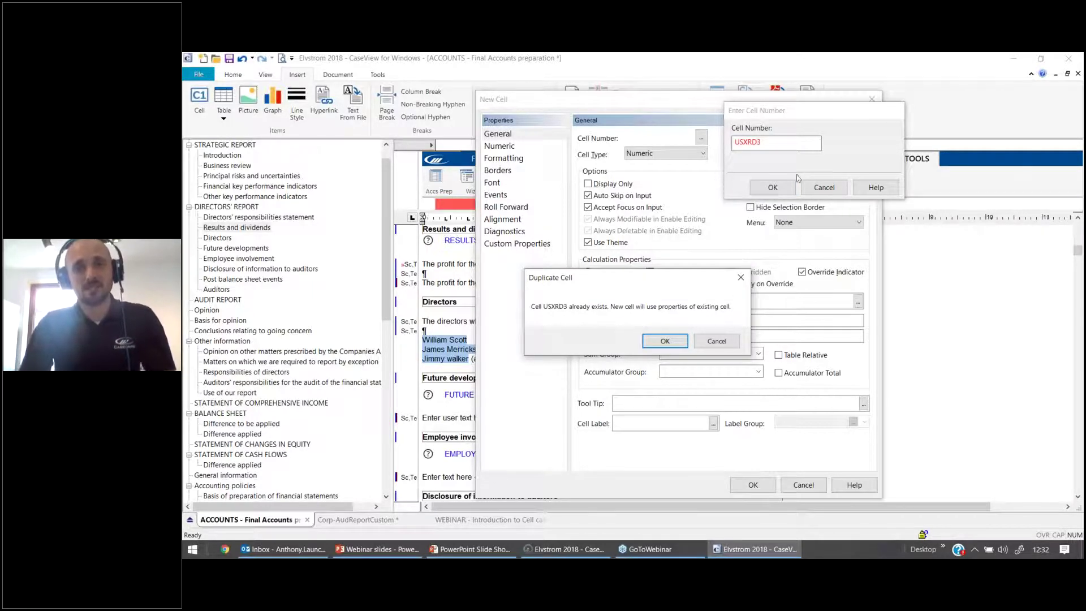
left_click(661, 341)
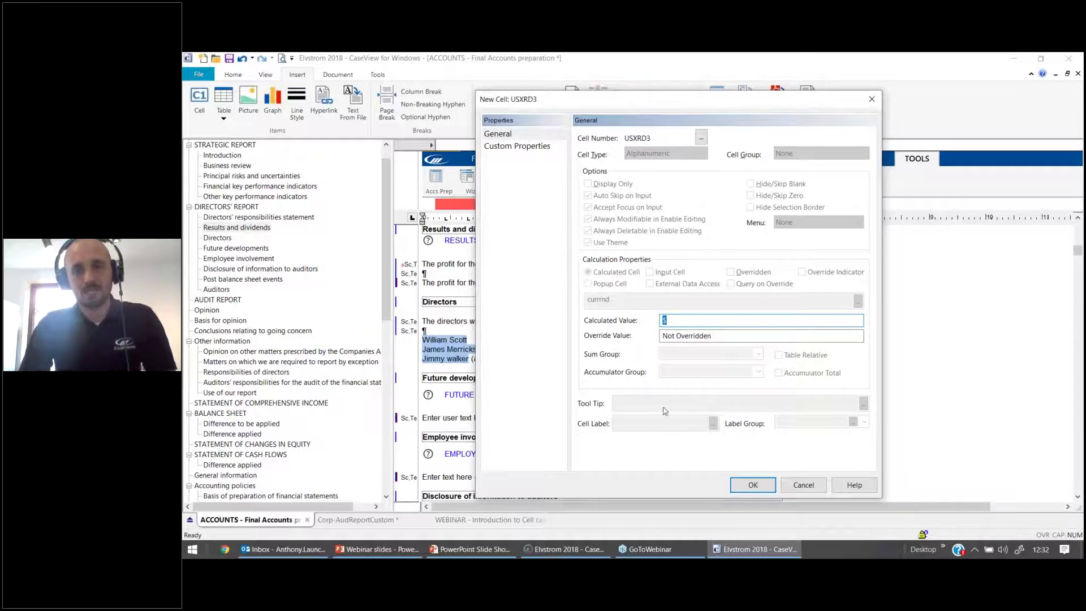
left_click(752, 484)
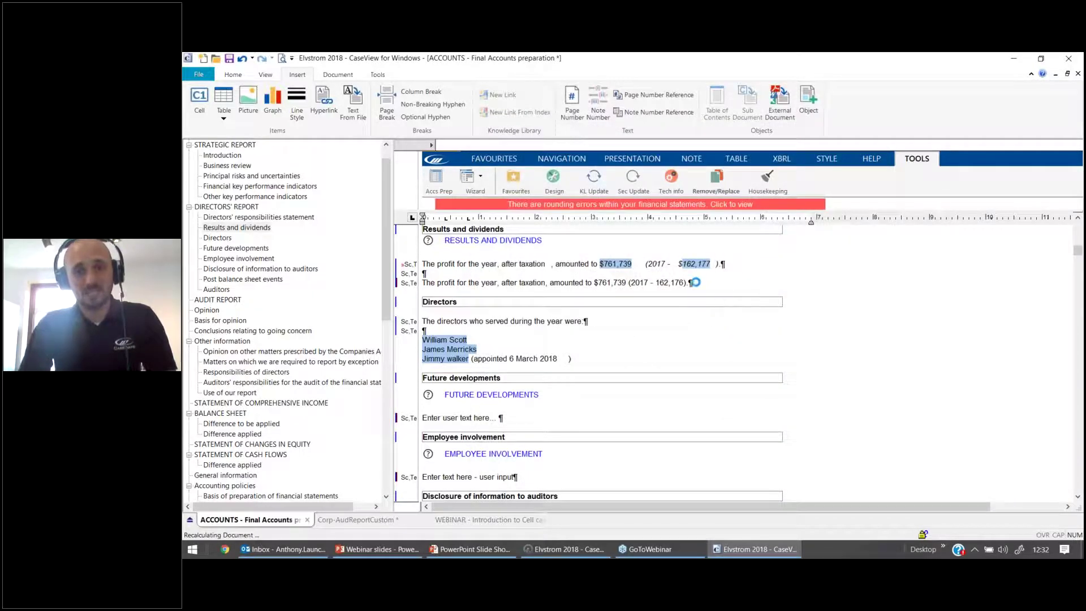
Check the calculation of both currency symbol cells in the copied sentence and turn off editing mode.
left_click(597, 284)
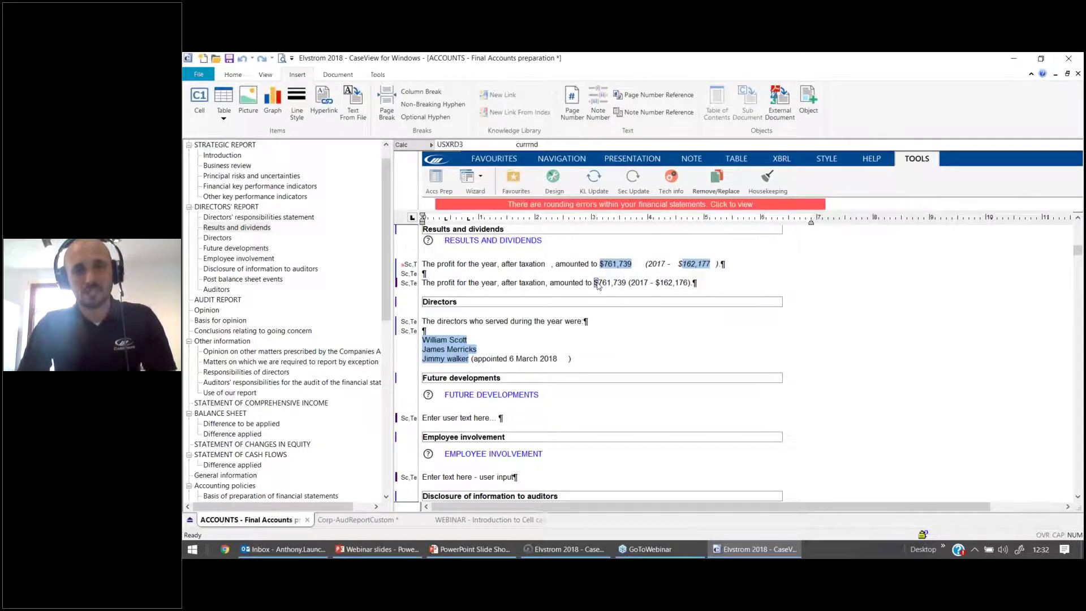
left_click(657, 285)
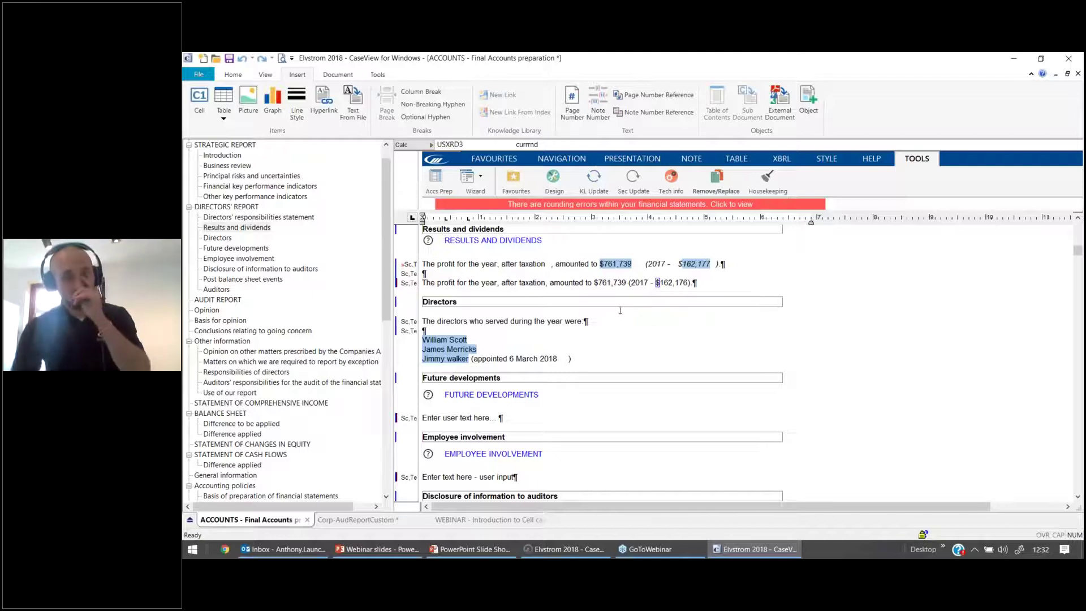
left_click(265, 74)
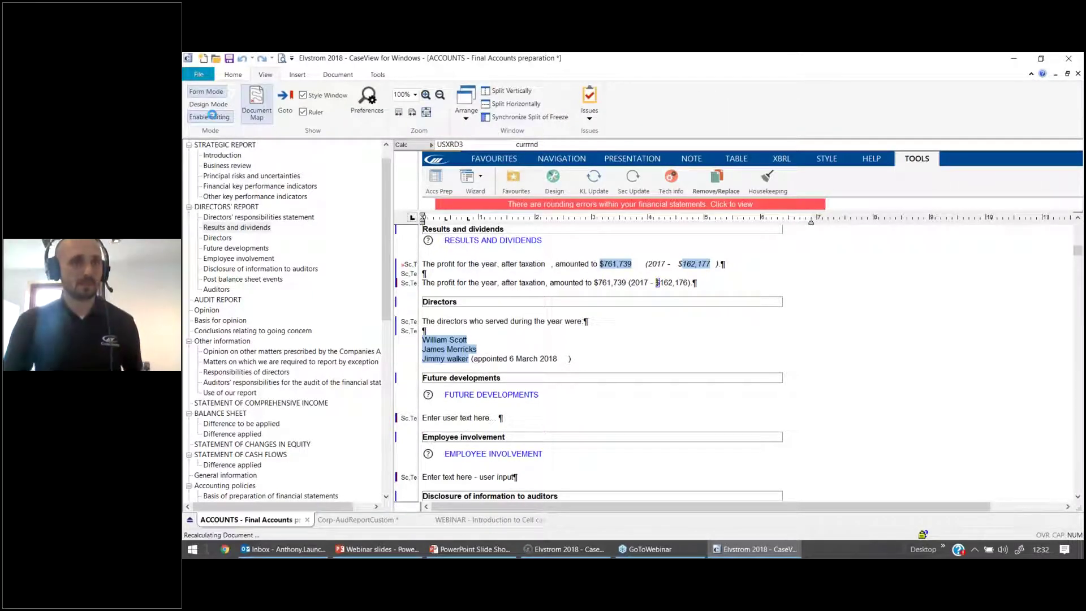
left_click(212, 115)
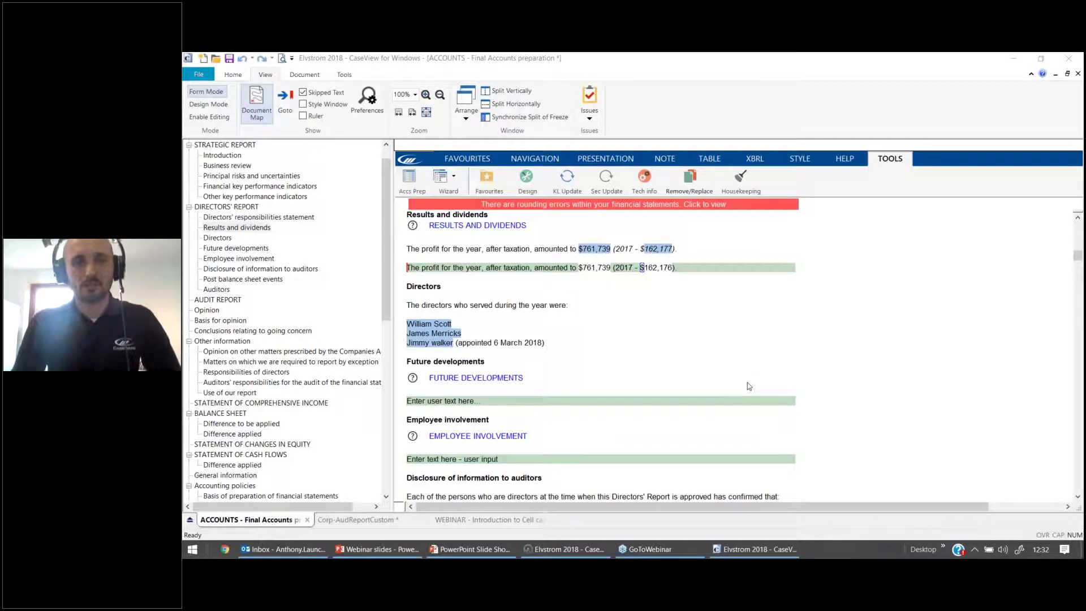
key("alt+Tab")
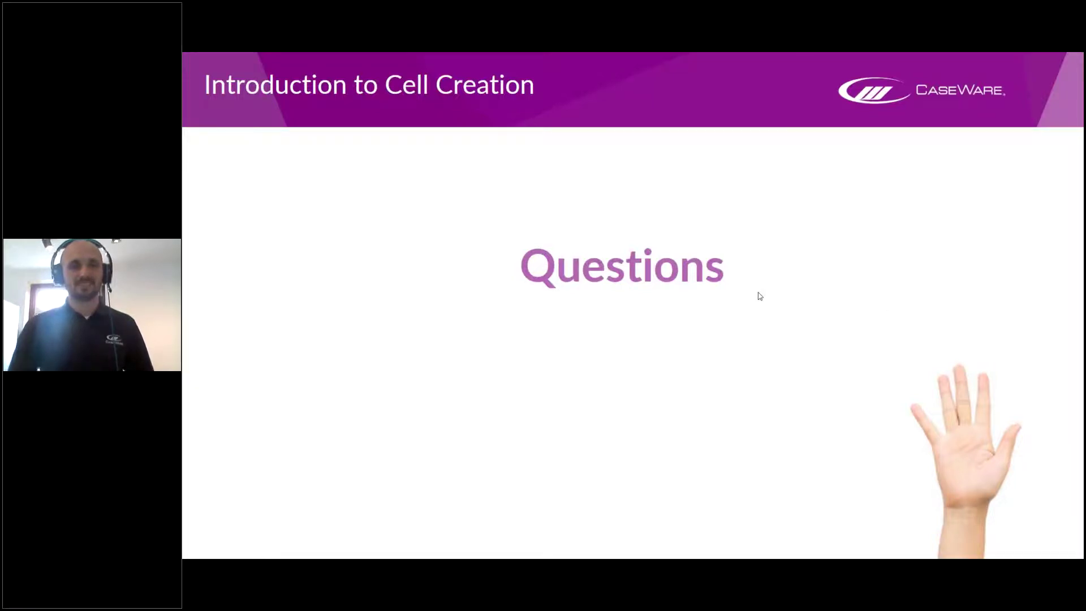
key("Right")
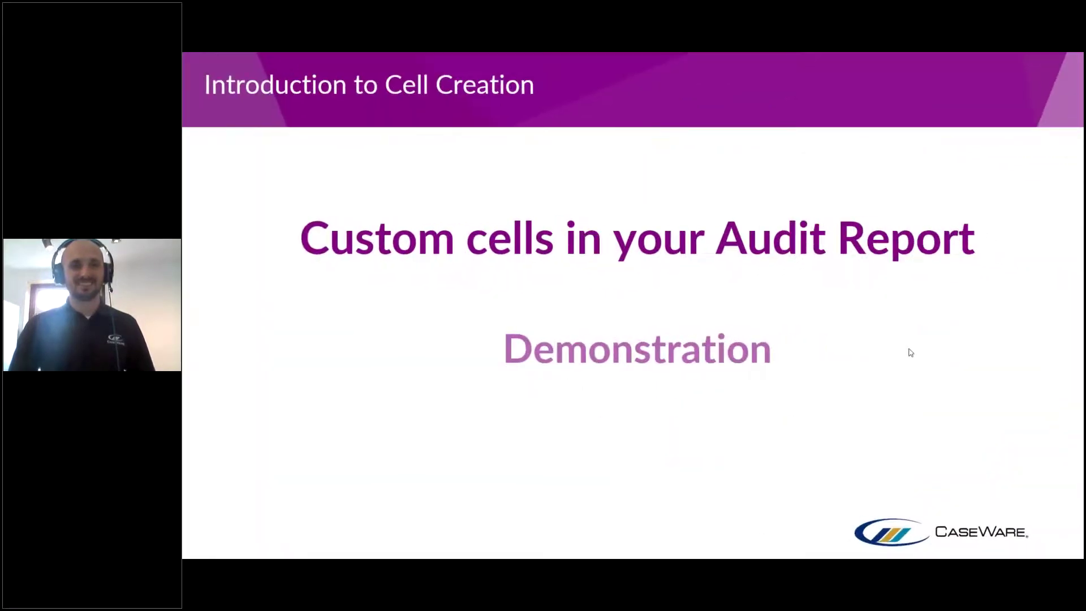
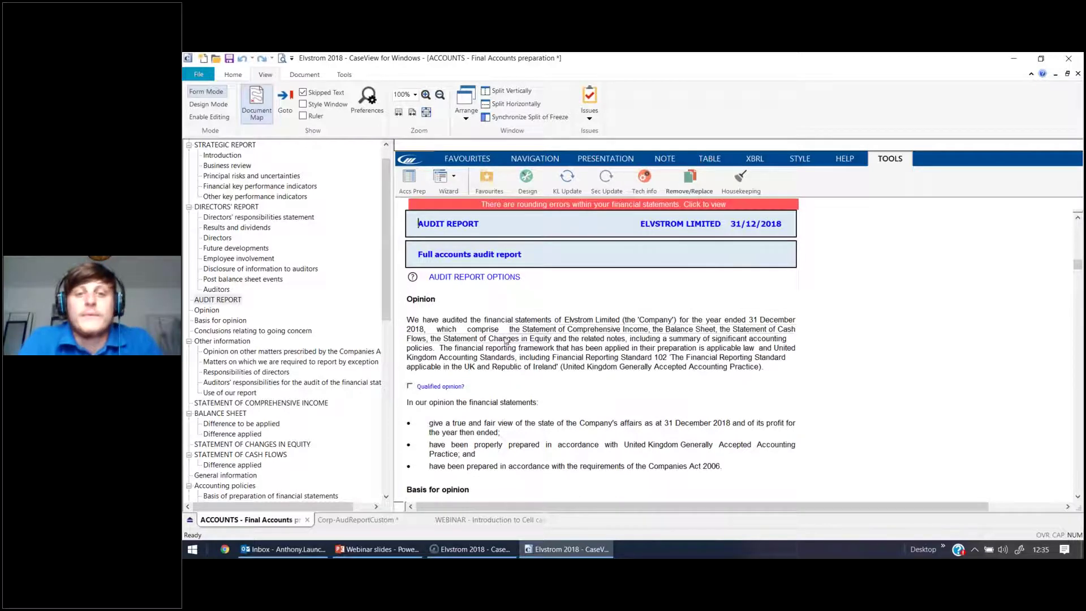
Check the company name cell and both year-end date cells in the Opinion section of the audit report.
left_click(582, 321)
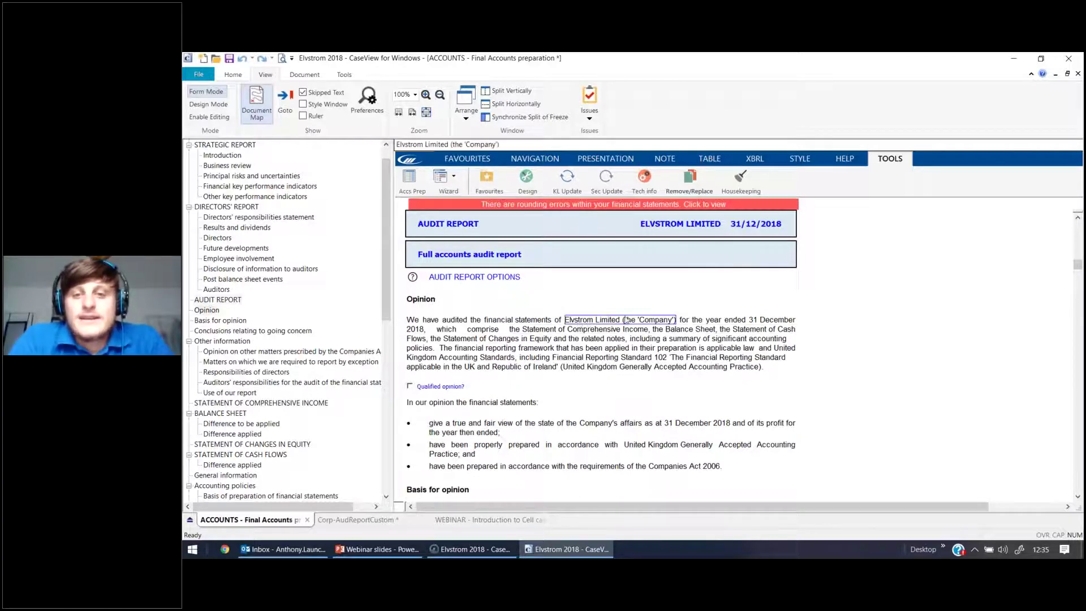
left_click(772, 321)
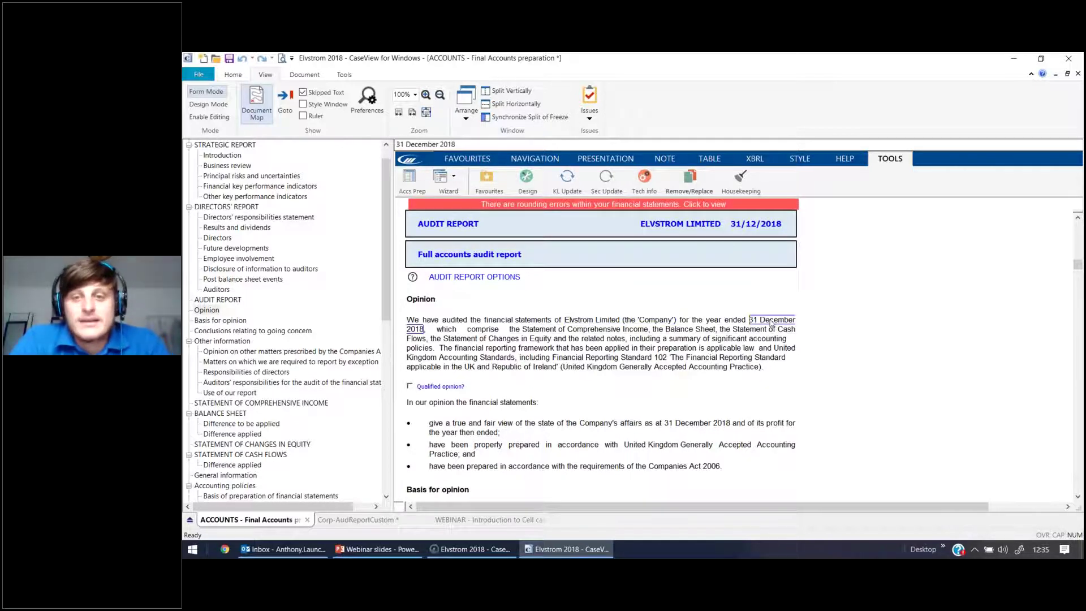
left_click(700, 424)
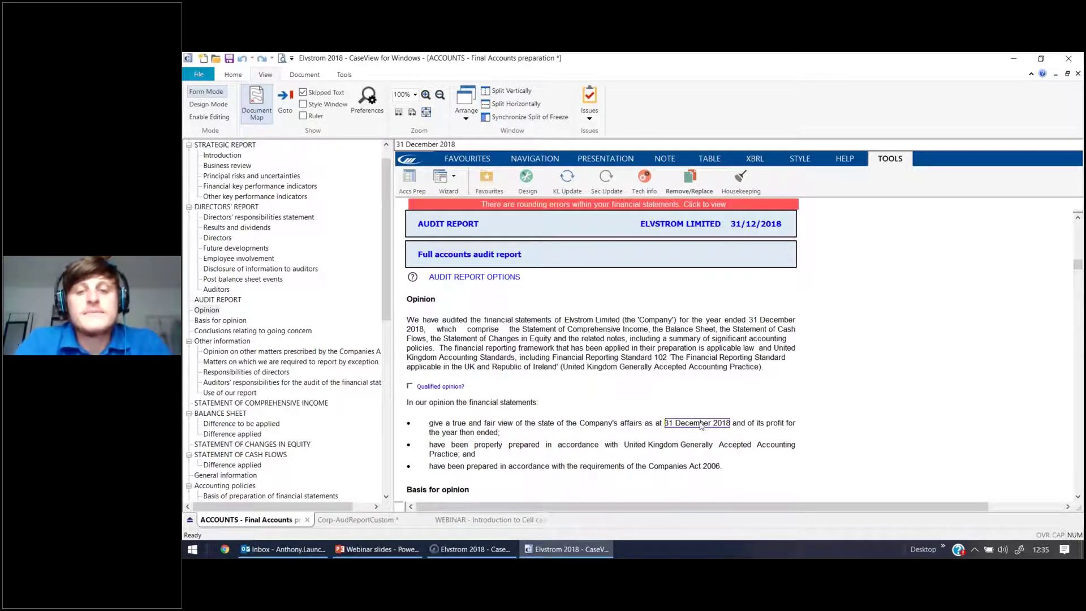
In the Corp-AudReportCustom document, insert a new cell numbered USXRD3 directly before "Charlie's Crossways Limited" in the first paragraph.
left_click(372, 521)
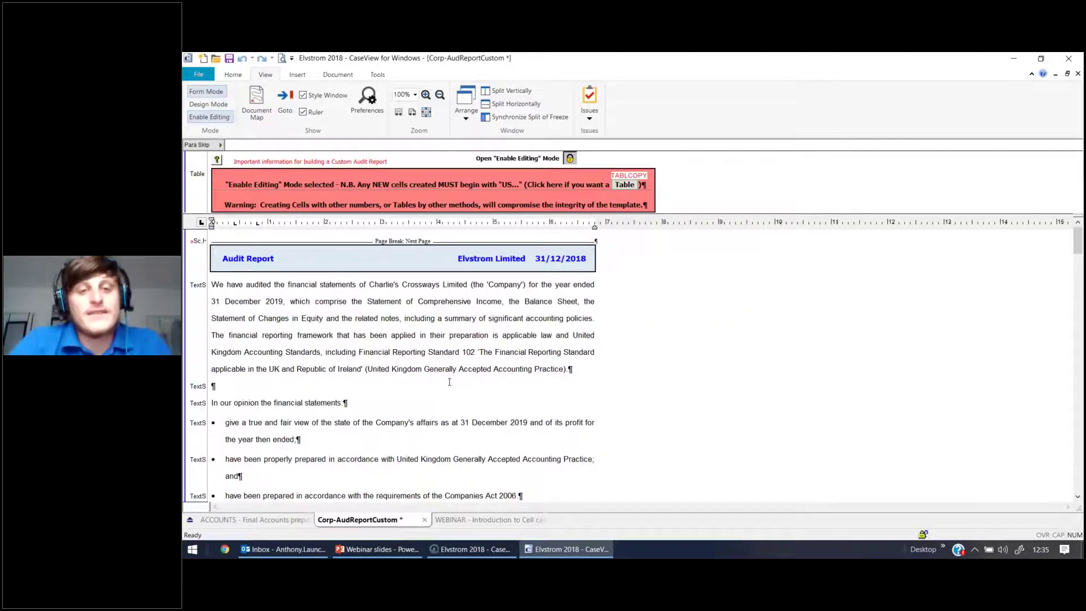
left_click_drag(369, 285, 470, 287)
left_click(469, 287)
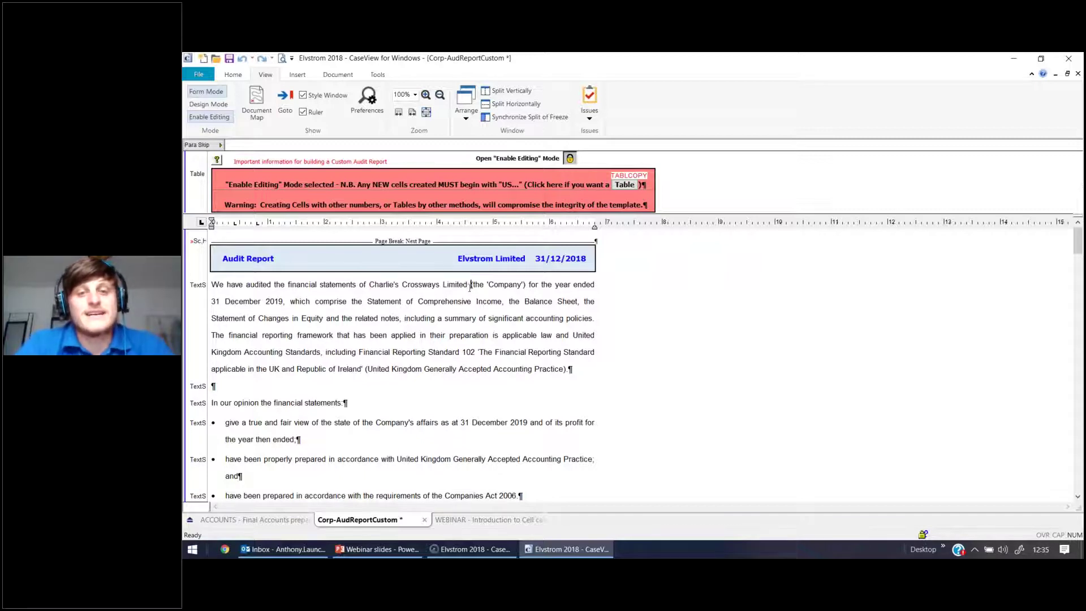
left_click(370, 285)
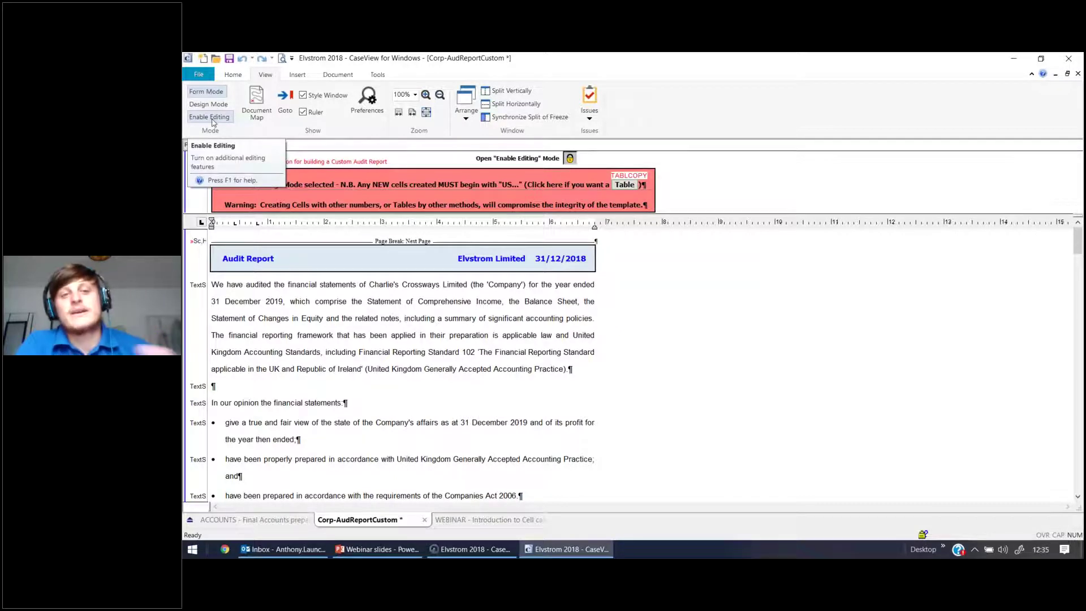
left_click(303, 77)
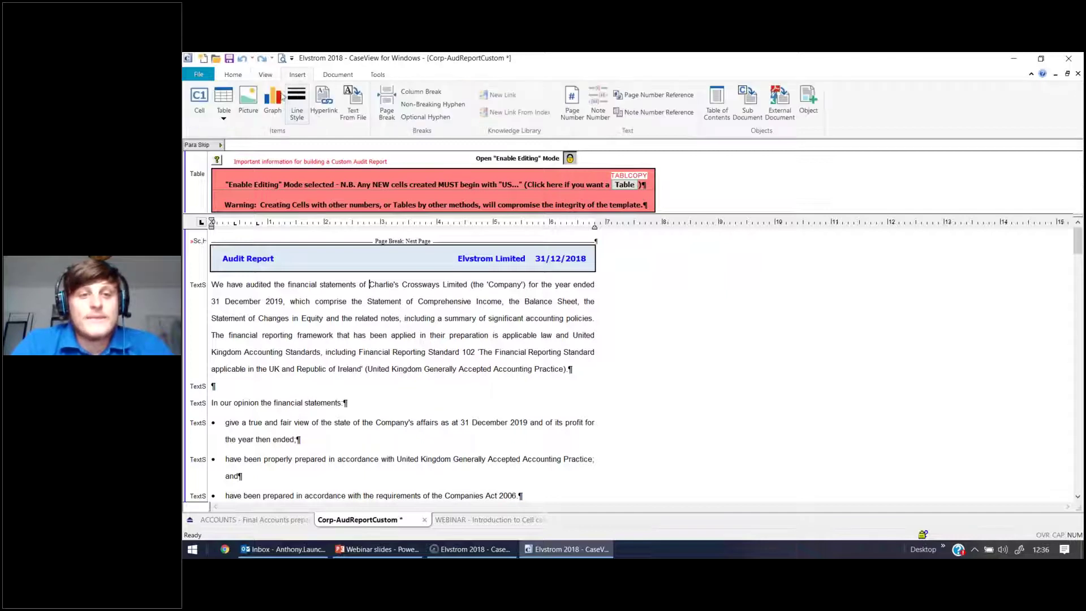
left_click(203, 108)
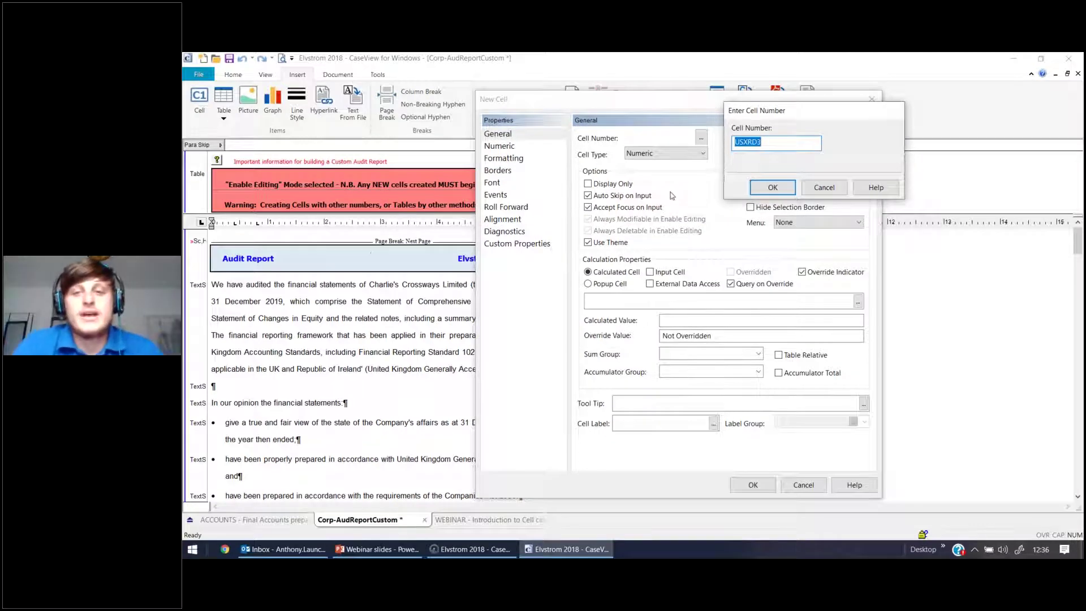
left_click(767, 145)
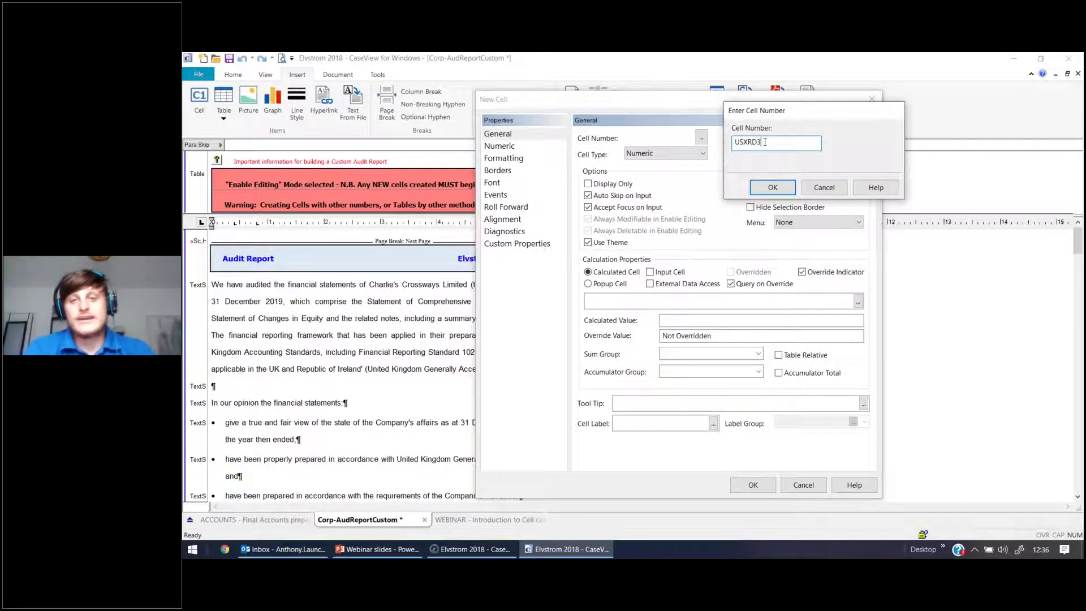
left_click(767, 188)
Make cell USXRD3 an Alphanumeric calculated cell using the company name engagement property CLP2 and confirm it.
left_click(666, 153)
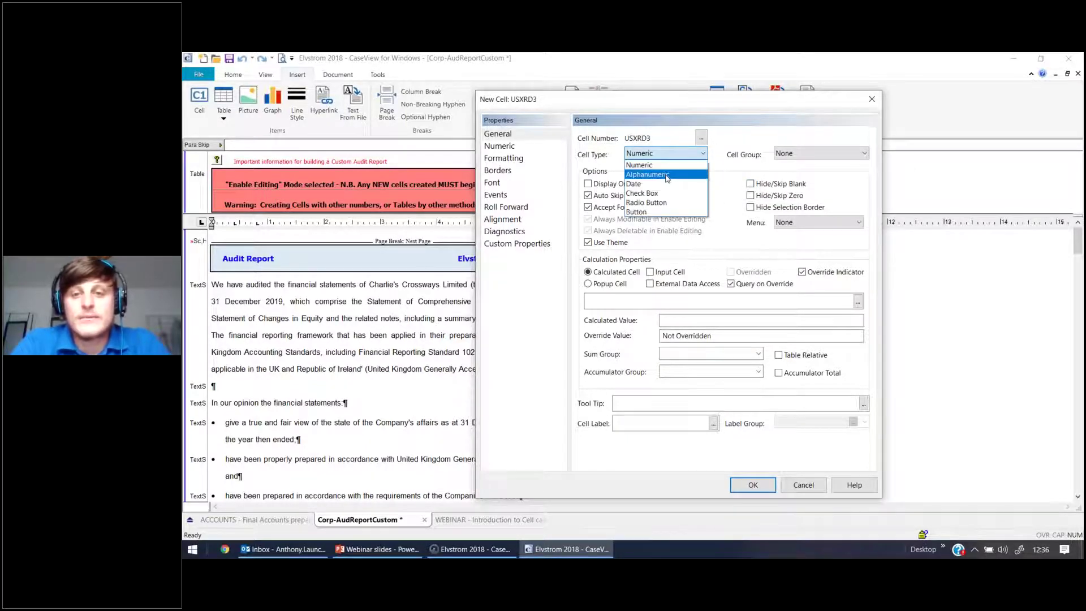
left_click(667, 177)
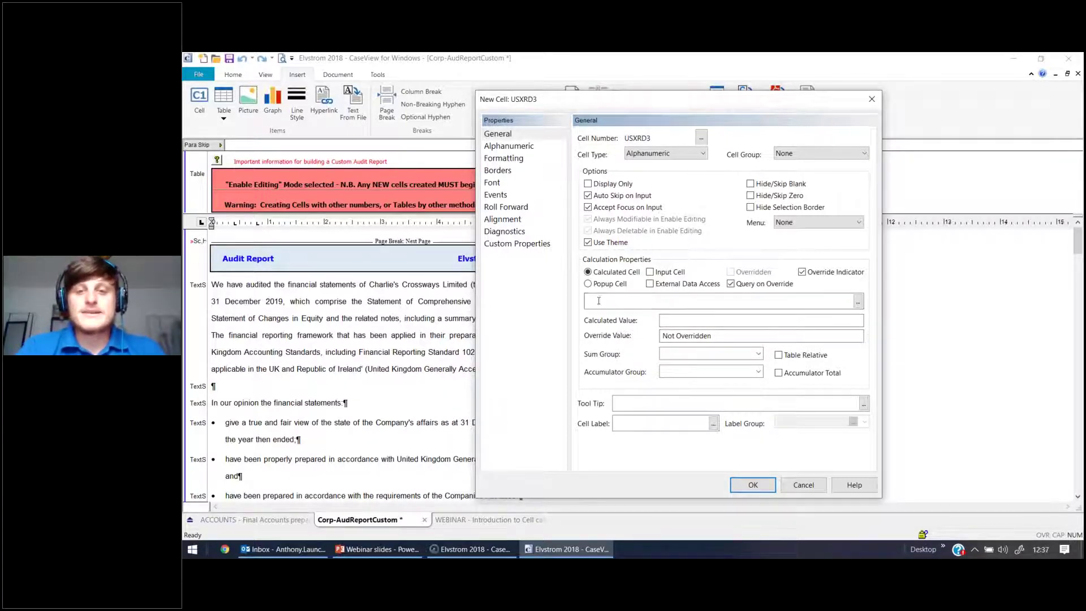
left_click(858, 305)
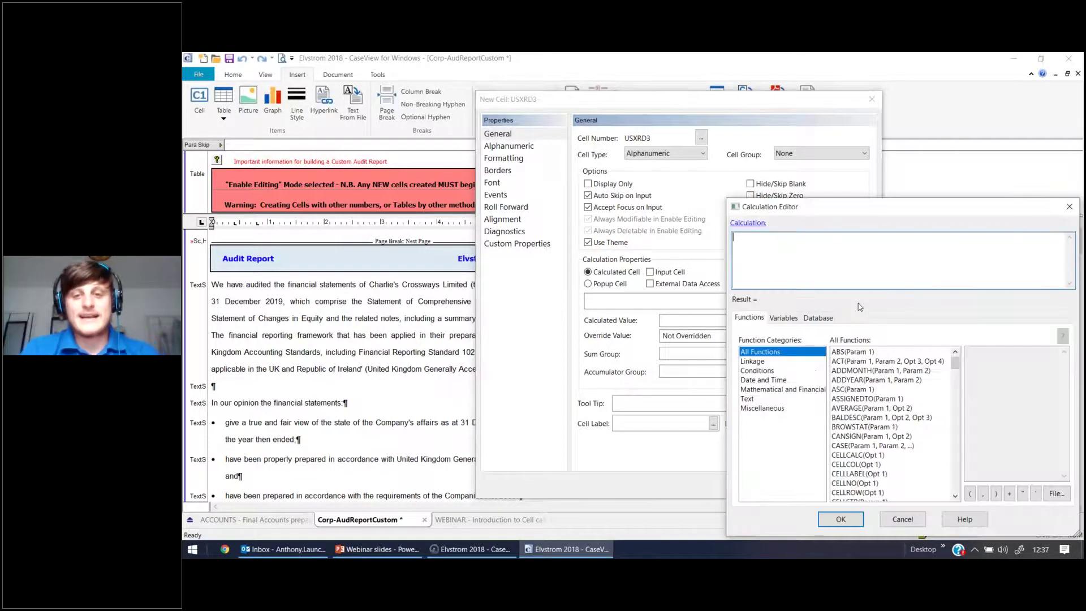
left_click_drag(822, 210, 607, 160)
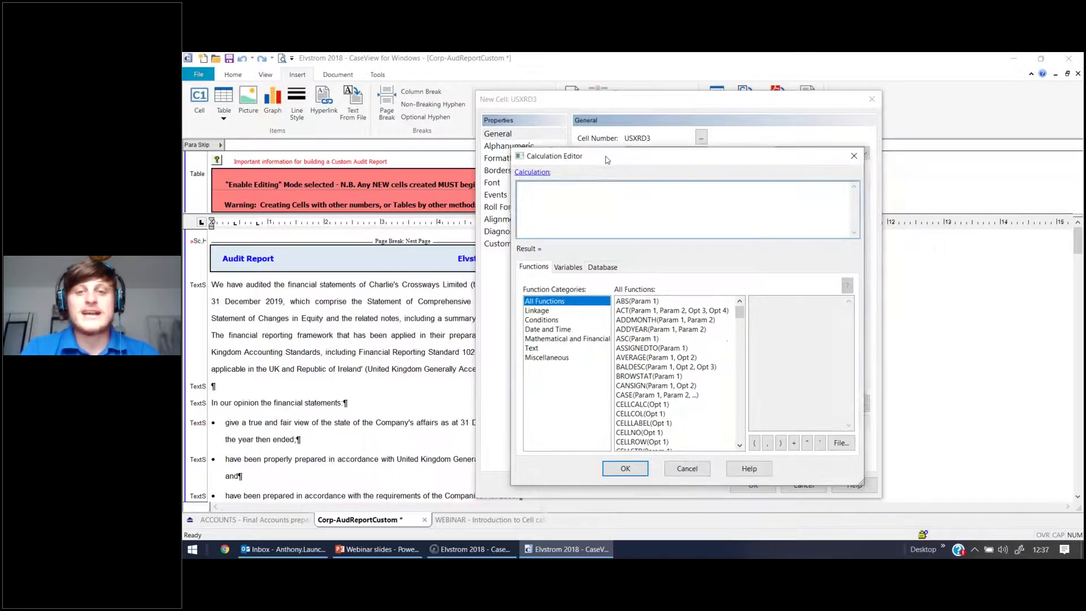
left_click(568, 268)
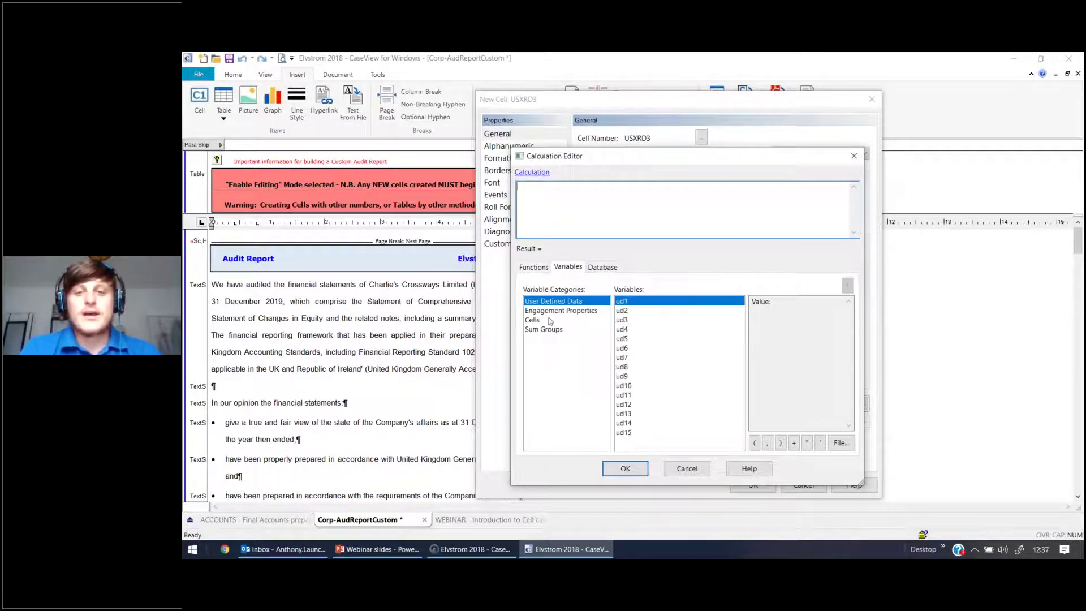
left_click(570, 310)
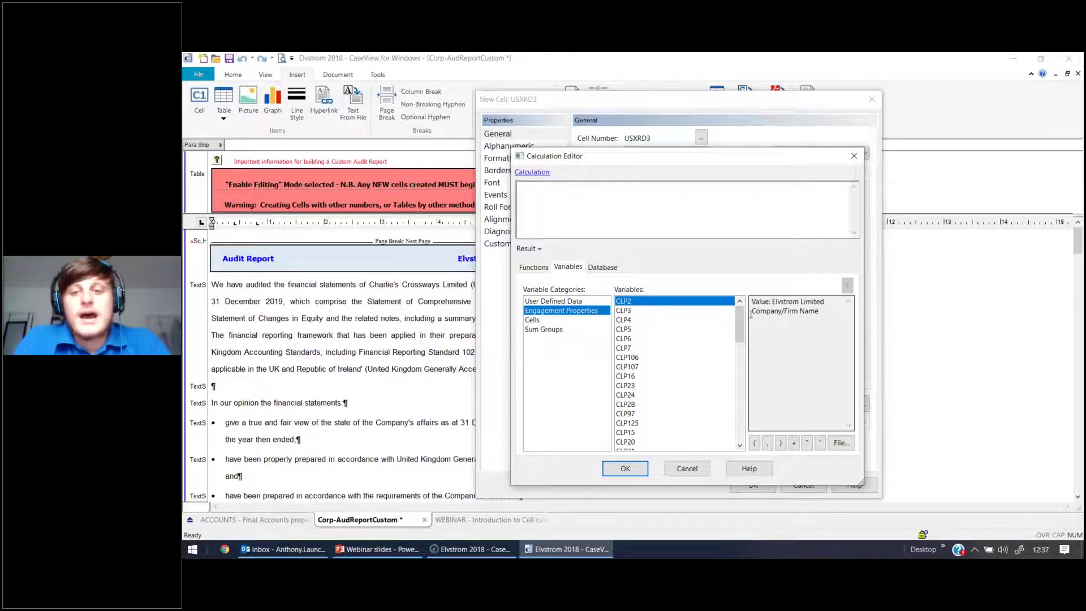
left_click(625, 312)
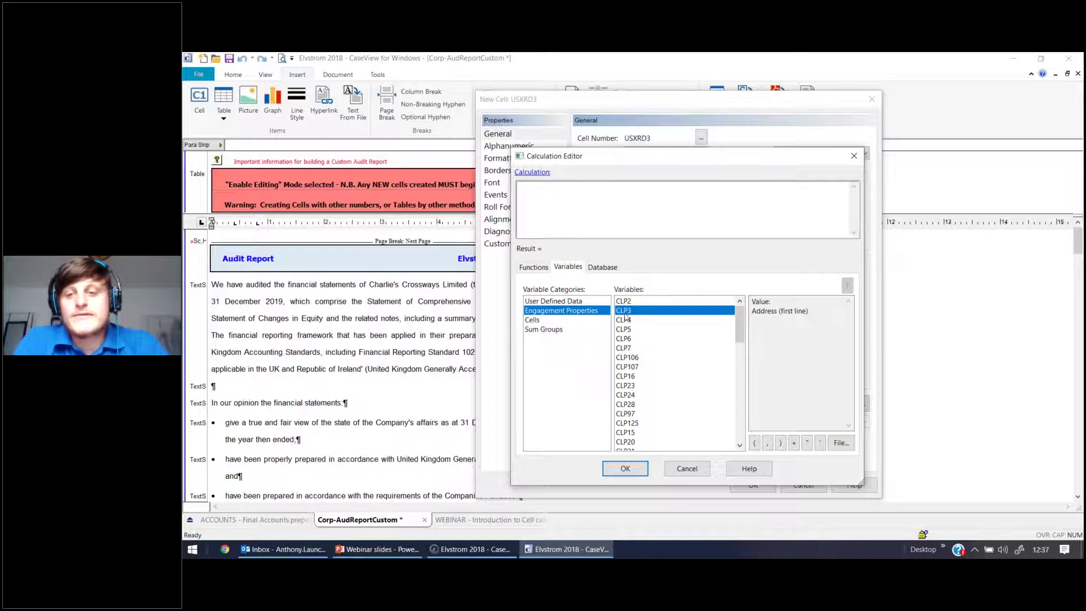
left_click(626, 318)
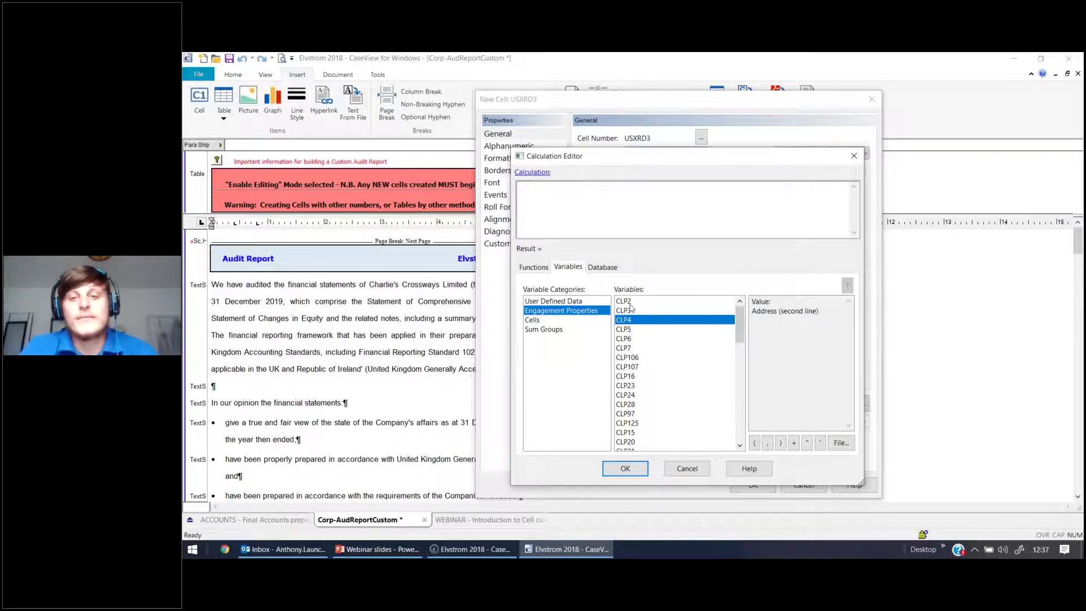
double_click(628, 303)
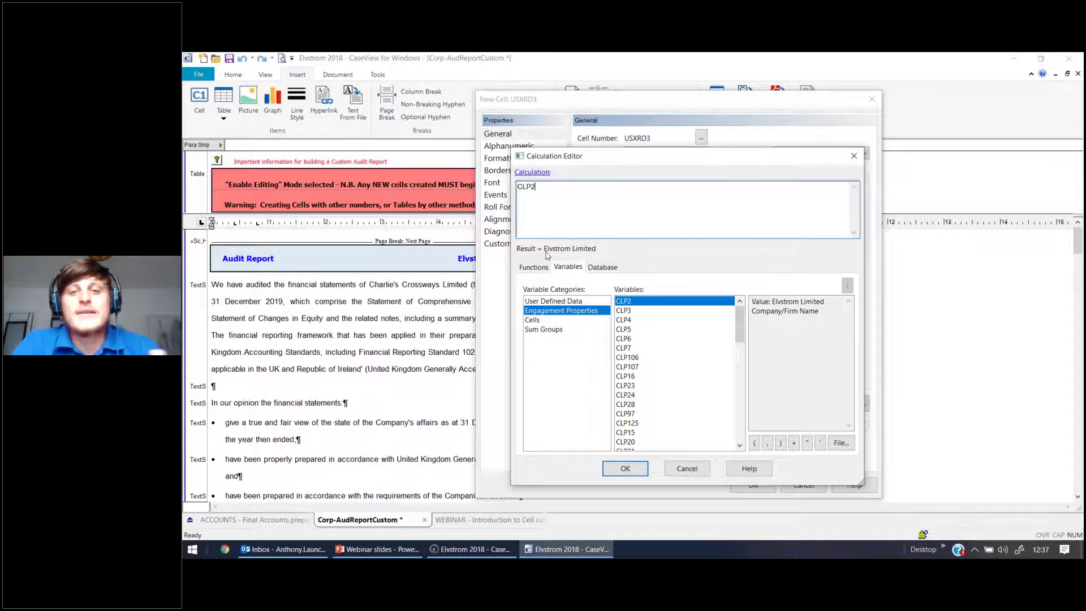
left_click(624, 468)
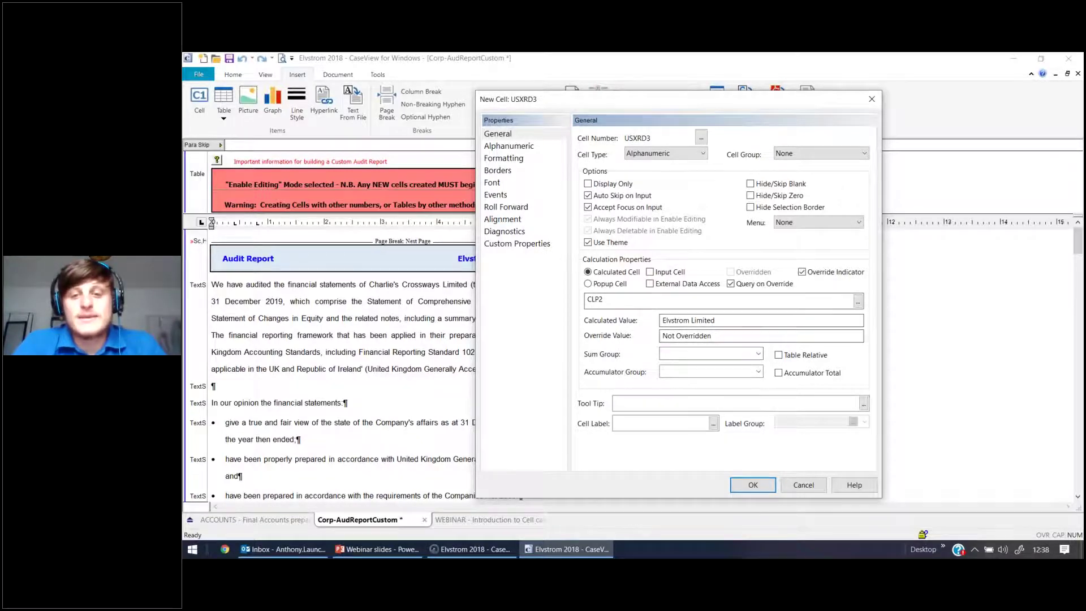
left_click(753, 485)
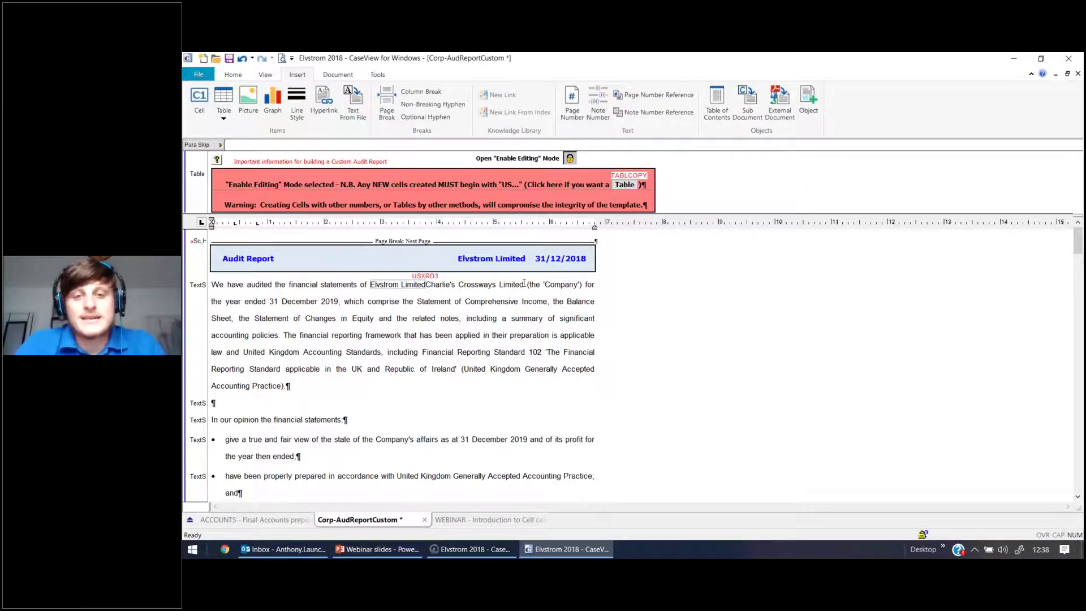
Delete the plain text "Charlie's Crossways Limited" after the company name cell, keeping cell USXRD3 in the sentence.
key("BackSpace")
key("BackSpace")
key("BackSpace")
key("BackSpace")
key("BackSpace")
key("BackSpace")
key("BackSpace")
key("BackSpace")
key("BackSpace")
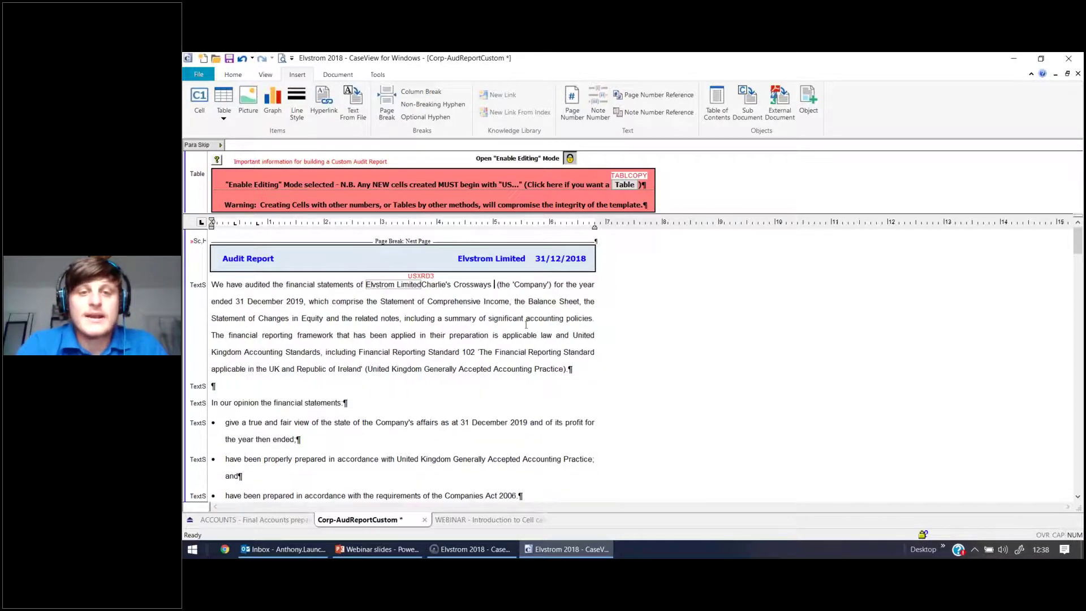
key("BackSpace")
key("BackSpace")
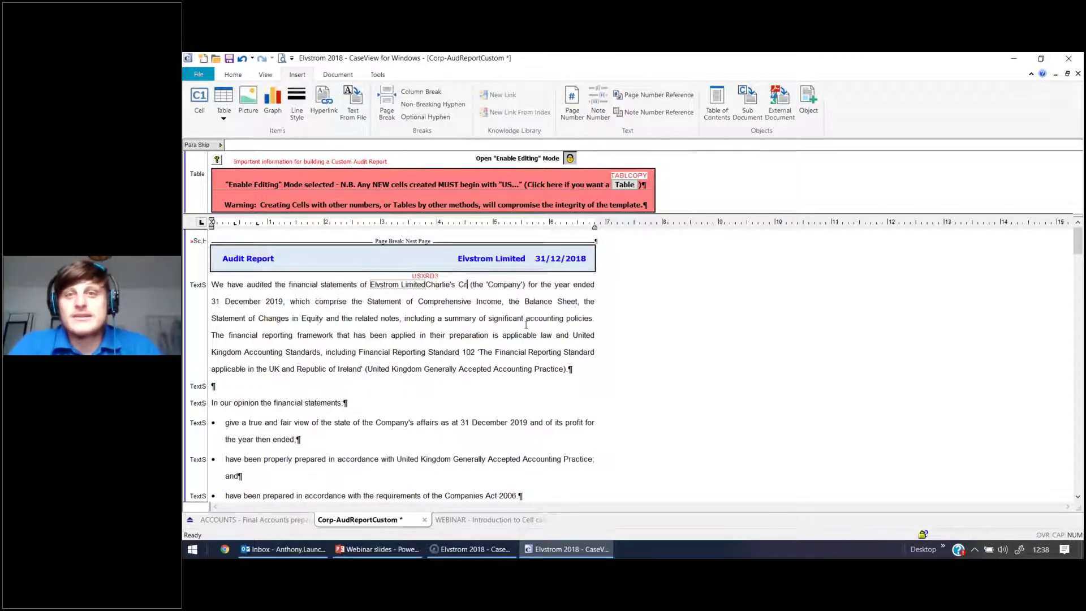
key("BackSpace")
key("BackSpace")
key("BackSpace")
key("BackSpace")
key("BackSpace")
key("BackSpace")
key("BackSpace")
key("BackSpace")
key("BackSpace")
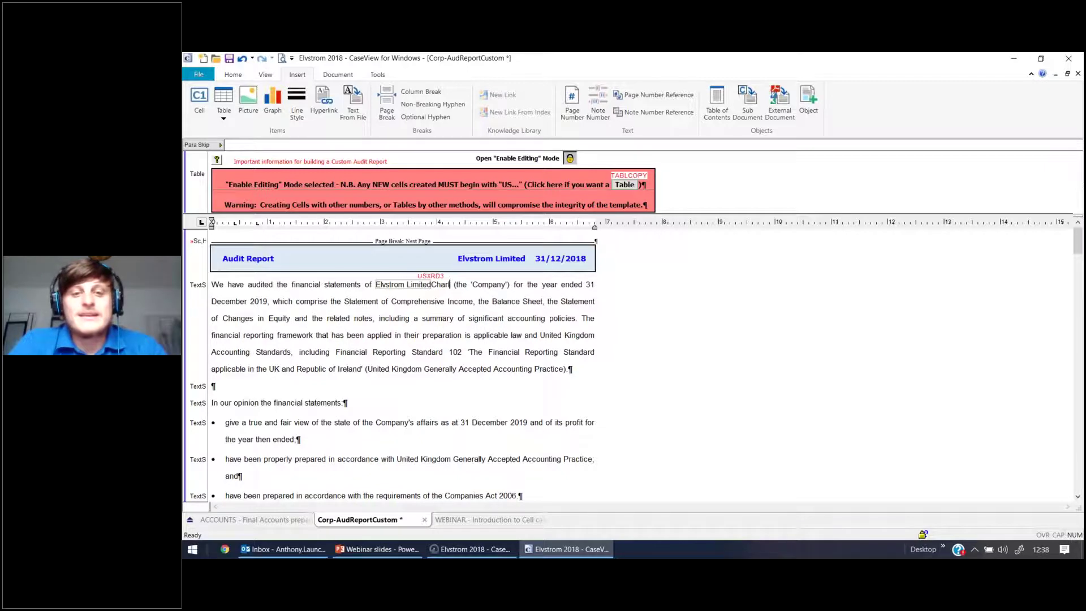
key("BackSpace")
key("BackSpace")
key("BackSpace")
key("BackSpace")
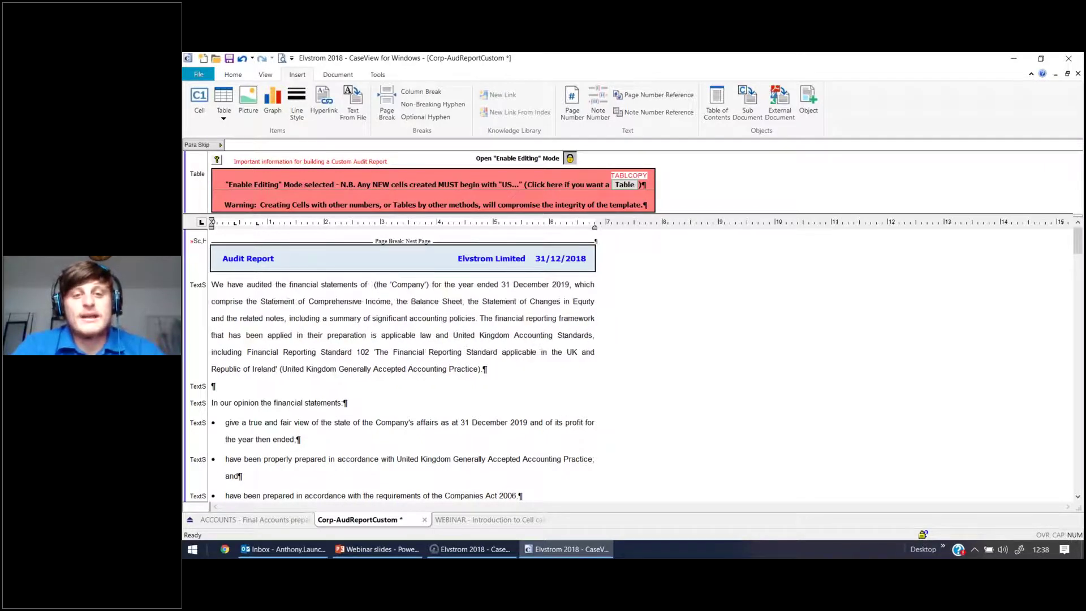
key("ctrl+z")
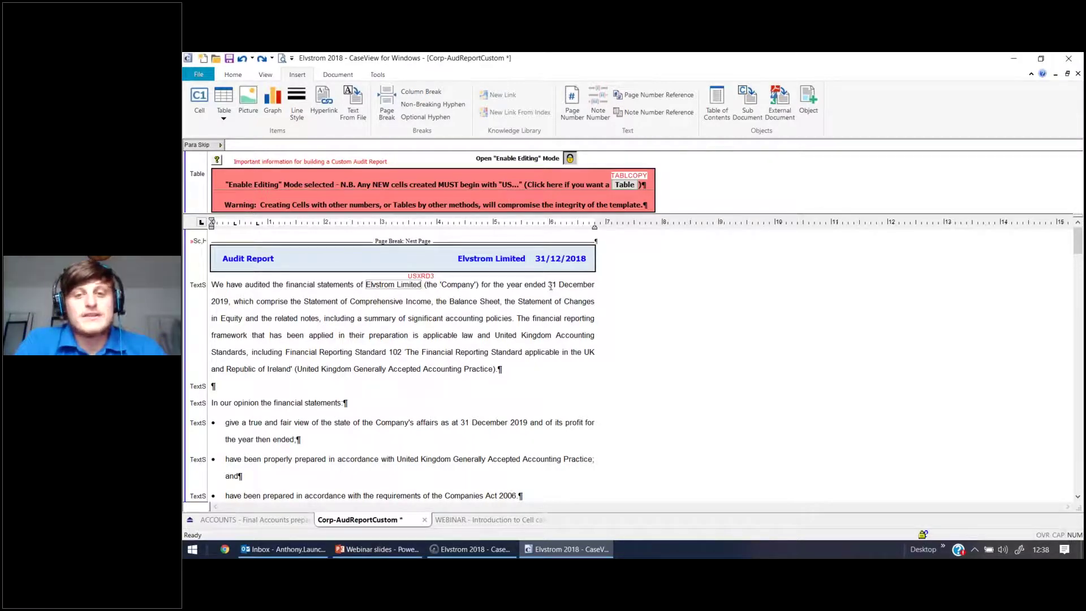
Insert a new cell numbered USXRD4 at the year-end date in the first paragraph and set its type to Date.
left_click(199, 100)
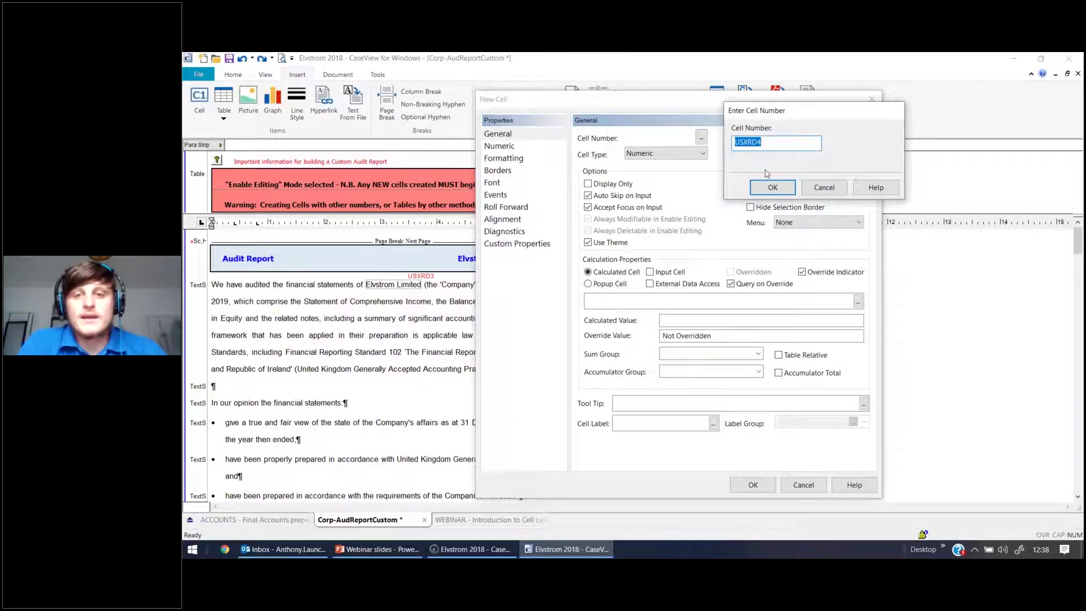
left_click(773, 187)
left_click(672, 153)
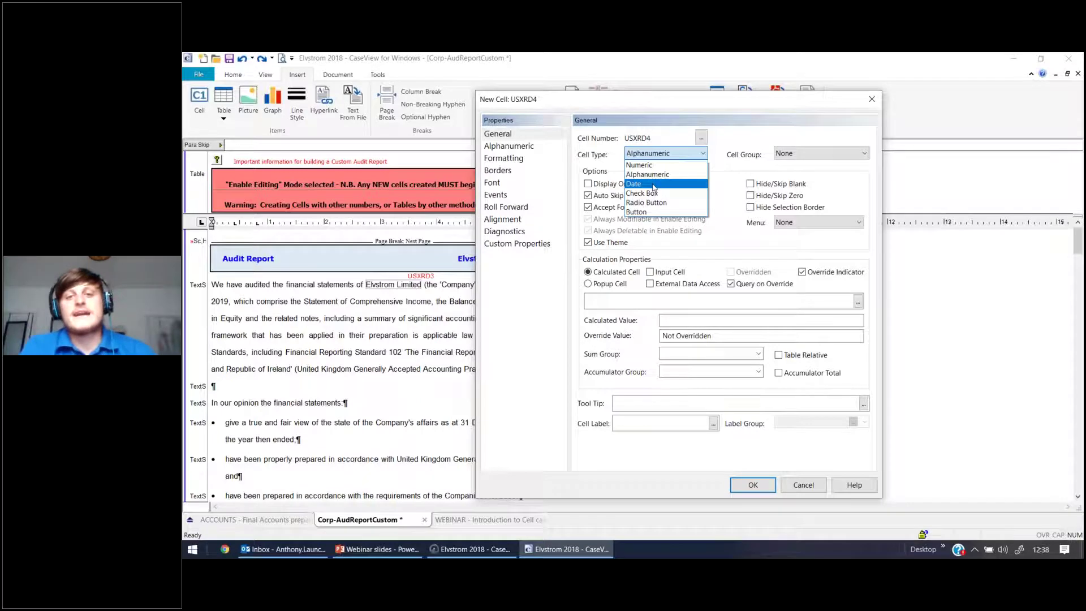
left_click(654, 184)
Set the calculation of date cell USXRD4 to the year end date engagement property CLP13 and create the cell.
left_click(611, 300)
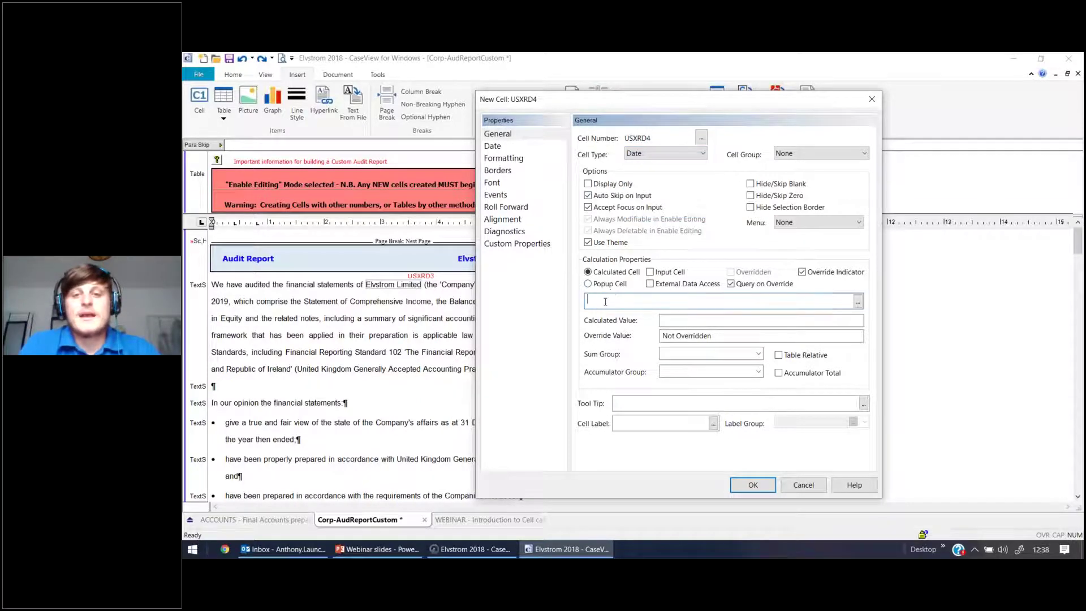
left_click(858, 302)
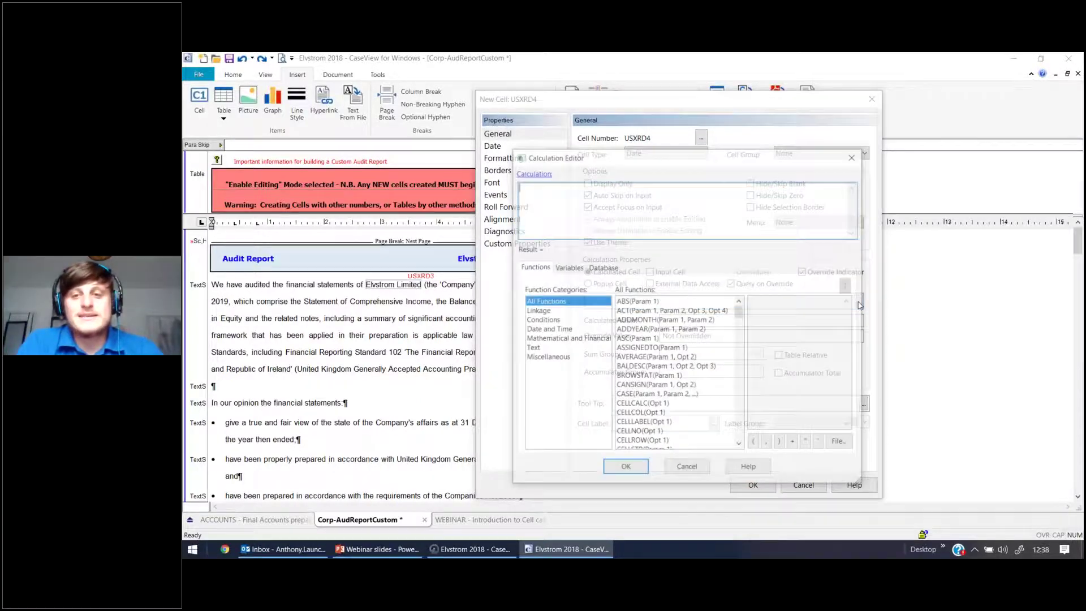
left_click(567, 267)
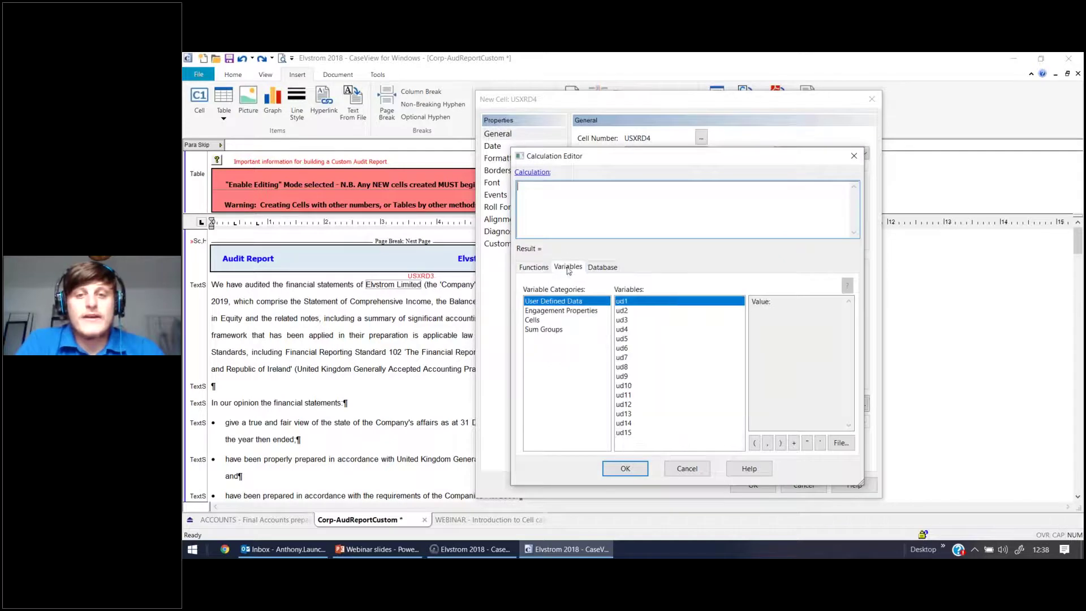
left_click(560, 310)
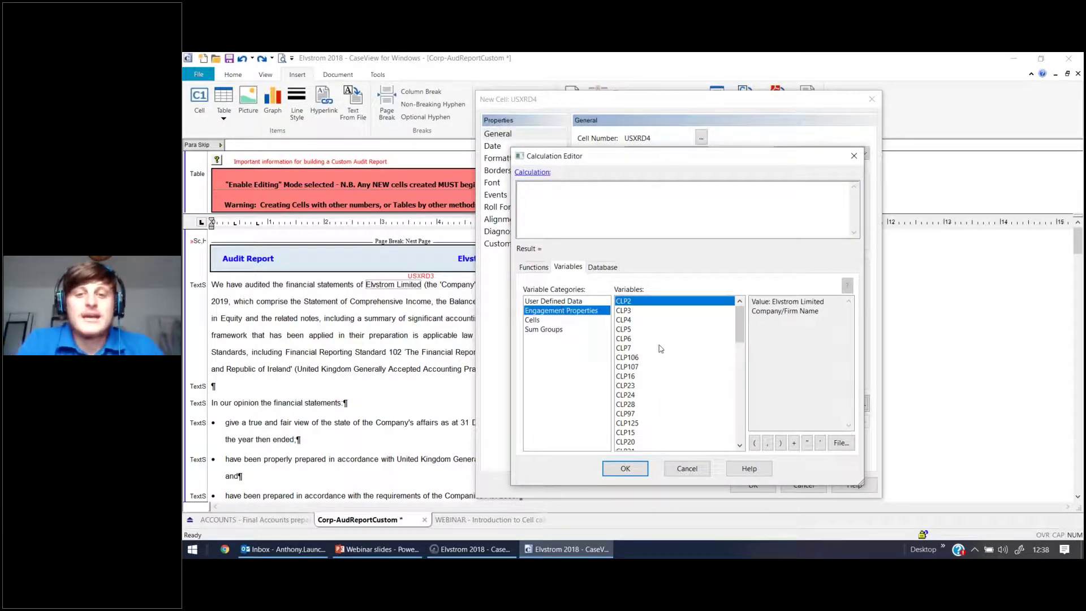
scroll(660, 349, "down", 1)
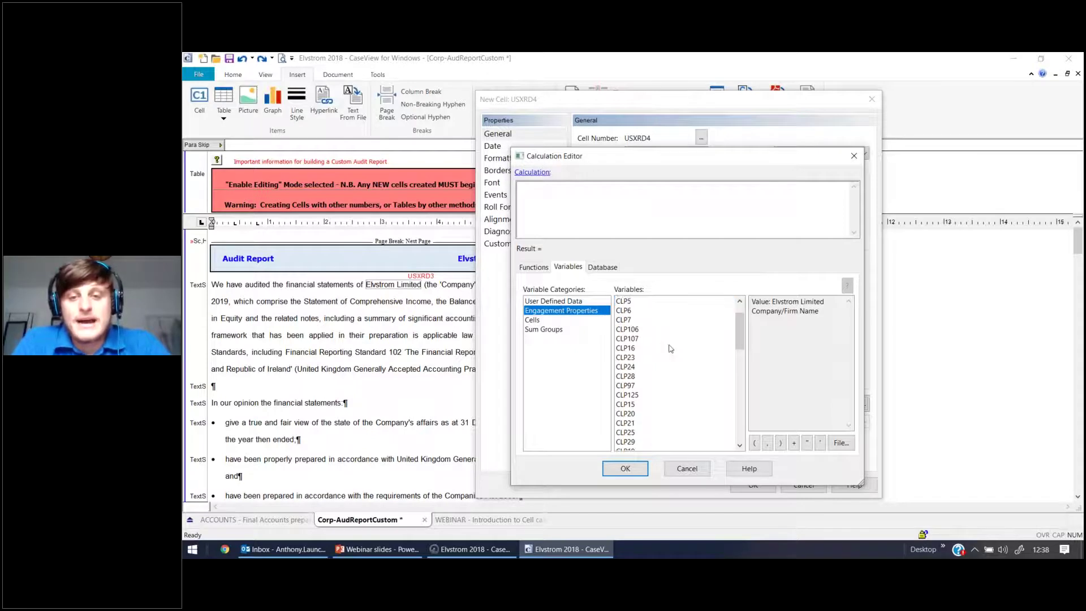
left_click_drag(741, 343, 742, 382)
left_click(626, 395)
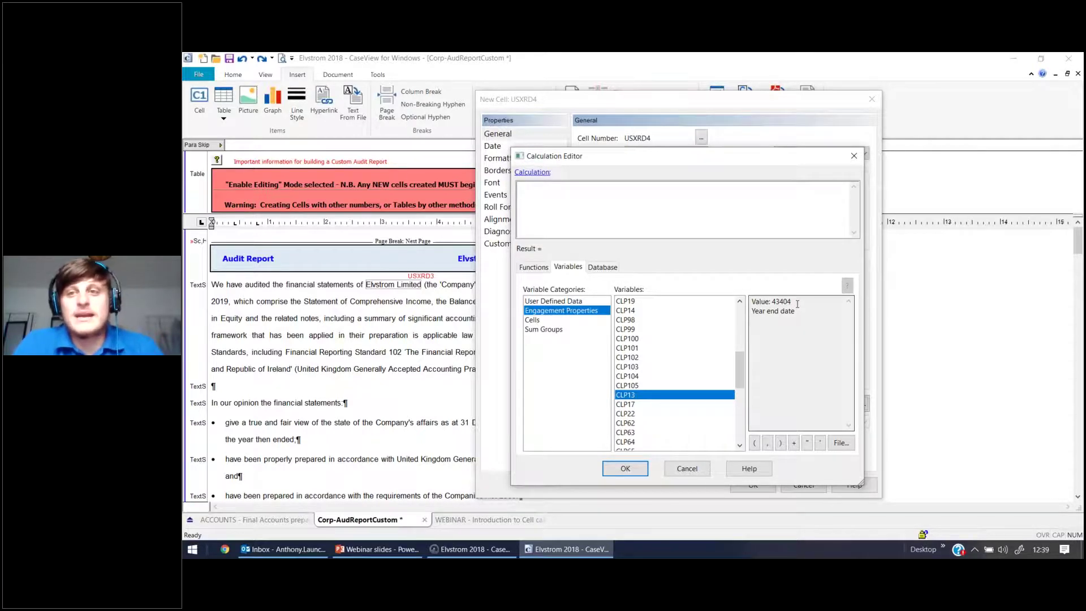
double_click(652, 396)
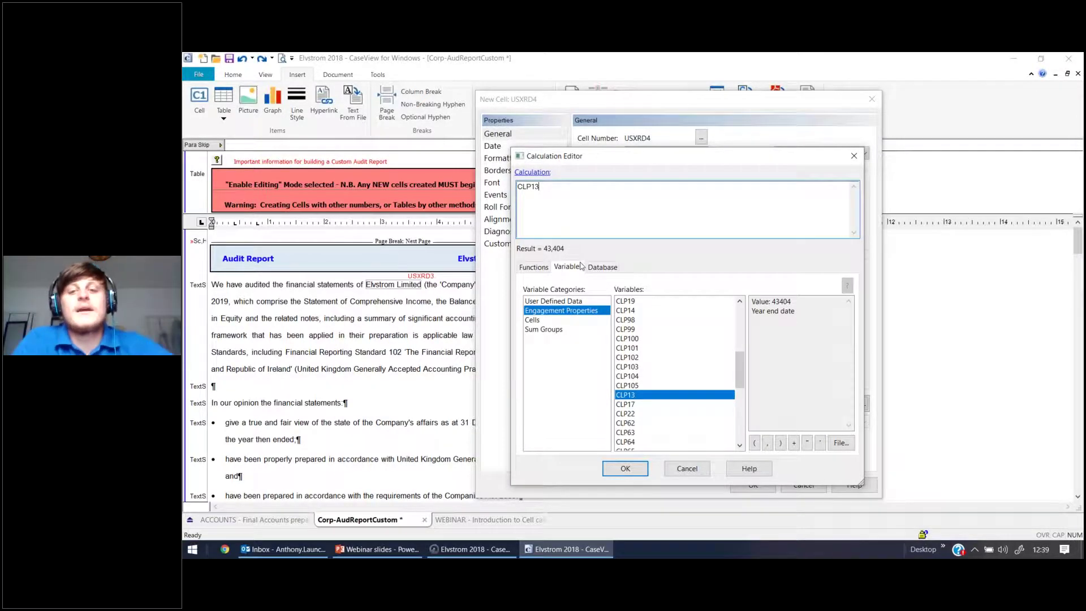
left_click(636, 471)
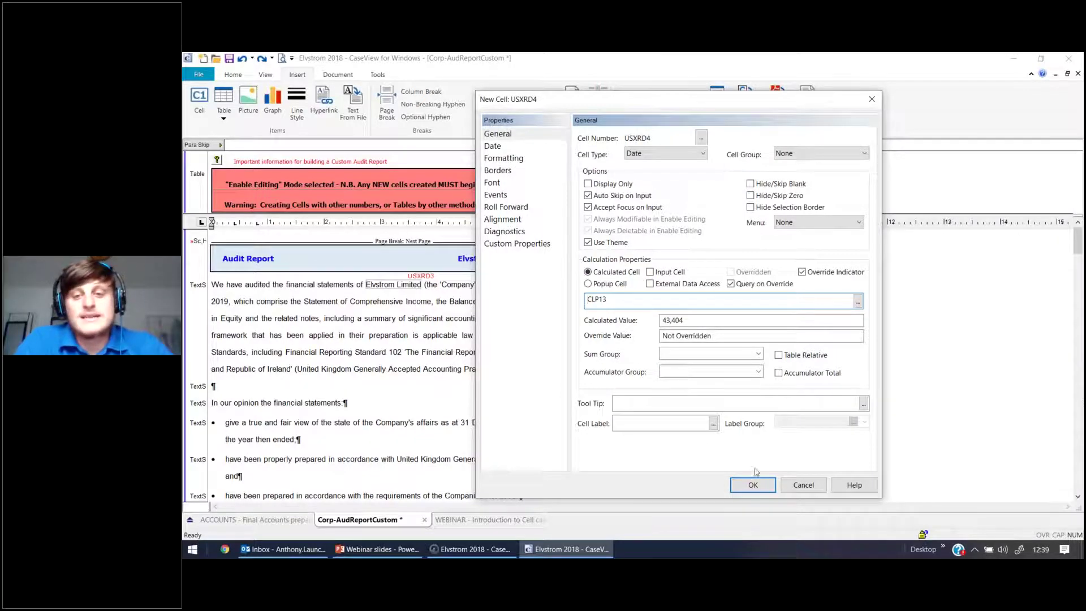
left_click(753, 484)
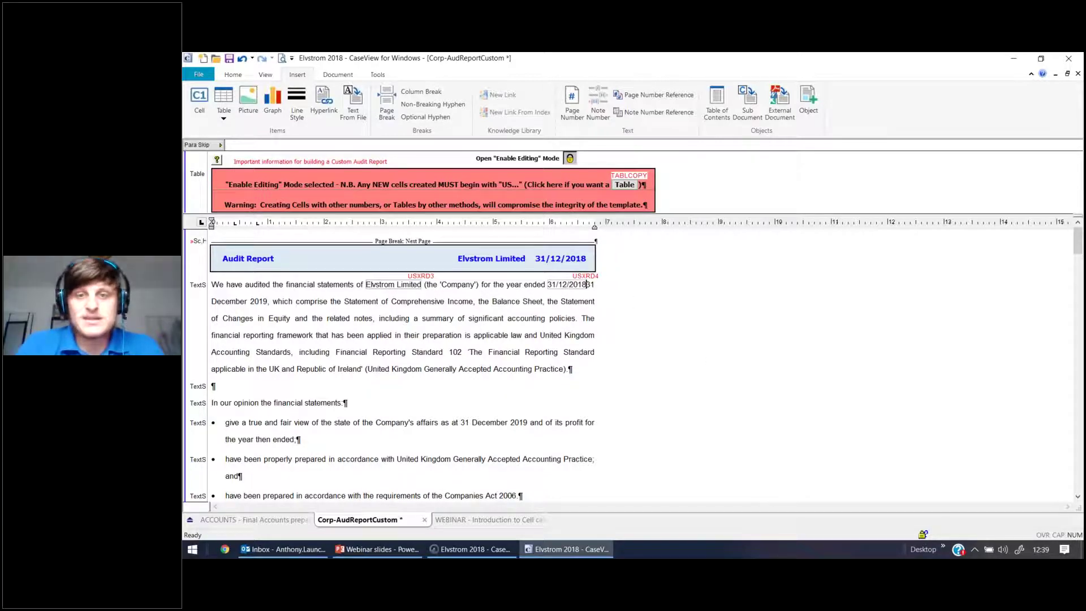
Edit the year-end date cell USXRD4 in the first paragraph to use the long date format.
left_click(565, 286)
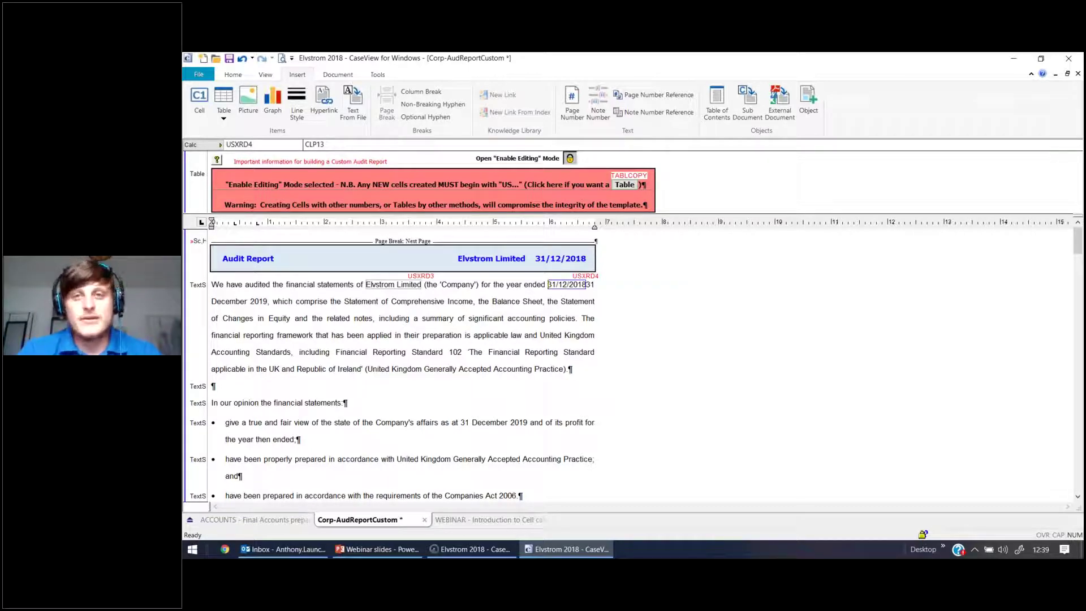
double_click(570, 285)
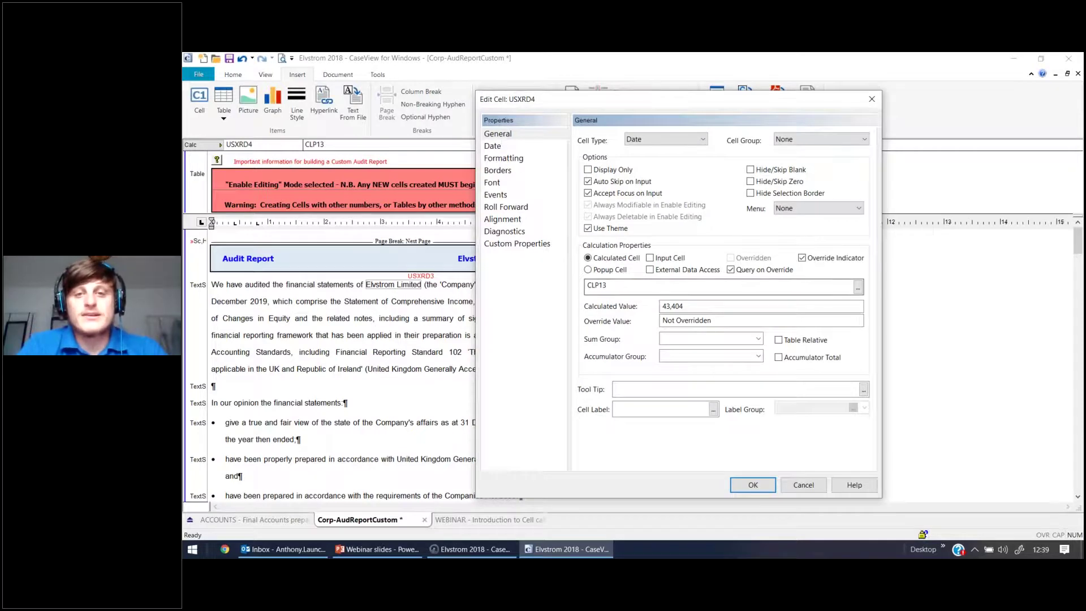
left_click(500, 147)
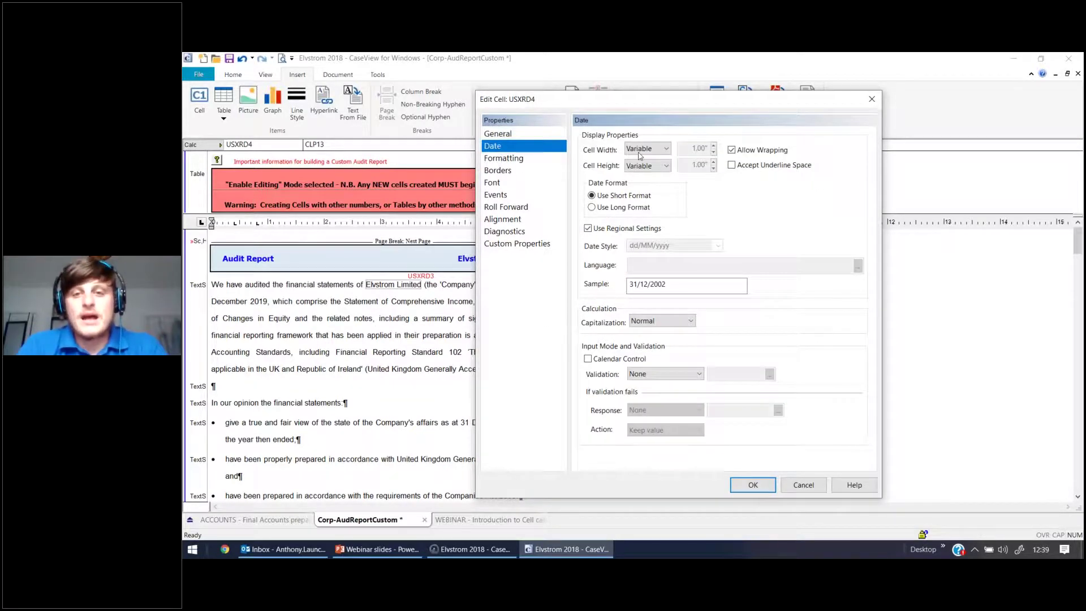
left_click(592, 207)
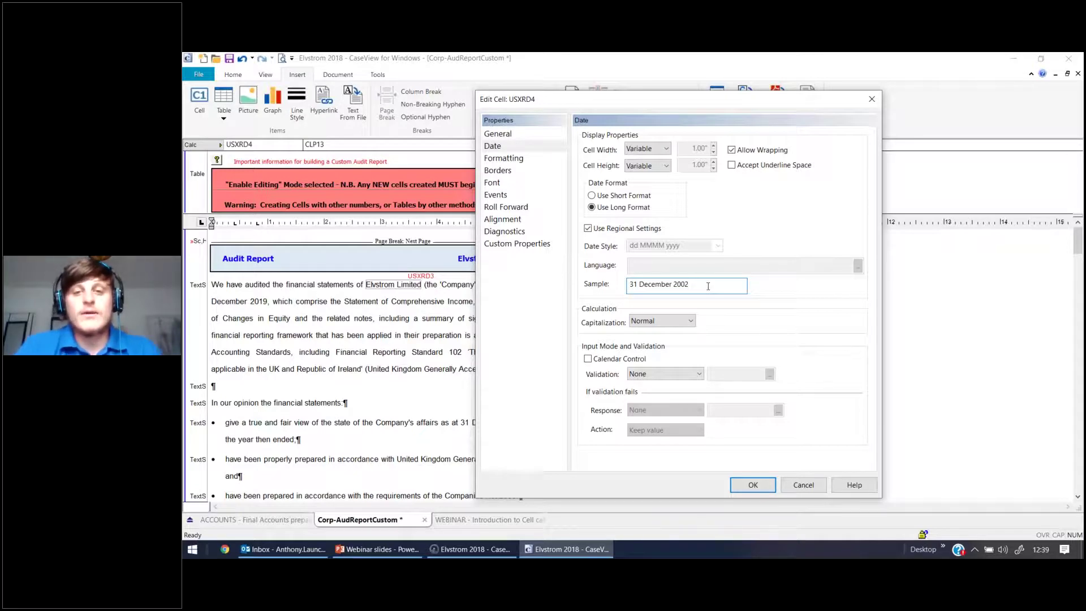
left_click(755, 485)
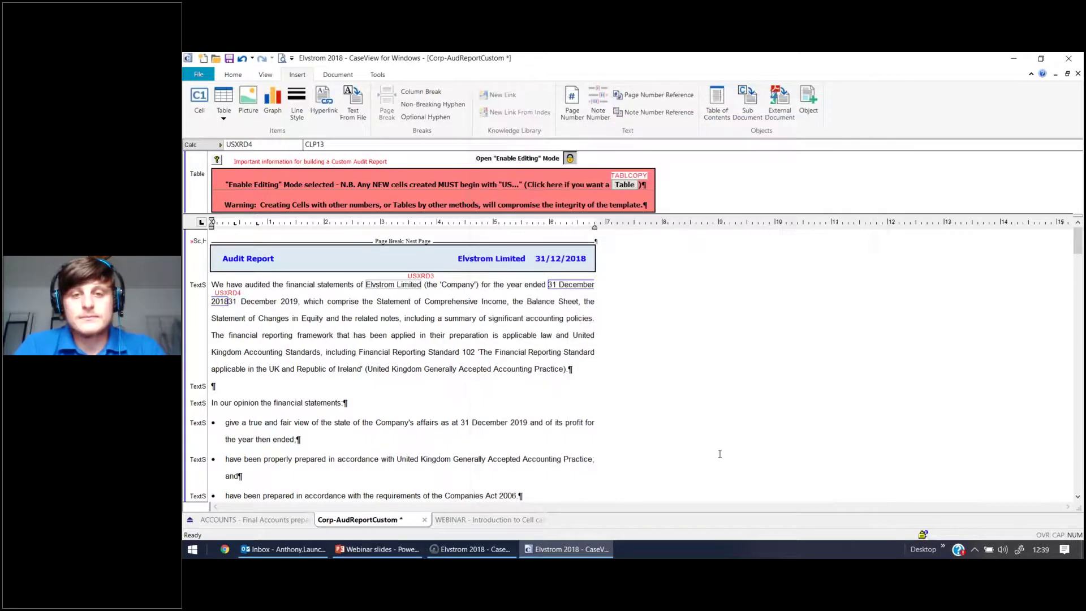
Delete the plain text "31 December 2019" after cell USXRD4 in the first paragraph, keeping the comma that follows it.
left_click(299, 302)
key("BackSpace")
key("BackSpace")
key("BackSpace")
key("BackSpace")
key("BackSpace")
key("BackSpace")
key("BackSpace")
key("BackSpace")
key("BackSpace")
key("BackSpace")
key("BackSpace")
key("BackSpace")
key("BackSpace")
key("BackSpace")
key("BackSpace")
key("BackSpace")
key("BackSpace")
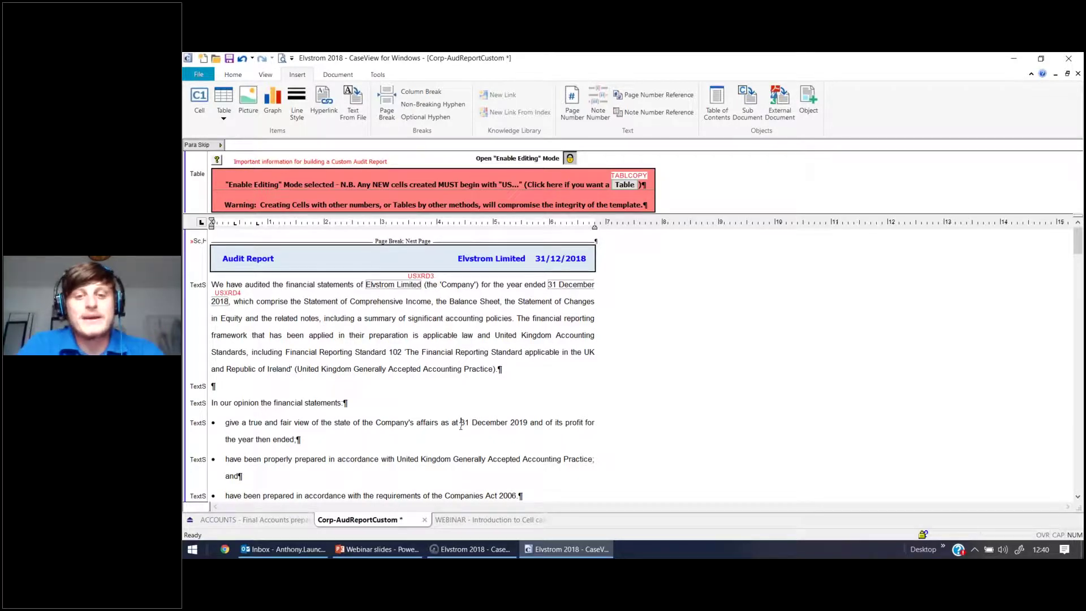
Insert a duplicate of cell USXRD4 before "31 December 2019" in the first opinion bullet, using the existing cell's properties.
left_click(199, 99)
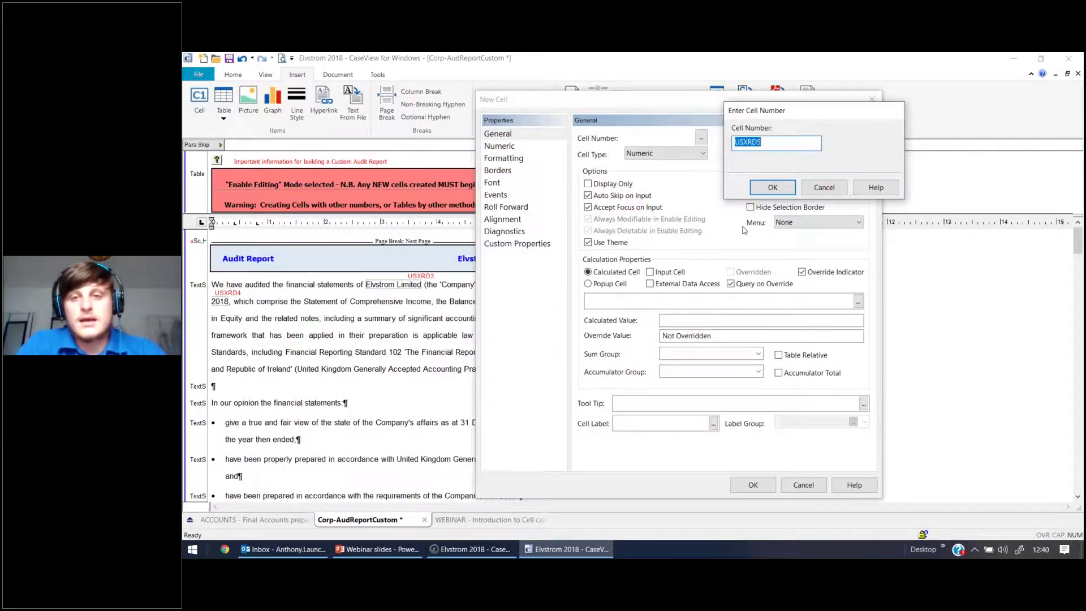
left_click(770, 142)
key("BackSpace")
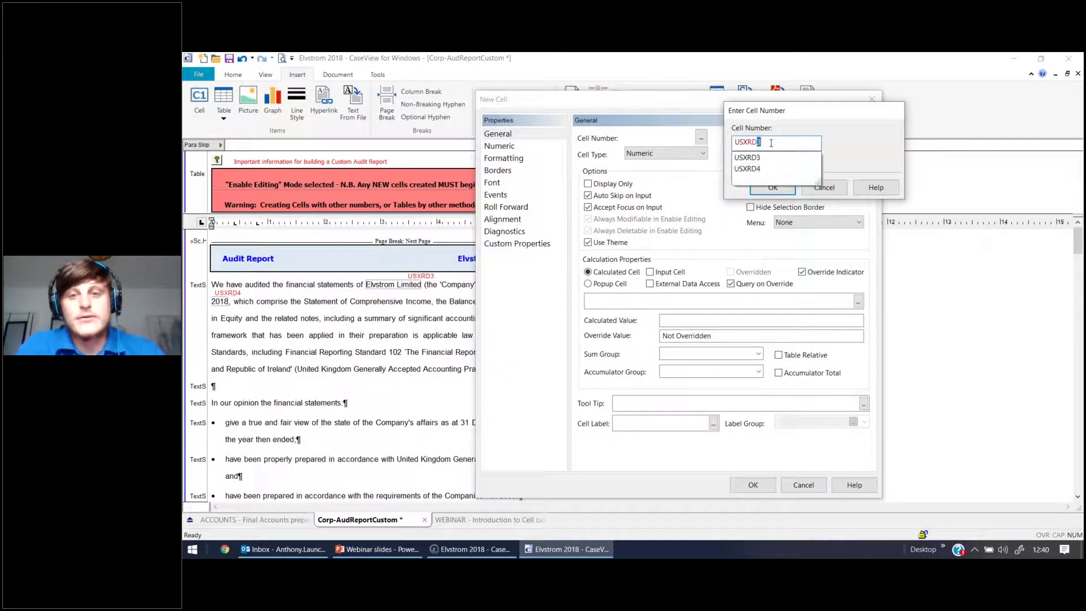
type("4")
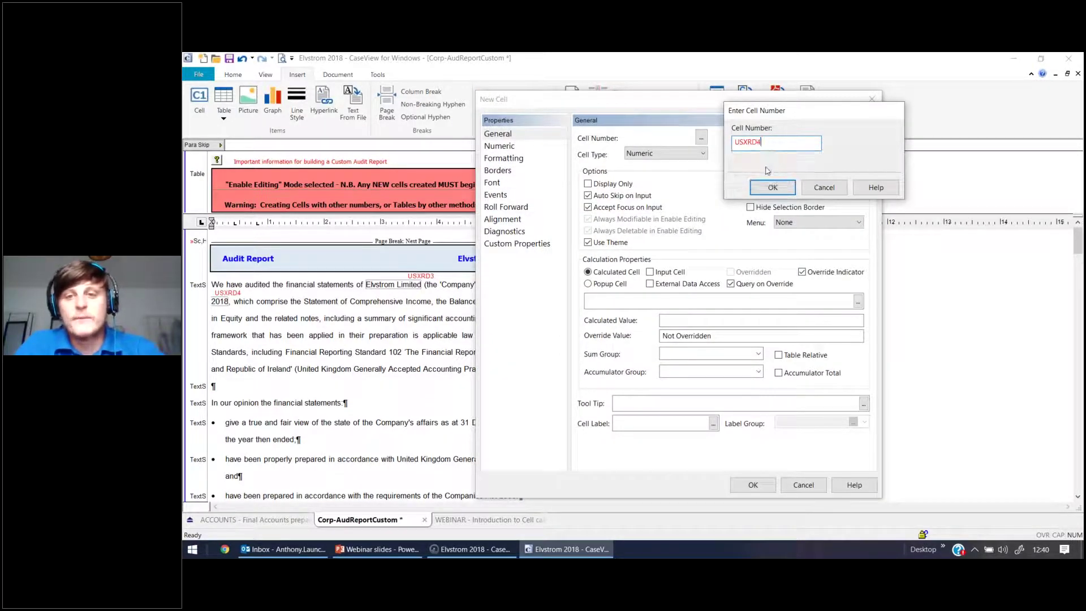
left_click(772, 188)
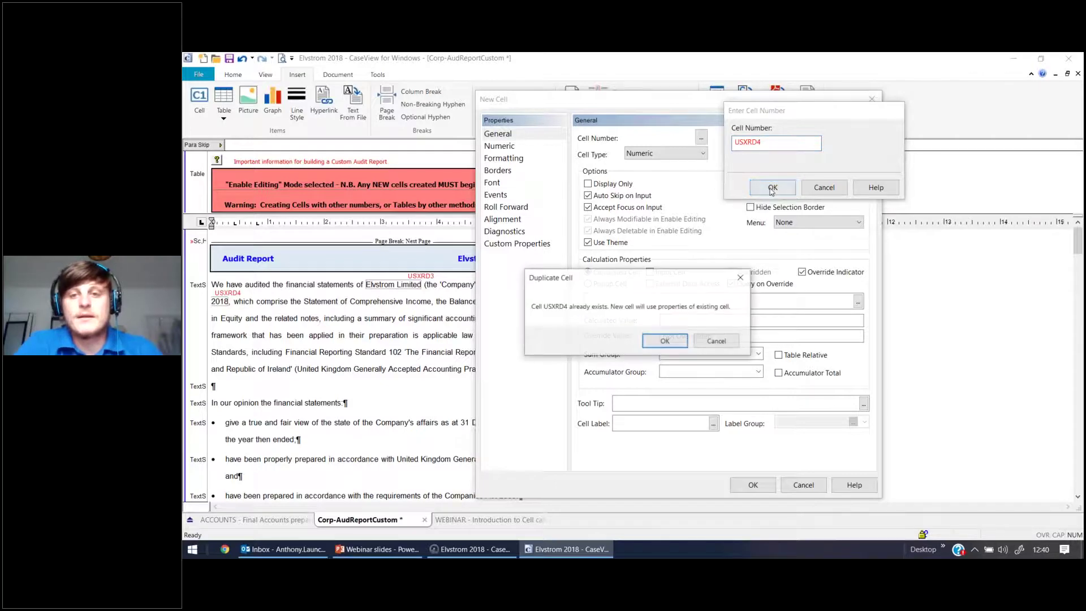
left_click(665, 341)
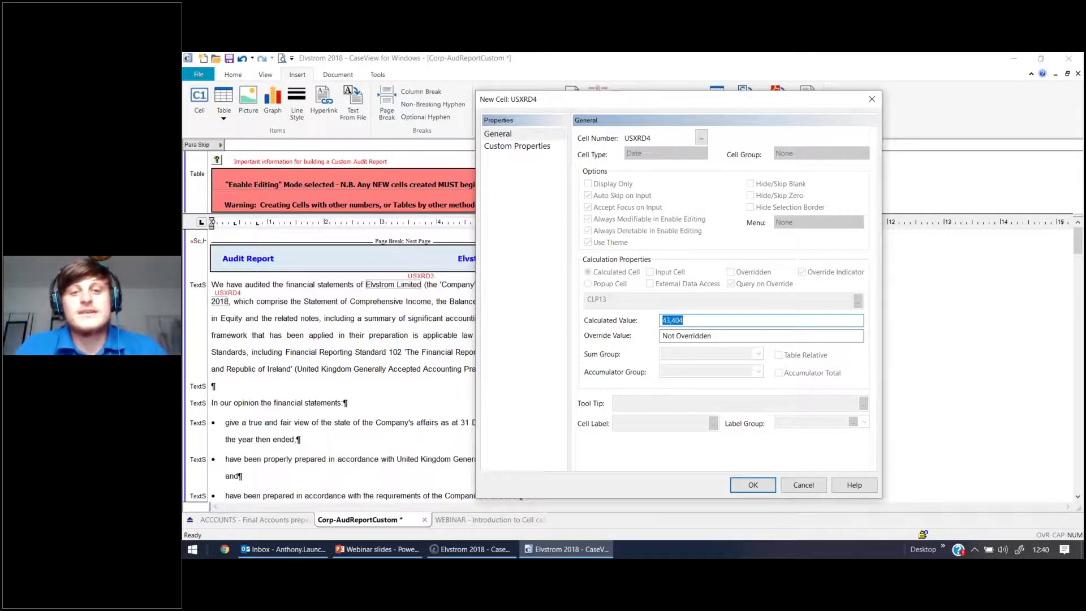
left_click(747, 484)
Delete the plain text "31 December 2019" after the duplicated date cell in the first opinion bullet.
left_click(597, 426)
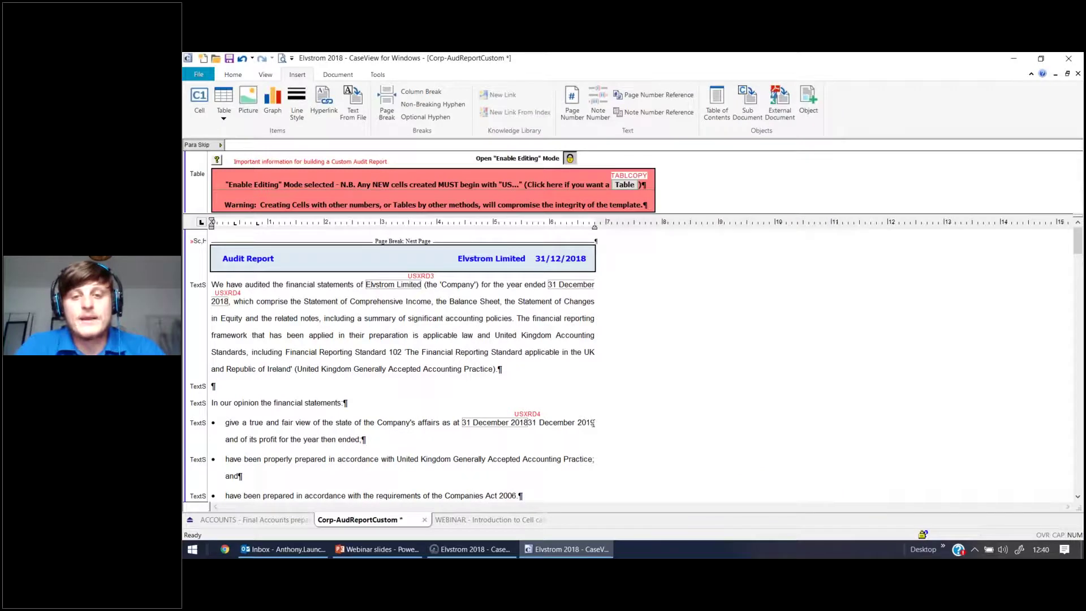
key("BackSpace")
key("BackSpace")
key("BackSpace")
key("BackSpace")
key("BackSpace")
key("BackSpace")
key("BackSpace")
key("BackSpace")
key("BackSpace")
key("BackSpace")
key("BackSpace")
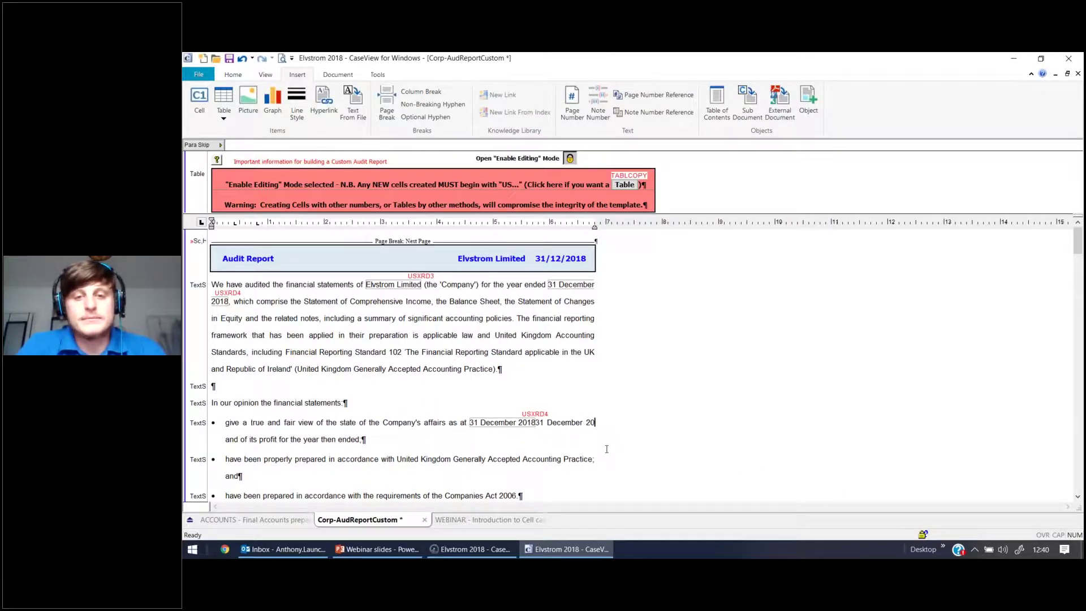
key("BackSpace")
key("BackSpace")
key("BackSpace")
key("BackSpace")
key("BackSpace")
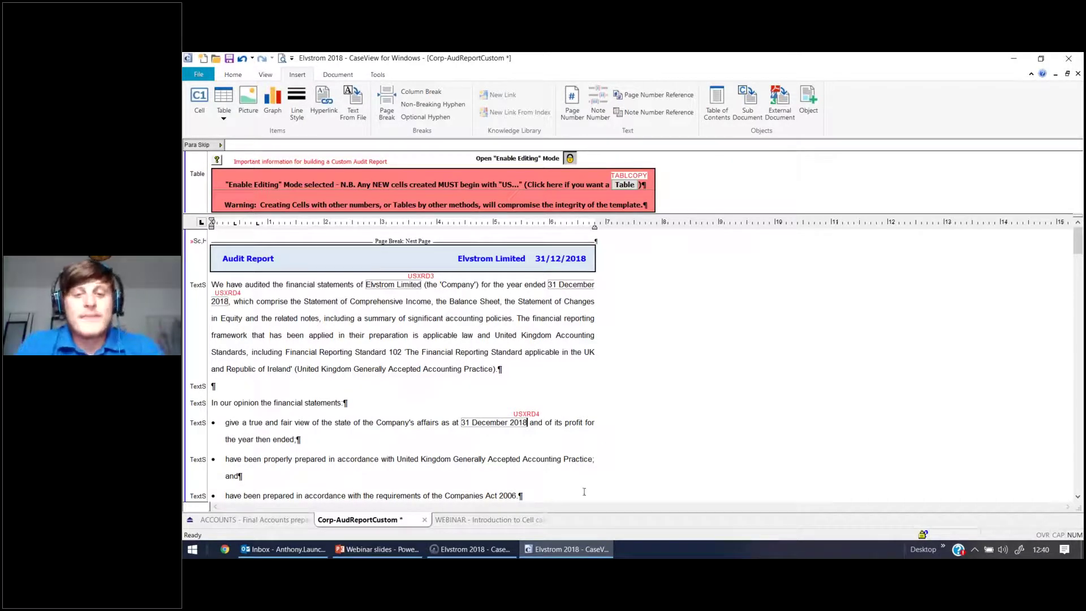
Switch to CaseWare Working Papers, set the operating name to Elvstrom Ltd in the engagement properties, and check cell USXRD3 back in the CaseView report.
left_click(493, 553)
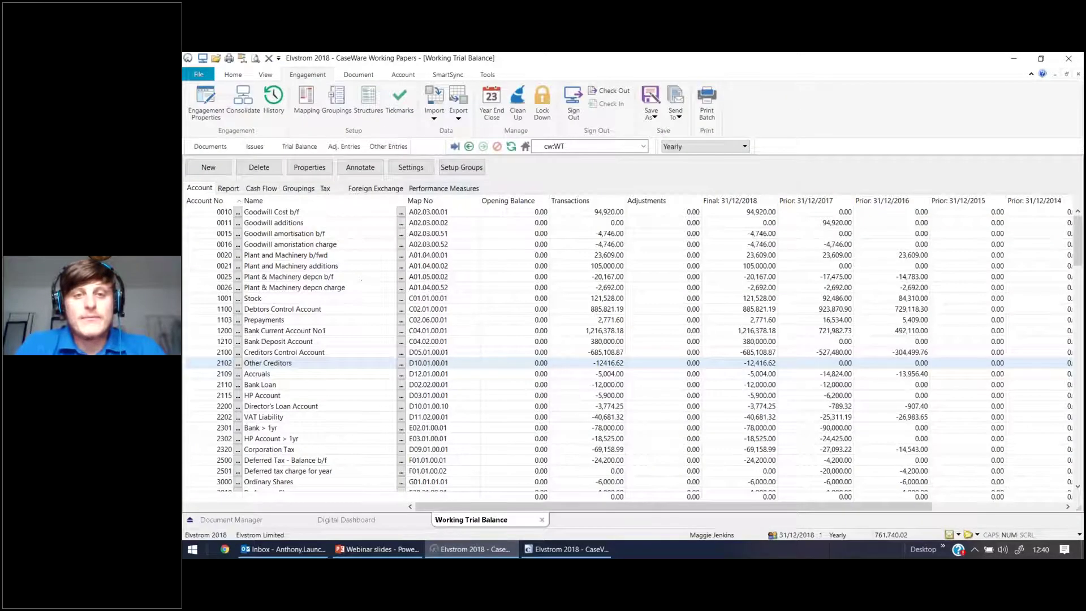
left_click(205, 102)
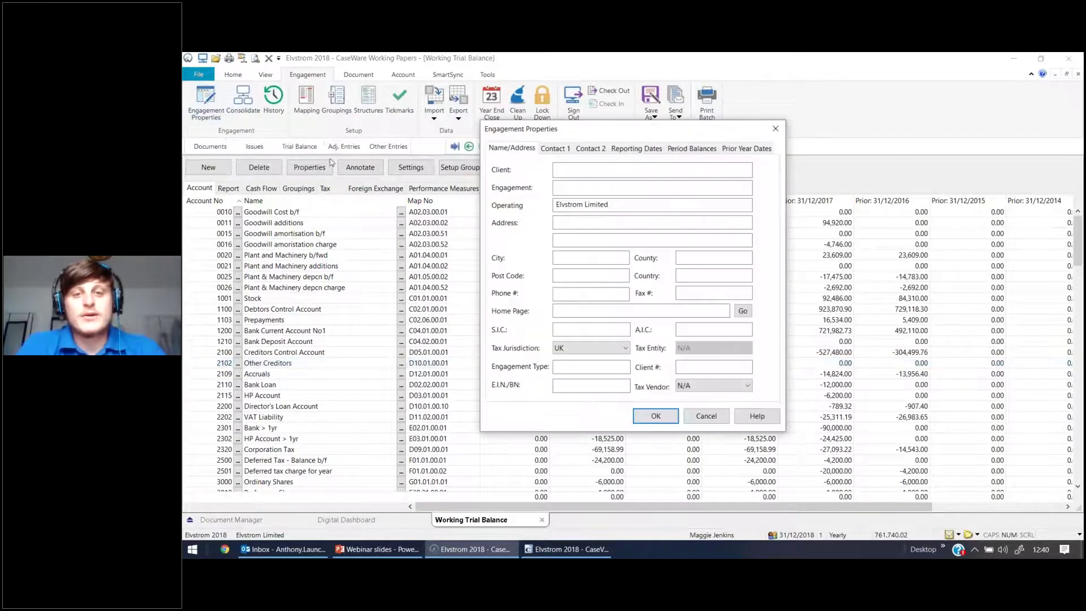
left_click(619, 208)
key("BackSpace")
key("BackSpace")
key("BackSpace")
key("BackSpace")
key("BackSpace")
key("BackSpace")
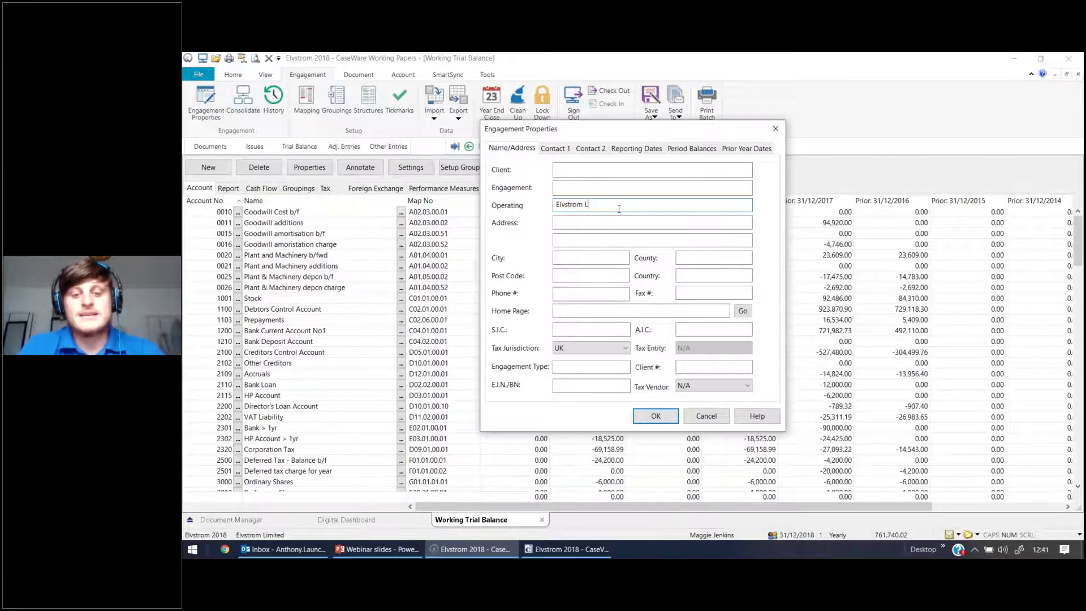
type("td")
left_click(651, 417)
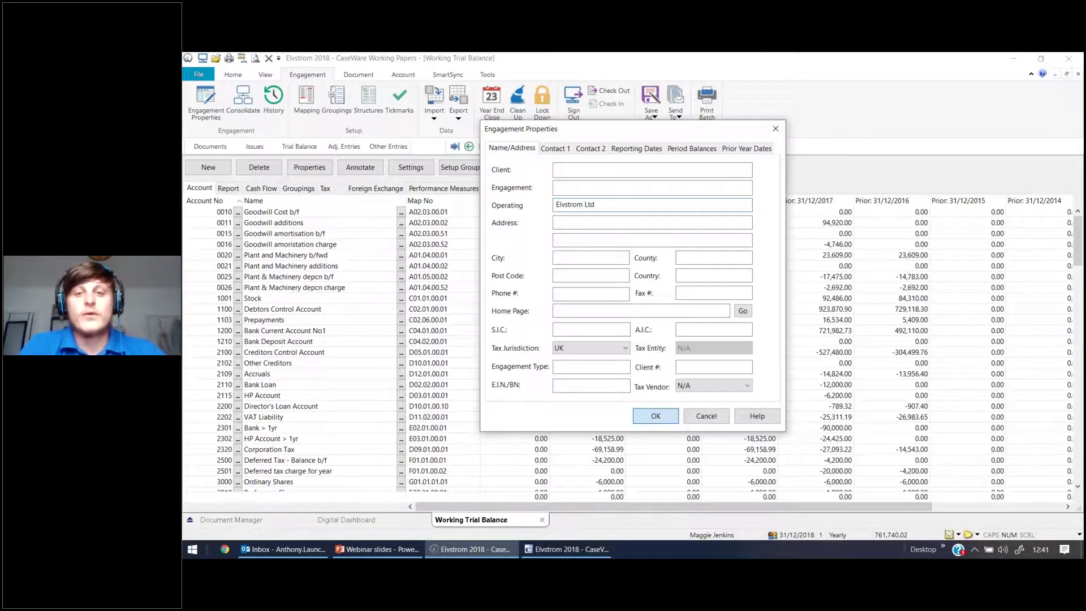
left_click(580, 549)
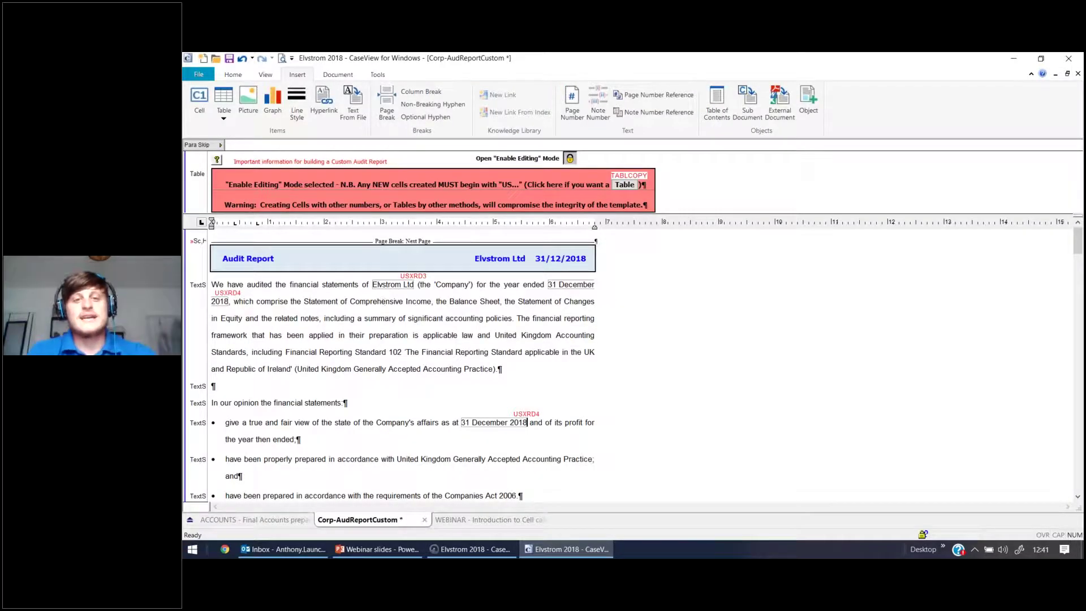
left_click(394, 284)
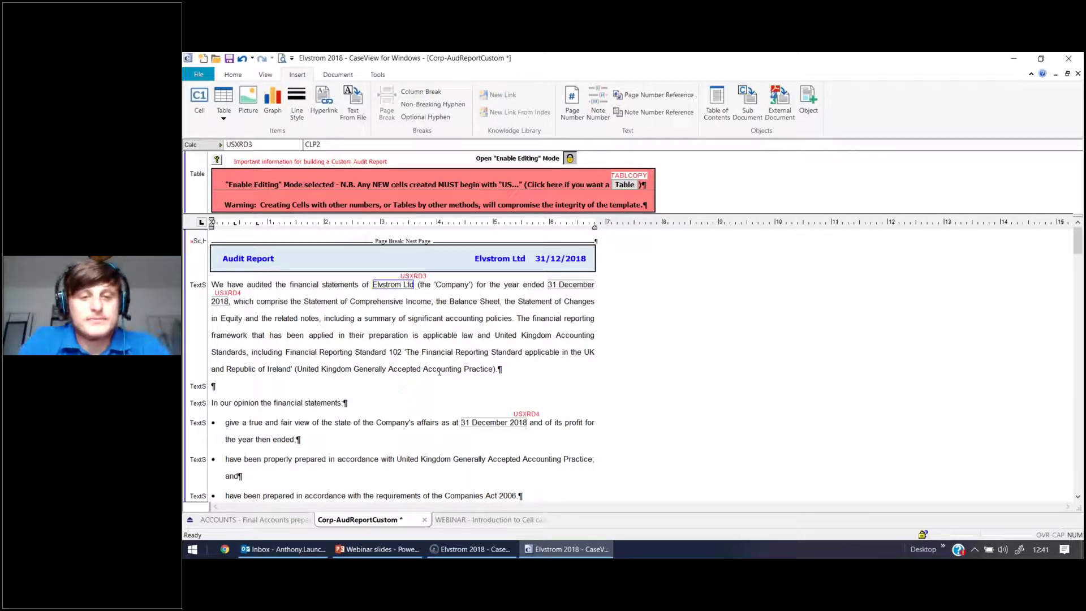
Start new cell USXRD5 before the small "Material uncertainty related to going concern" line and set its cell type to Check Box.
scroll(430, 342, "down", 6)
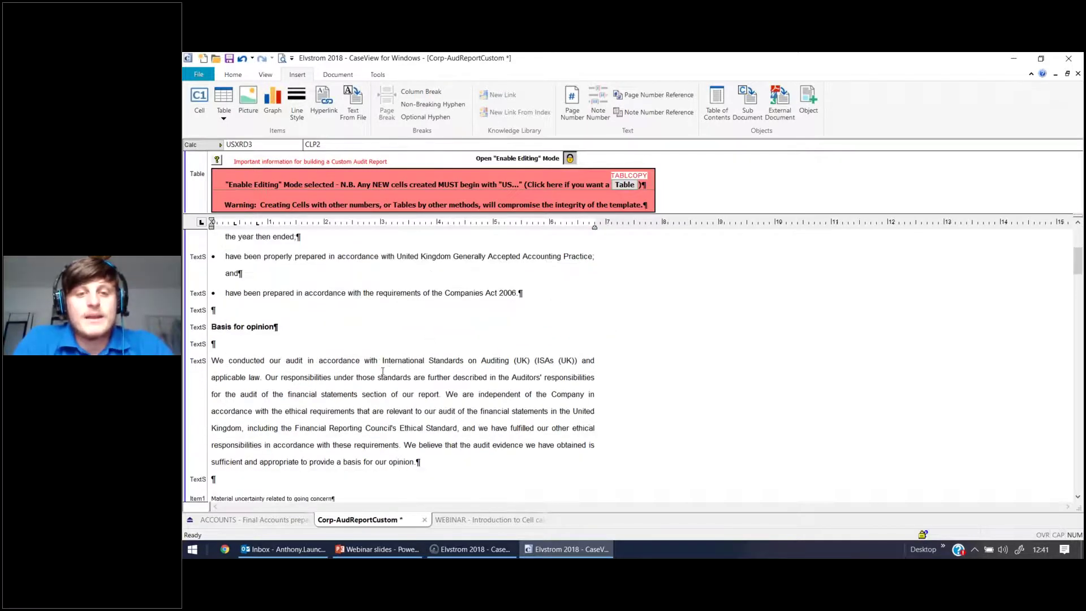
scroll(378, 368, "down", 4)
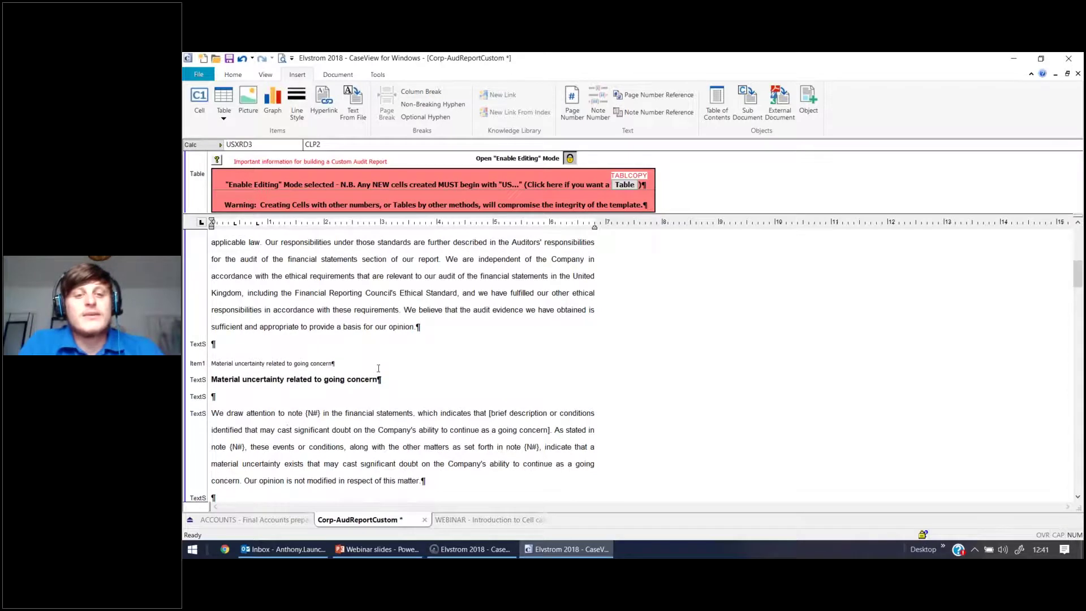
scroll(333, 363, "down", 2)
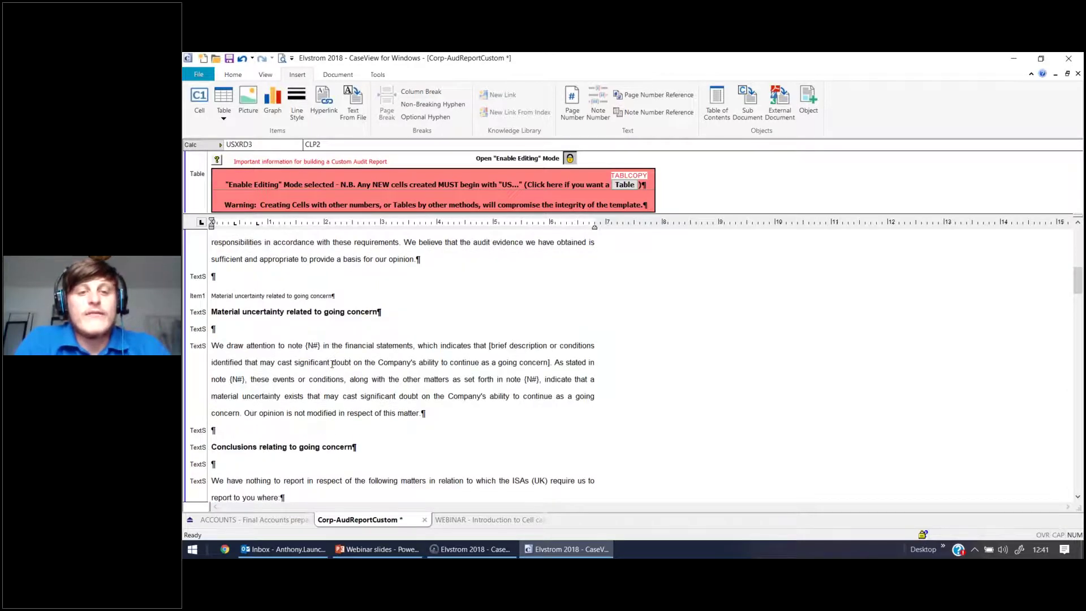
scroll(333, 363, "down", 3)
scroll(320, 377, "up", 3)
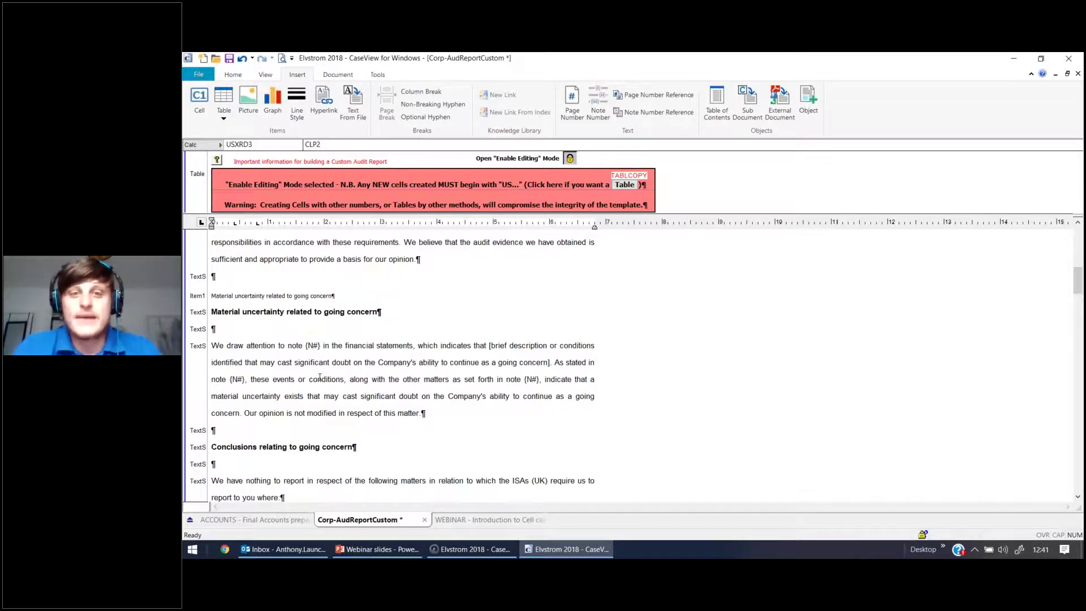
scroll(295, 328, "down", 1)
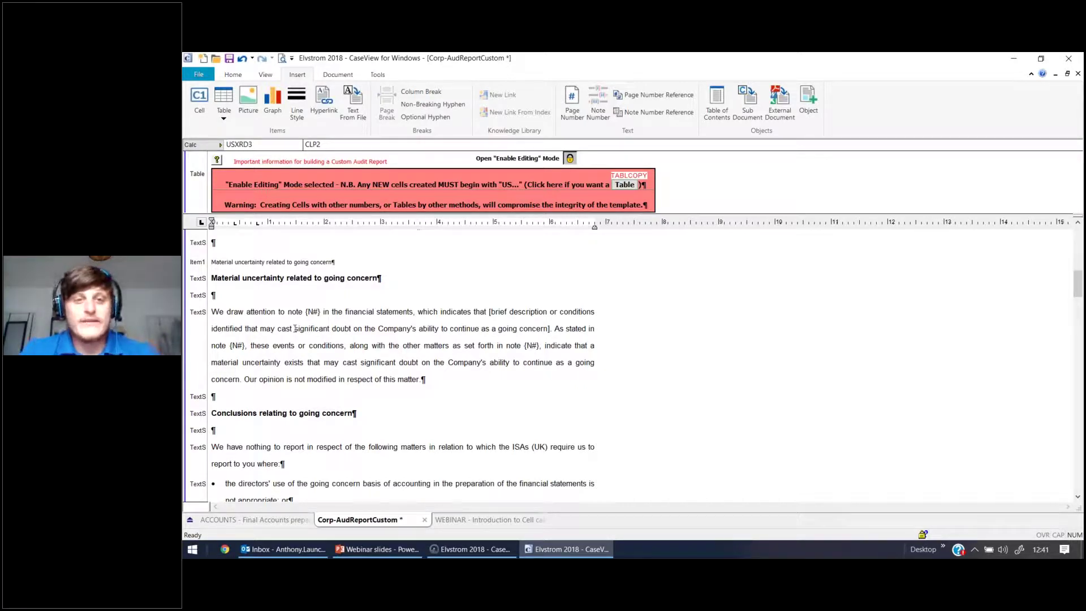
left_click(230, 274)
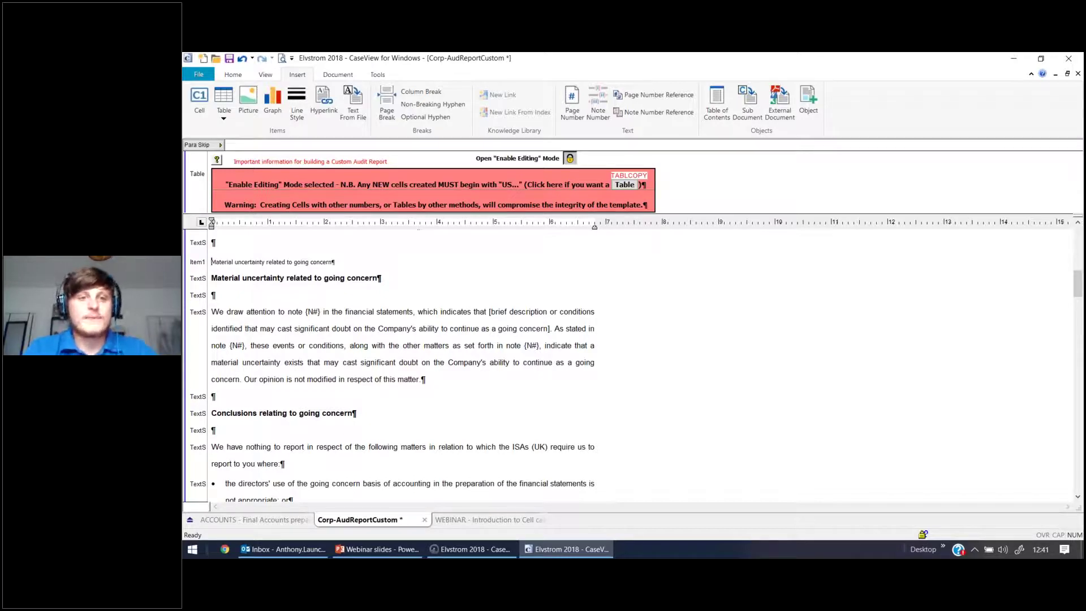
left_click(199, 102)
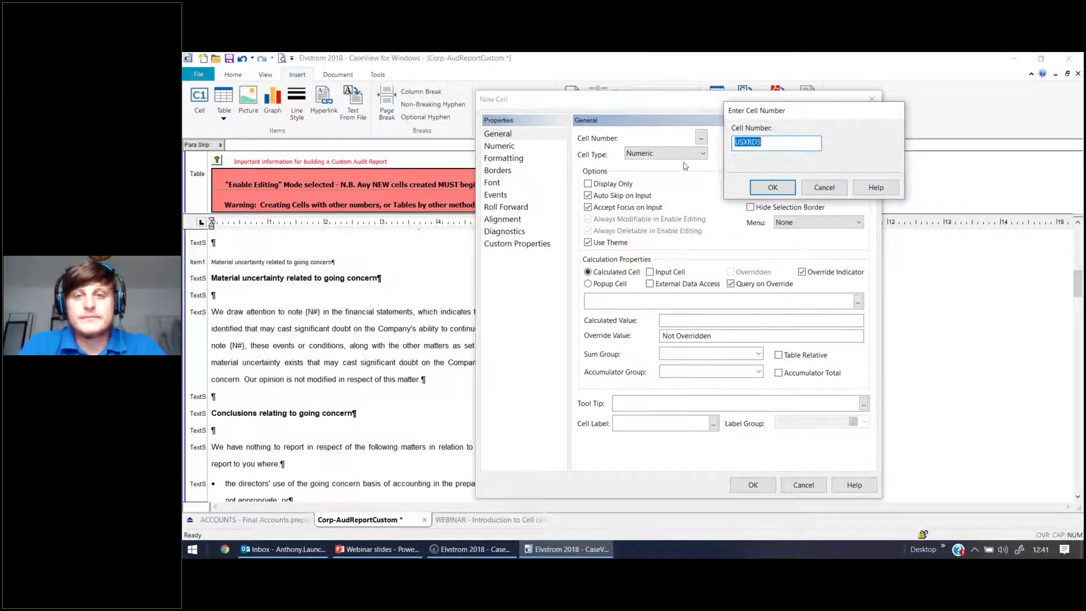
left_click(772, 187)
left_click(666, 153)
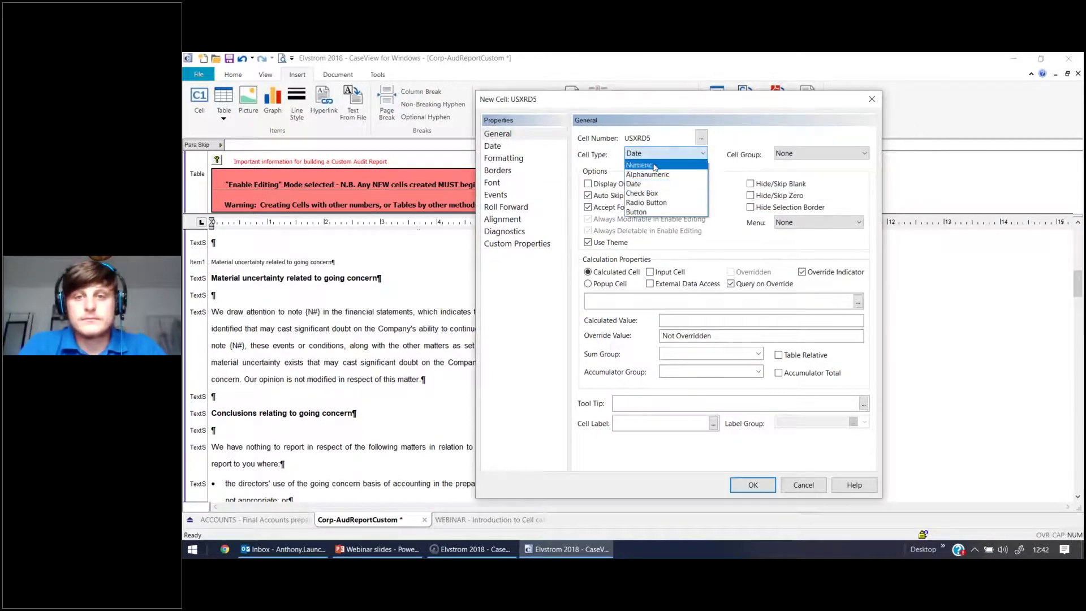
left_click(654, 194)
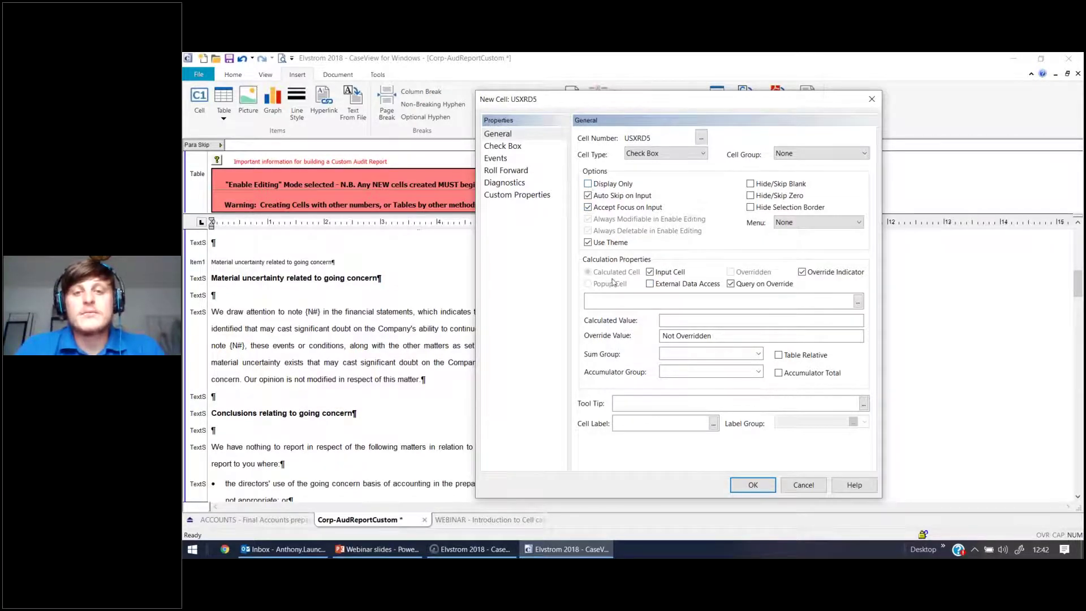
Review the check box appearance settings of USXRD5, make the cell Display Only, and create it.
left_click(502, 147)
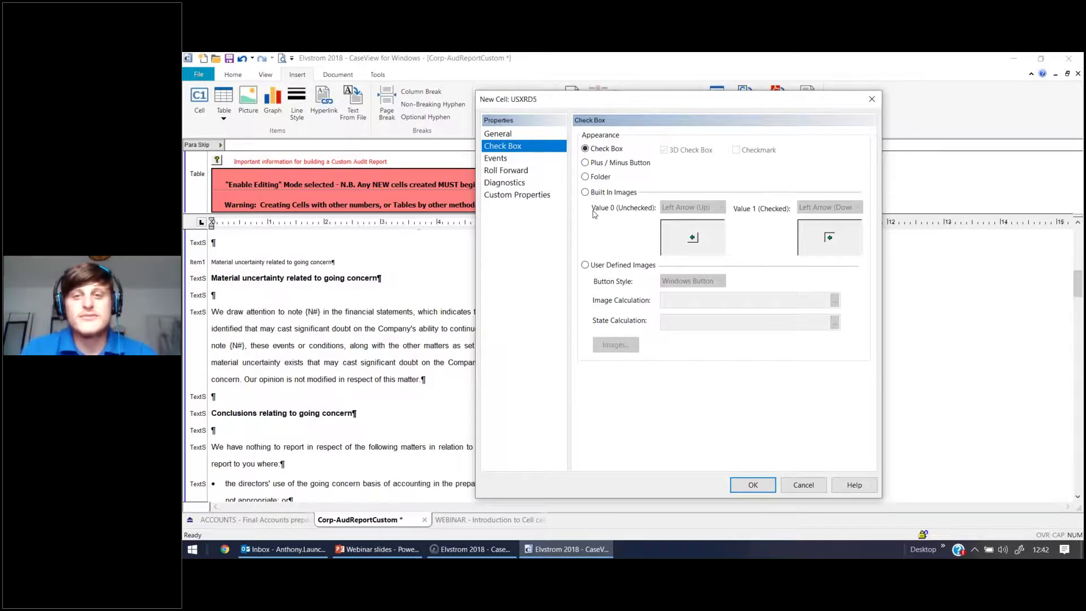
left_click(498, 133)
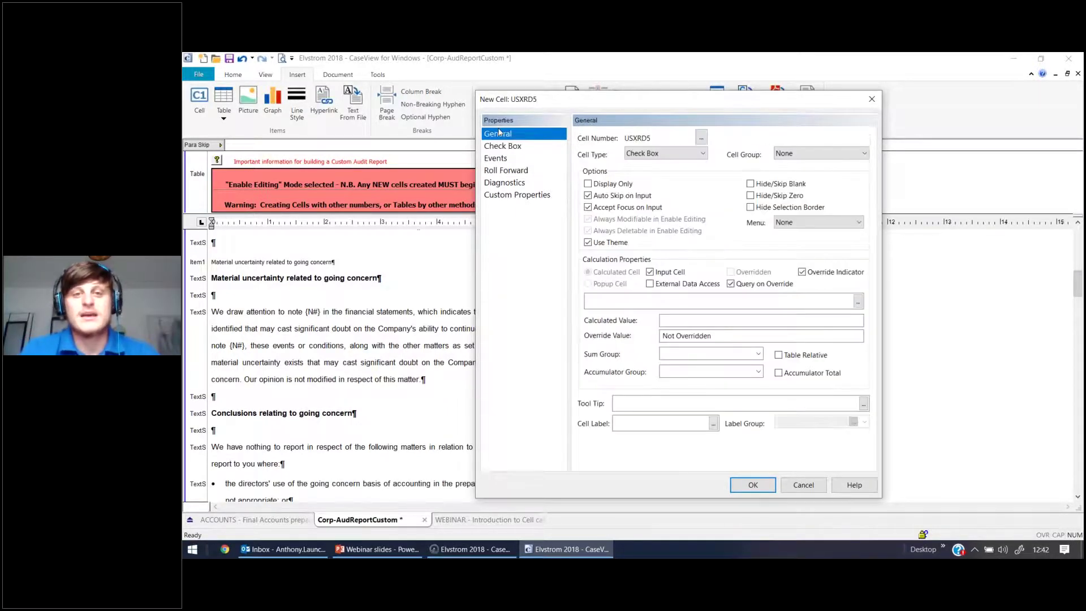
left_click(588, 187)
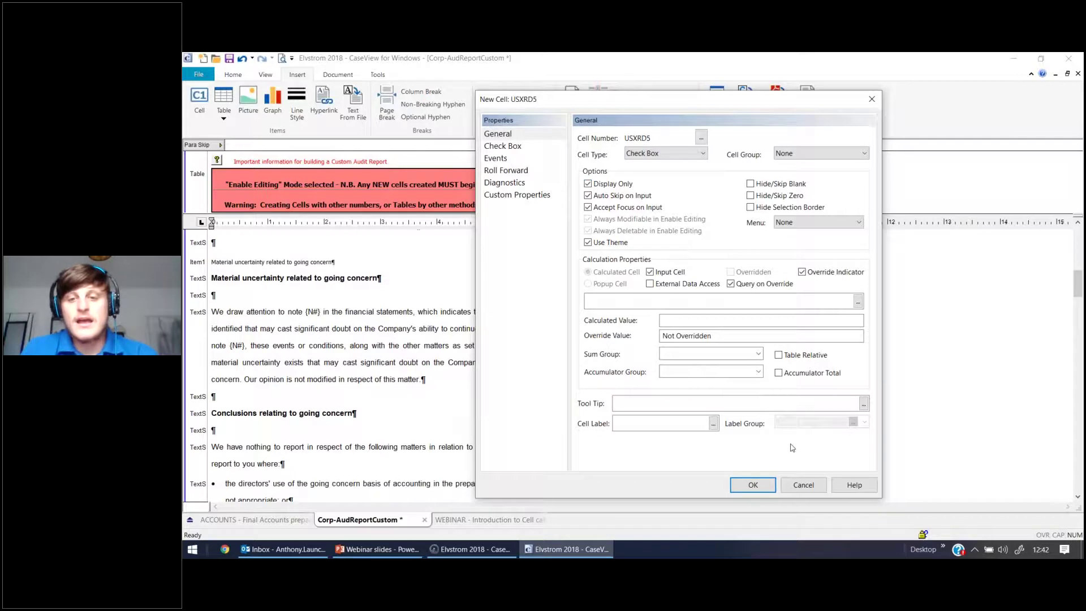
left_click(745, 485)
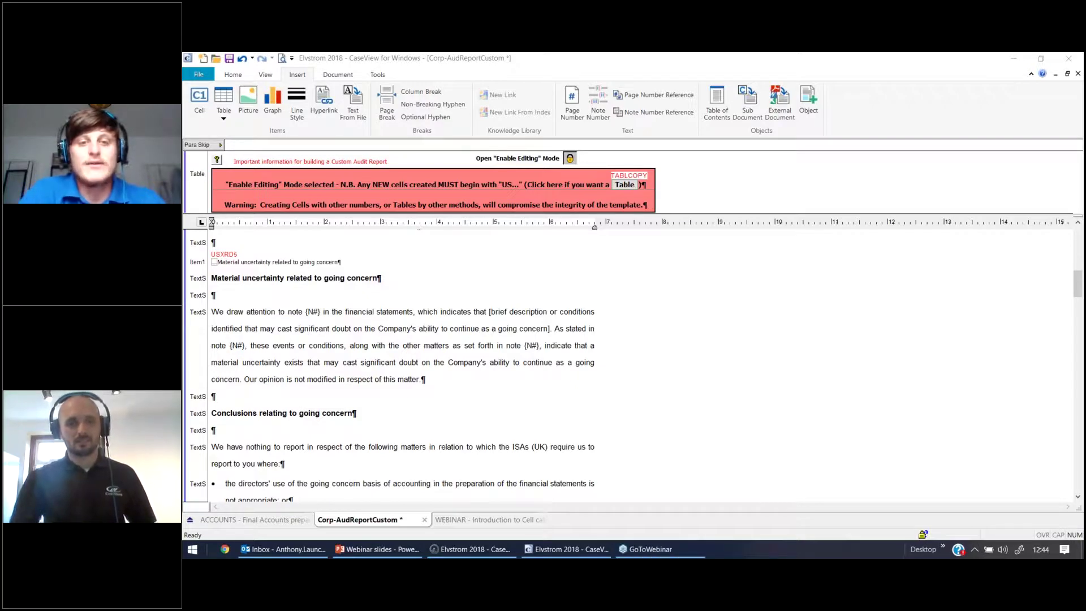
Switch to the ACCOUNTS document and compare the 2017 profit figures in both Results and dividends paragraphs.
left_click(278, 518)
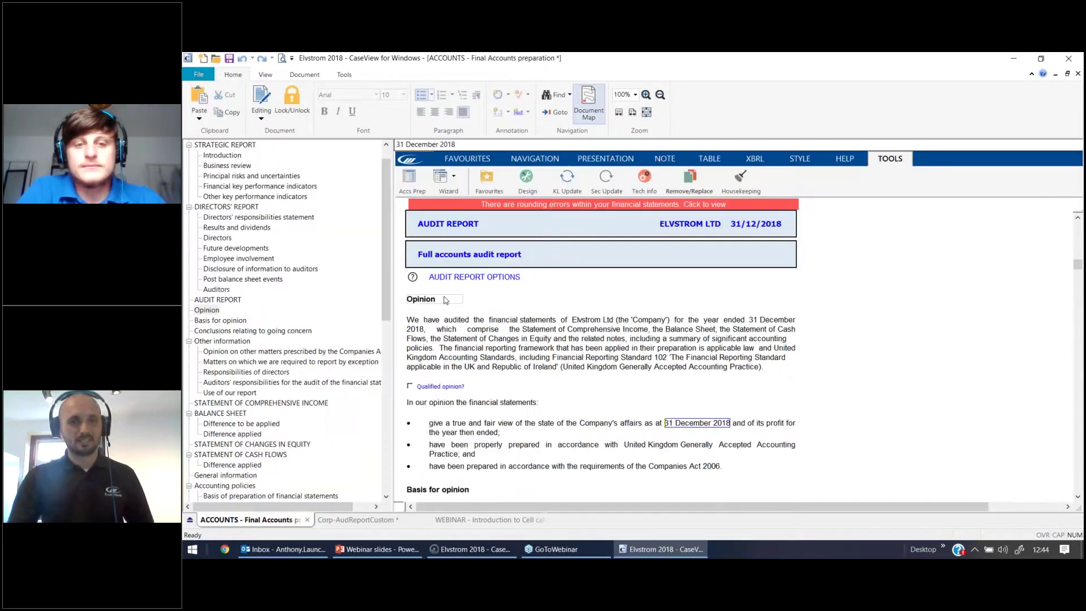
left_click(223, 228)
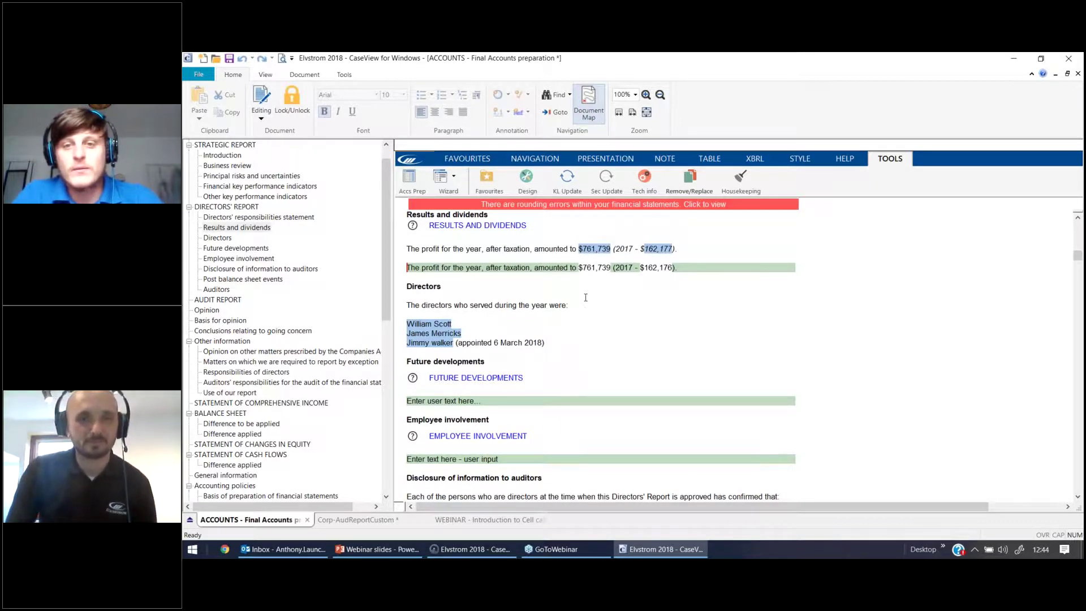
left_click(654, 270)
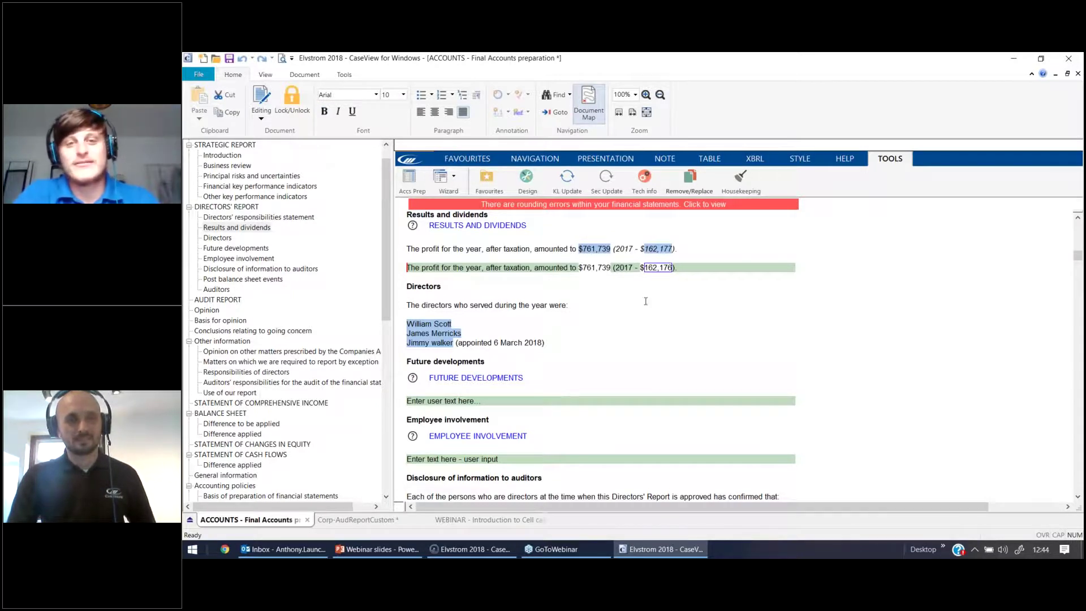
left_click(661, 253)
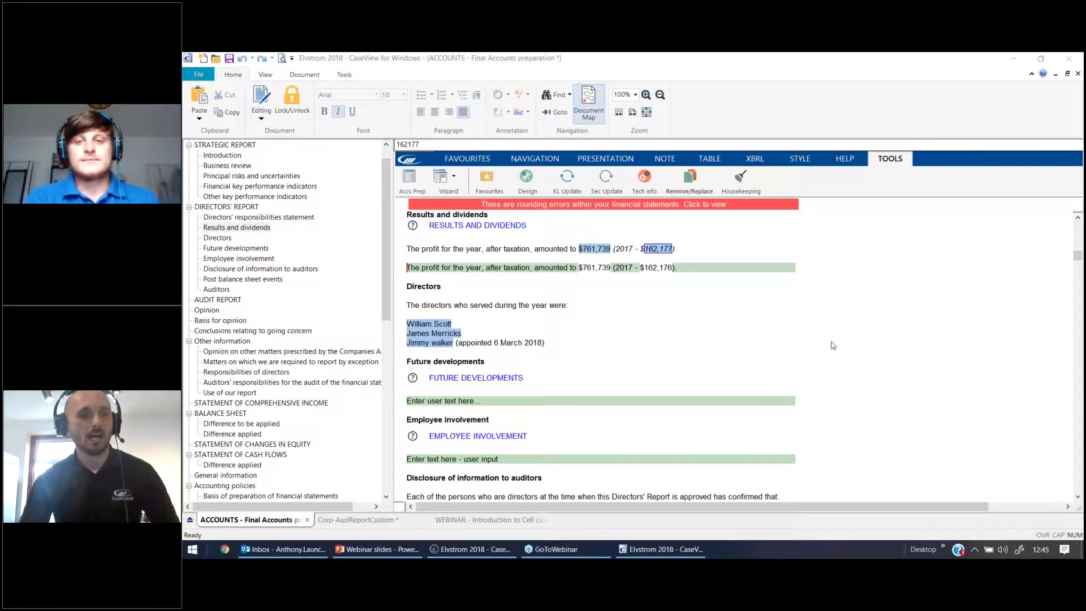
Compare the 2017 total comprehensive income in the Statement of Comprehensive Income with both 2017 profit figures under Results and dividends.
left_click(274, 403)
scroll(490, 430, "down", 10)
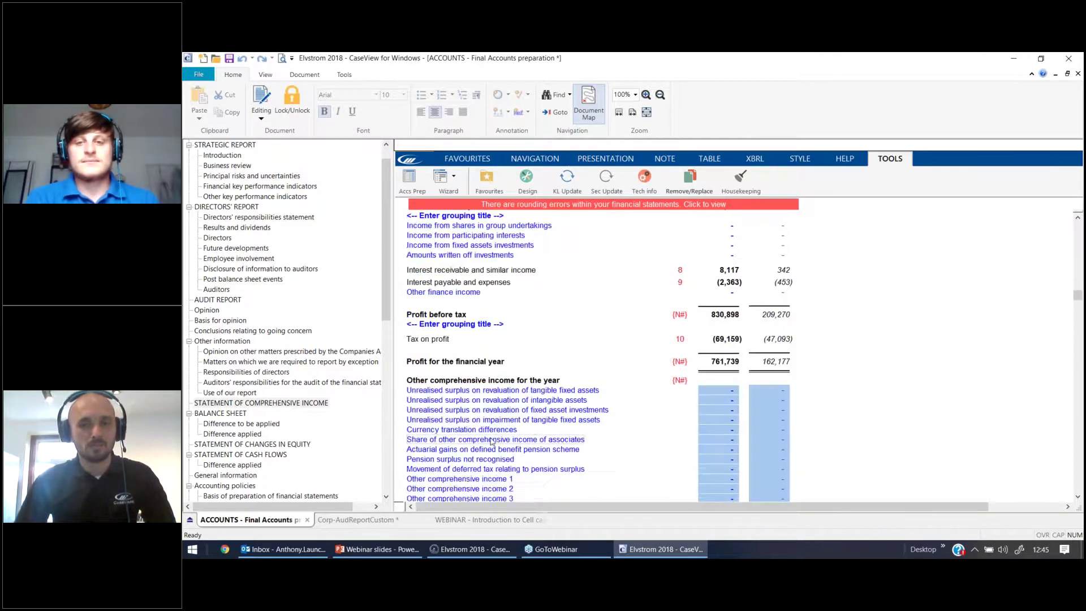
left_click(776, 375)
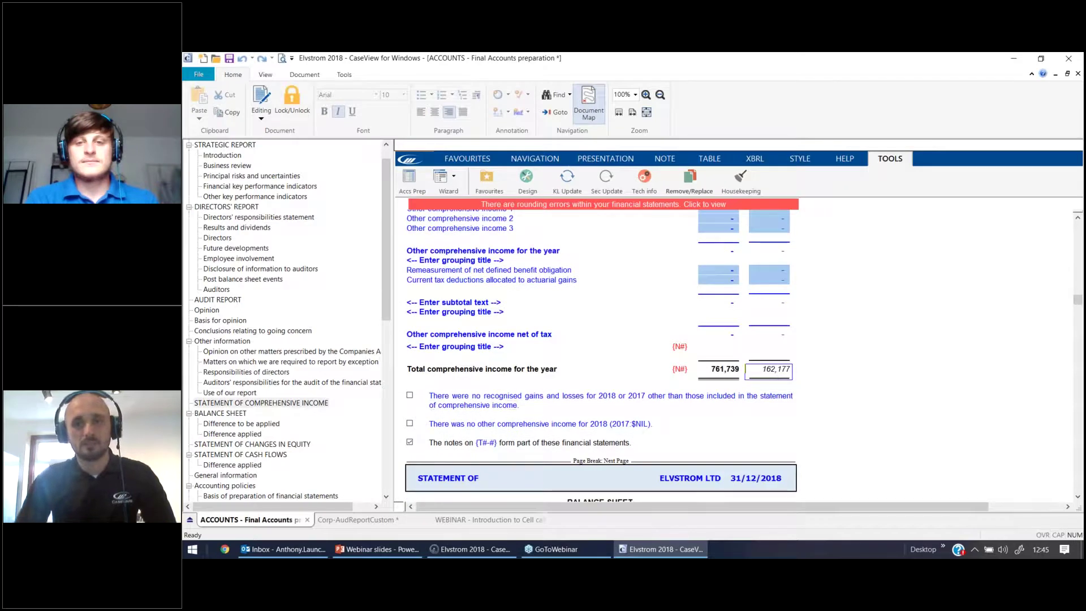
scroll(234, 258, "up", 1)
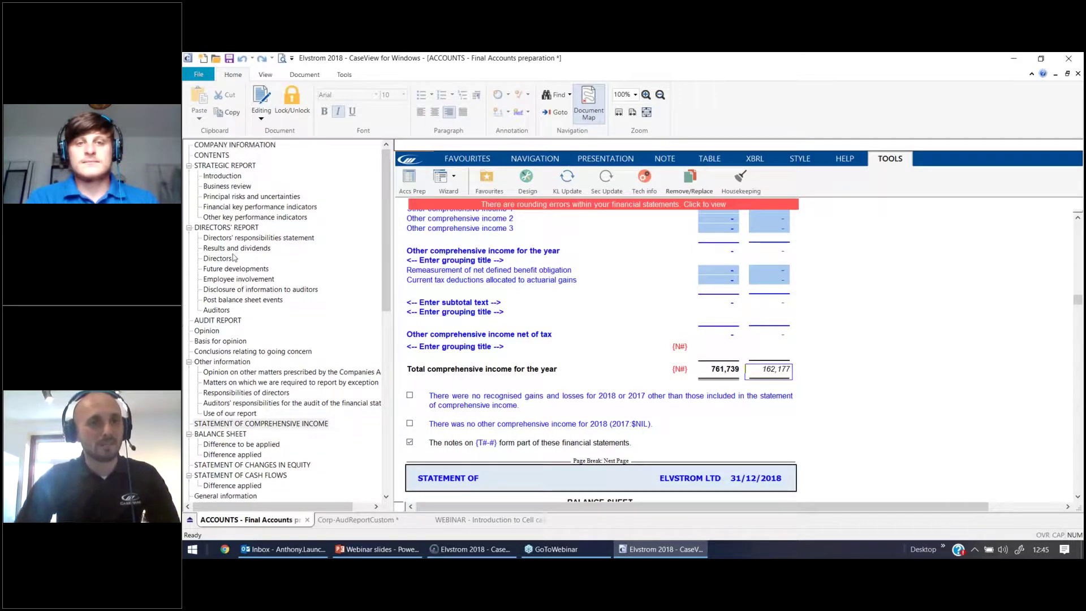
left_click(230, 247)
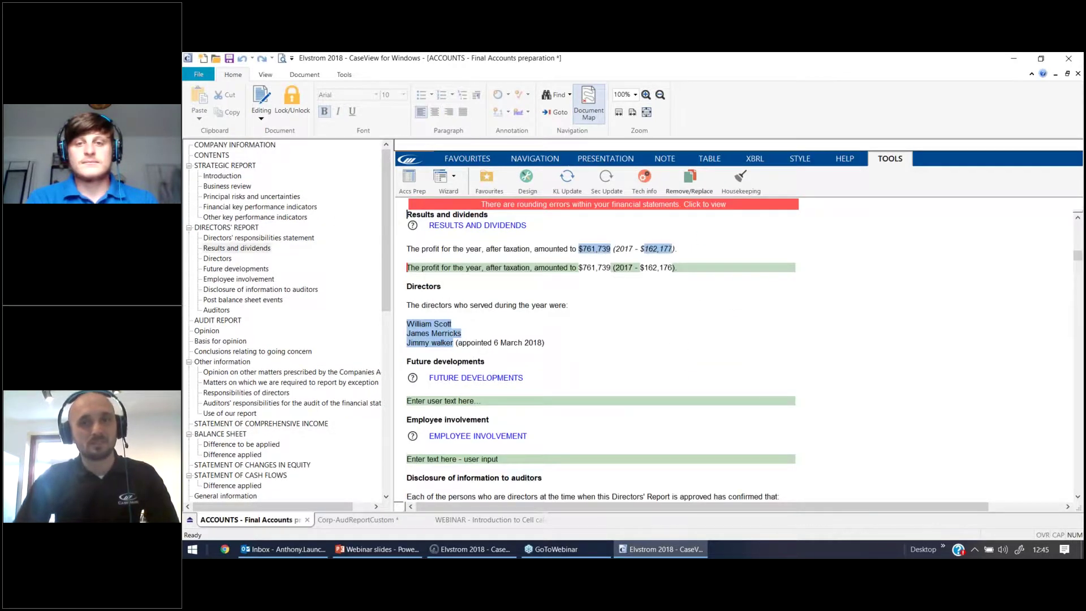
left_click(666, 252)
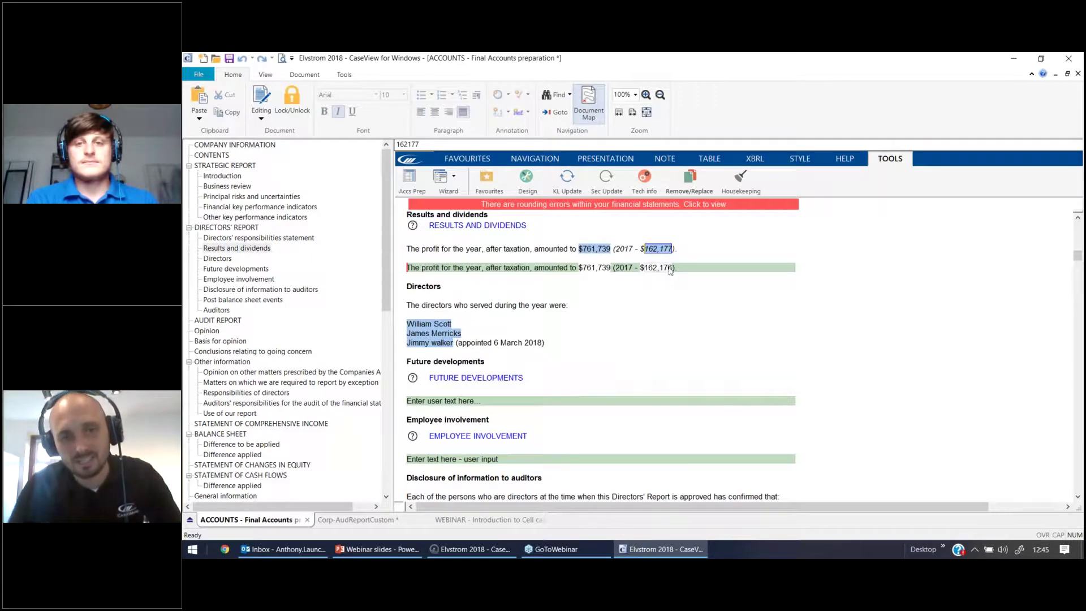
left_click(665, 271)
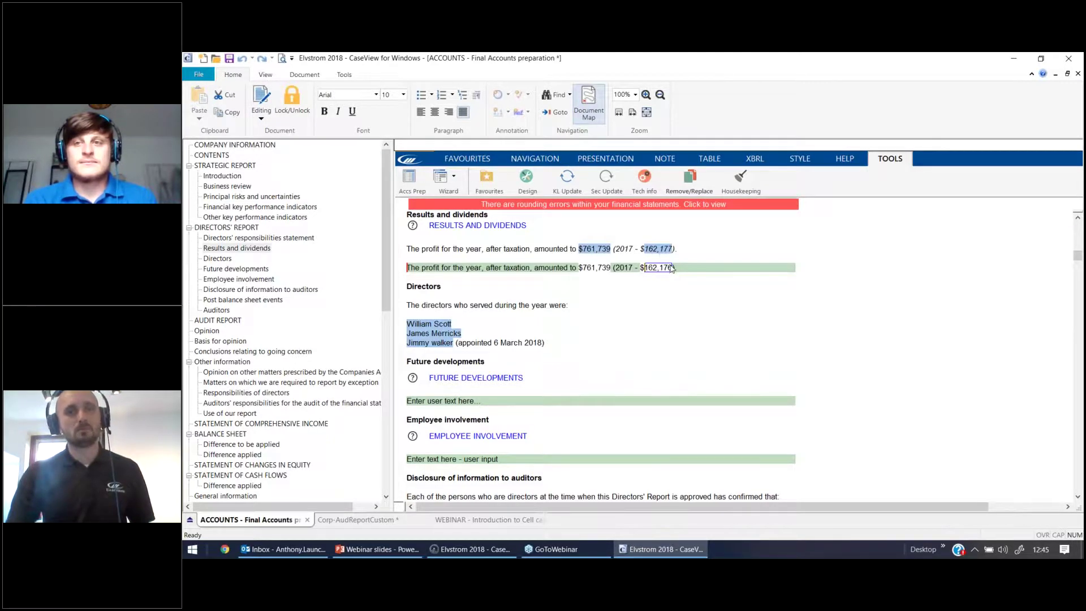
Enable editing and change calculated cell USXRD2, the 2017 profit in the second Results and dividends paragraph, to an input cell.
left_click(265, 78)
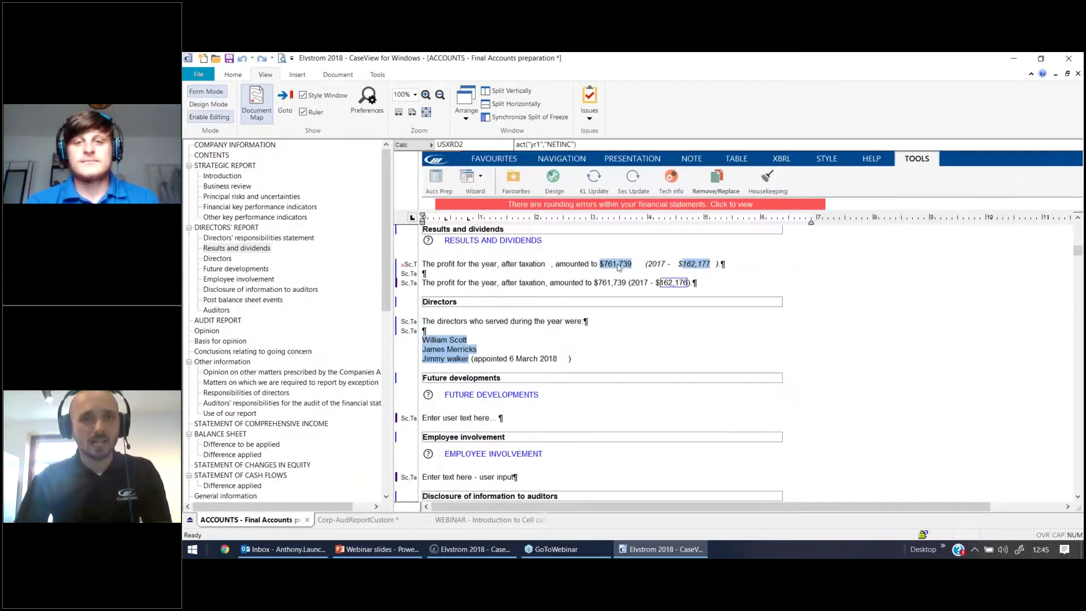
right_click(681, 286)
left_click(707, 290)
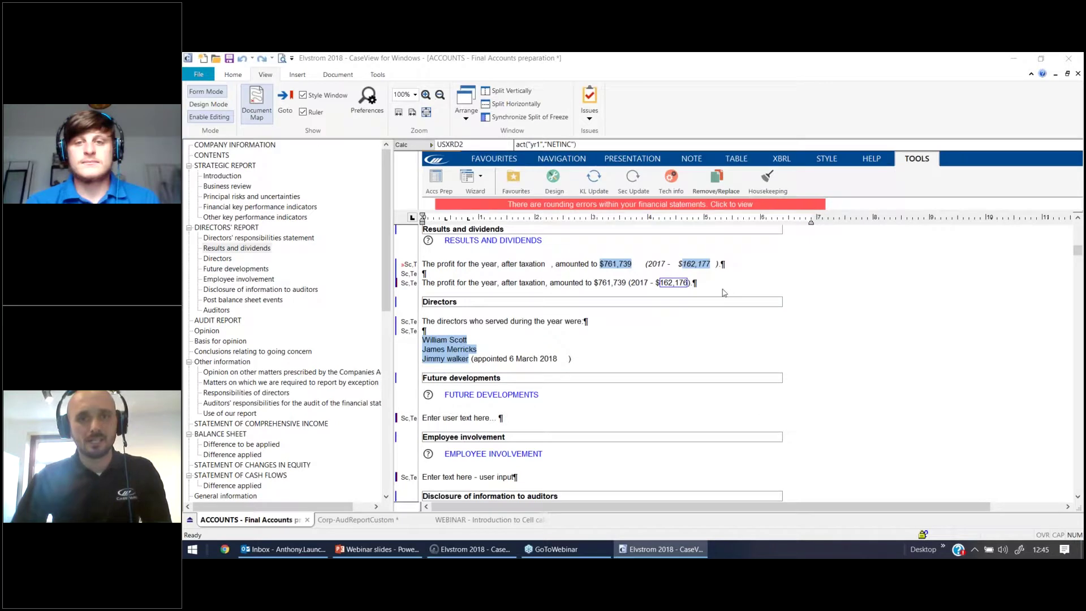
left_click(753, 485)
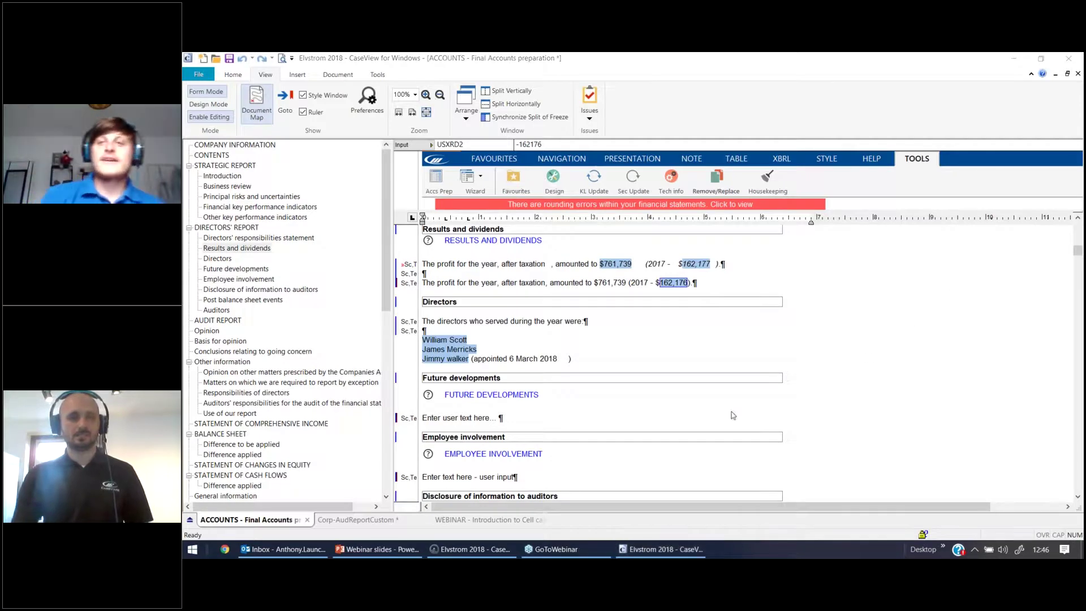
Leave Enable Editing mode in the accounts document and switch to the PowerPoint webinar slides.
left_click(508, 349)
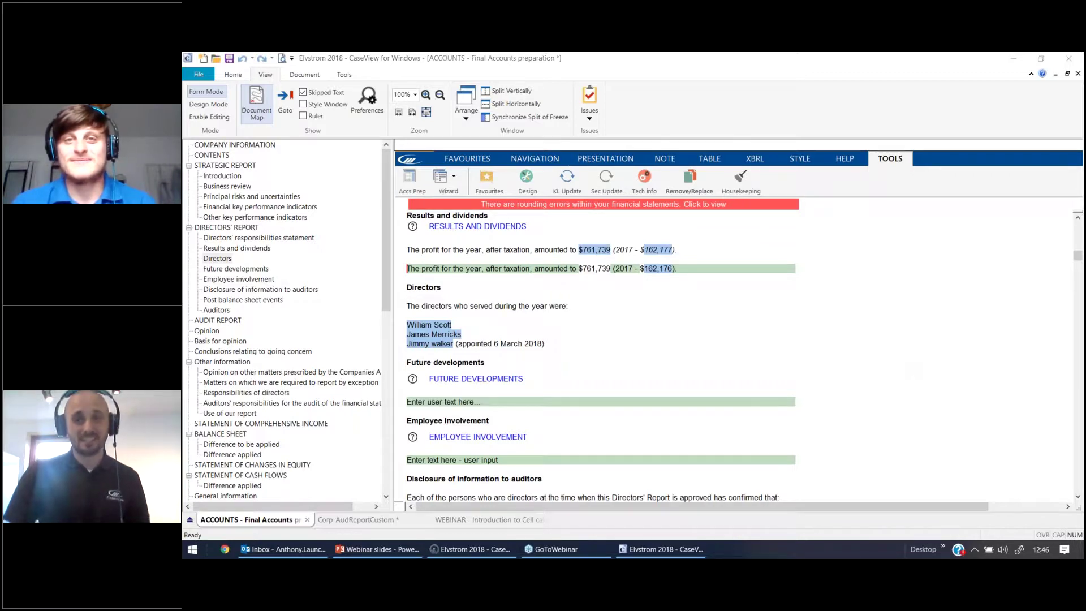
key("alt+Tab")
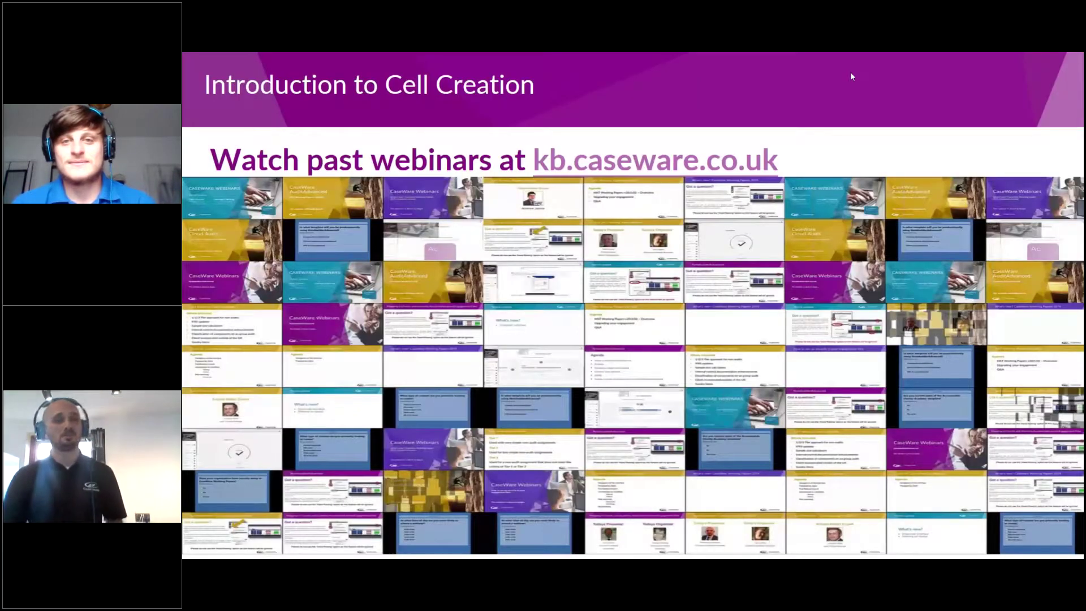